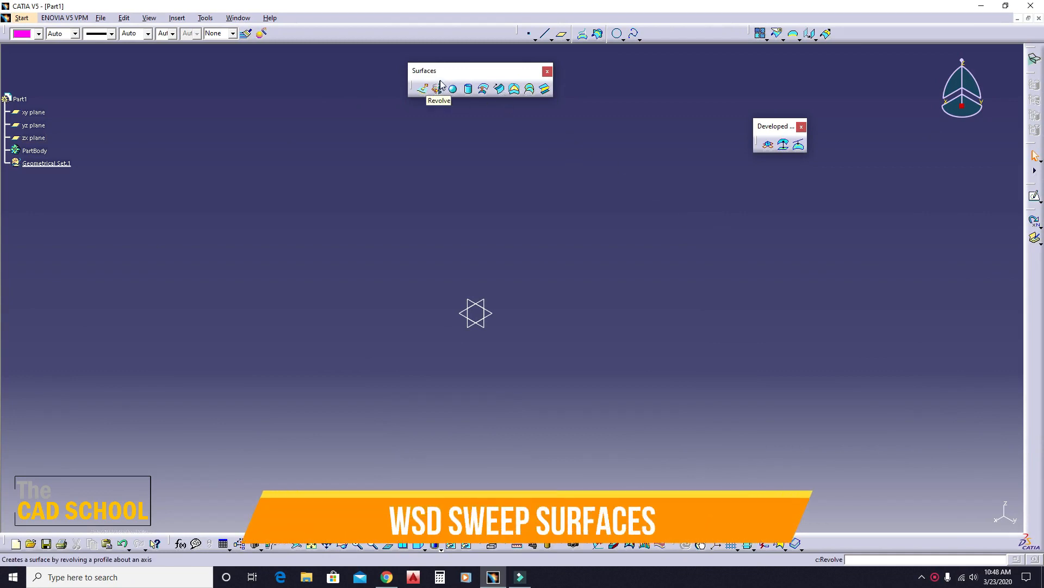
- Set the Sweep command to an explicit profile with the With reference surface subtype, and close it without creating a surface
left_click_drag(451, 80, 417, 81)
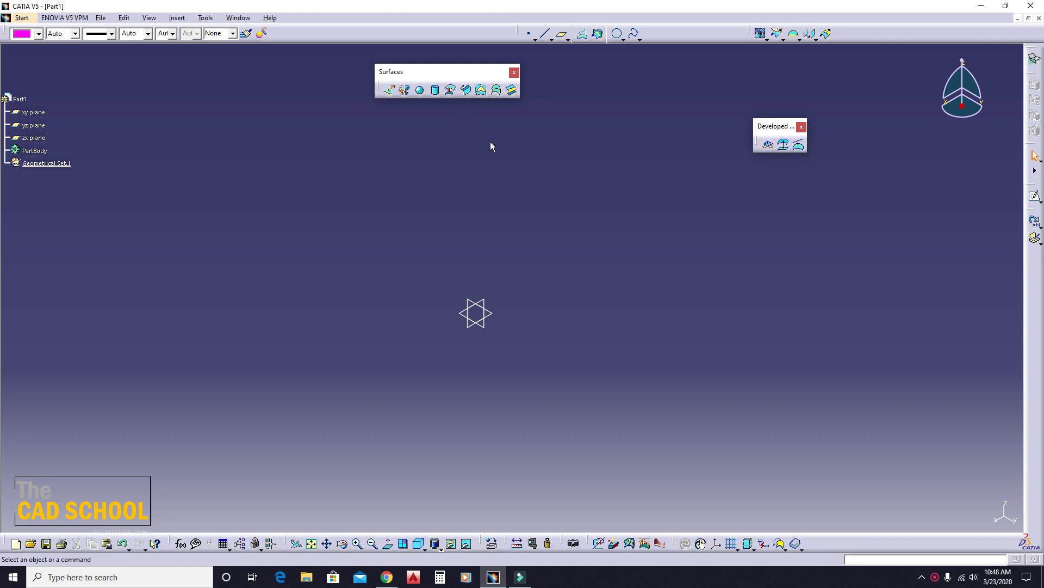
left_click(466, 91)
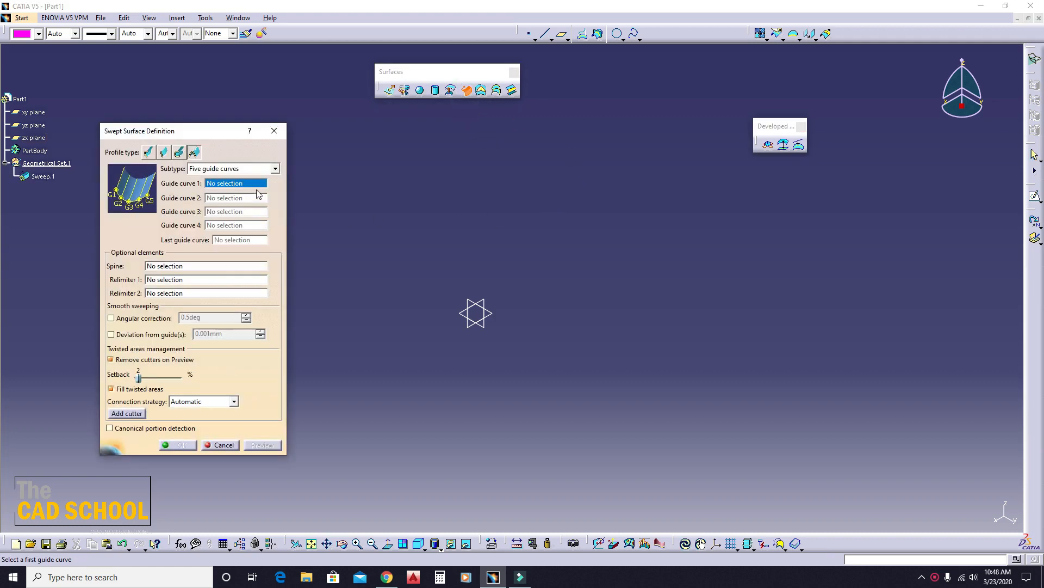
left_click(148, 153)
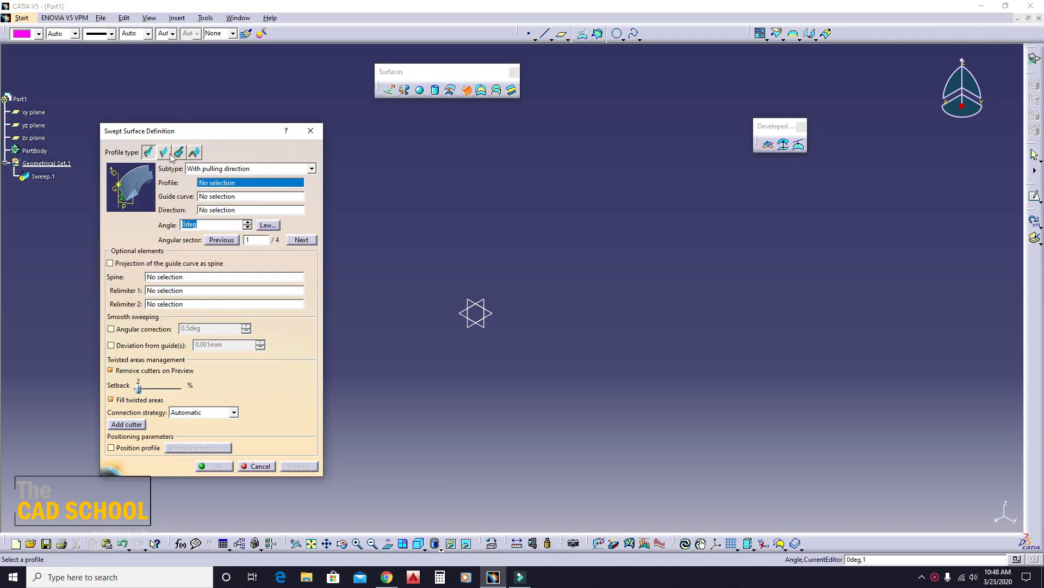
left_click(257, 171)
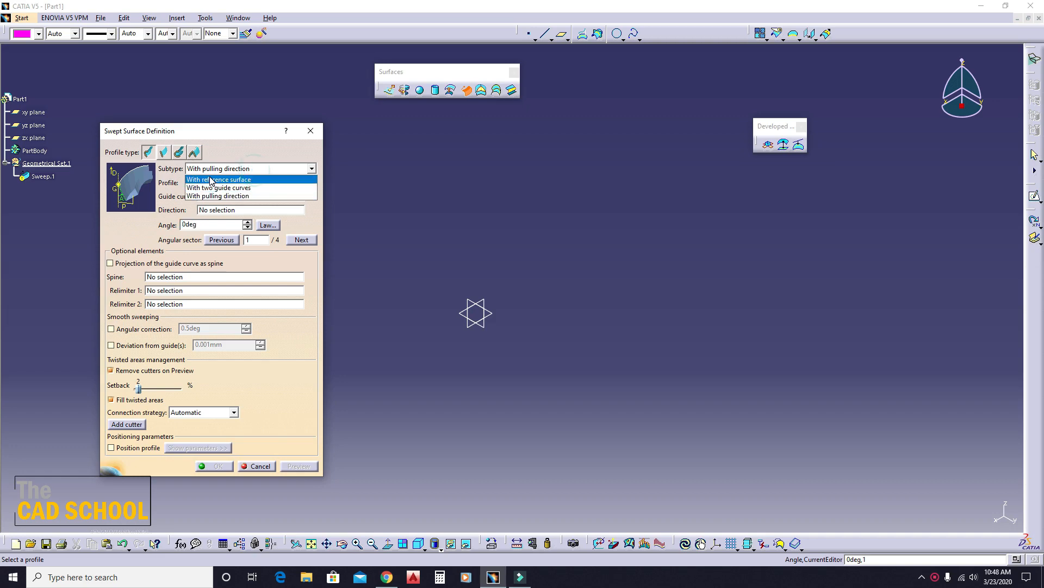
left_click(260, 175)
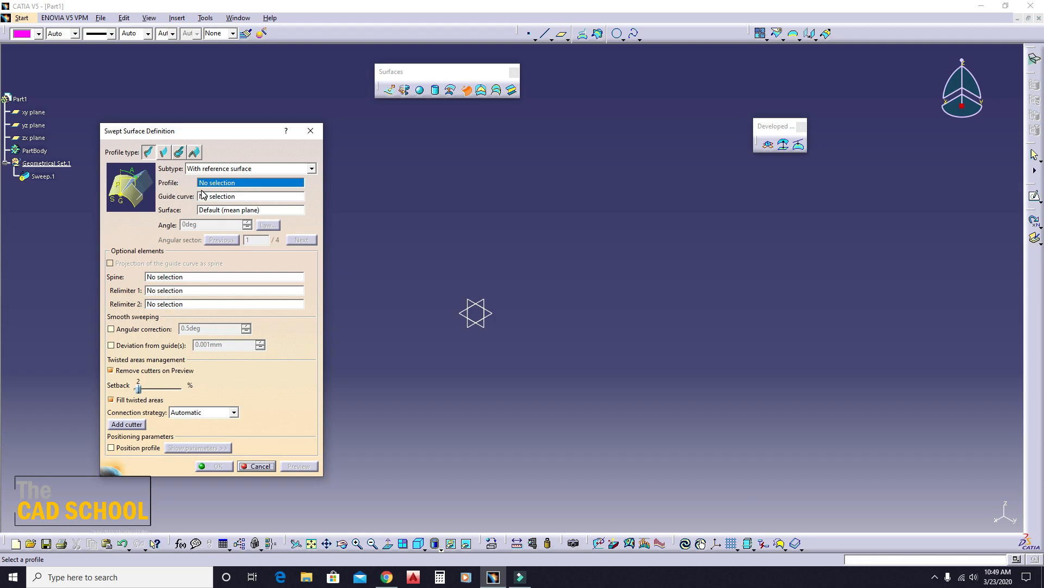
left_click(259, 468)
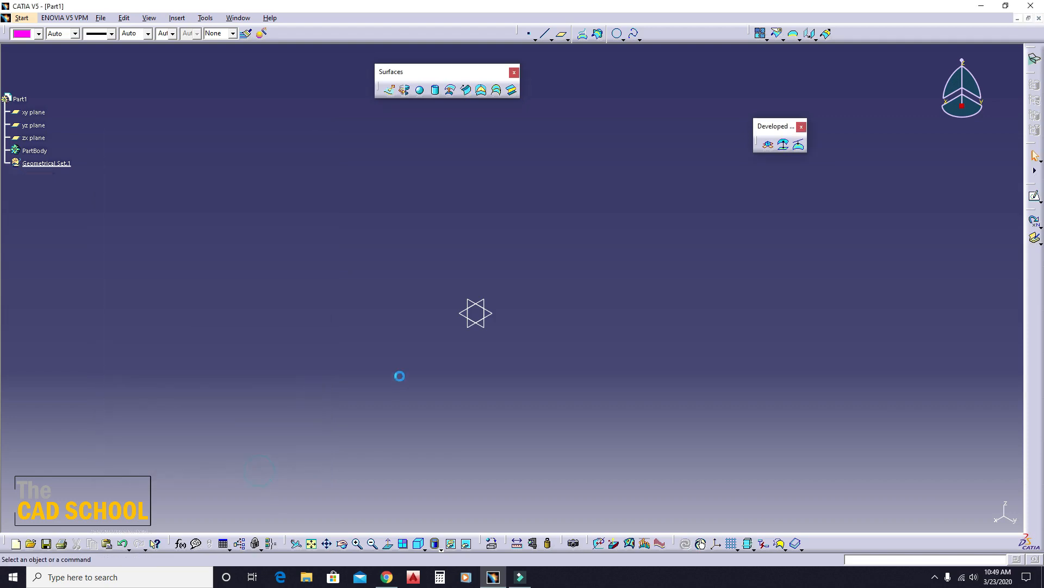
- Sketch a three-point spline arching over the origin on the yz plane, ending at about H 185 mm, V 83 mm, and exit the sketch
left_click(473, 326)
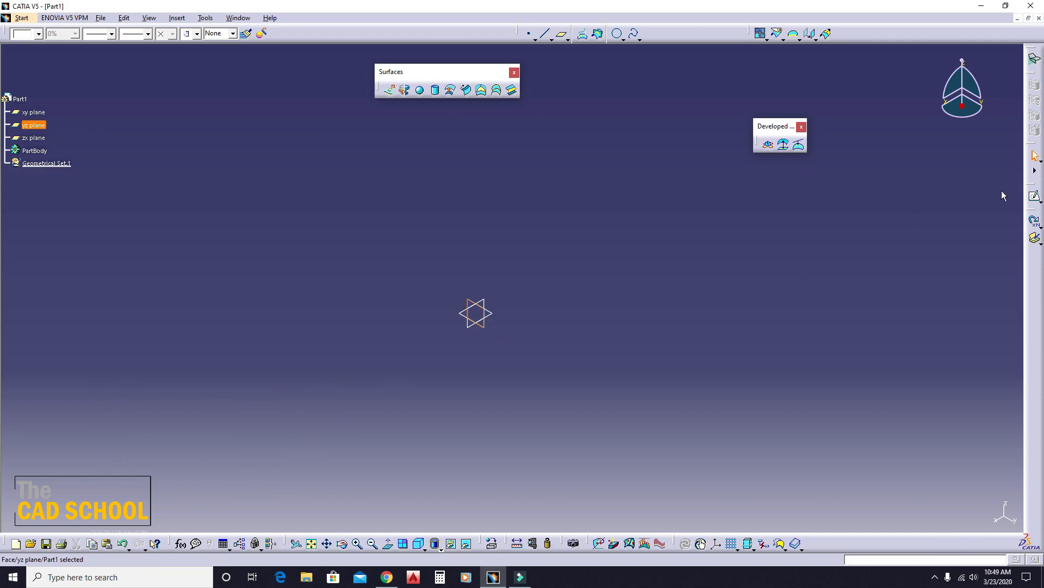
left_click(1035, 196)
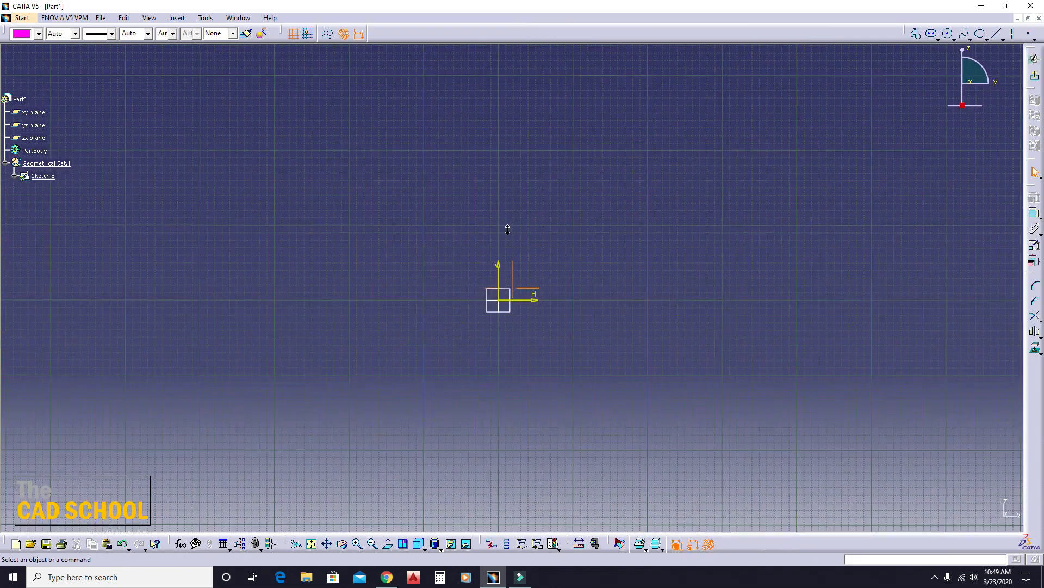
left_click(965, 33)
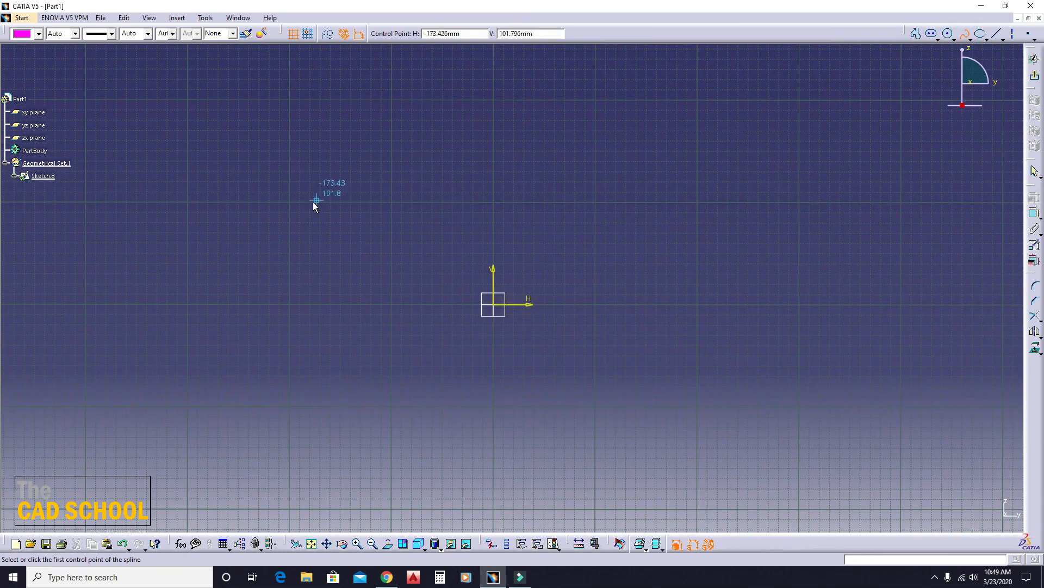
left_click(307, 212)
left_click(494, 143)
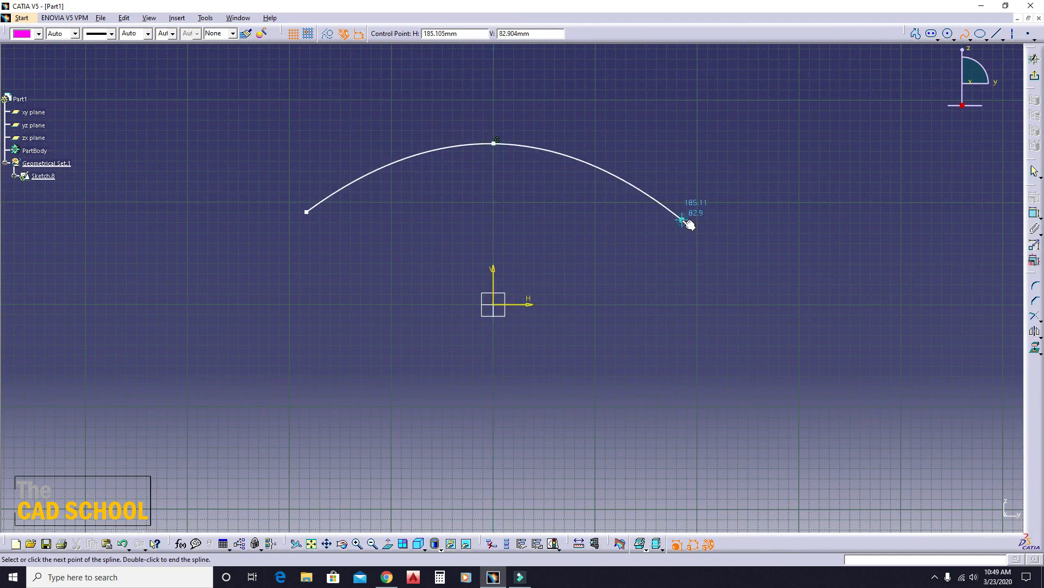
left_click(683, 219)
left_click(1034, 75)
left_click(676, 171)
- Sketch a three-point arched spline on the zx plane, starting at the first curve's peak at about V 157 mm, and exit the sketch
middle_click_drag(508, 195, 504, 218)
left_click(491, 304)
mouse_move(485, 320)
middle_mouse_down()
mouse_move(498, 329)
mouse_move(387, 244)
middle_mouse_up()
left_click(1033, 195)
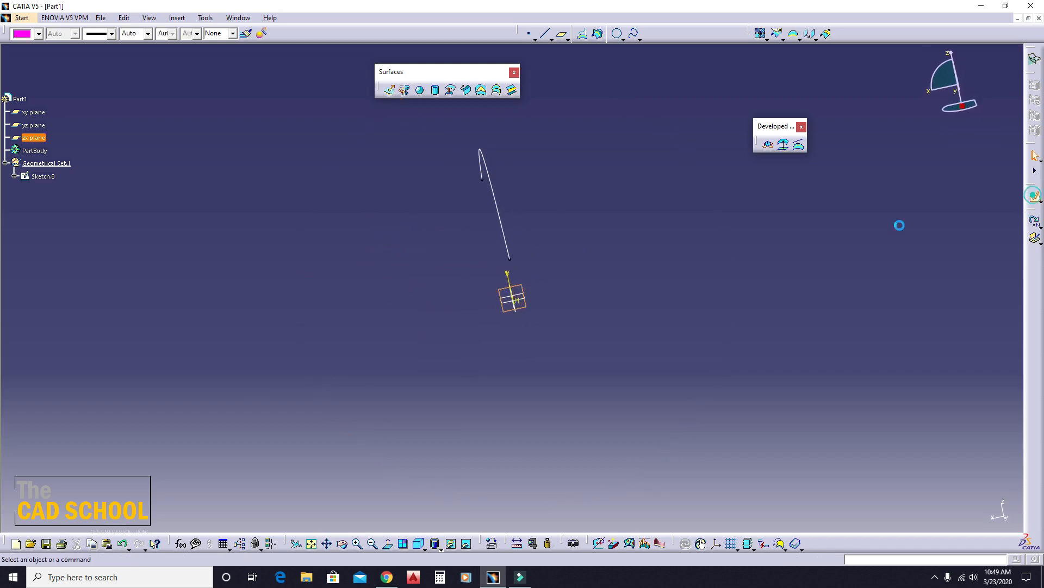
left_click(964, 34)
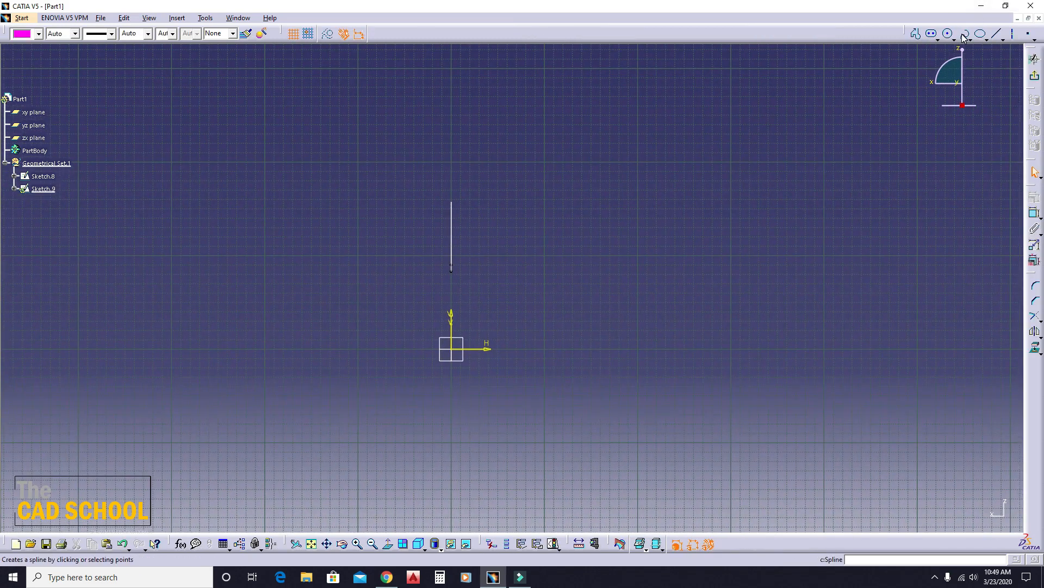
left_click(451, 202)
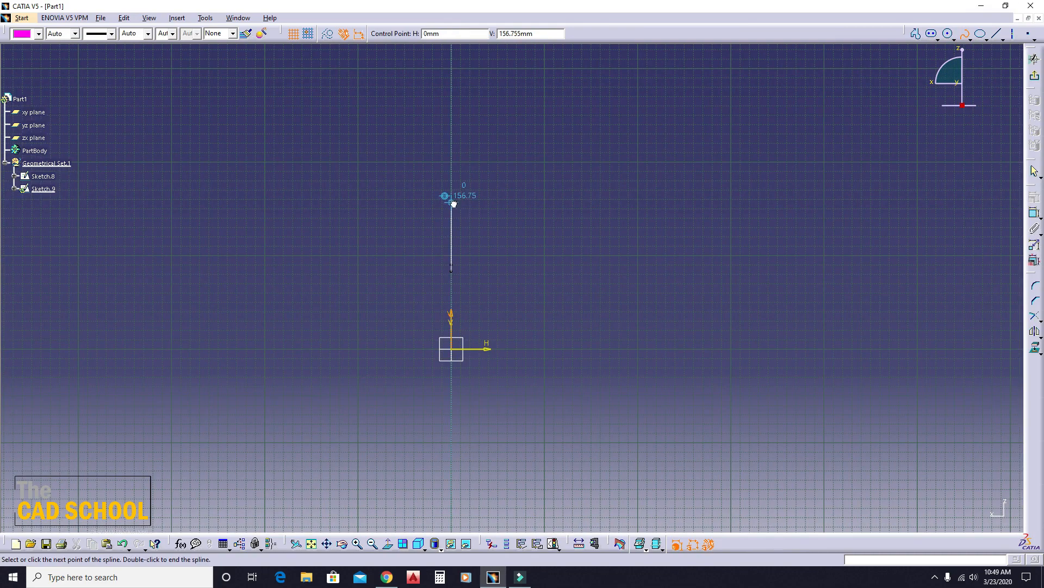
left_click(620, 143)
left_click(874, 214)
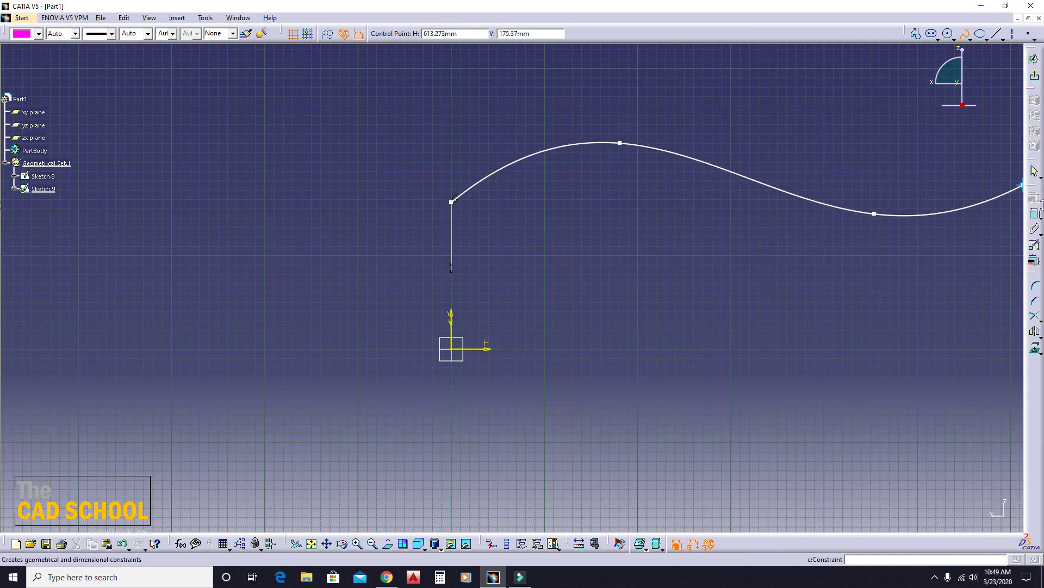
left_click(965, 35)
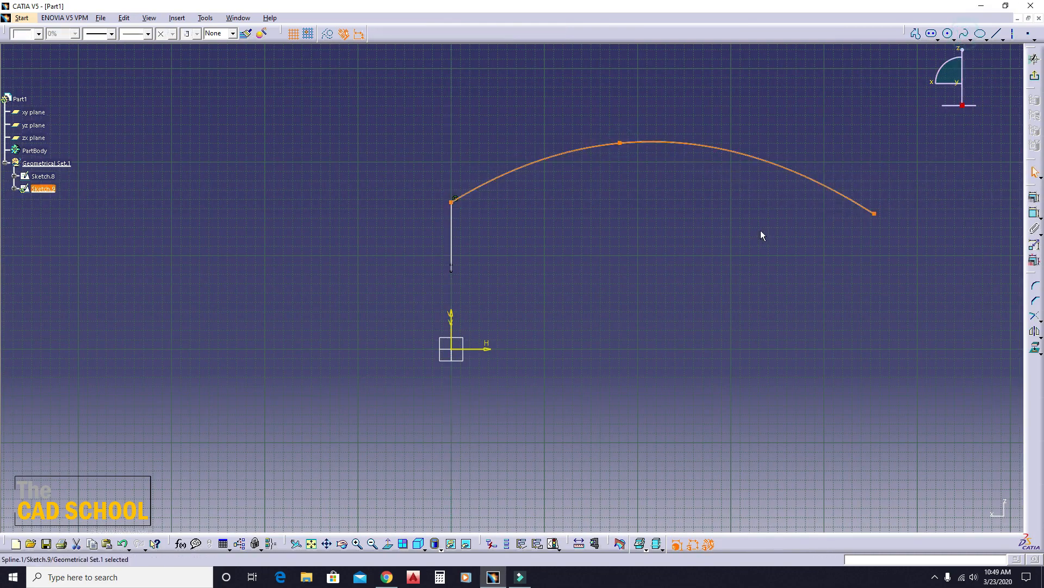
left_click(667, 237)
middle_click_drag(371, 223, 487, 280)
left_click(631, 271)
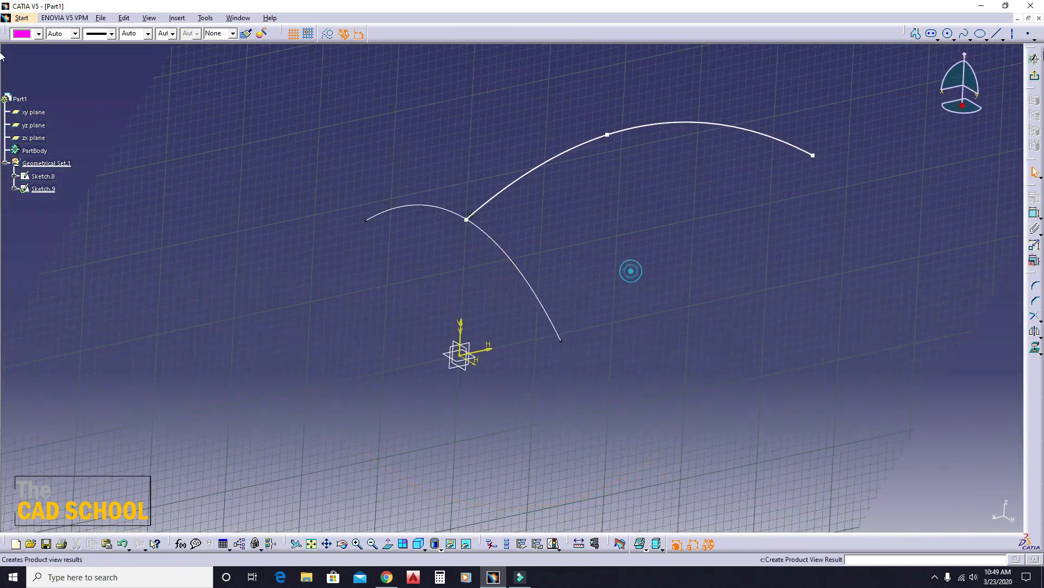
left_click(1035, 75)
- Define and preview a swept surface with the yz-plane curve as profile and the zx-plane curve as guide curve
mouse_move(400, 283)
middle_mouse_down()
mouse_move(570, 363)
mouse_move(577, 356)
middle_mouse_up()
left_click(608, 305)
mouse_move(430, 329)
middle_mouse_down()
mouse_move(462, 325)
mouse_move(520, 285)
middle_mouse_up()
left_click(582, 267)
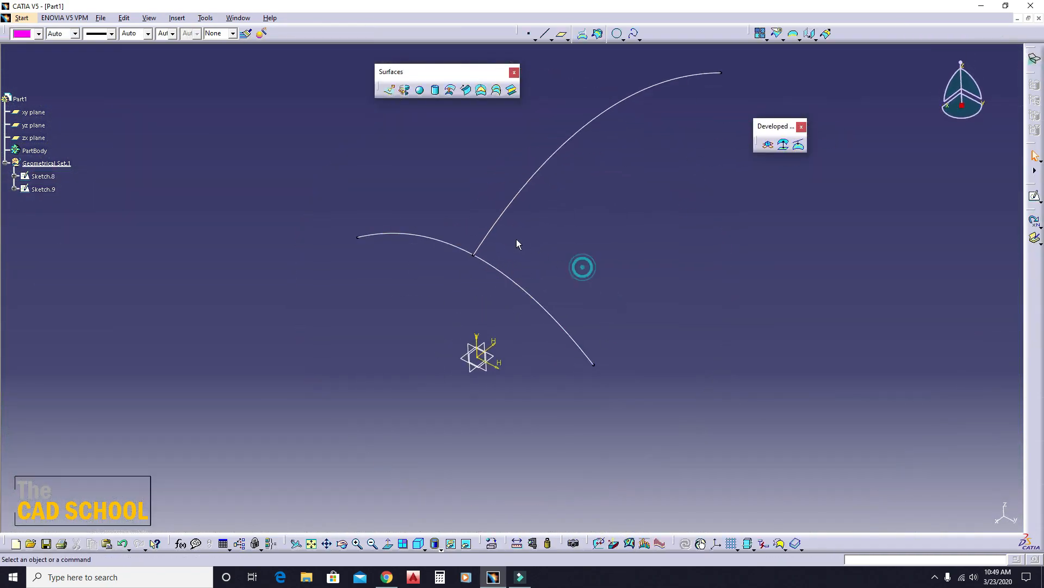
middle_click_drag(517, 240, 493, 258)
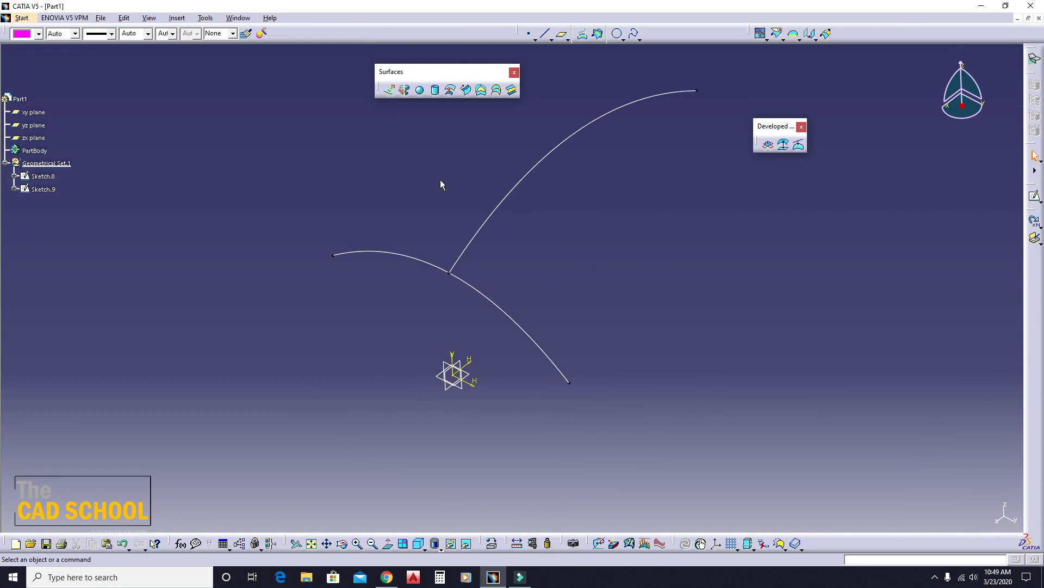
left_click(466, 91)
left_click_drag(230, 136, 145, 139)
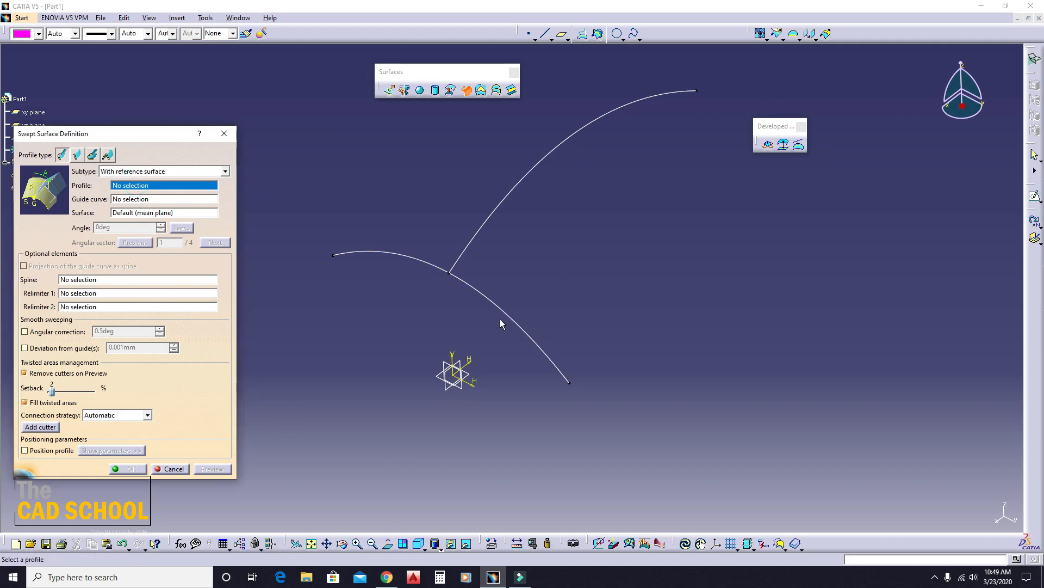
left_click(496, 302)
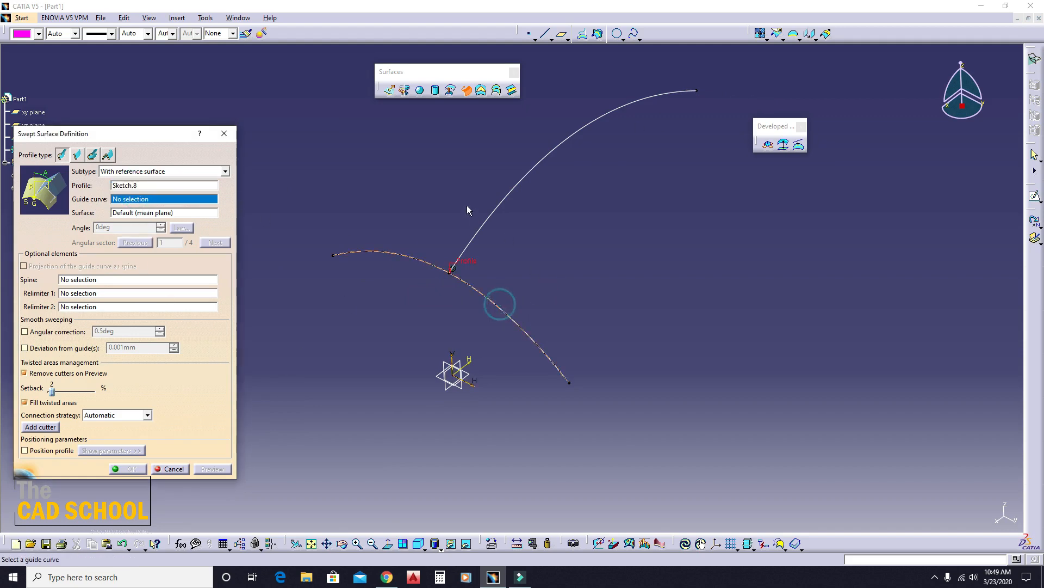
left_click(499, 199)
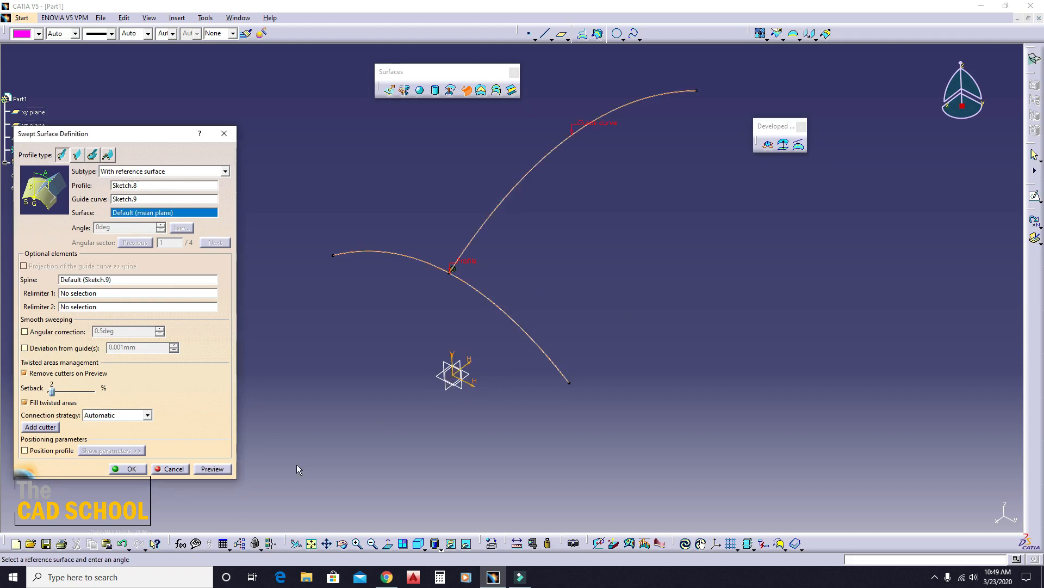
left_click(213, 469)
- Create a point on the guide curve near the profile, about 403 mm from the far extremity, as Relimiter 1
middle_click_drag(562, 308, 458, 249)
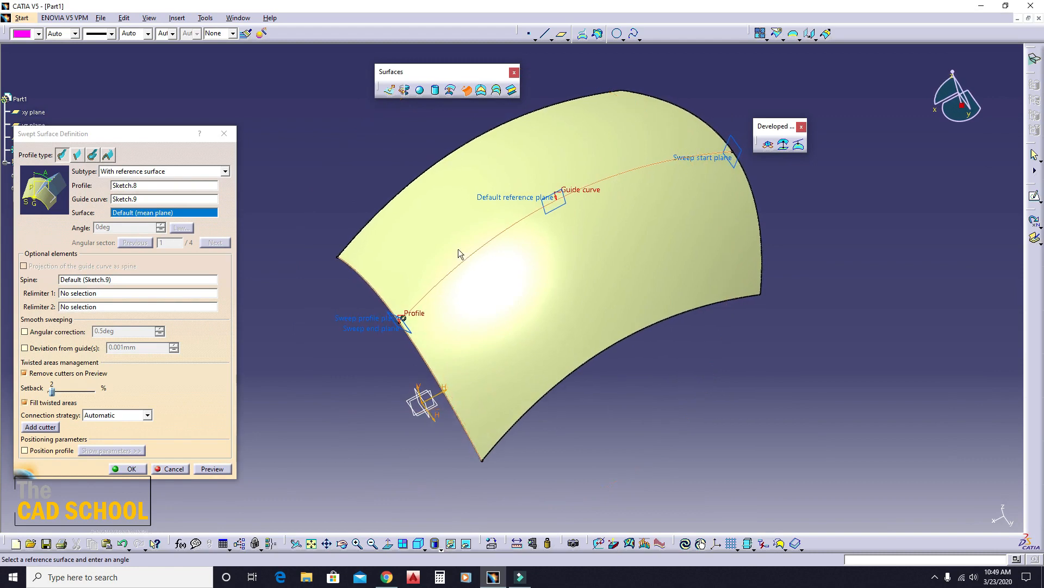
middle_click_drag(734, 213, 434, 287)
left_click_drag(165, 148, 213, 147)
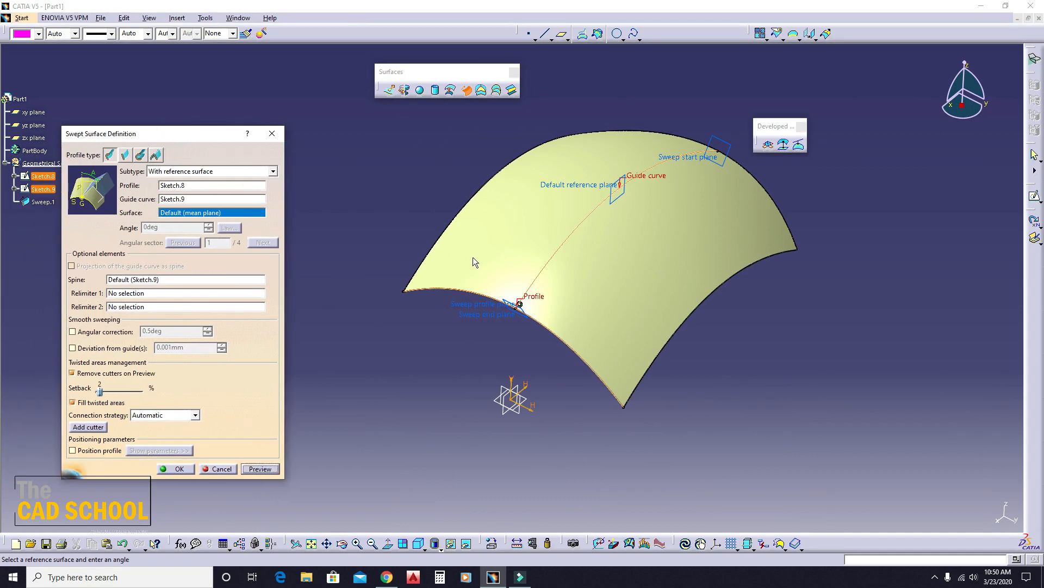
middle_click_drag(472, 257, 436, 319)
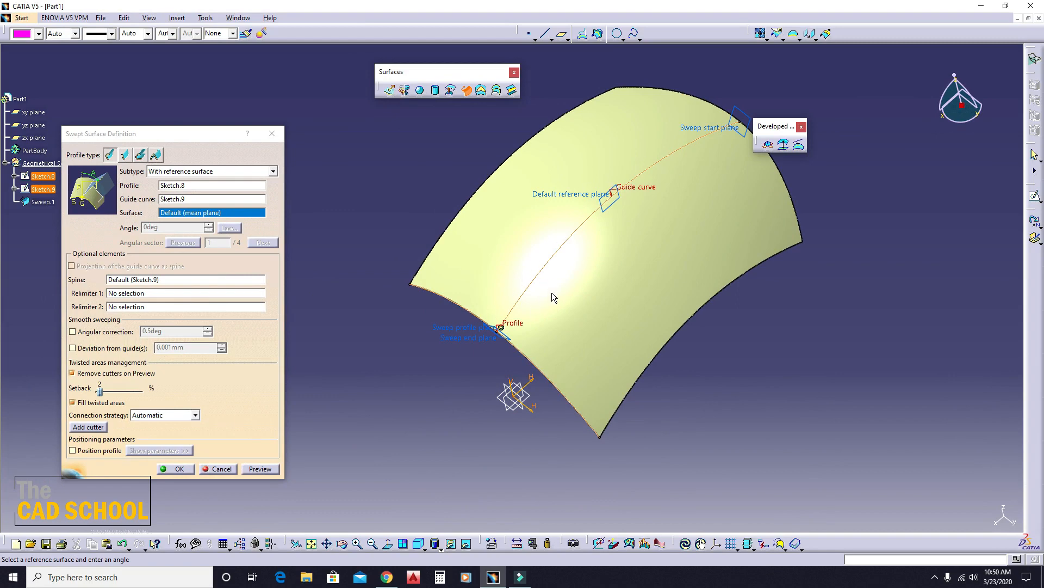
right_click(141, 296)
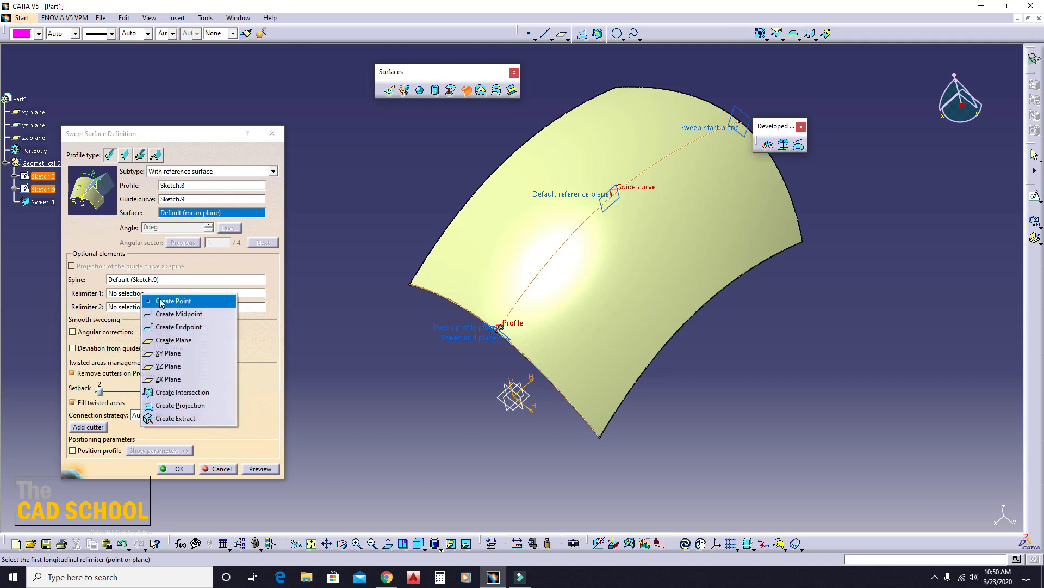
left_click(163, 300)
left_click(536, 287)
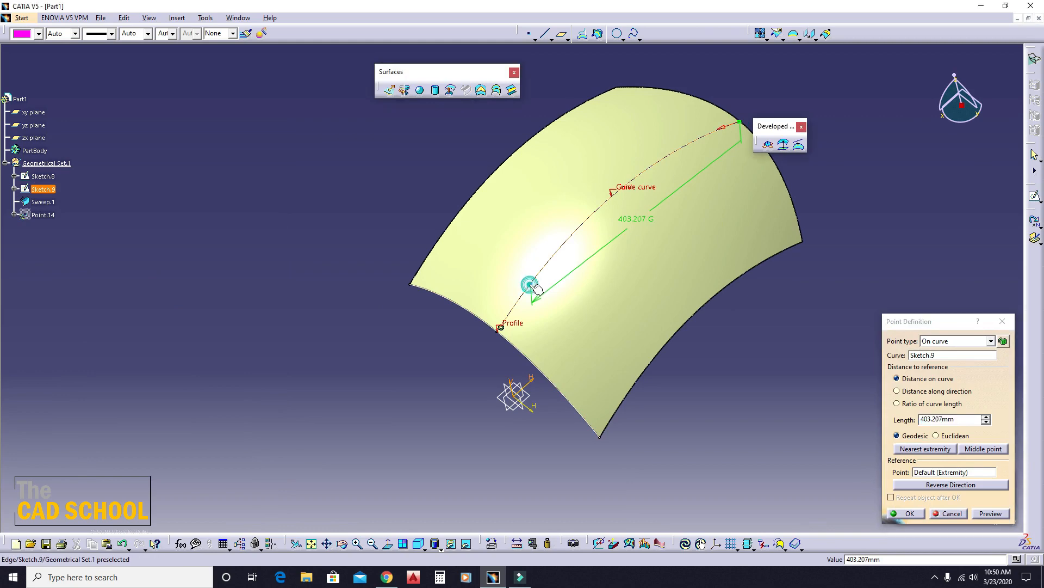
left_click(905, 514)
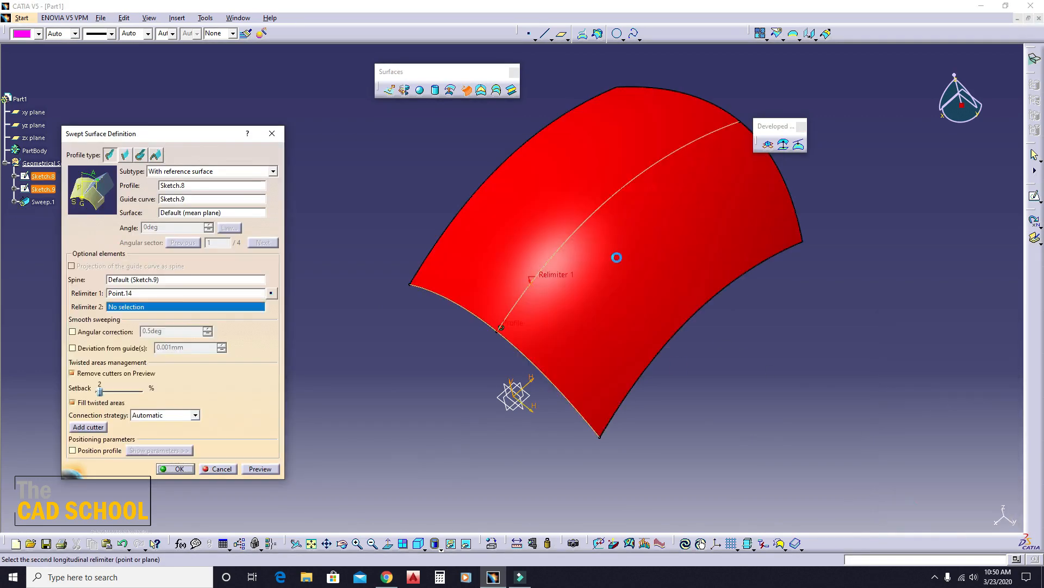
- Create a second point on the guide curve, about 117 mm from the far extremity, as Relimiter 2
right_click(121, 307)
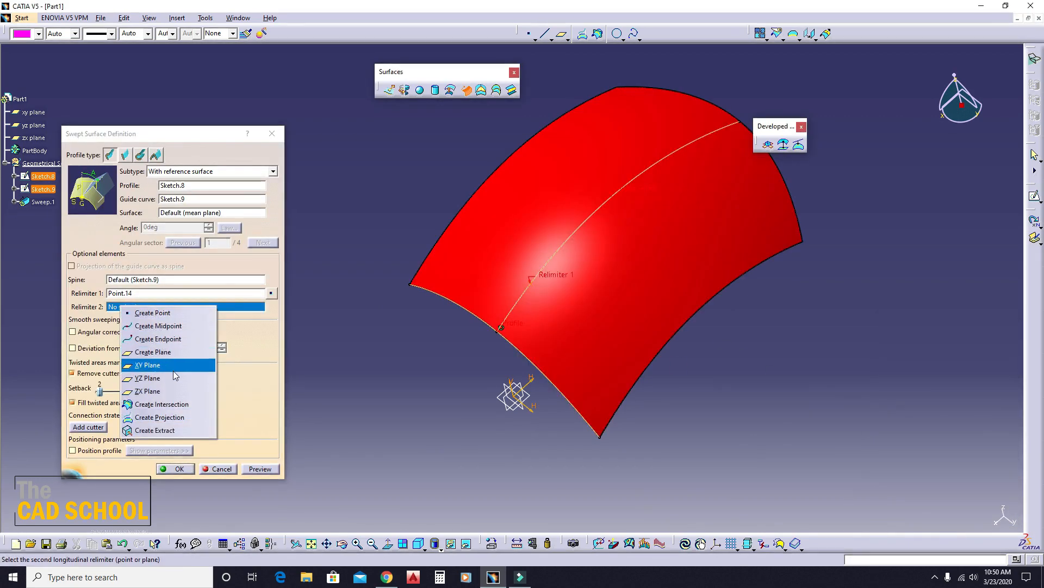
left_click(155, 313)
left_click(680, 149)
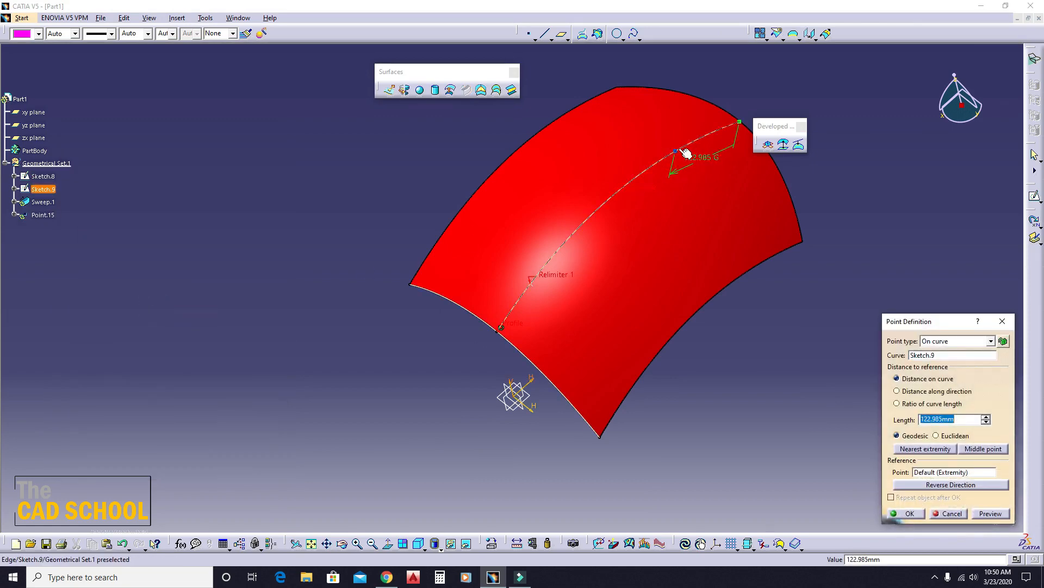
left_click(978, 513)
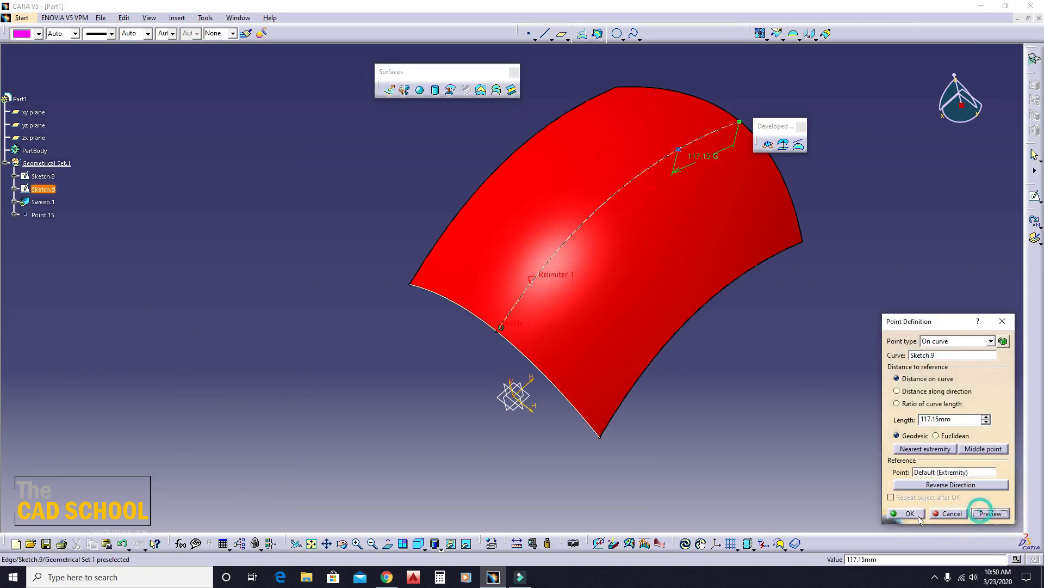
left_click(904, 513)
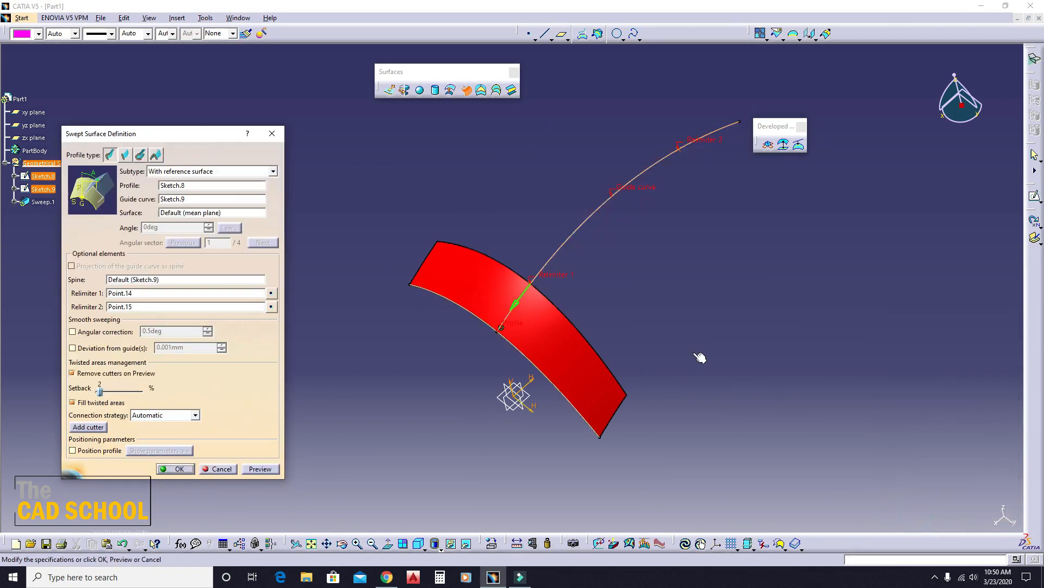
- Preview the sweep trimmed between the two relimiter points and create the surface
middle_click_drag(404, 378, 391, 332)
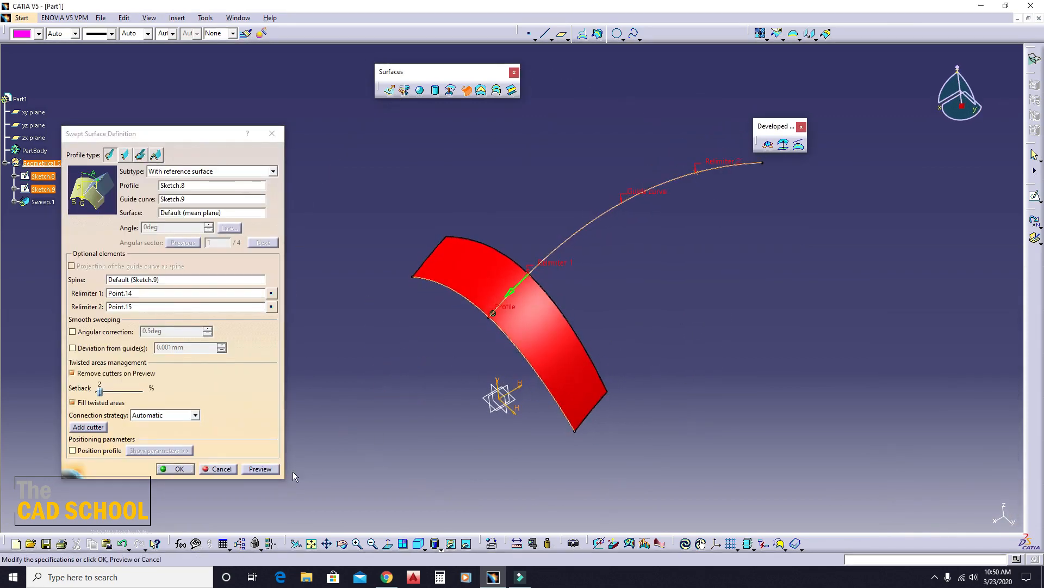
left_click(259, 469)
middle_click_drag(462, 392, 481, 307)
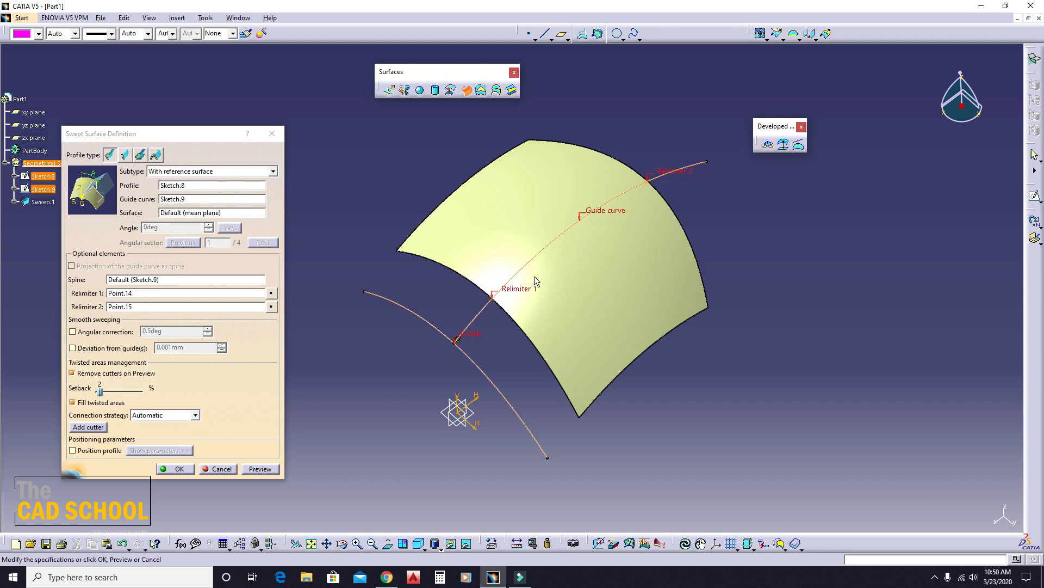
middle_click_drag(520, 368, 539, 313)
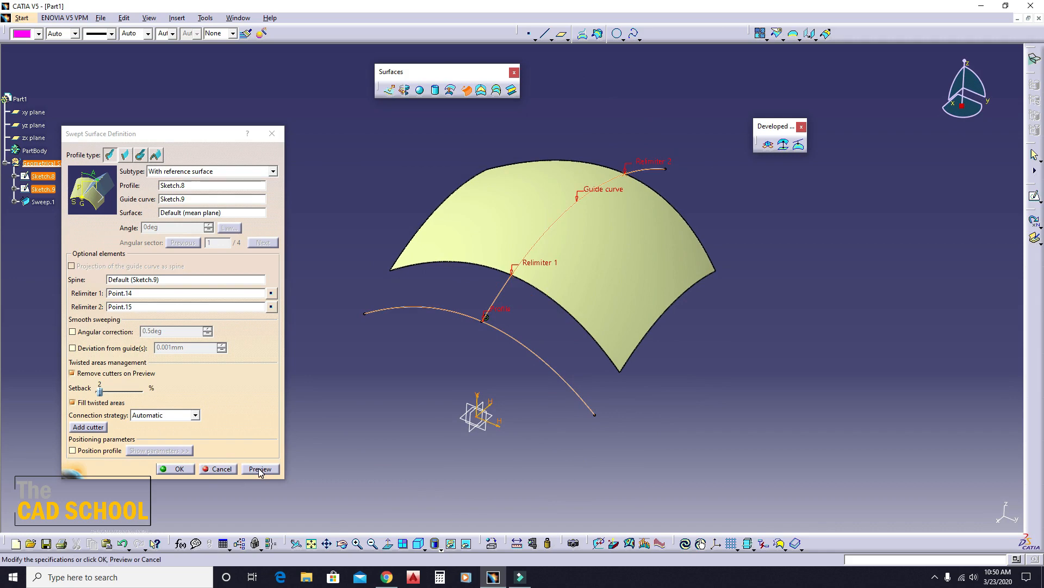
left_click(173, 469)
middle_click_drag(436, 399, 542, 321)
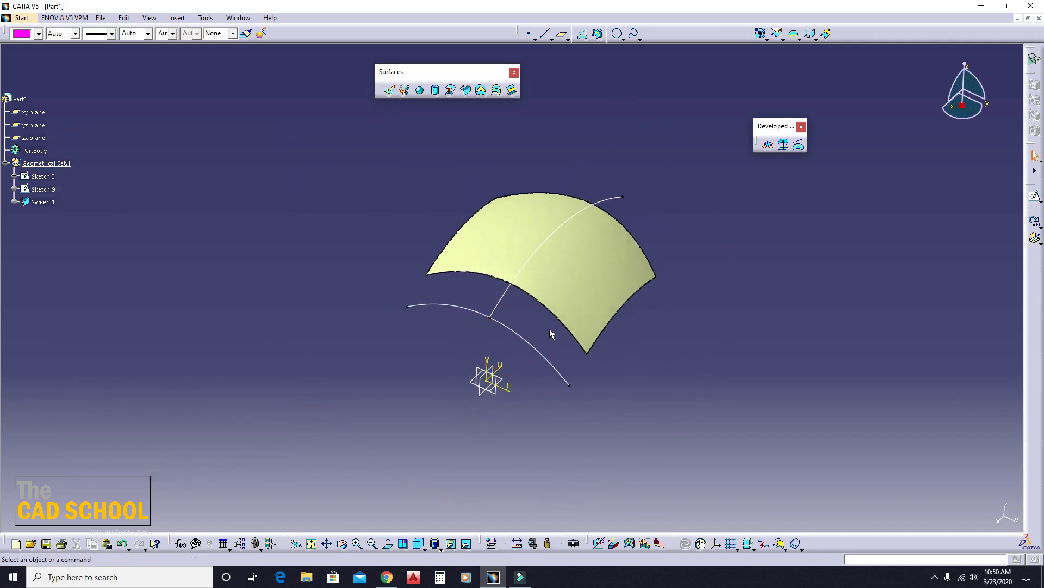
- Undo the trimmed sweep and choose the With two guide curves subtype for the explicit swept surface
key("ctrl+z")
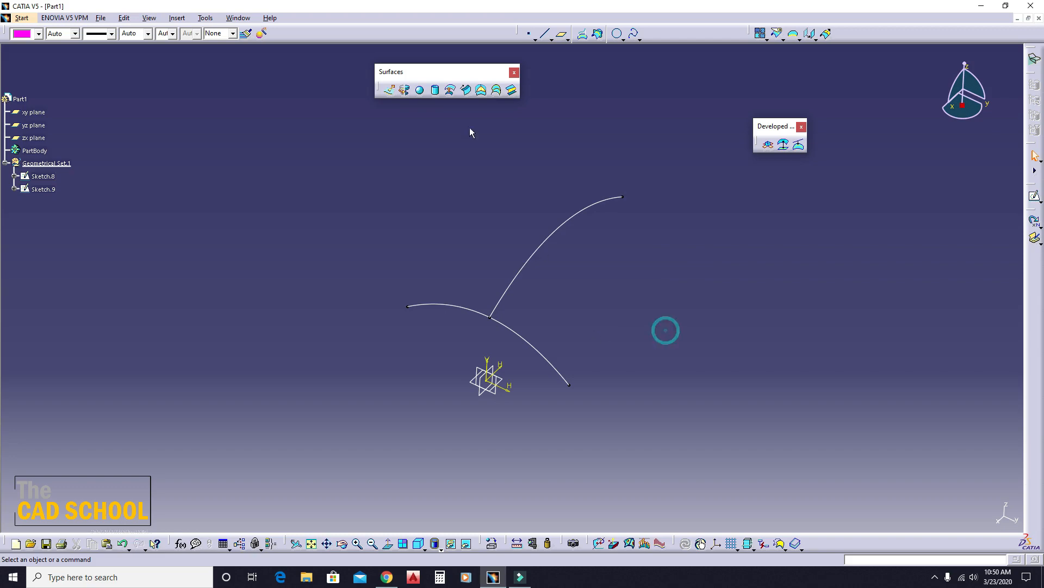
left_click(465, 90)
left_click(192, 171)
left_click(198, 190)
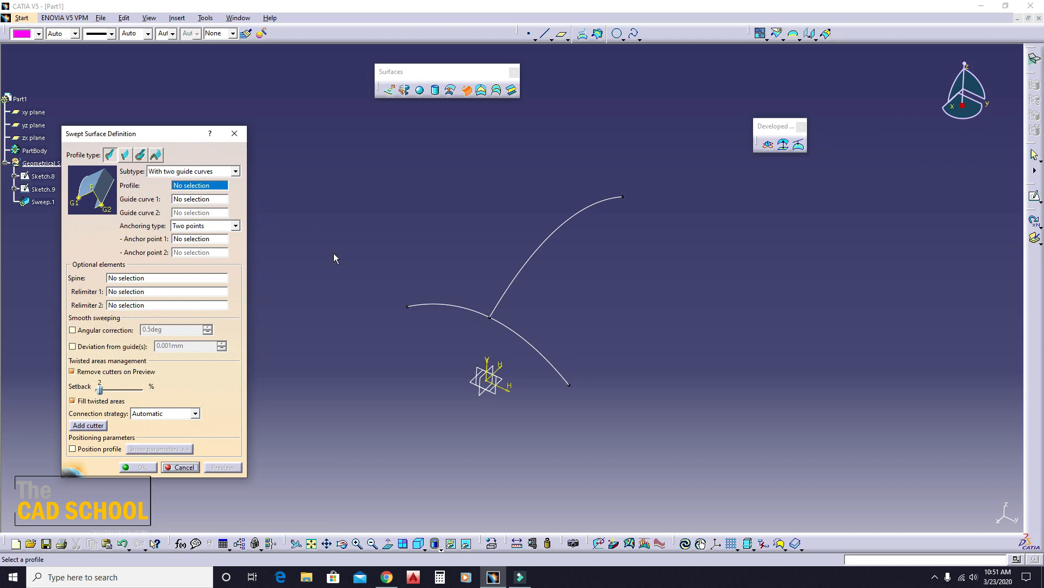
left_click(234, 133)
- Hide Sketch.9, the former guide curve
middle_click_drag(485, 304, 517, 339)
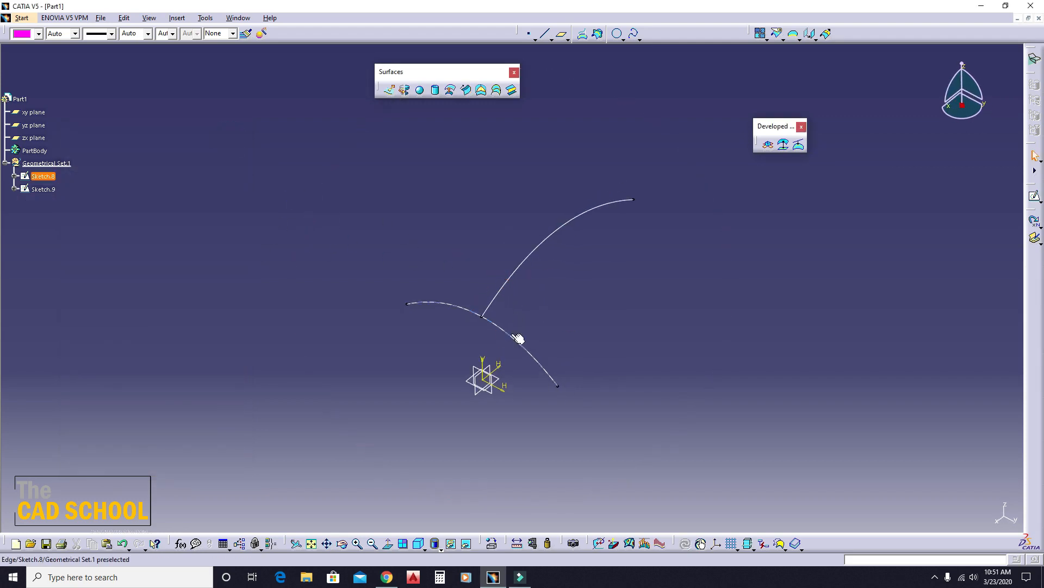
right_click(495, 298)
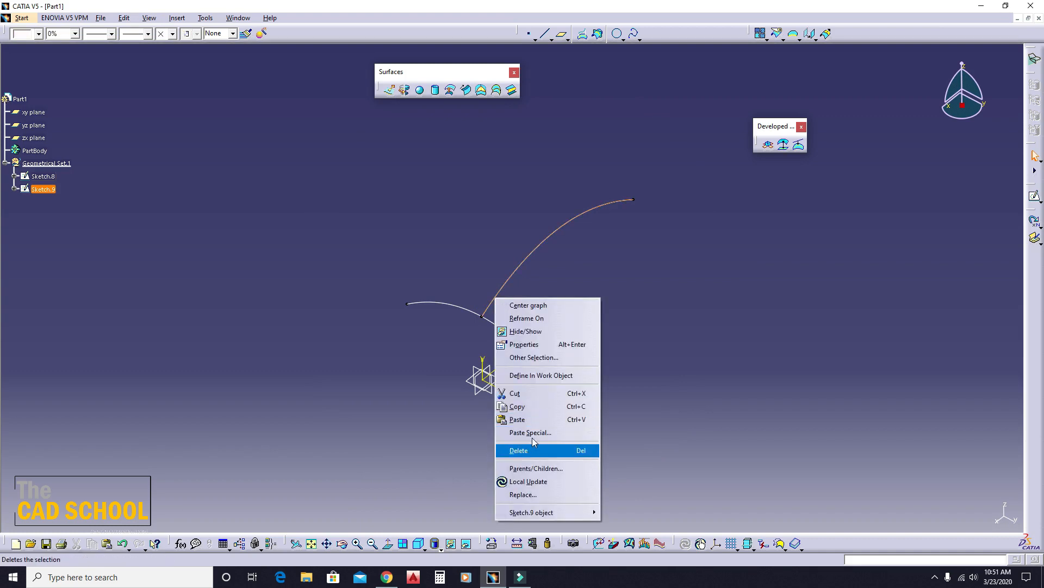
left_click(517, 393)
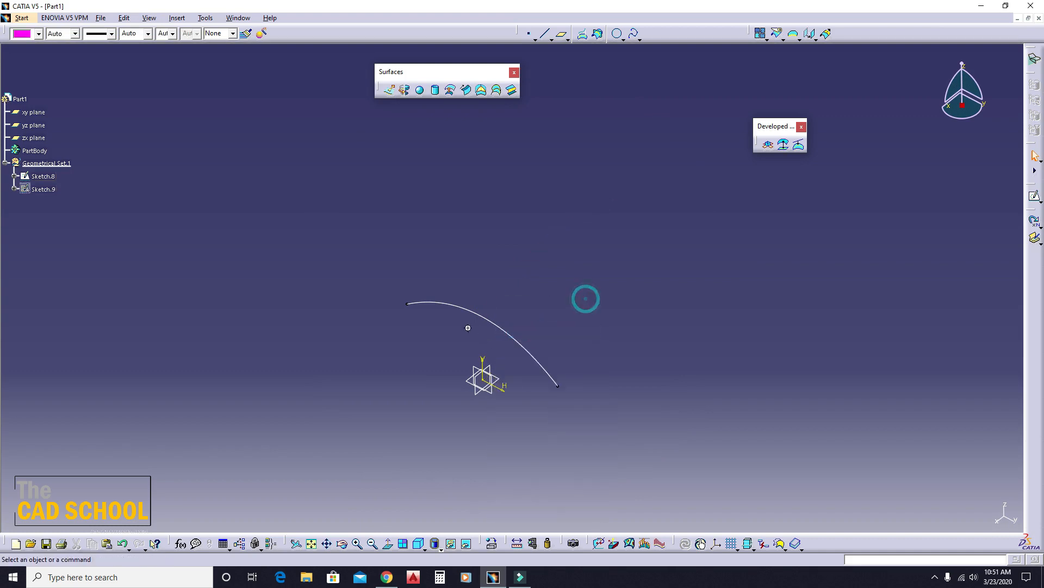
- Create a plane normal to the Sketch.8 curve at its lower end vertex
left_click(562, 34)
left_click(501, 323)
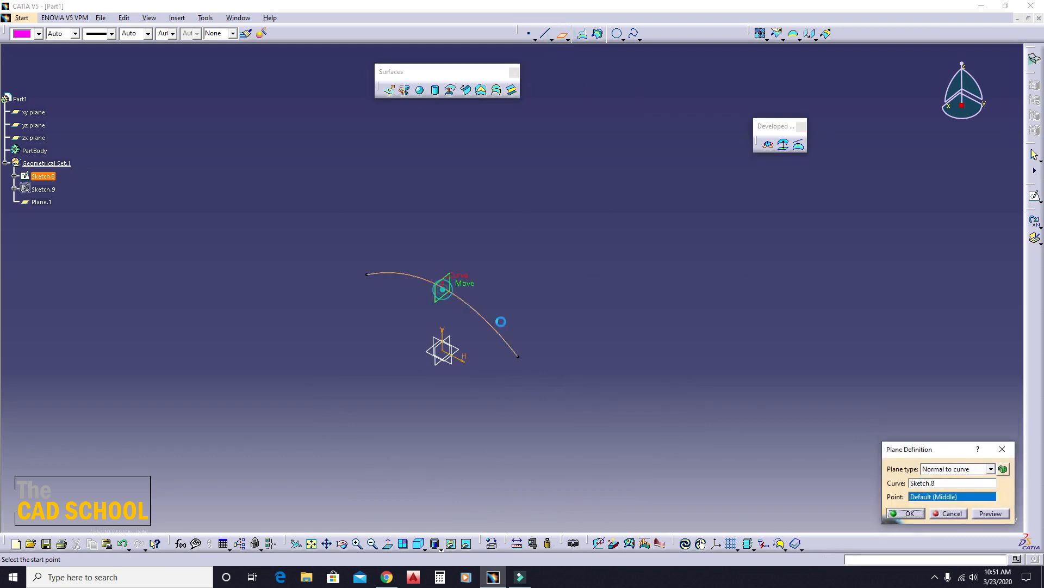
left_click(518, 357)
left_click(898, 515)
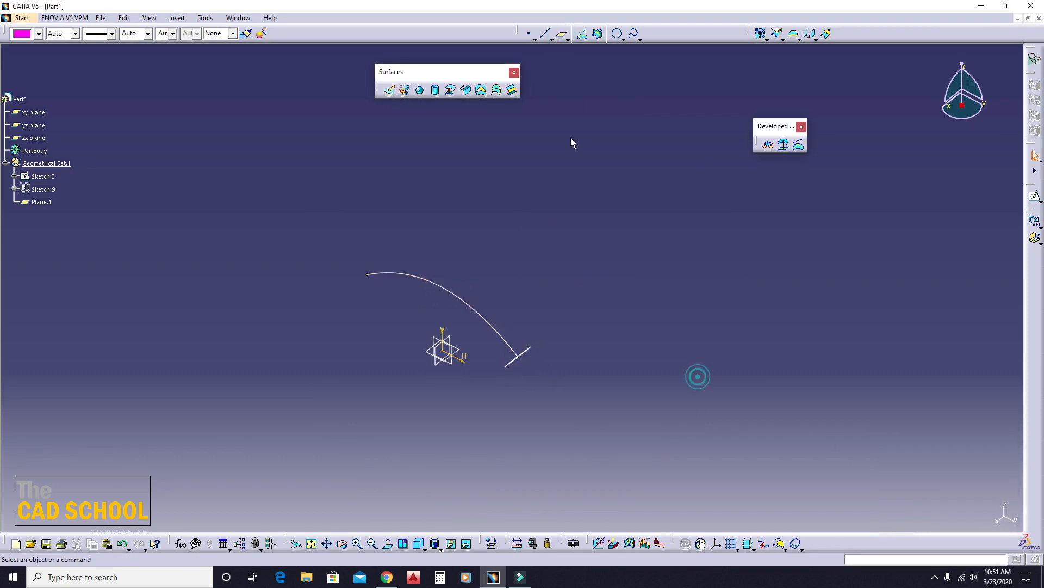
- Create a second plane normal to the Sketch.8 curve at its opposite, upper end vertex
left_click(562, 35)
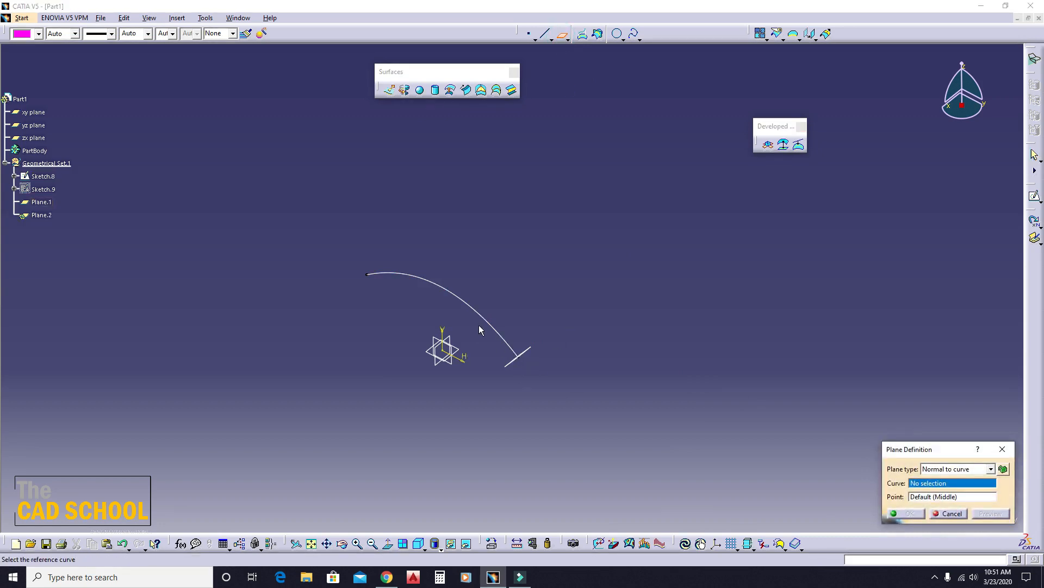
middle_click_drag(479, 329, 509, 329)
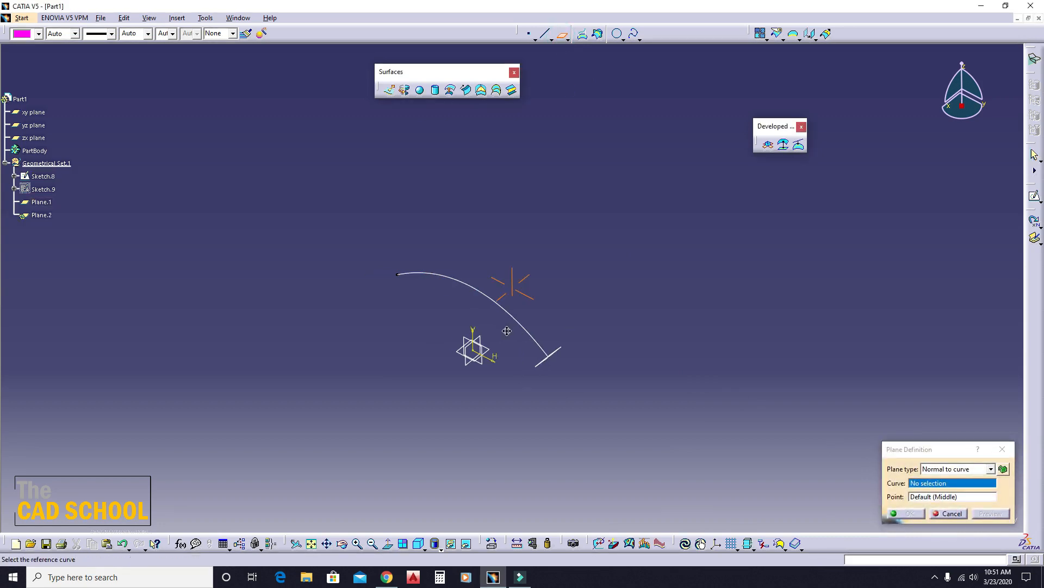
left_click(440, 280)
left_click(397, 274)
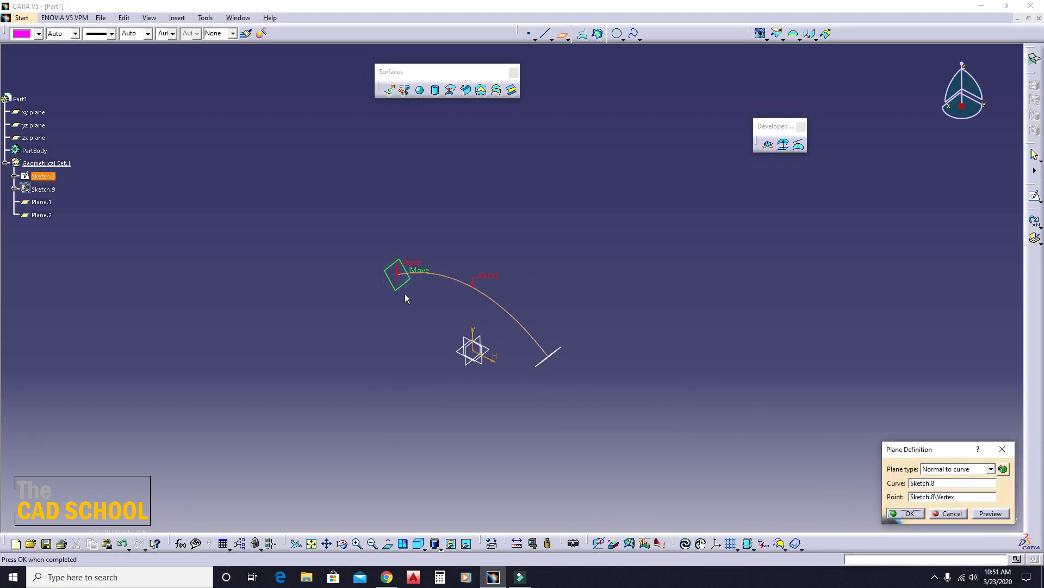
left_click(906, 513)
- On the plane at the curve's lower end, sketch a horizontal line about 509 mm long, starting near the curve
middle_click_drag(590, 392, 522, 329)
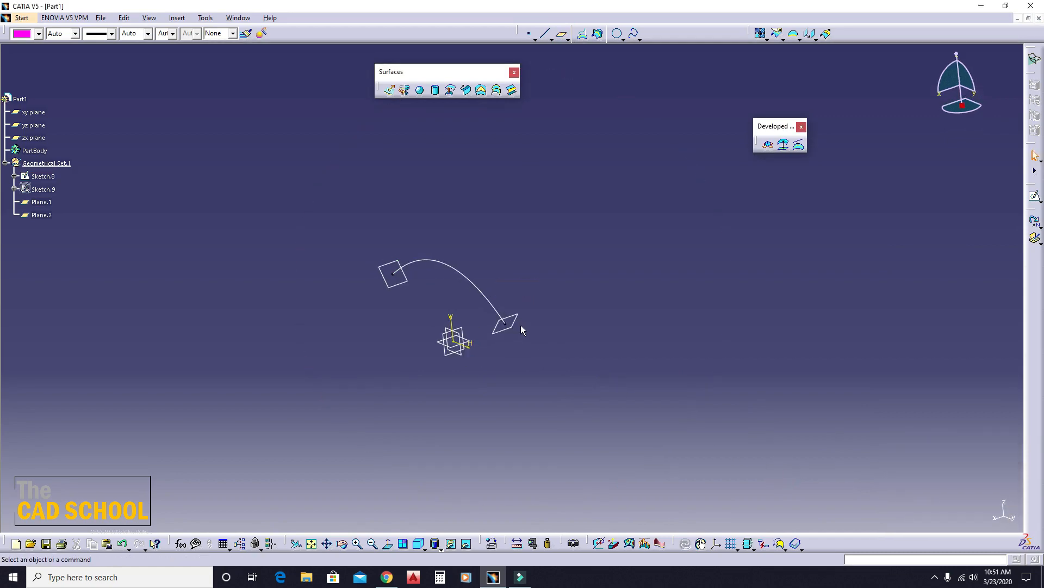
left_click(517, 316)
left_click(1034, 197)
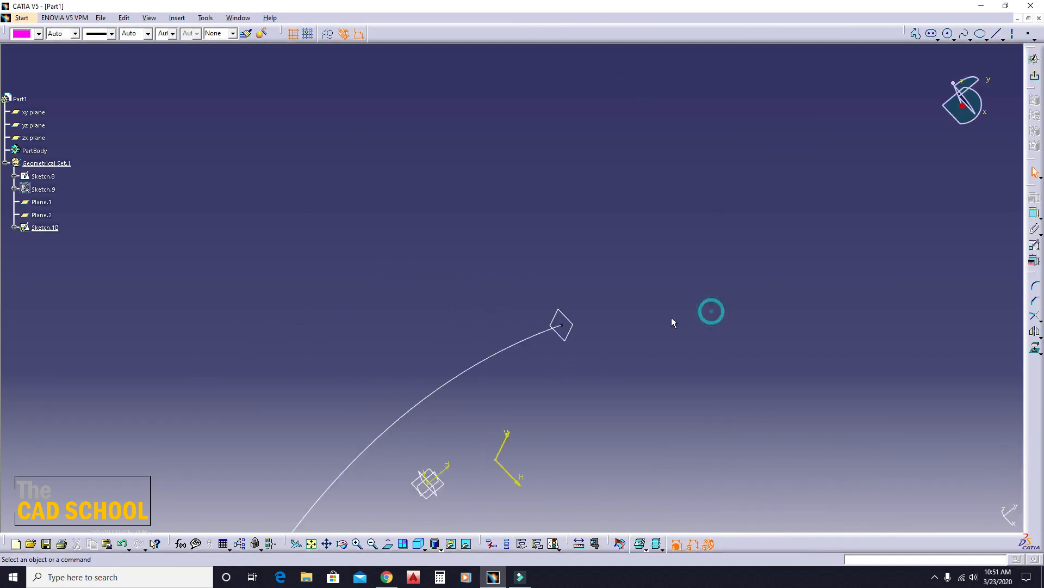
middle_click_drag(609, 323, 645, 300)
left_click(996, 33)
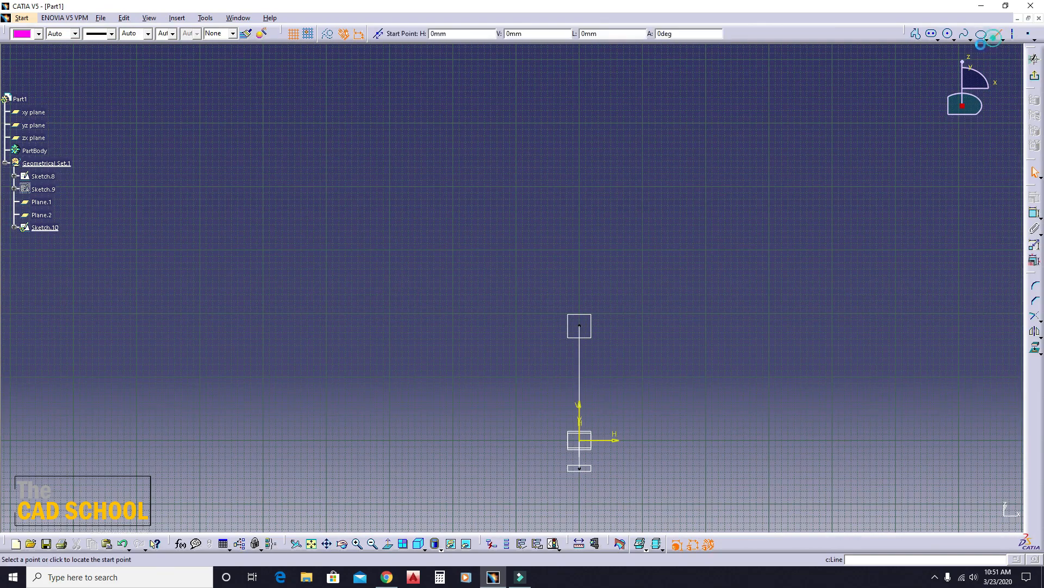
left_click(594, 329)
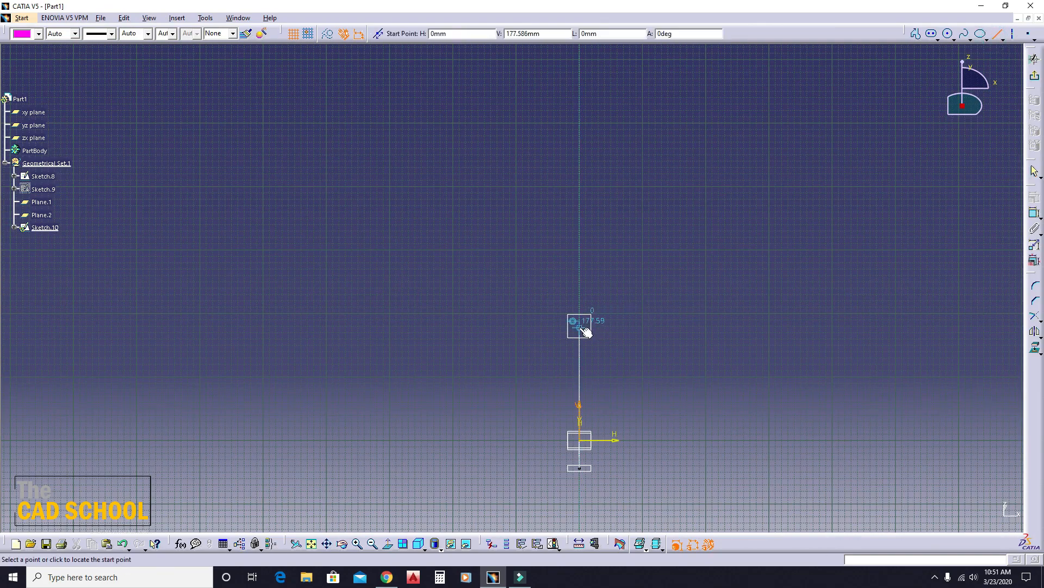
left_click(256, 326)
- Make the line's start point coincident with the Sketch.8 curve's end vertex and exit the sketch
mouse_move(606, 263)
middle_mouse_down()
mouse_move(602, 321)
mouse_move(618, 262)
middle_mouse_up()
left_click_drag(263, 327, 340, 319)
left_click(665, 339)
mouse_move(739, 363)
middle_mouse_down()
mouse_move(641, 320)
mouse_move(604, 190)
middle_mouse_up()
left_click(364, 223)
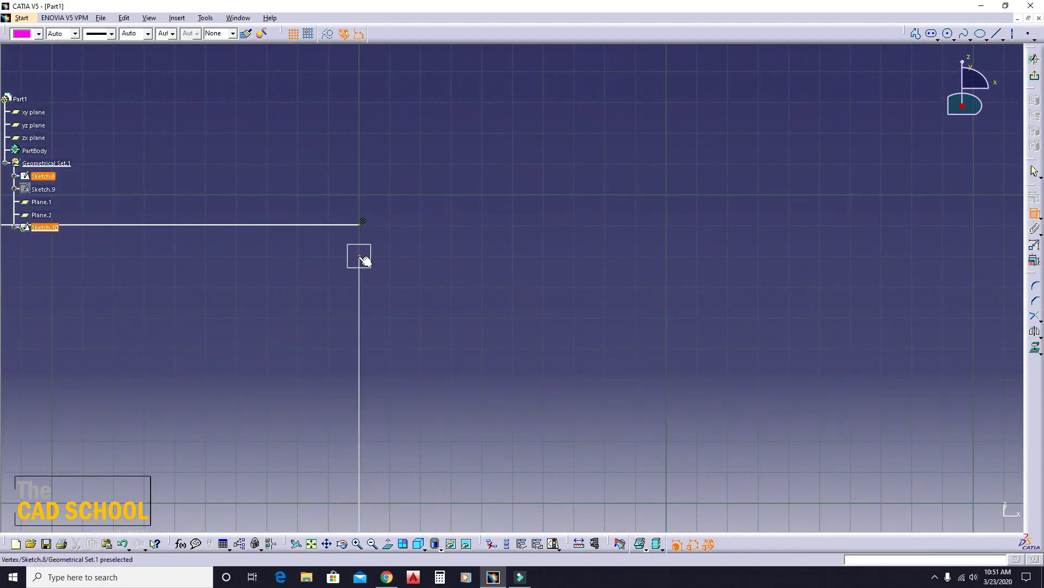
left_click(359, 256)
right_click(455, 217)
left_click(504, 298)
middle_click_drag(695, 304, 702, 378)
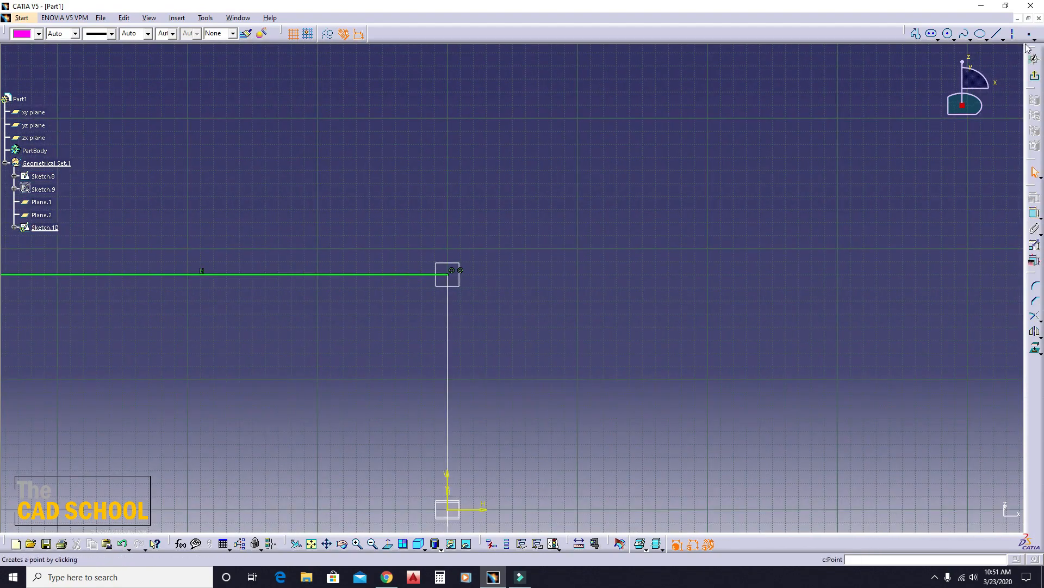
left_click(1035, 75)
- On the plane at the curve's upper end, sketch a wavy five-point spline about 381 mm wide, starting near the curve
middle_click_drag(685, 302, 512, 351)
middle_click_drag(447, 309, 496, 361)
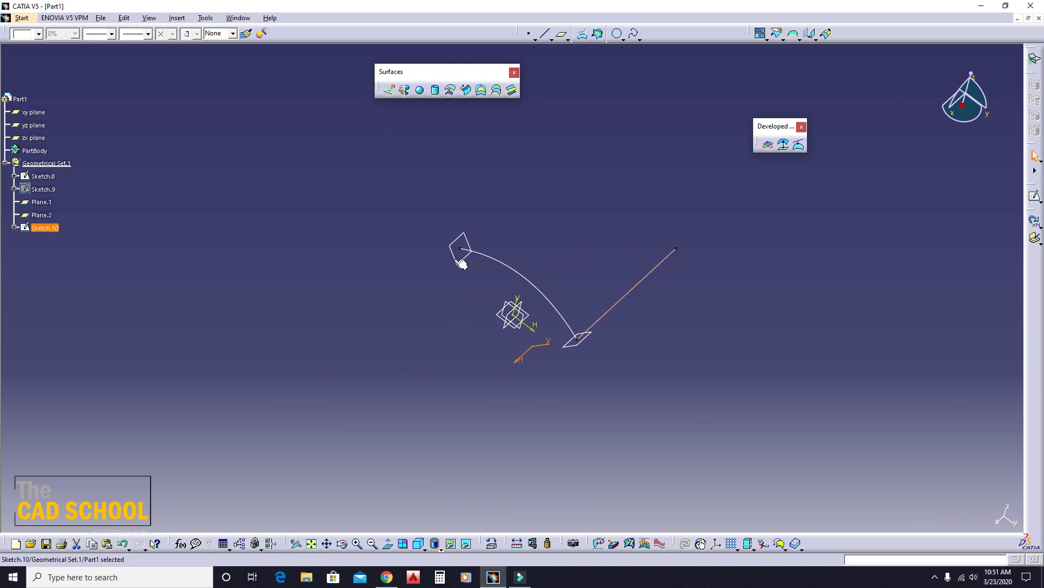
left_click(464, 258)
left_click(1034, 196)
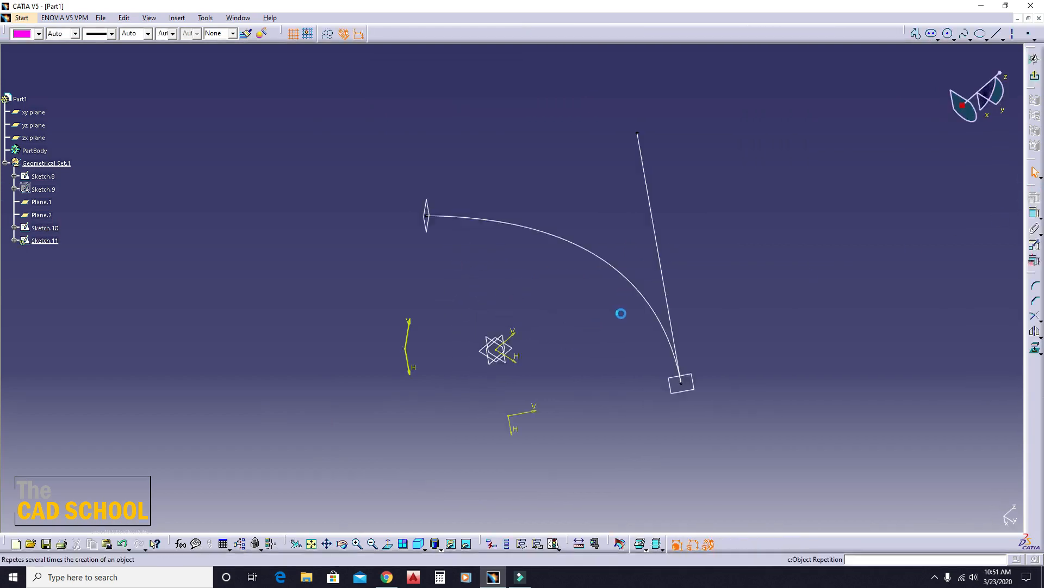
left_click(965, 33)
left_click(660, 239)
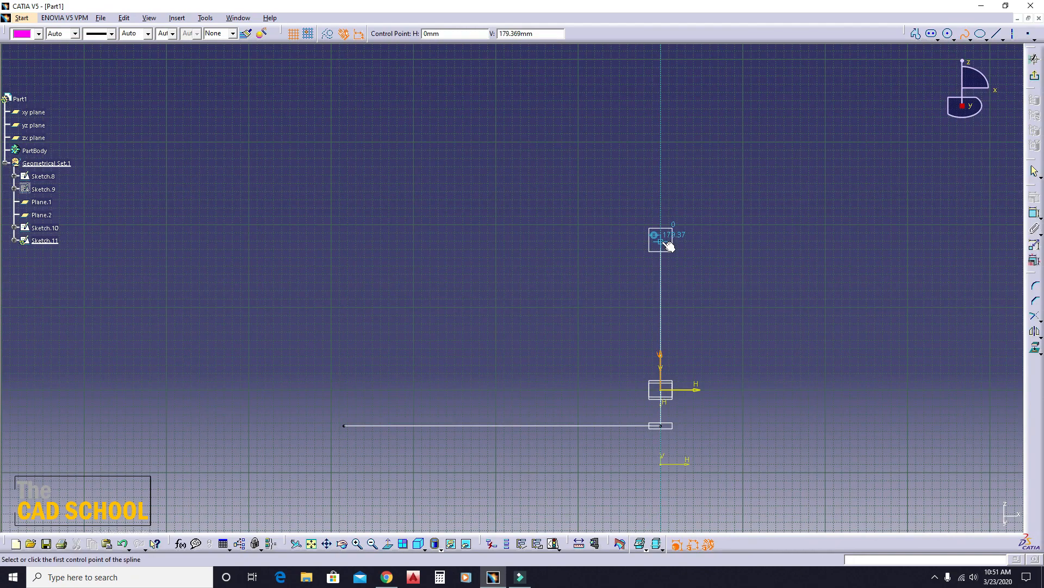
left_click(567, 214)
left_click(461, 229)
left_click(361, 222)
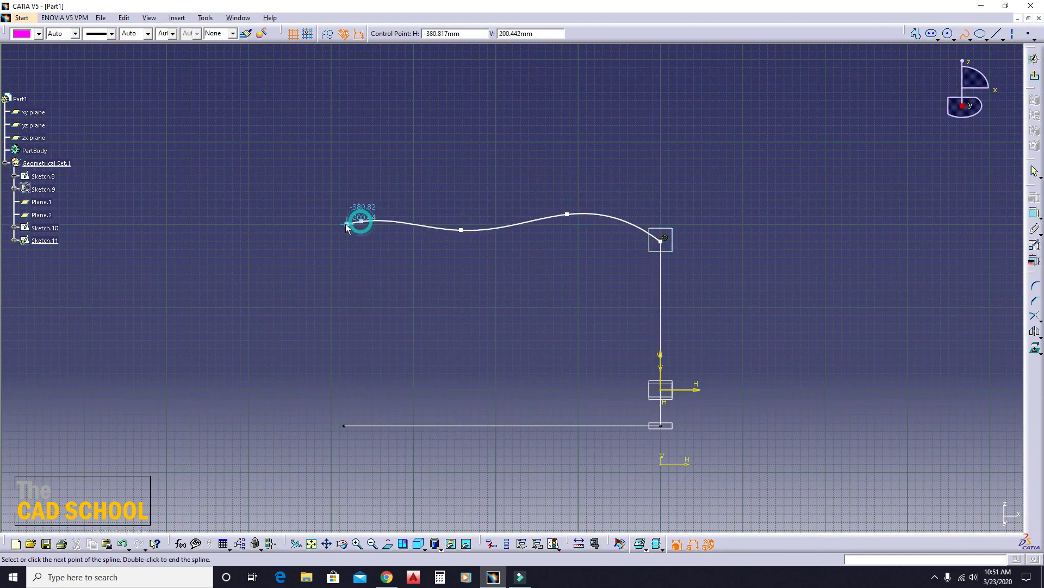
double_click(345, 224)
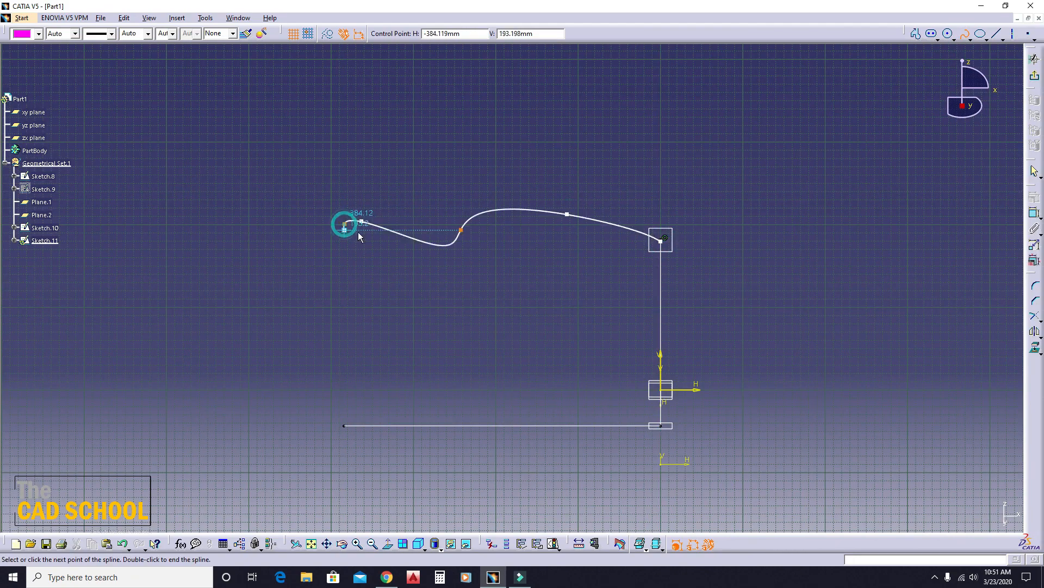
- Make the spline's start point coincident with the Sketch.8 curve's upper end vertex
left_click(640, 314)
left_click(1035, 212)
mouse_move(756, 295)
middle_mouse_down()
mouse_move(564, 337)
mouse_move(383, 245)
mouse_move(473, 244)
mouse_move(463, 217)
middle_mouse_up()
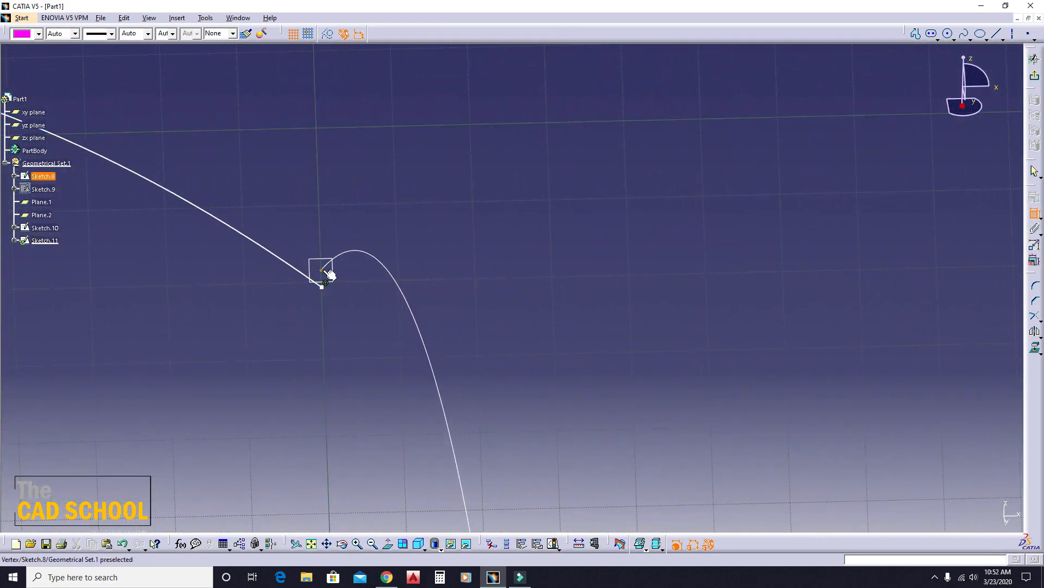
left_click(324, 271)
left_click(323, 286)
right_click(438, 222)
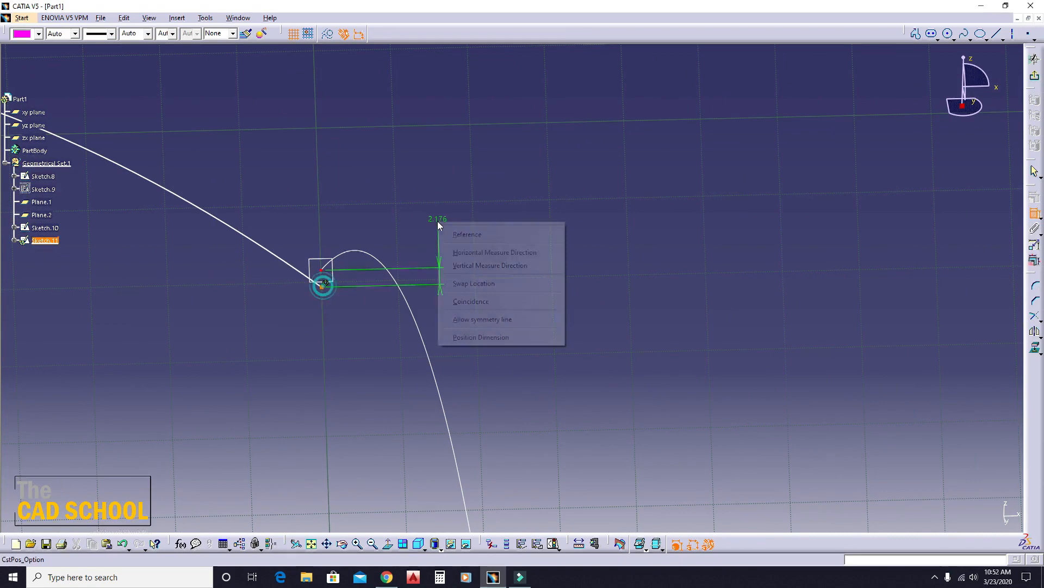
left_click(474, 303)
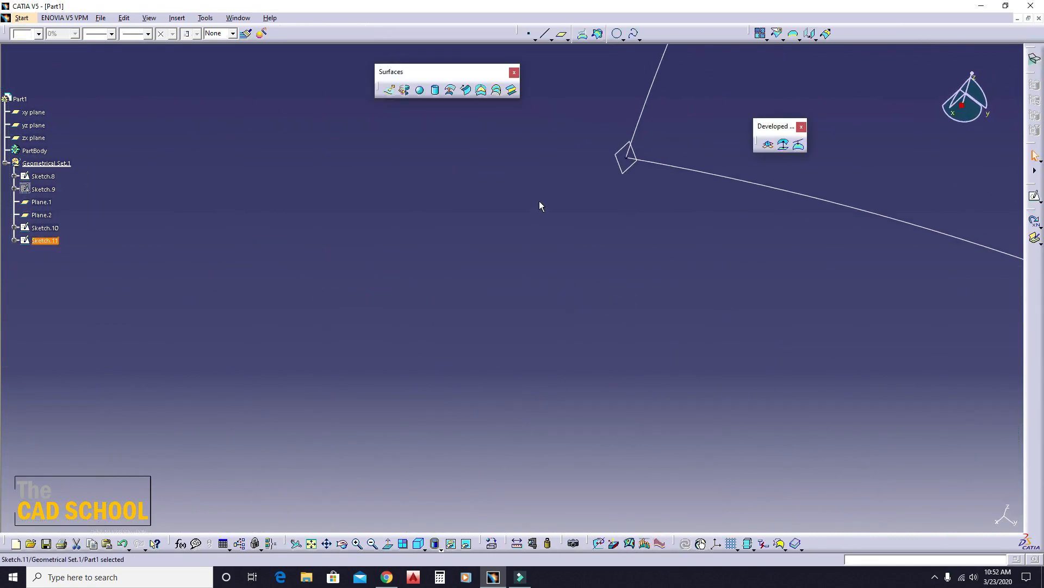
- Define a swept surface with Sketch.8 as profile, the line Sketch.10 as guide curve 1 and the spline Sketch.11 as guide curve 2
mouse_move(424, 309)
middle_mouse_down()
mouse_move(181, 286)
mouse_move(251, 298)
middle_mouse_up()
mouse_move(531, 336)
middle_mouse_down()
mouse_move(495, 279)
mouse_move(396, 333)
middle_mouse_up()
left_click(574, 277)
left_click(486, 246)
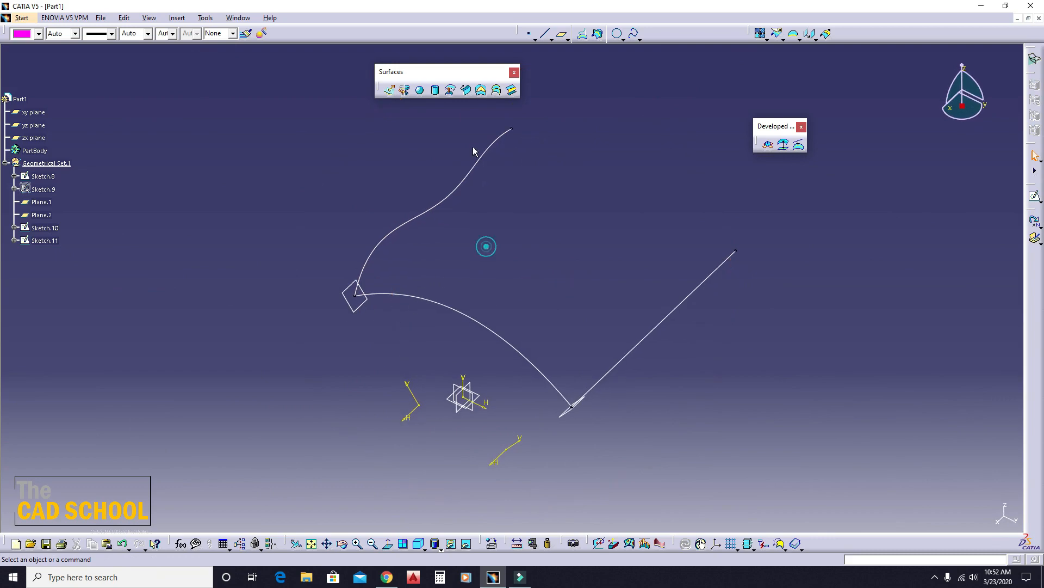
left_click(466, 91)
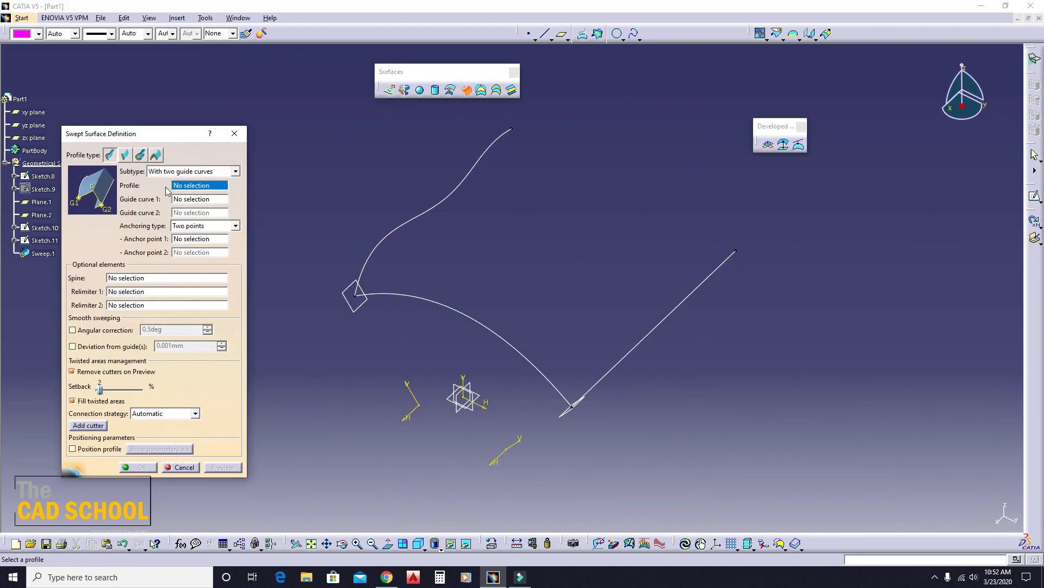
left_click(432, 301)
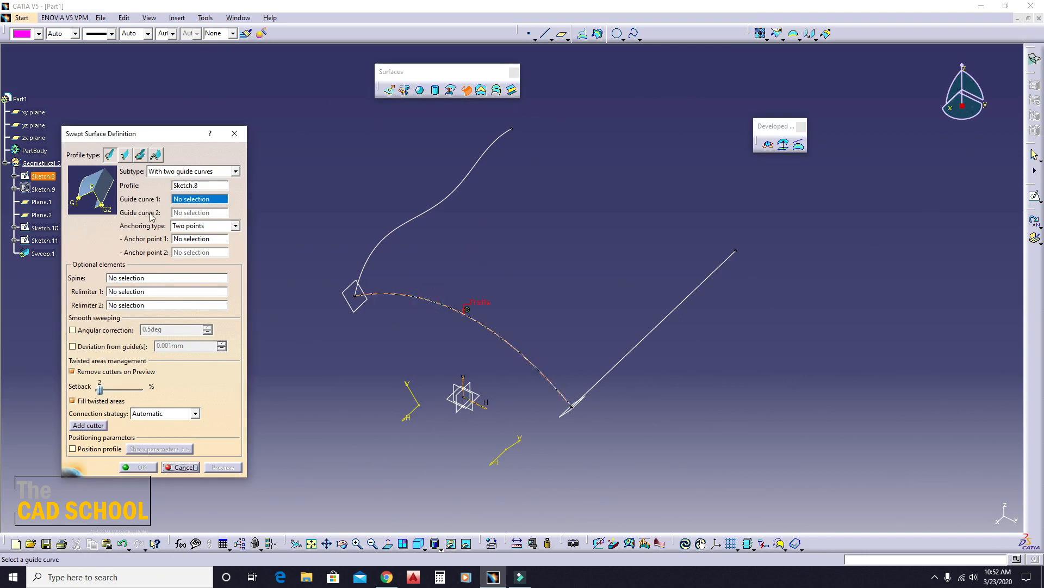
left_click(609, 373)
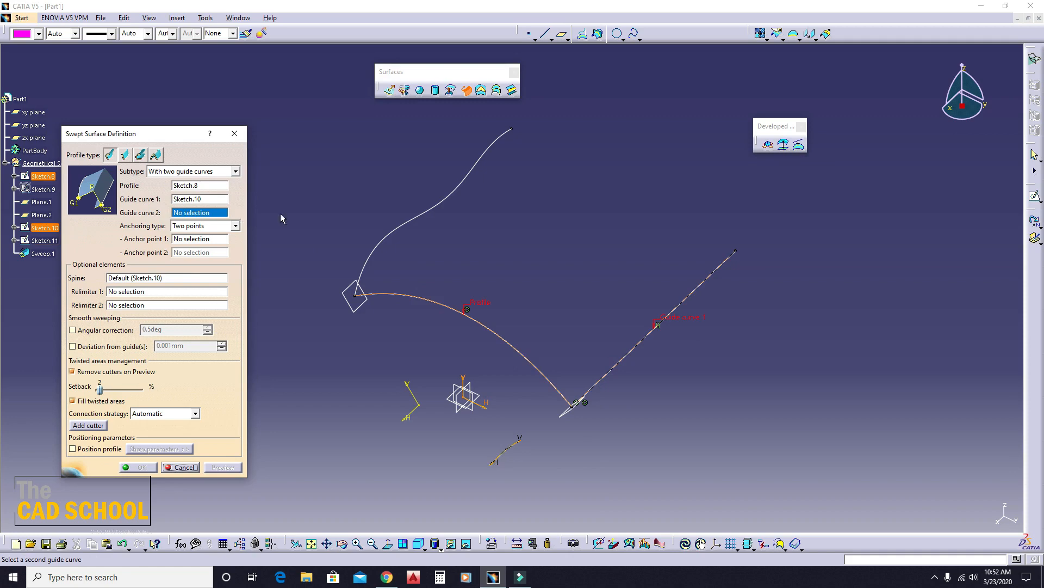
left_click(436, 210)
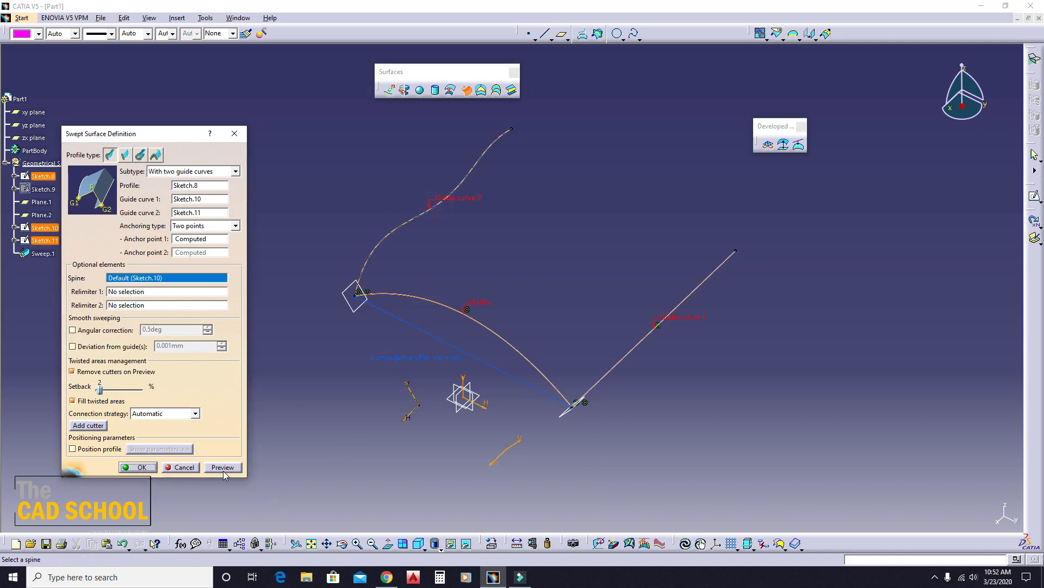
- Preview the two-guide sweep, inspect its shape from several sides and create the surface
left_click(223, 469)
middle_click_drag(522, 430, 528, 398)
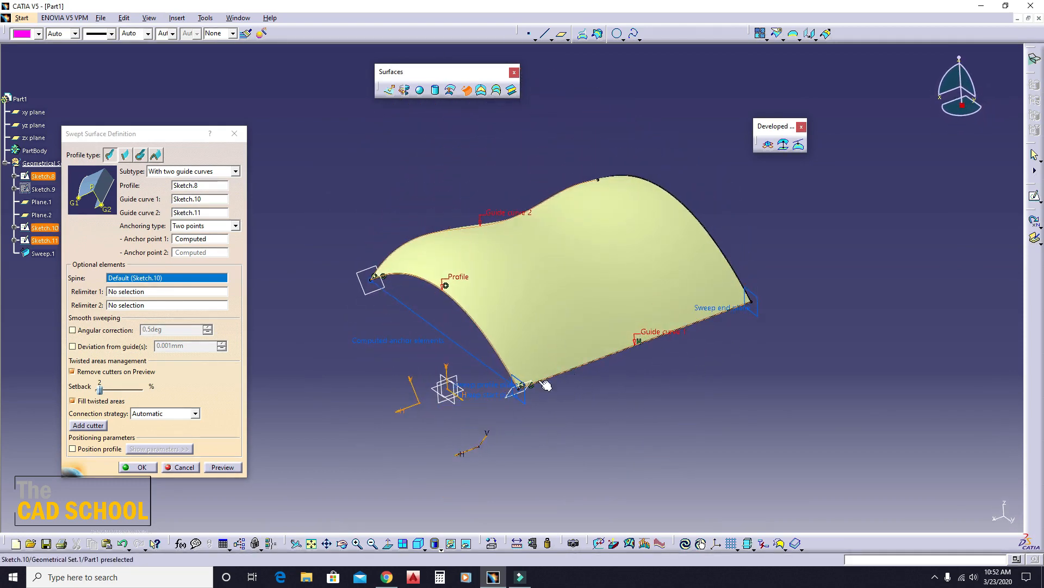
middle_click_drag(532, 439, 524, 307)
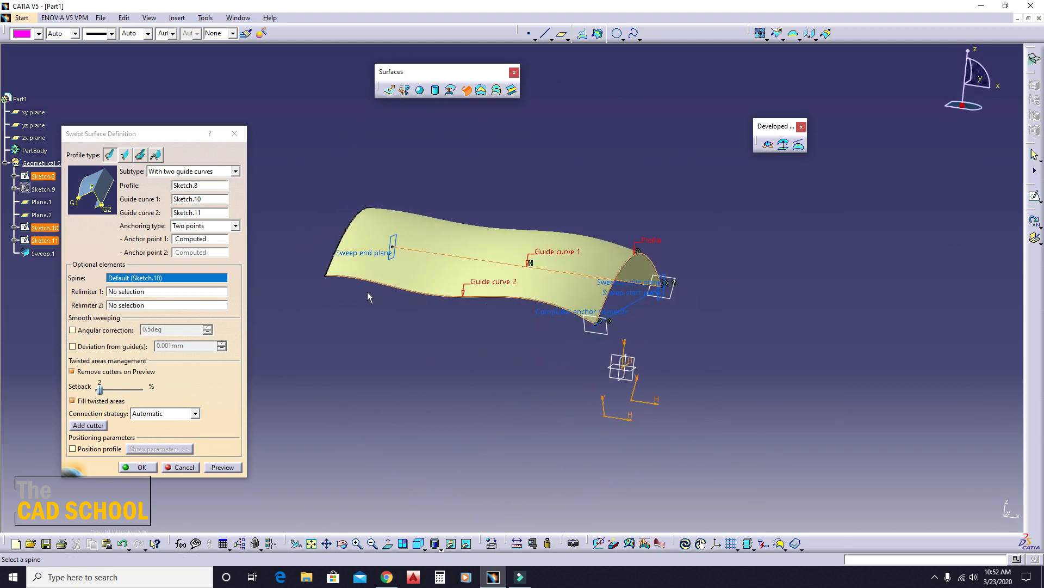
middle_click_drag(366, 298, 604, 357)
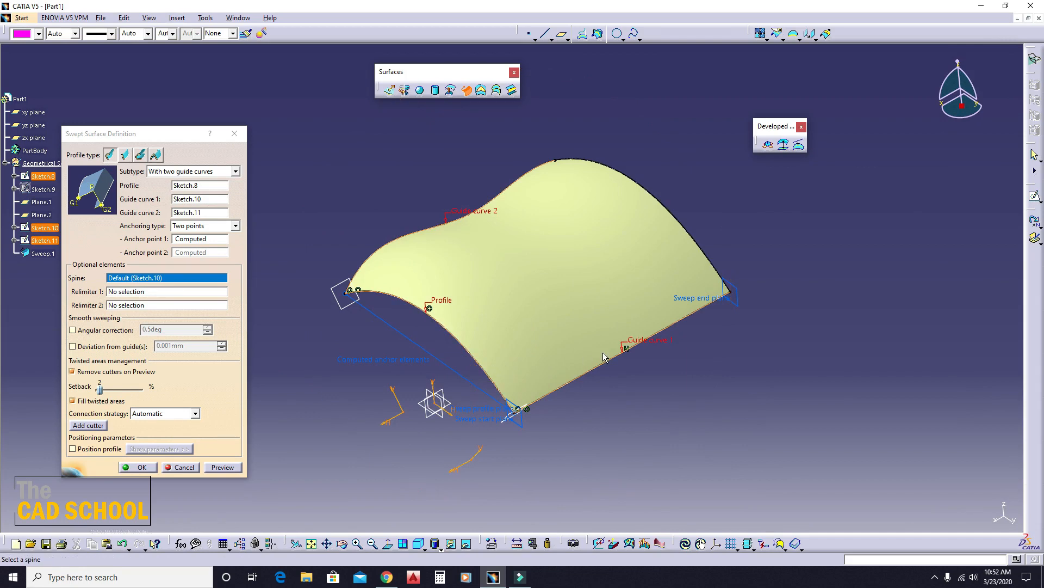
left_click(189, 469)
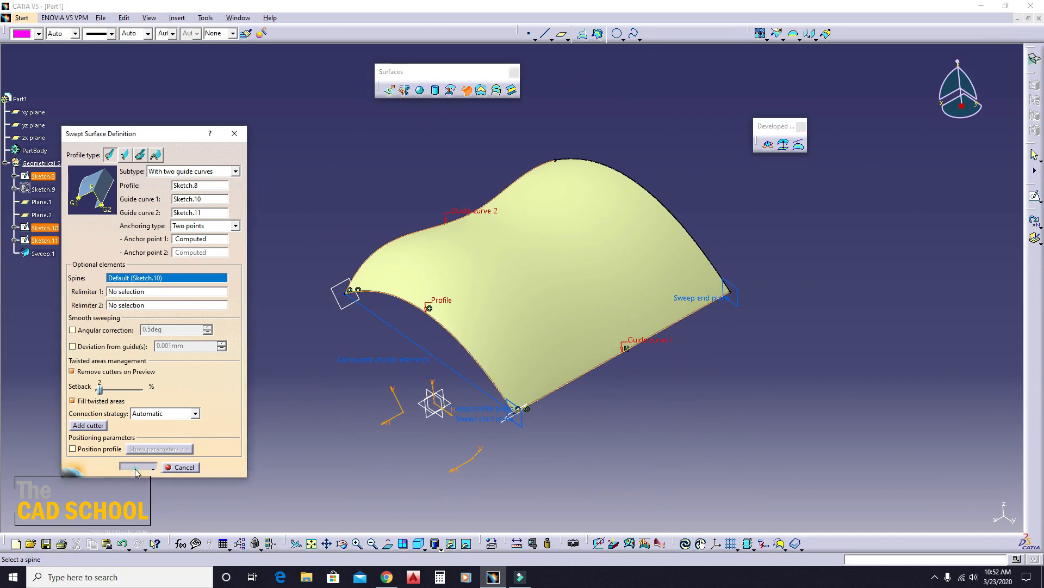
mouse_move(316, 350)
middle_mouse_down()
mouse_move(539, 344)
mouse_move(317, 387)
mouse_move(326, 375)
mouse_move(511, 350)
mouse_move(442, 373)
mouse_move(445, 364)
middle_mouse_up()
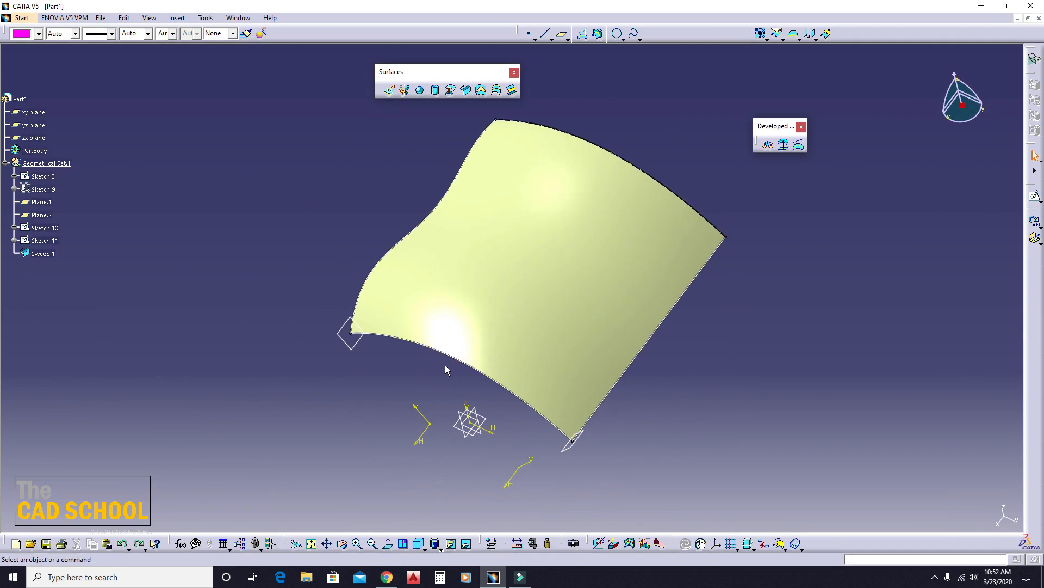
- Undo the two-guide sweep, its guide sketches, both normal planes and the hiding of Sketch.9
key("ctrl+z")
key("ctrl+z")
key("ctrl+z")
key("ctrl+z")
key("ctrl+z")
key("ctrl+z")
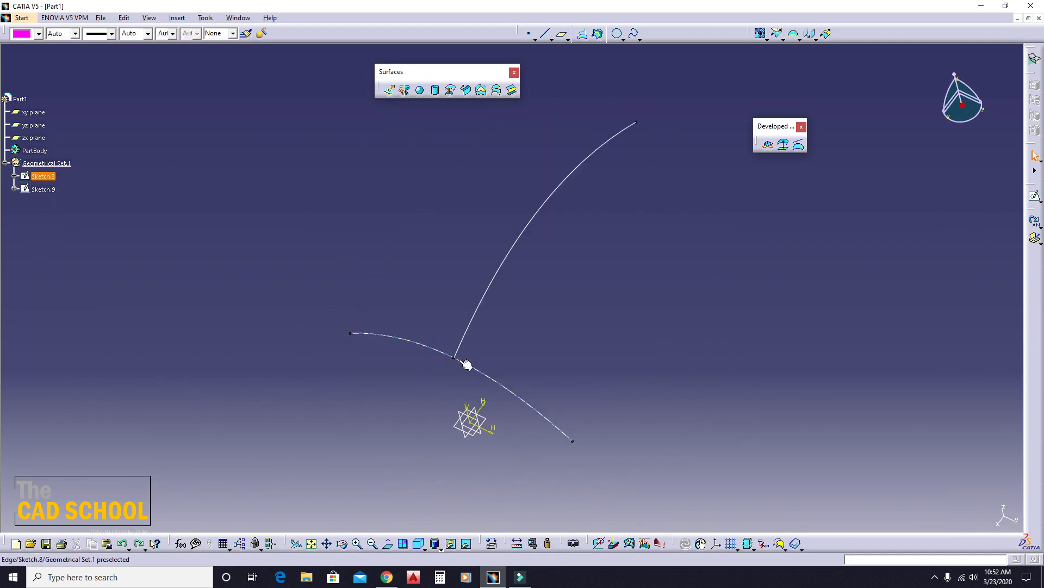
- Define an explicit swept surface with pulling direction, using Sketch.8 as profile, Sketch.9 as guide curve and the sketch's VDirection as direction
mouse_move(531, 359)
middle_mouse_down()
mouse_move(454, 240)
mouse_move(435, 187)
middle_mouse_up()
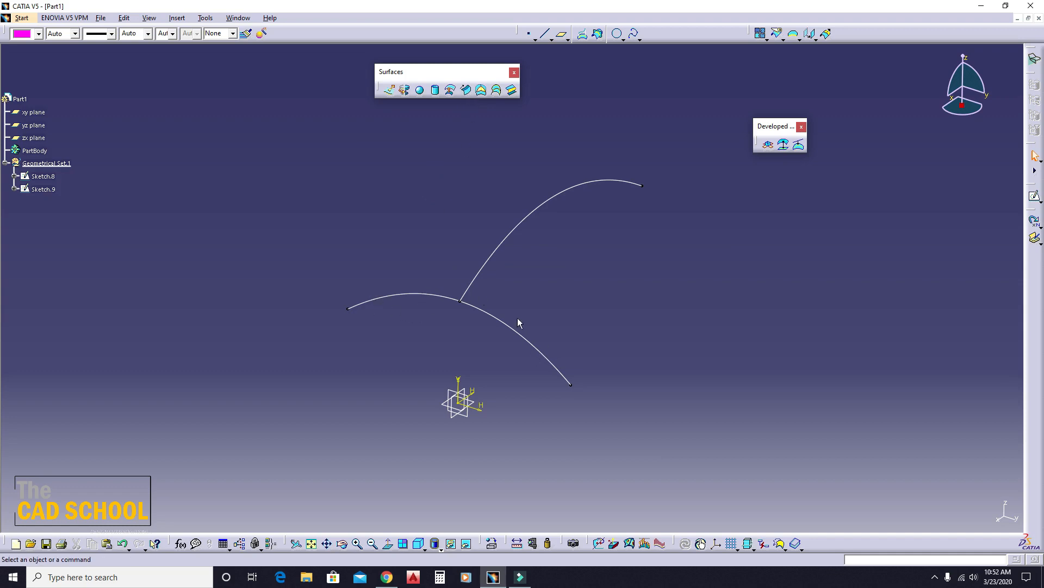
left_click(481, 170)
left_click(466, 90)
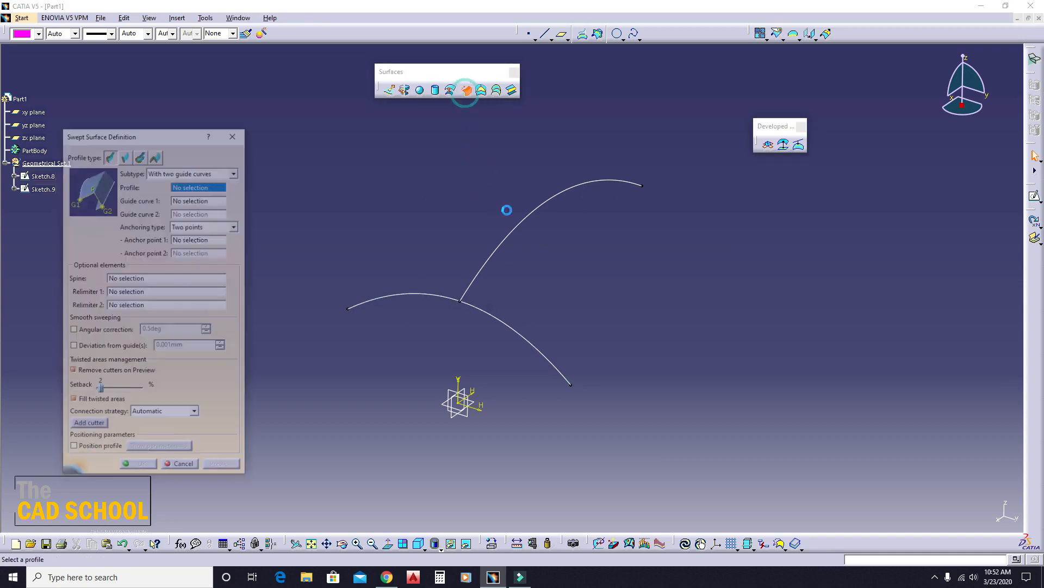
left_click(170, 169)
left_click(173, 197)
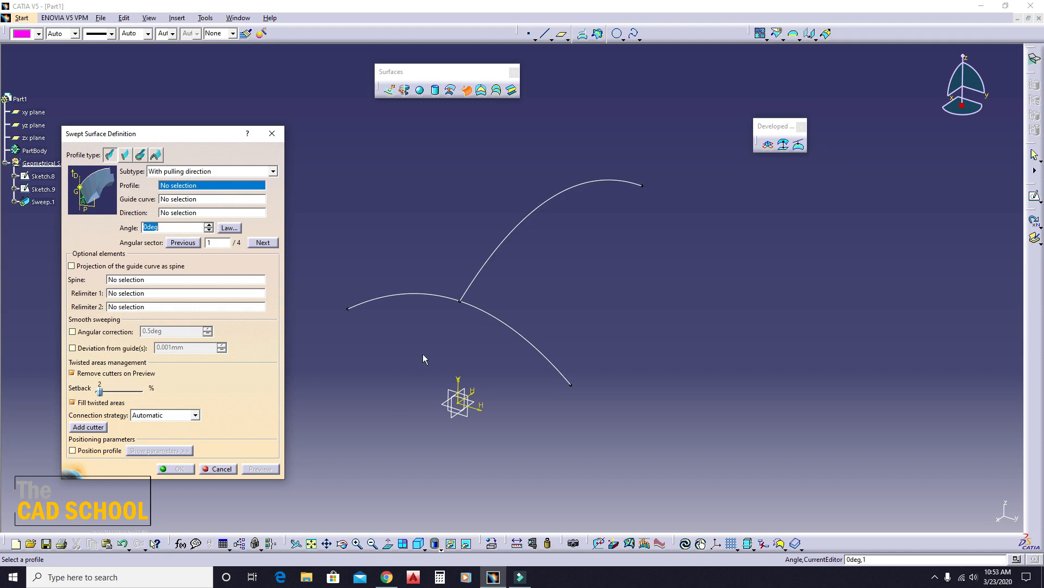
left_click(437, 299)
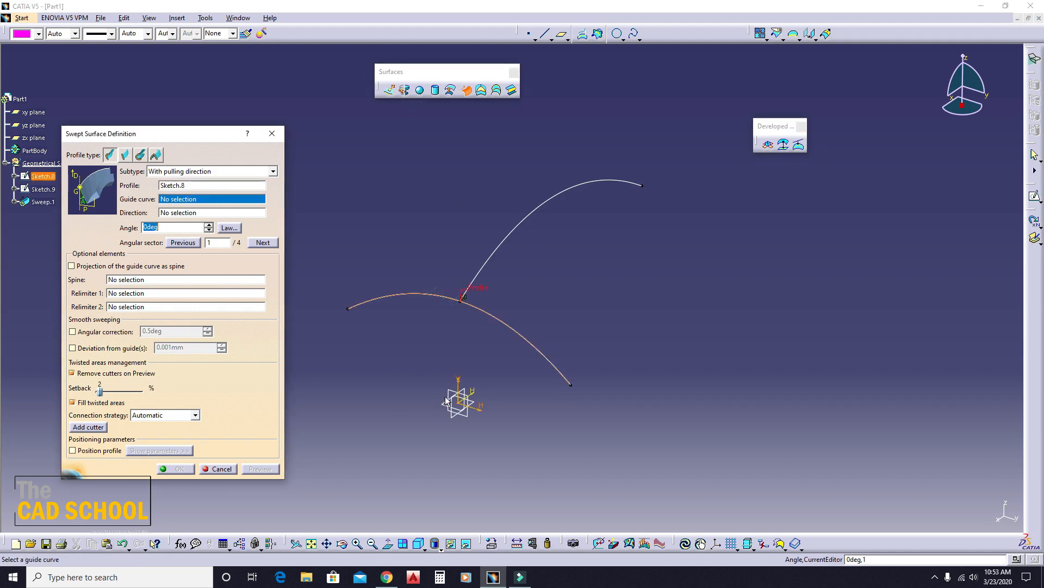
left_click(522, 215)
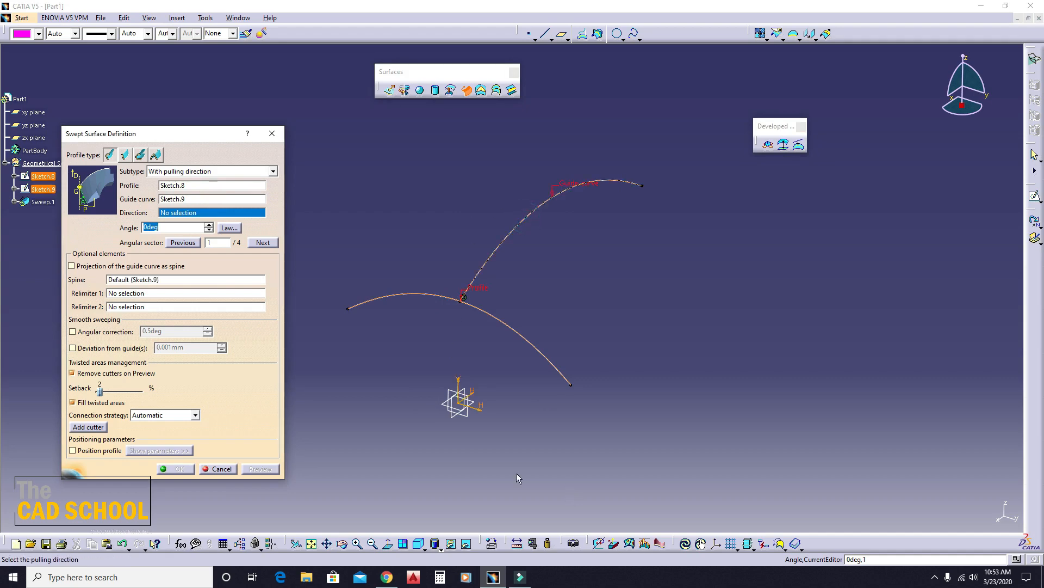
middle_click_drag(465, 377, 443, 401)
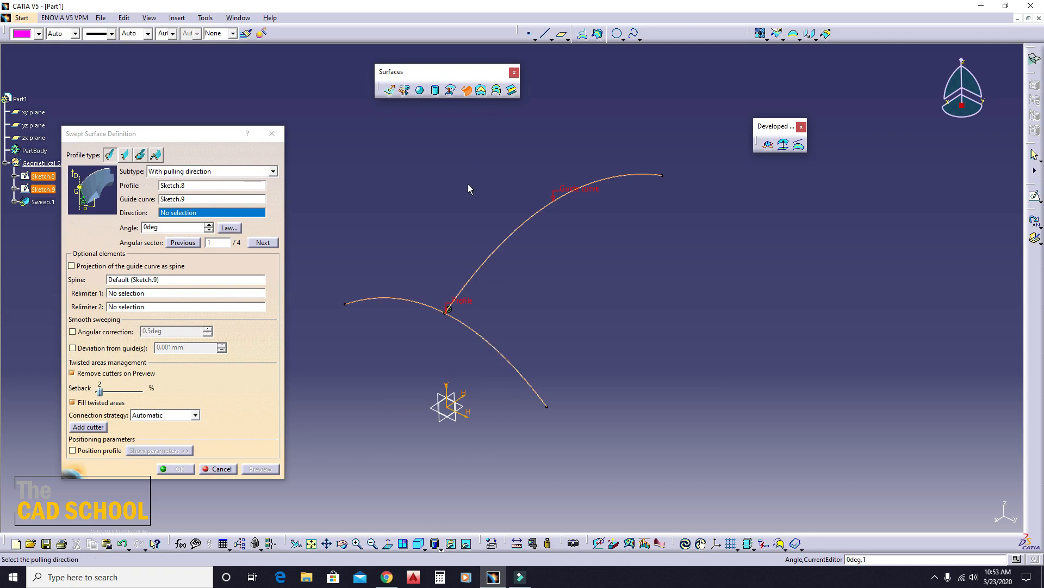
left_click(443, 383)
middle_click_drag(474, 414, 457, 316)
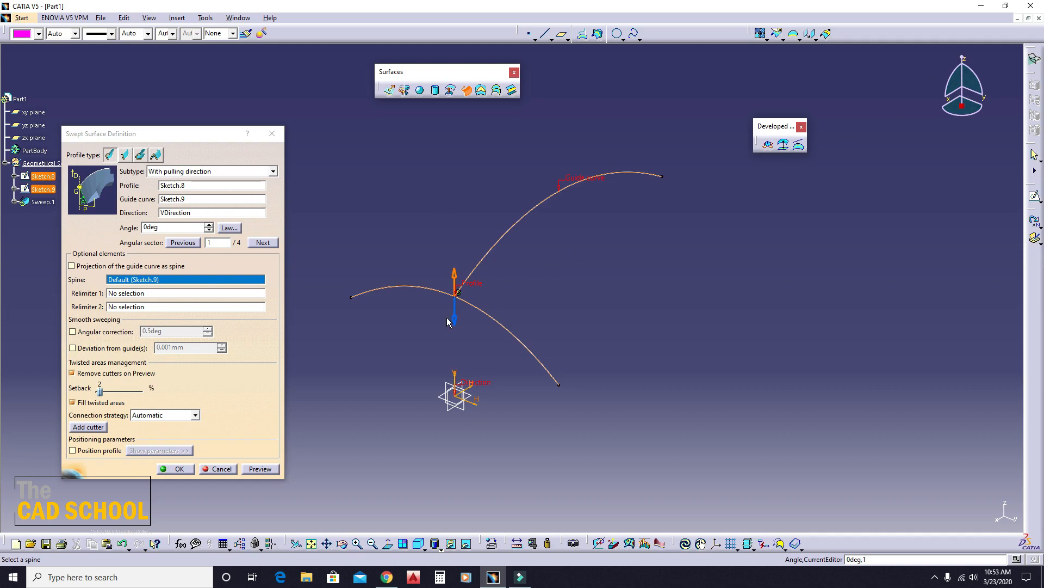
- Preview the pulling-direction sweep, switch it to angular sector 3 and preview that solution
left_click(259, 469)
scroll(446, 381, "up", 1)
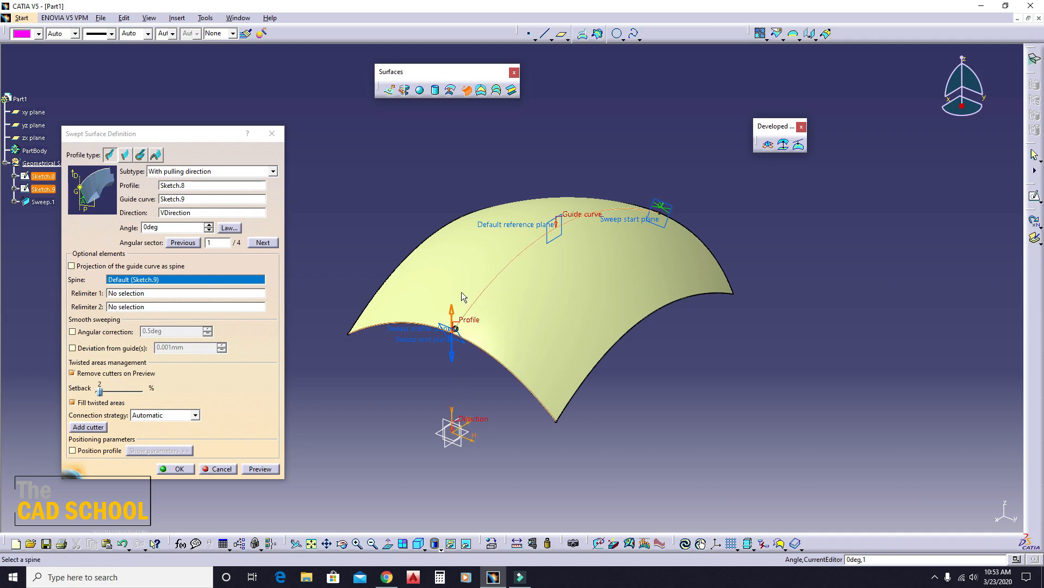
middle_click_drag(480, 286, 497, 237)
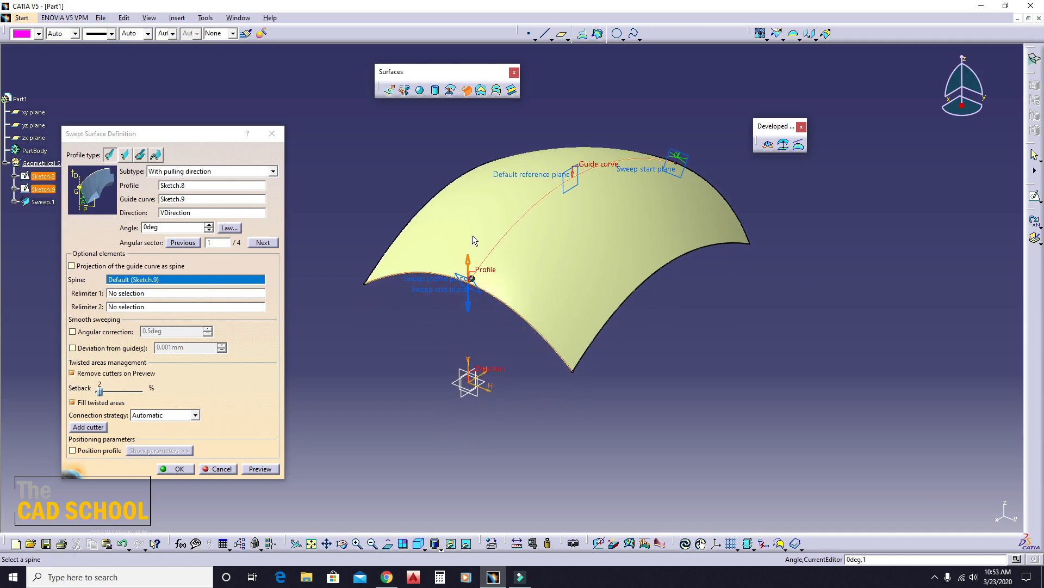
left_click(467, 311)
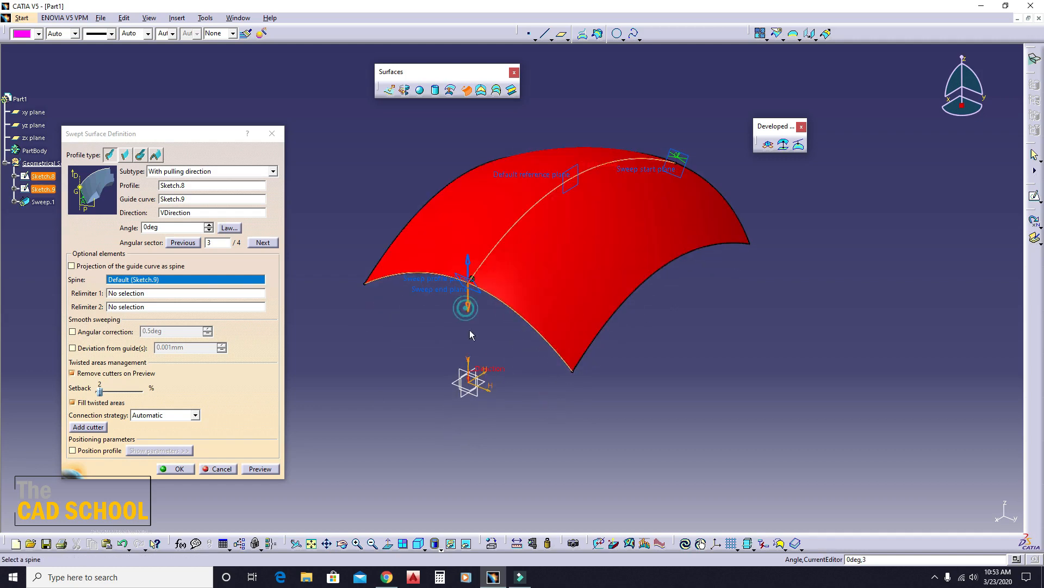
left_click(270, 469)
middle_click_drag(458, 347, 484, 375)
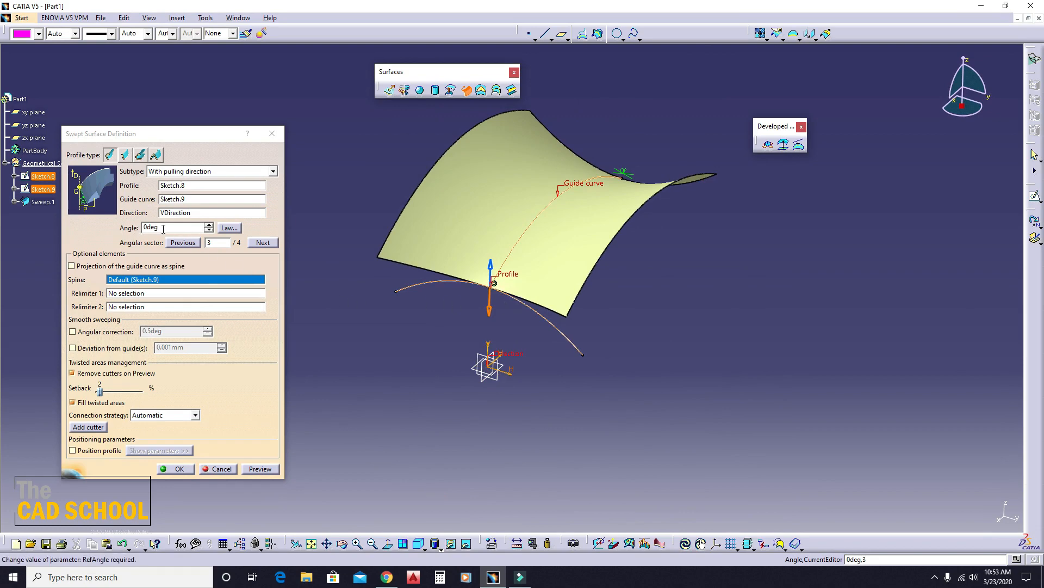
- Set the sweep angle to 25 deg, choose angular sector 4 and preview the surface
left_click(209, 225)
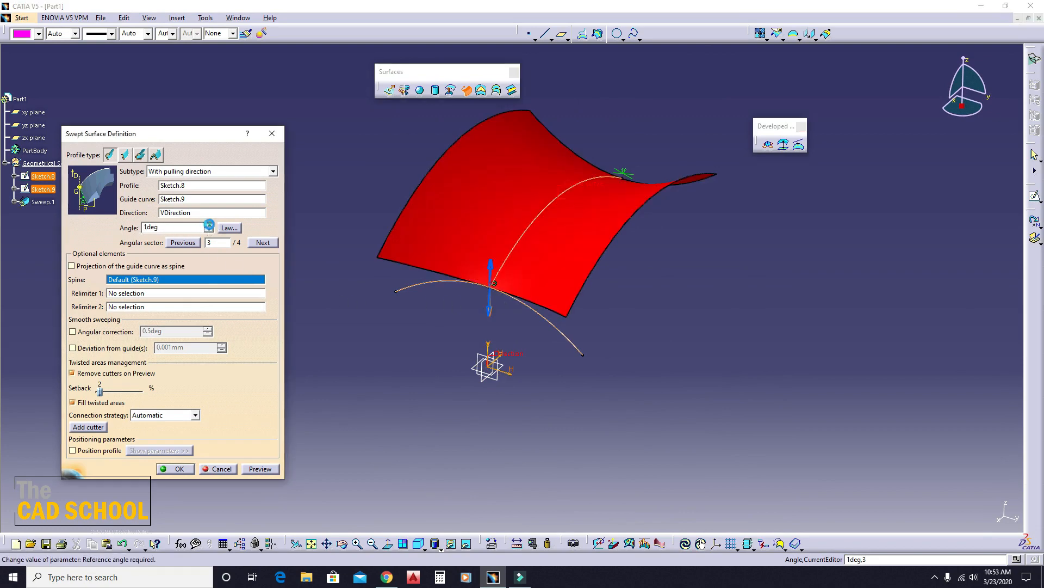
left_click_drag(194, 228, 143, 228)
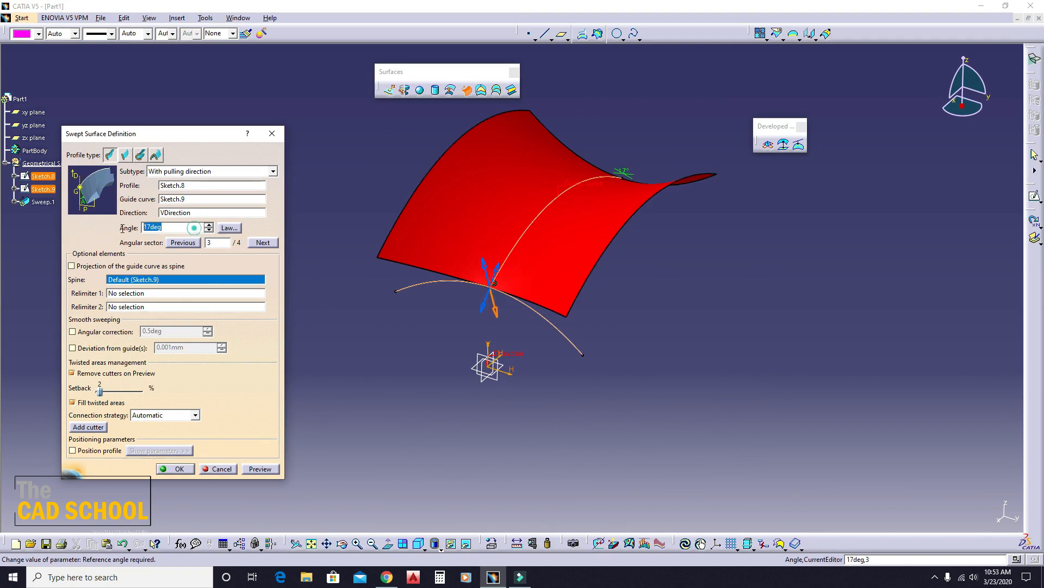
type("25")
left_click(355, 313)
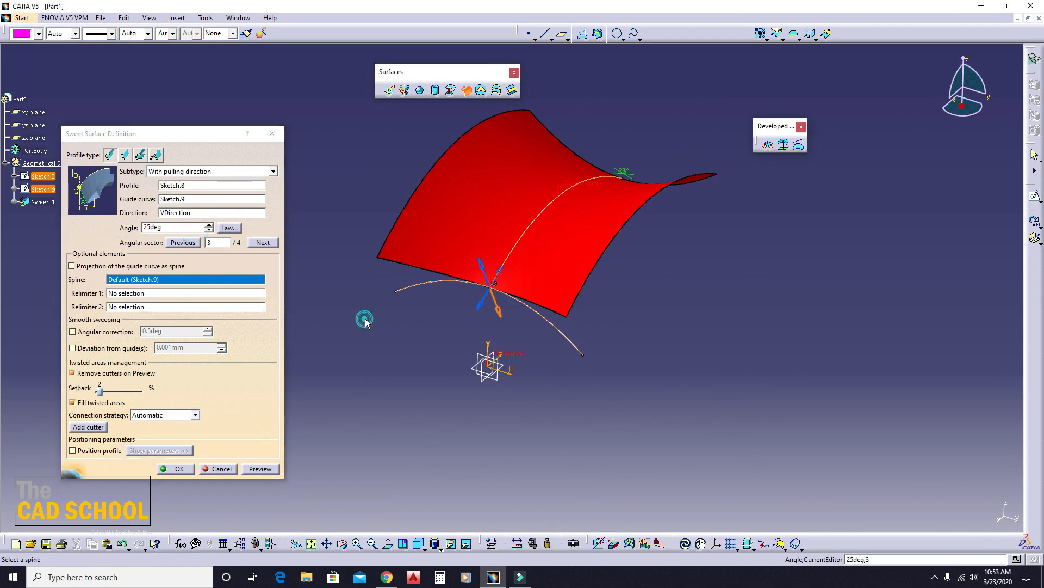
left_click(480, 308)
left_click(256, 469)
middle_click_drag(409, 384, 432, 372)
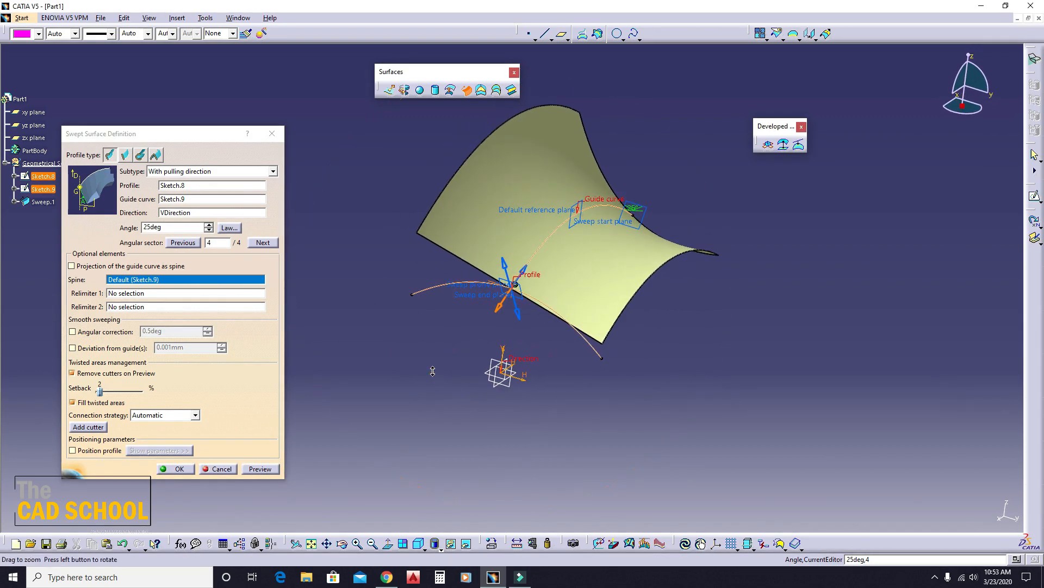
- Preview the 25 deg sweep in angular sector 3 and in sector 1, and inspect both shapes
left_click(519, 314)
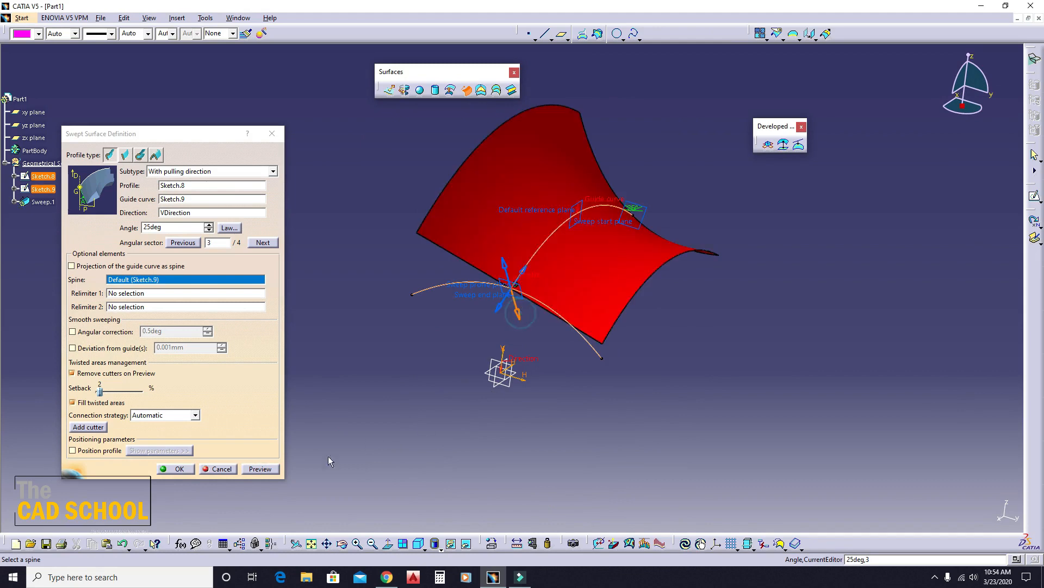
left_click(253, 470)
middle_click_drag(424, 392, 461, 382)
left_click(541, 271)
left_click(261, 470)
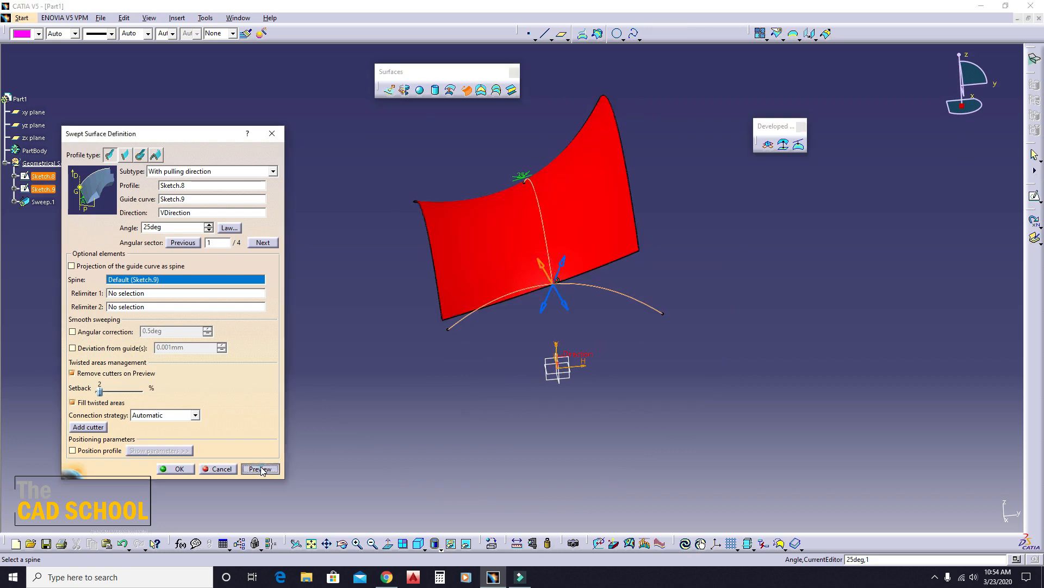
middle_click_drag(598, 370, 705, 345)
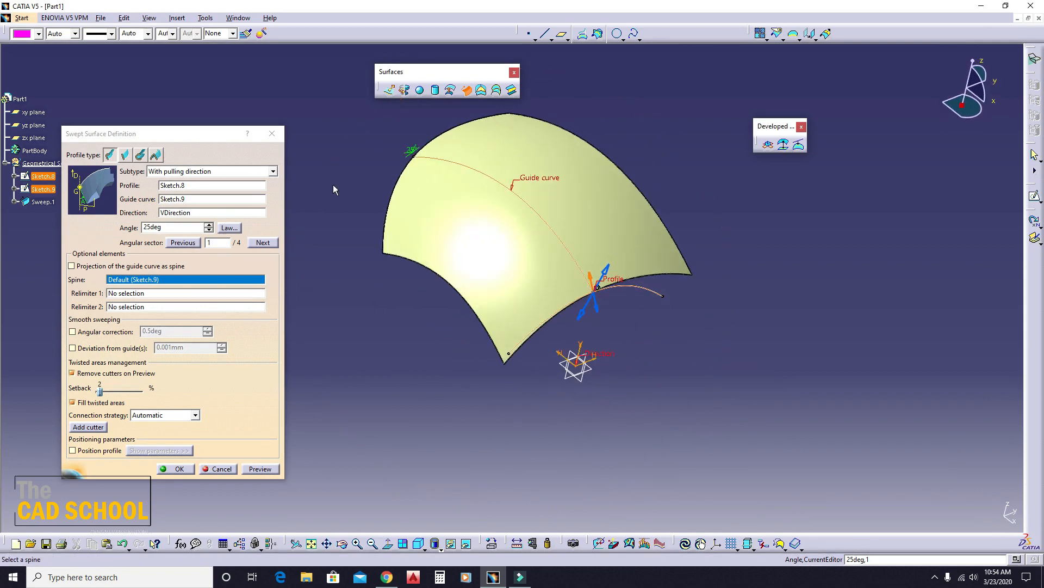
- Cancel the swept surface, delete both sketches and restore the isometric view
left_click(225, 471)
mouse_move(775, 416)
left_mouse_down()
mouse_move(702, 357)
mouse_move(239, 115)
left_mouse_up()
key("Delete")
left_click(597, 233)
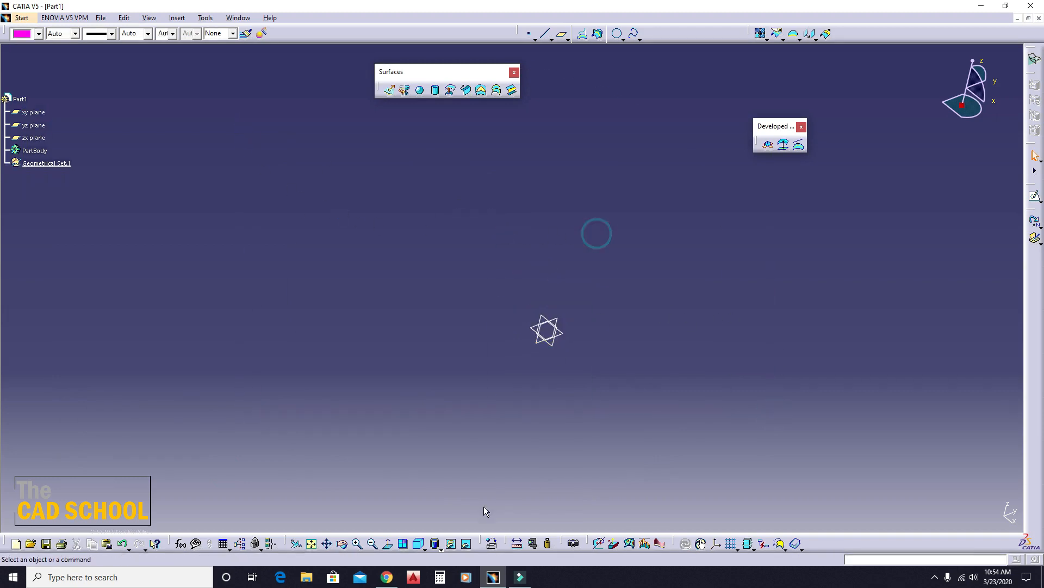
left_click(418, 543)
left_click(591, 419)
left_click(466, 90)
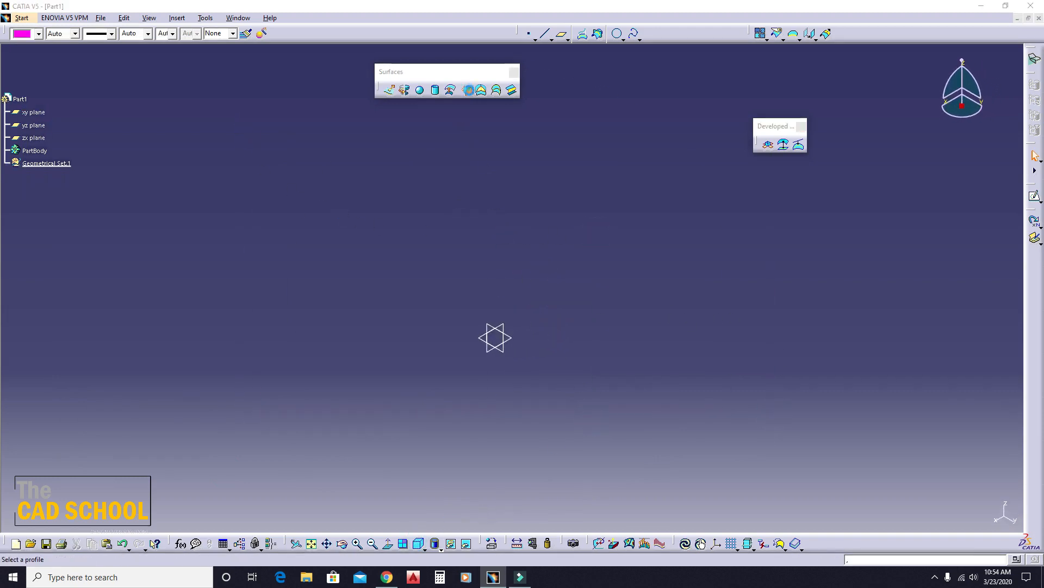
left_click(129, 155)
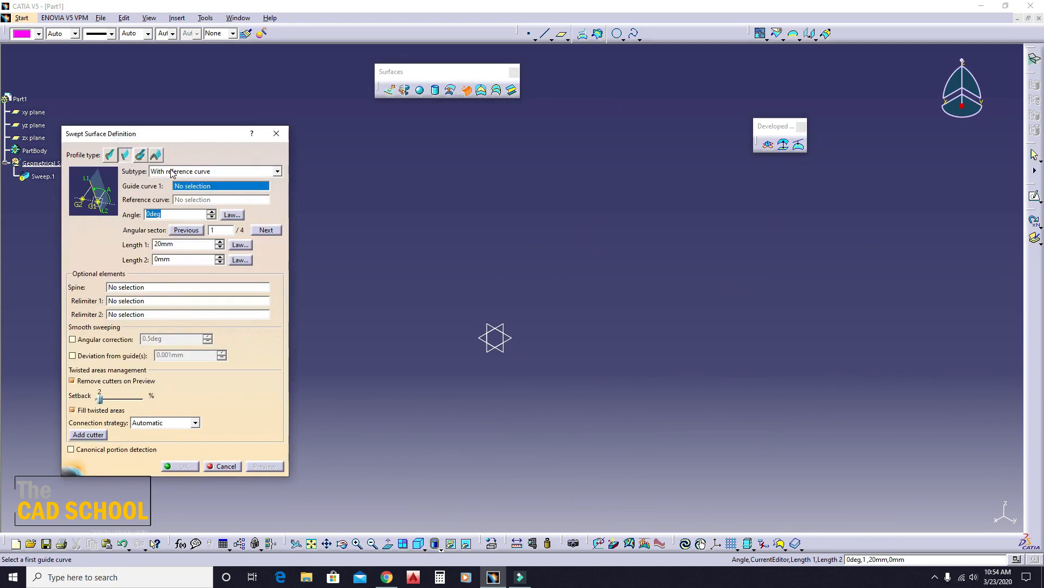
left_click(170, 172)
left_click(163, 172)
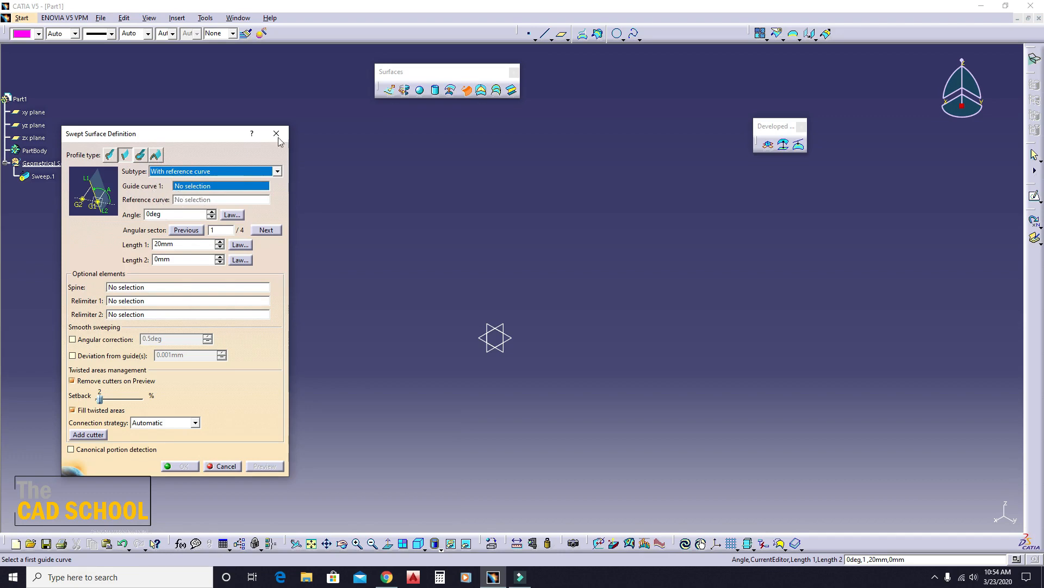
left_click(276, 134)
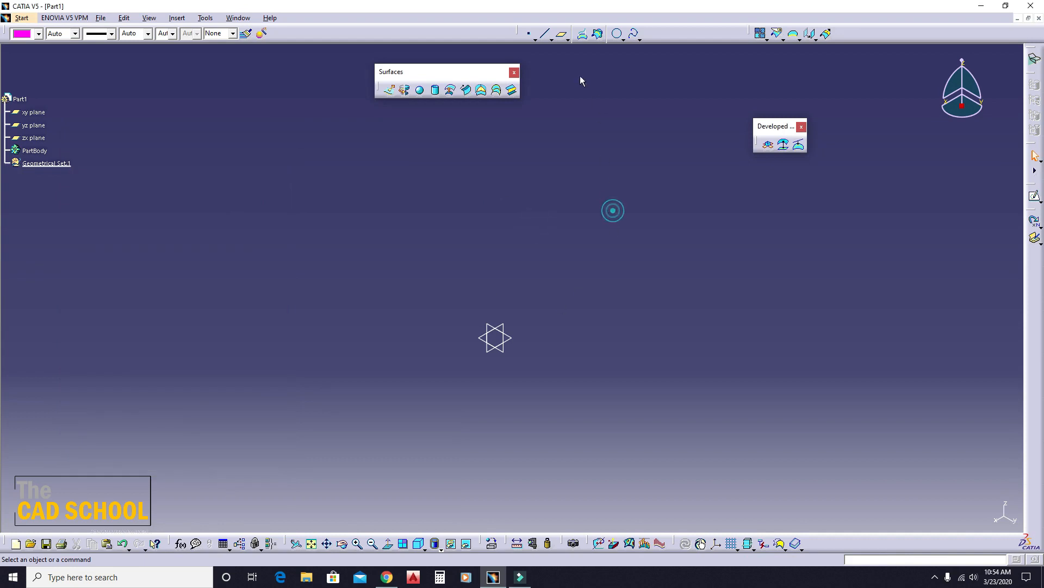
- Sketch a horizontal line on the xy plane, from the V axis about 172 mm above the origin toward negative H
middle_click_drag(477, 278, 467, 251)
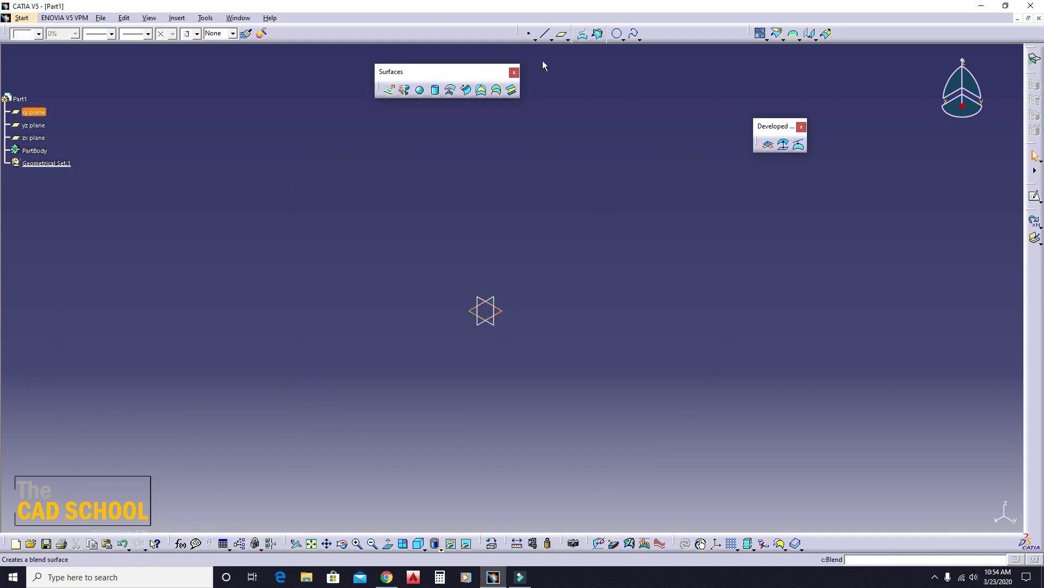
left_click(499, 314)
left_click(1035, 199)
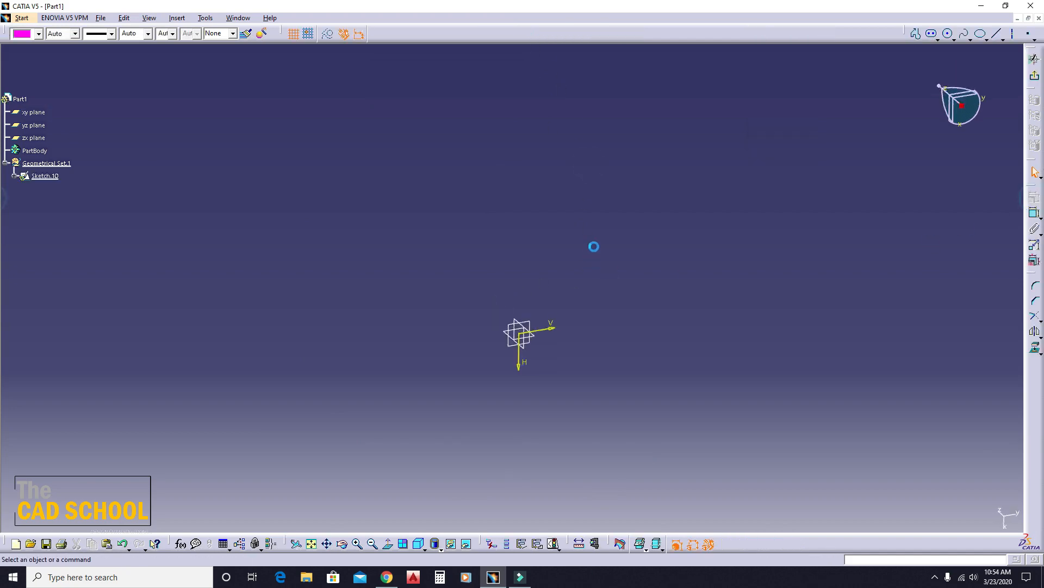
left_click(997, 34)
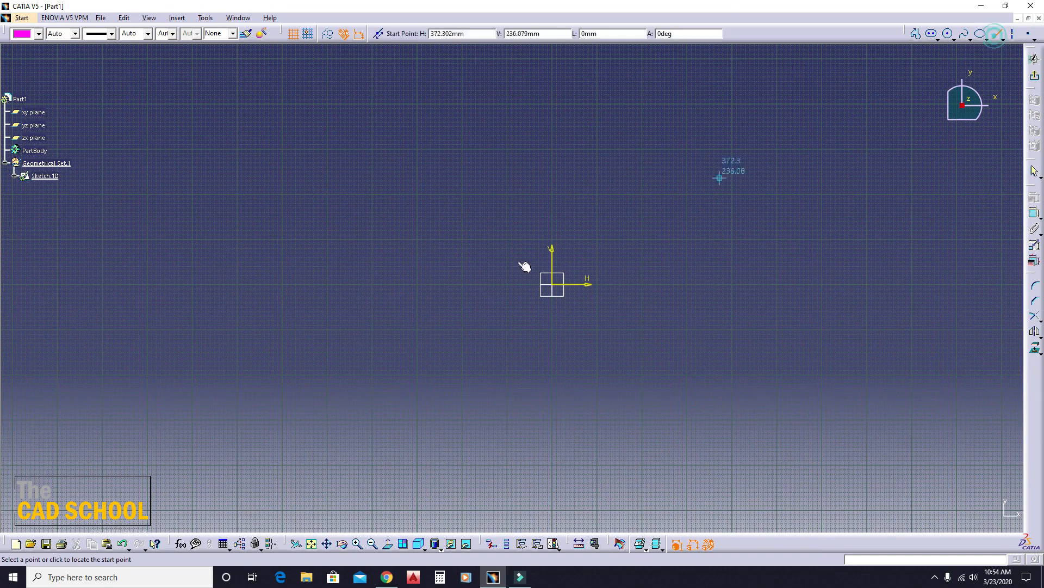
left_click(551, 207)
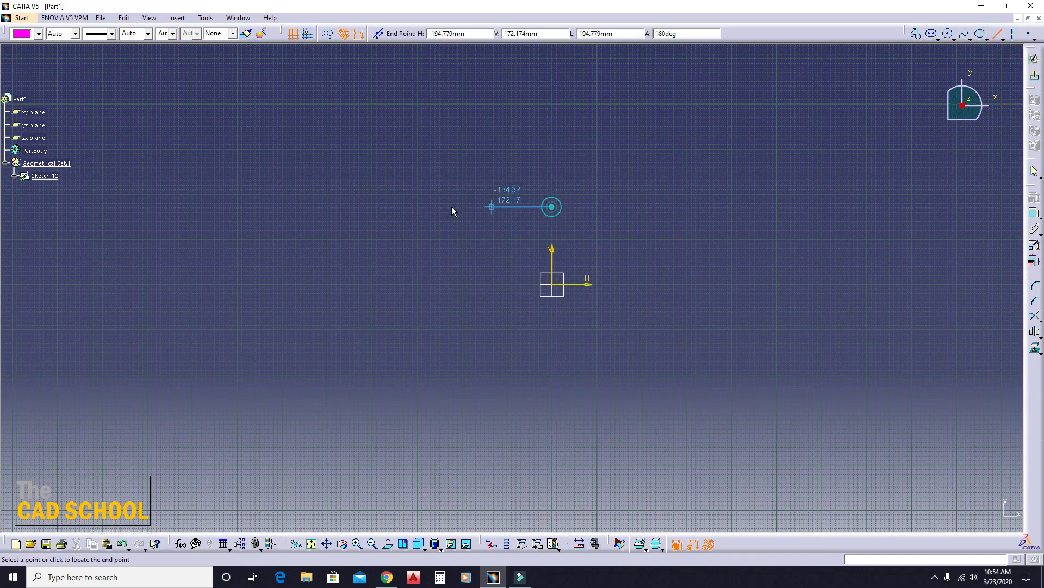
left_click(349, 206)
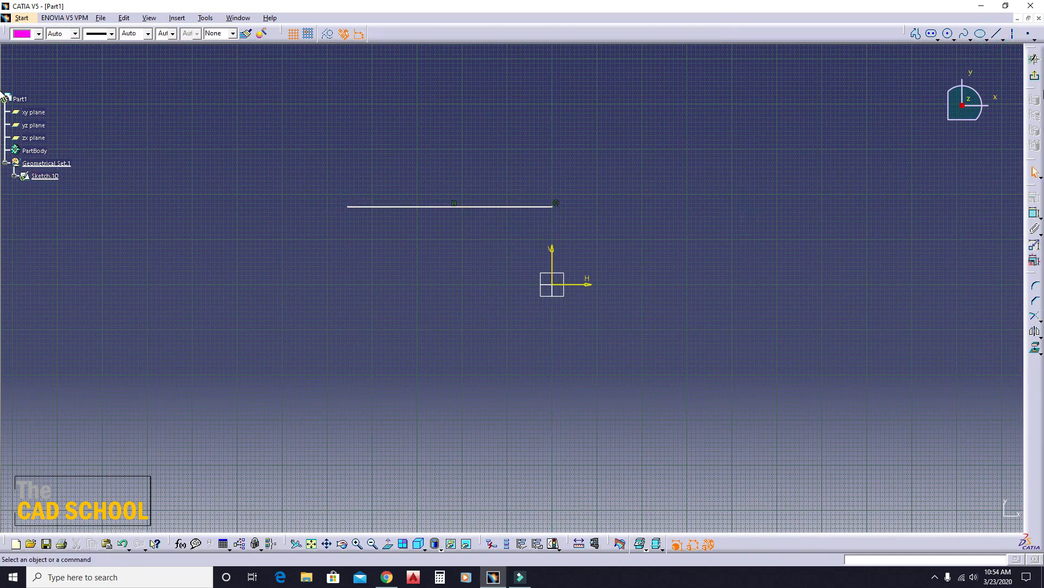
left_click(1035, 76)
left_click(620, 380)
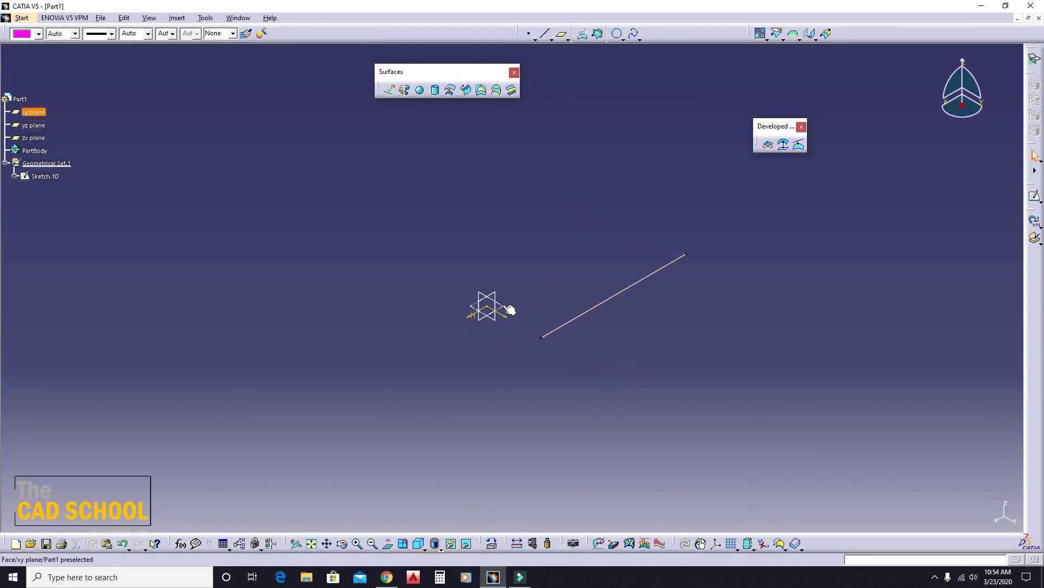
left_click(499, 320)
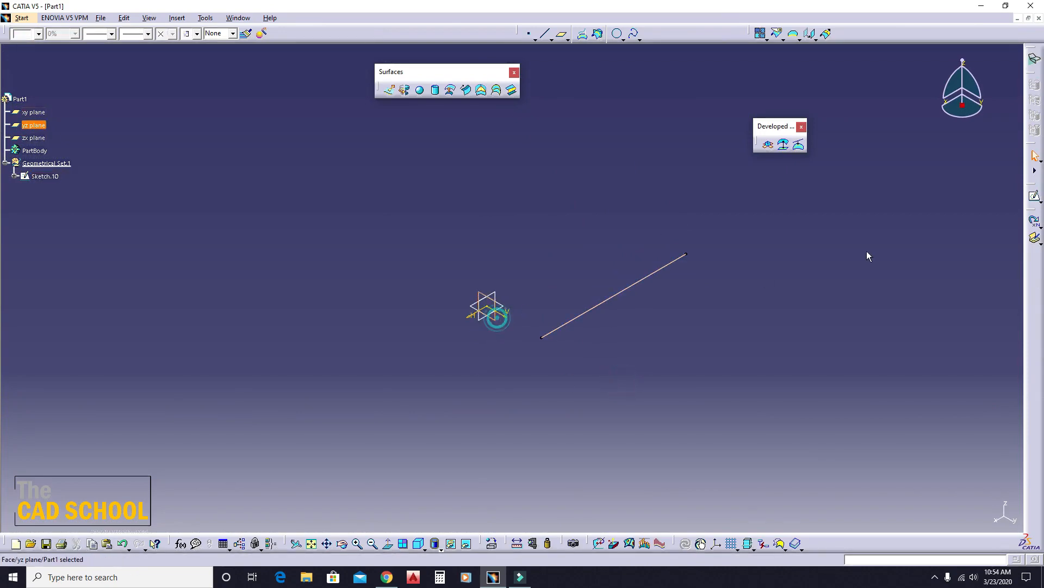
left_click(1035, 196)
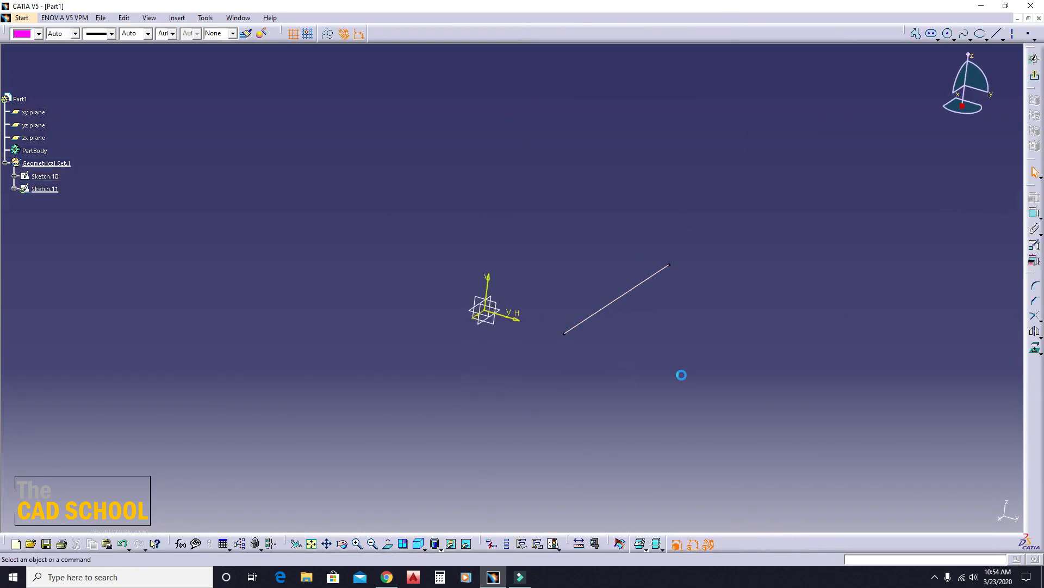
left_click(1036, 76)
key("Delete")
- Sketch a second horizontal line about 445 mm long on the xy plane, from the V axis about 129 mm below the origin toward negative H
left_click(512, 308)
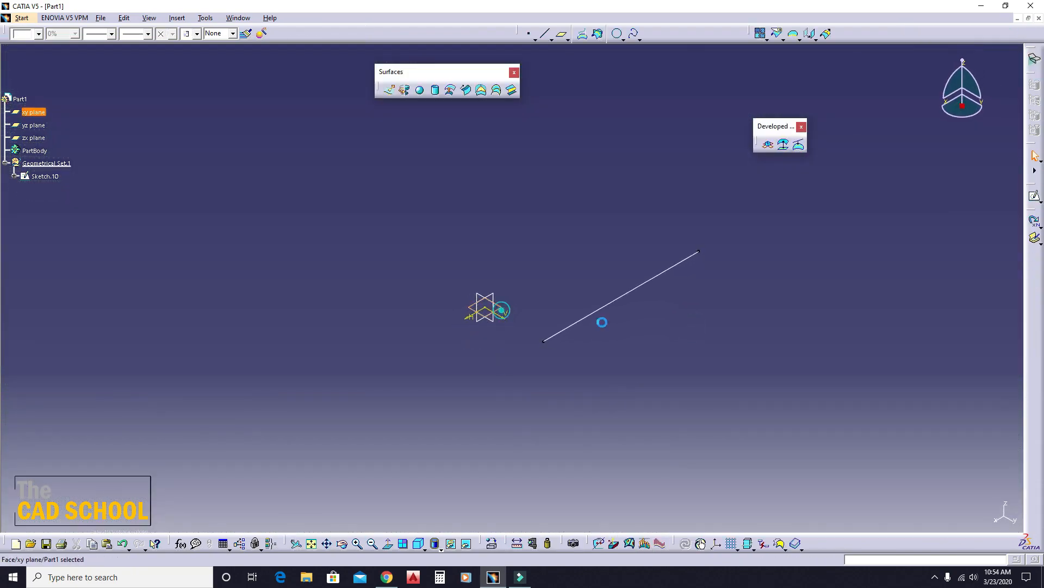
left_click(1035, 196)
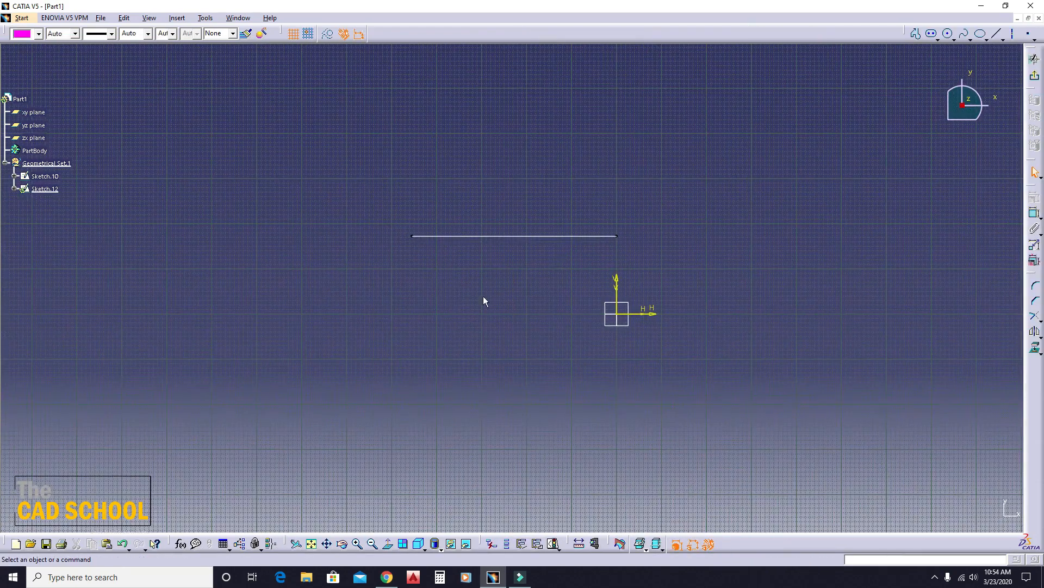
left_click(616, 372)
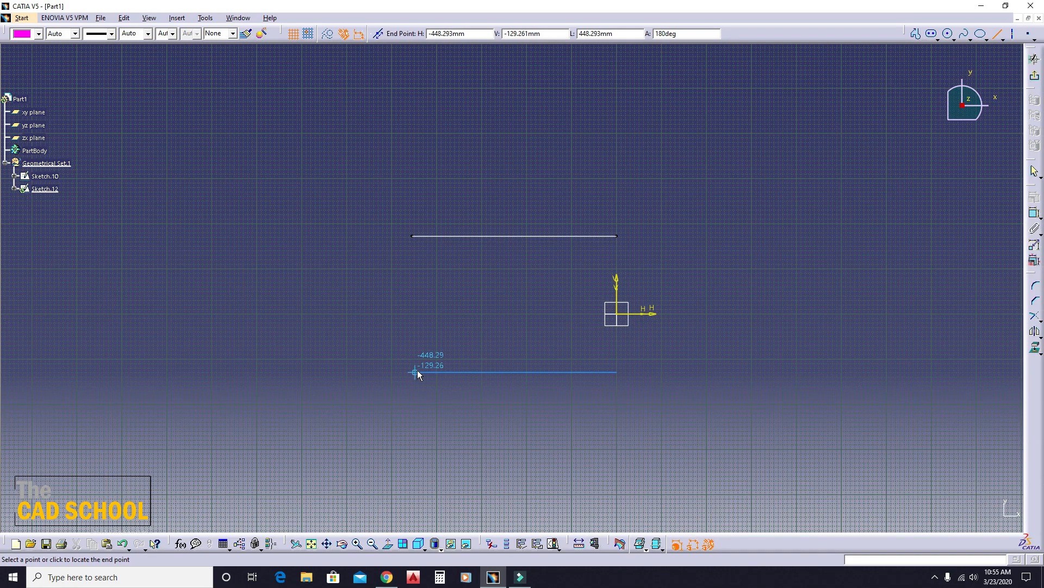
left_click(416, 371)
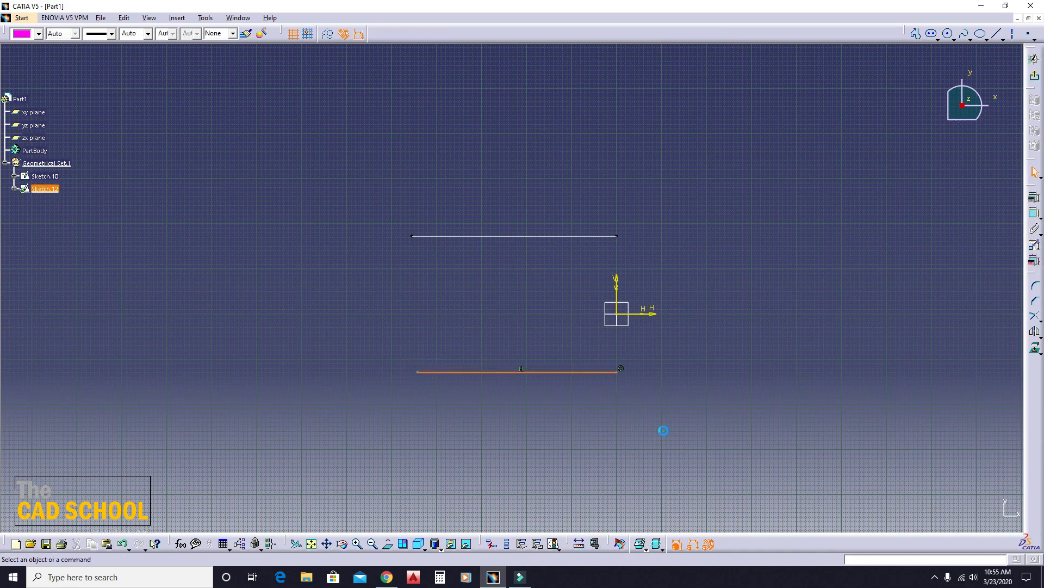
- Constrain the distance between the two horizontal lines to 300 mm and exit the sketch
left_click(1033, 213)
left_click(616, 236)
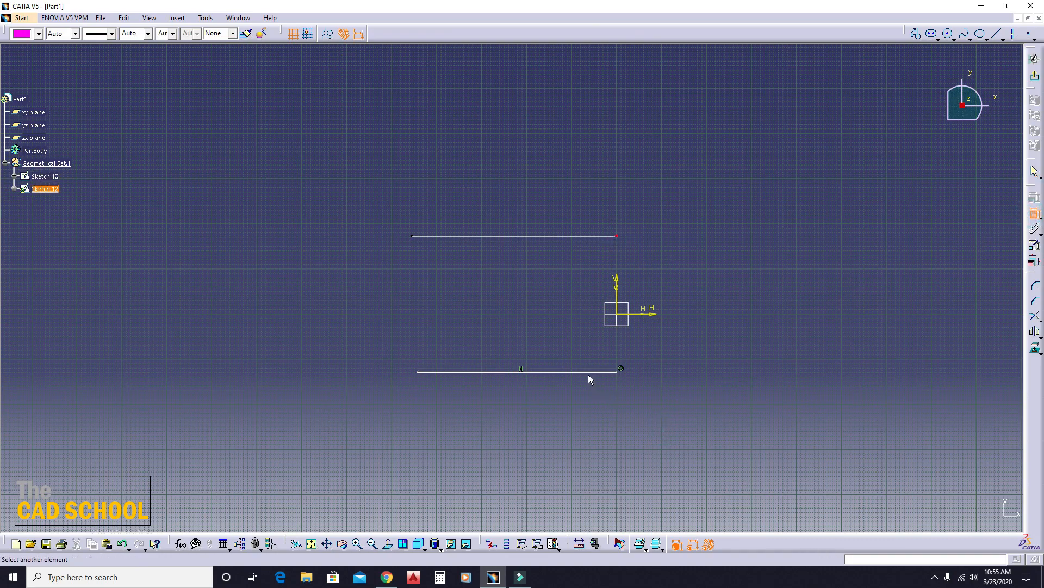
left_click(588, 372)
left_click(684, 313)
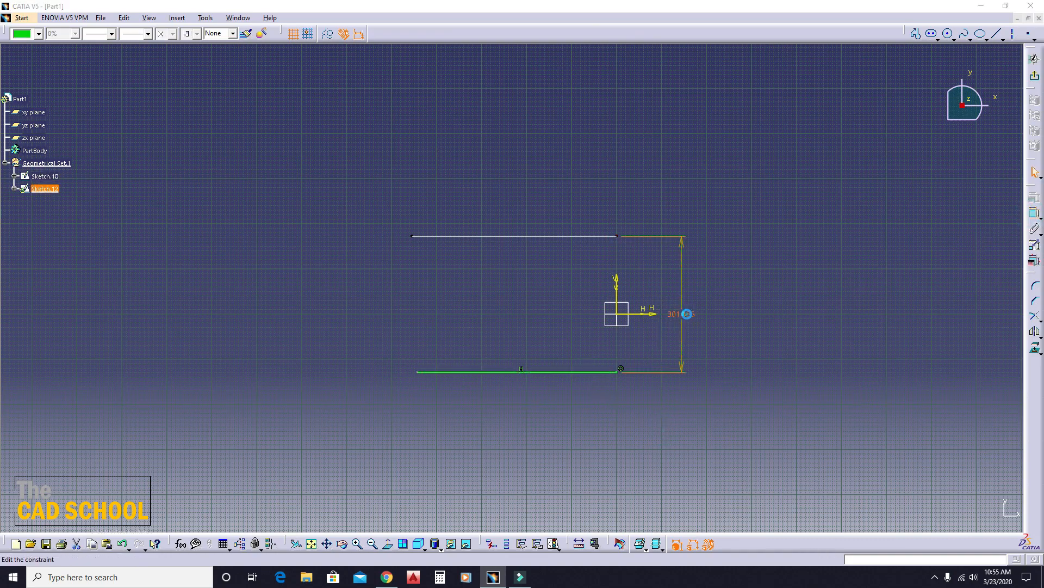
double_click(687, 314)
type("300")
key("Return")
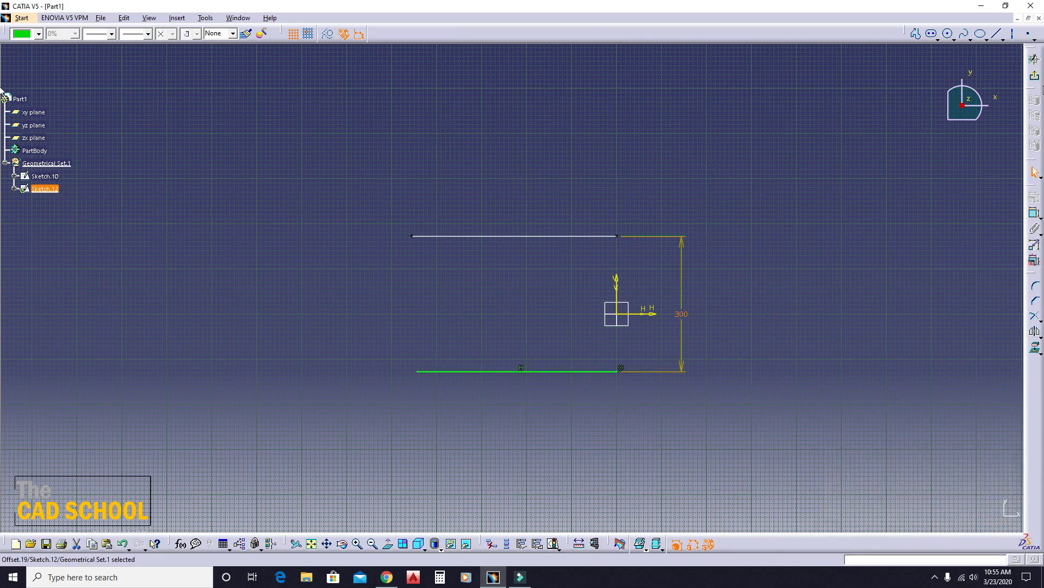
left_click(1035, 59)
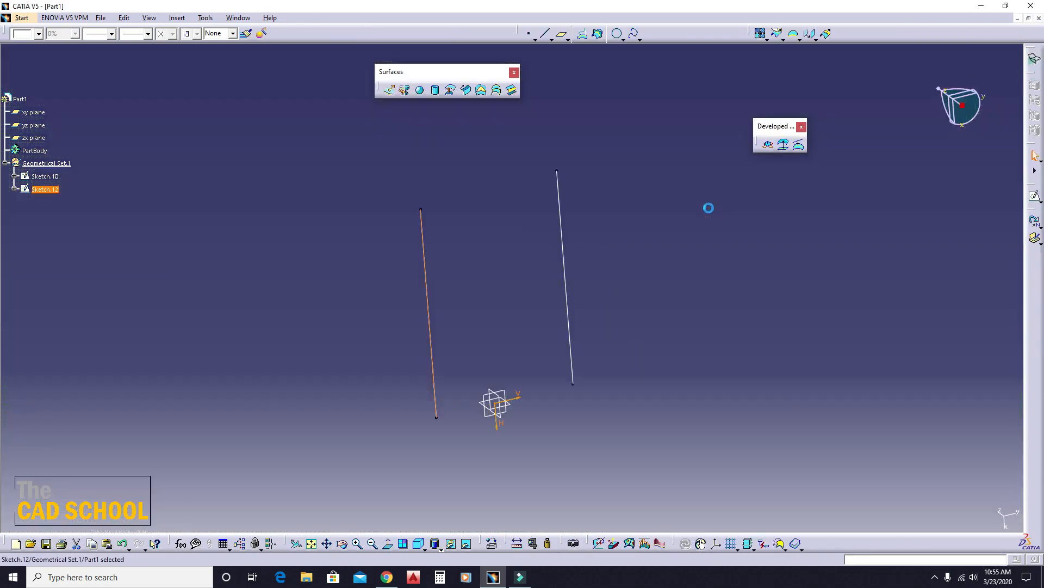
- Preview a line-profile sweep with reference curve, using Sketch.10 as guide and Sketch.12 as reference, then cancel it
mouse_move(571, 238)
middle_mouse_down()
mouse_move(559, 254)
mouse_move(586, 204)
middle_mouse_up()
left_click(577, 178)
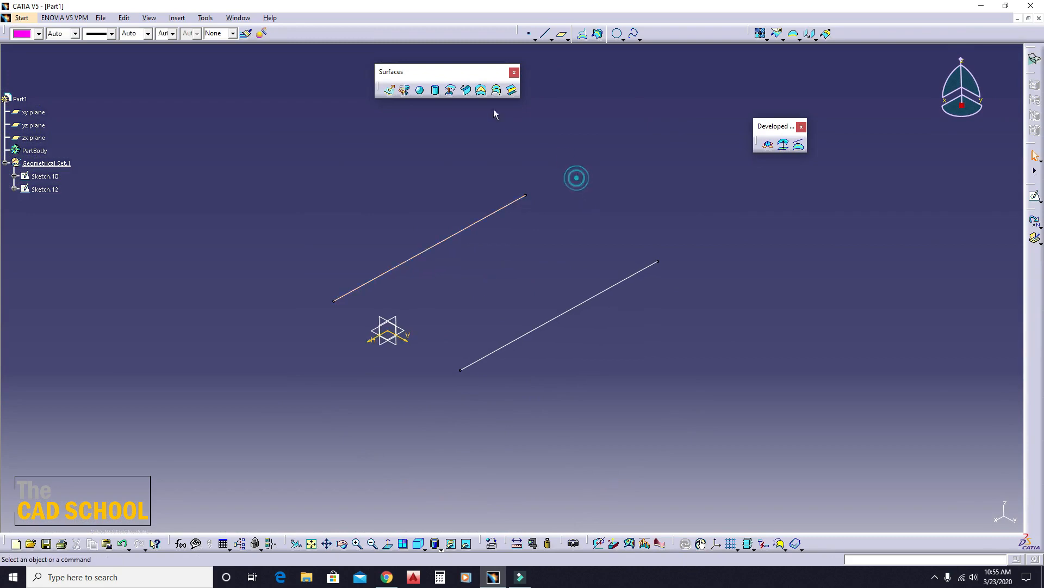
left_click(465, 90)
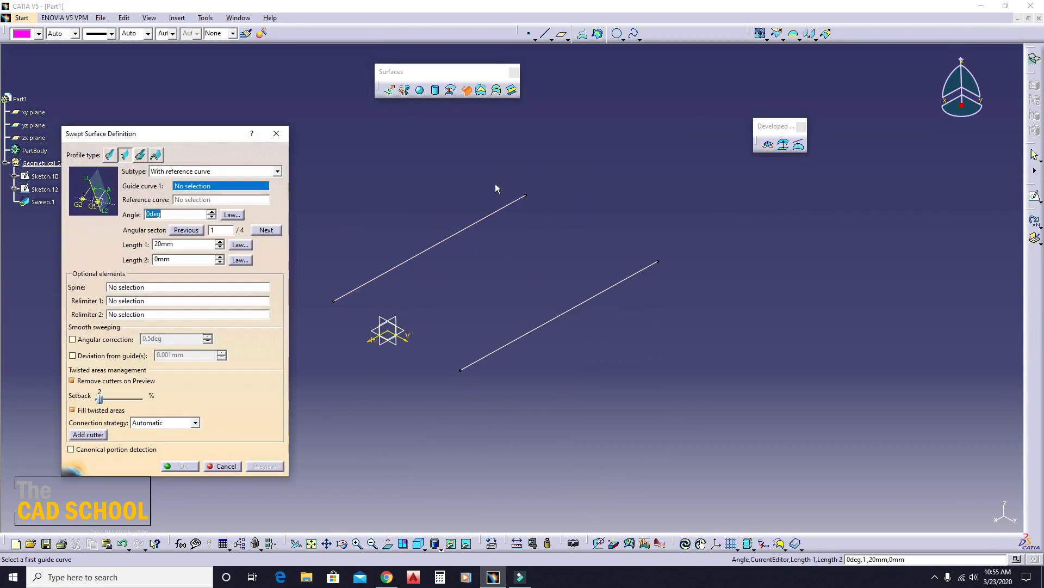
middle_click_drag(464, 239, 585, 240)
left_click(643, 282)
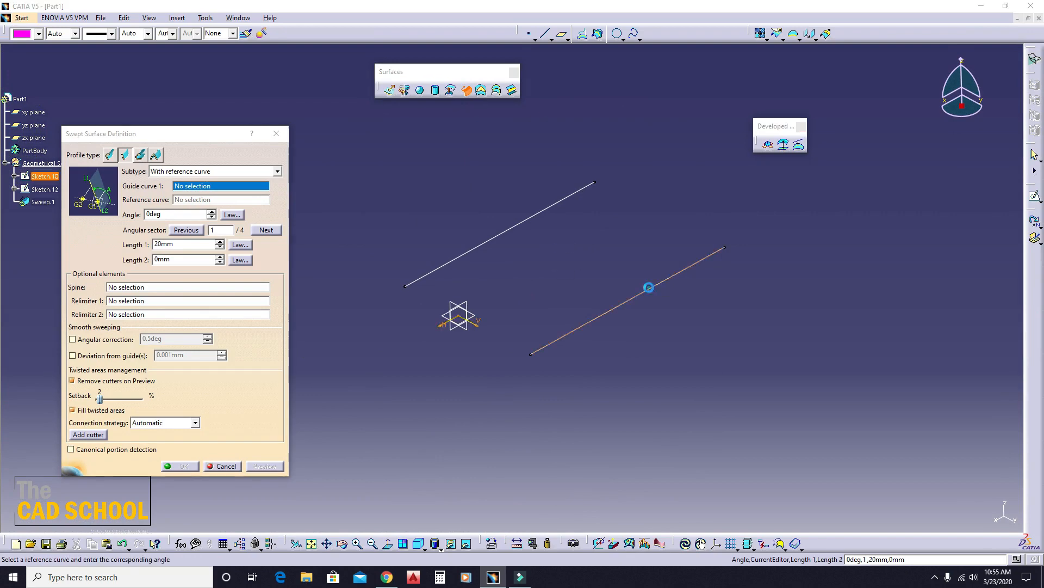
left_click(534, 215)
middle_click_drag(542, 260, 551, 281)
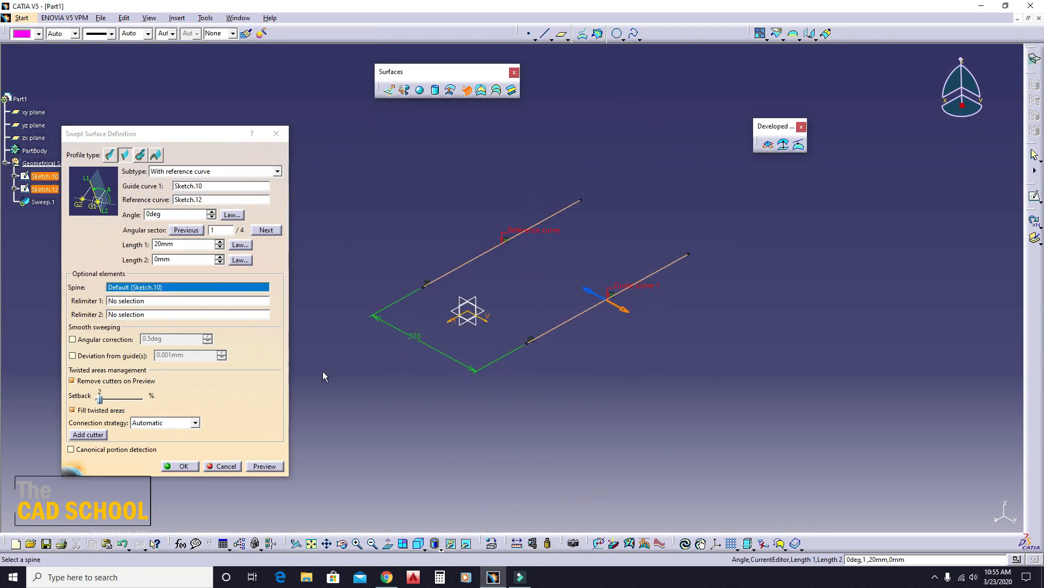
left_click(265, 467)
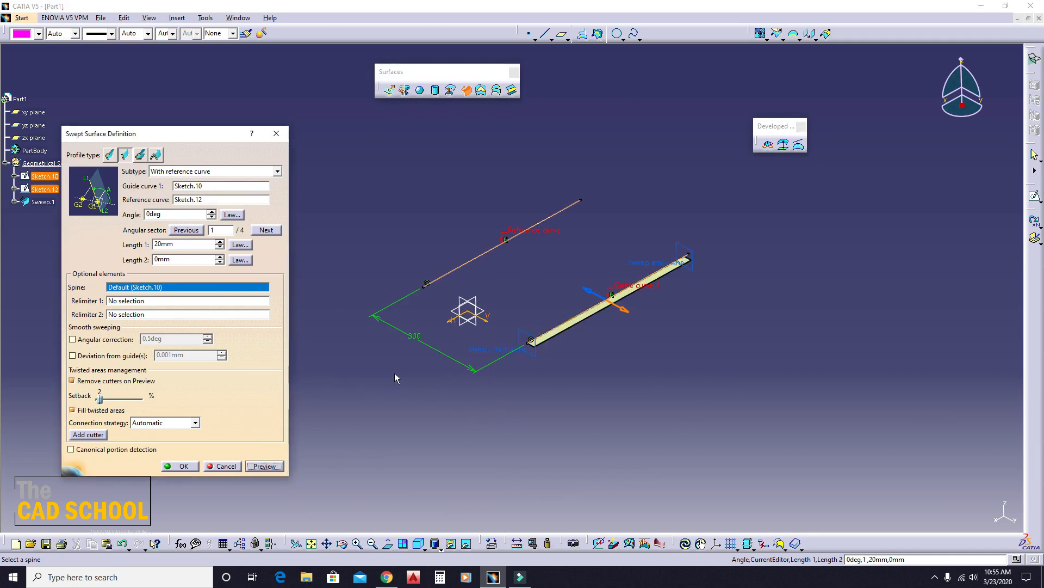
middle_click_drag(394, 373, 481, 362)
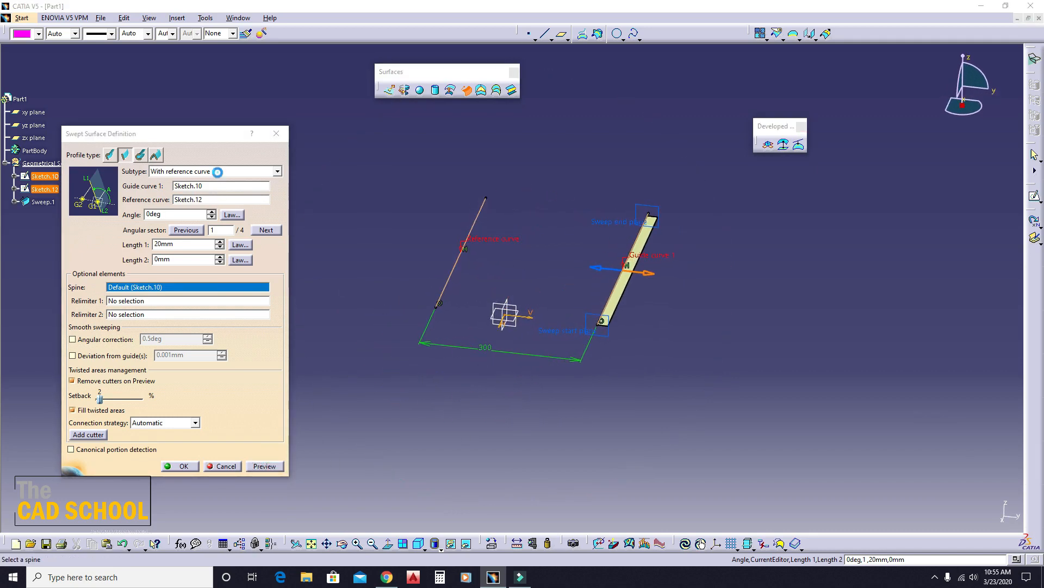
left_click(217, 172)
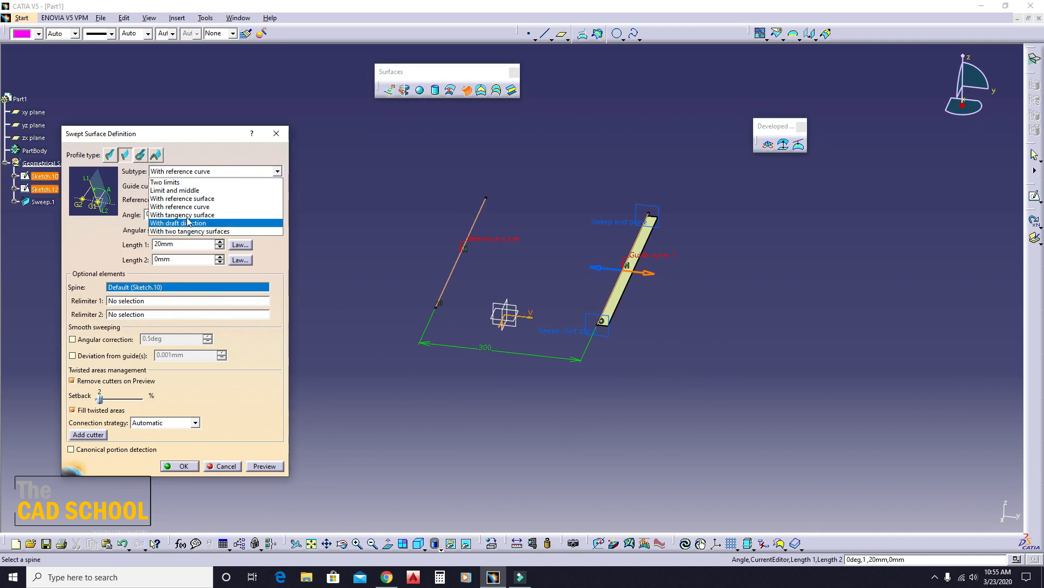
left_click(276, 133)
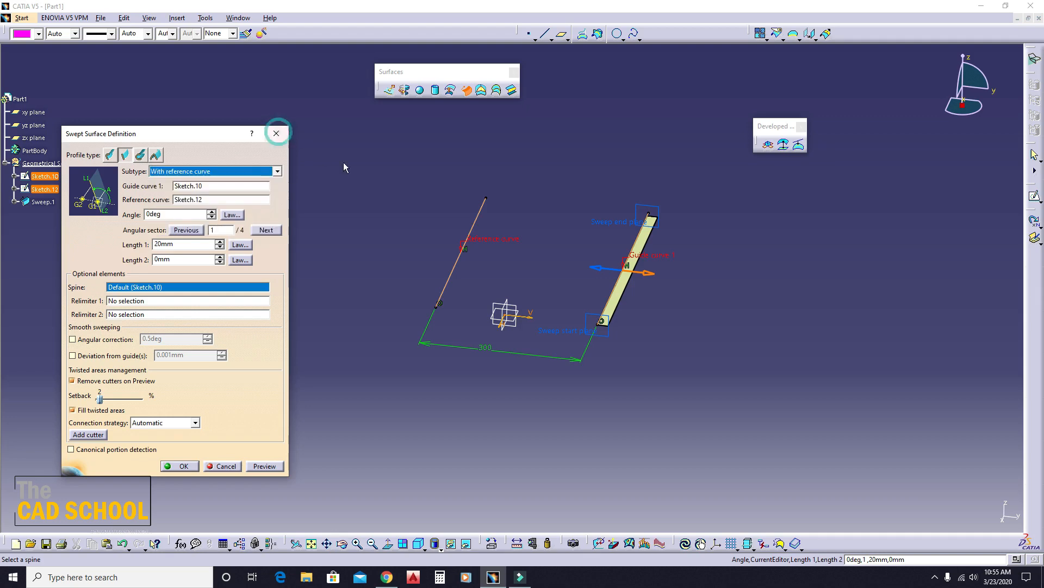
left_click(277, 133)
- Start a line-profile swept surface with the Two limits subtype
middle_click_drag(594, 218, 648, 291)
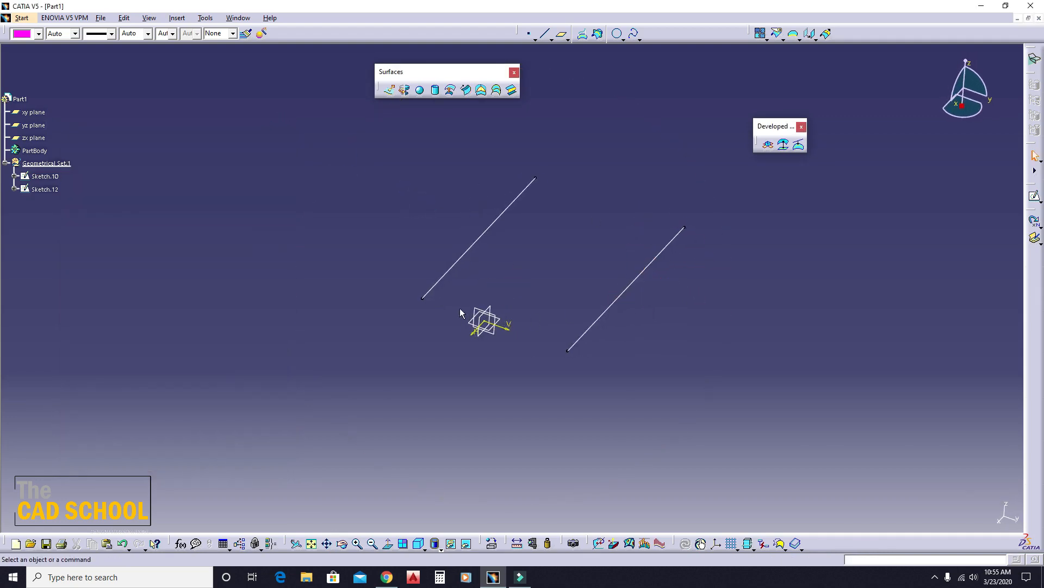
left_click(466, 90)
left_click(185, 172)
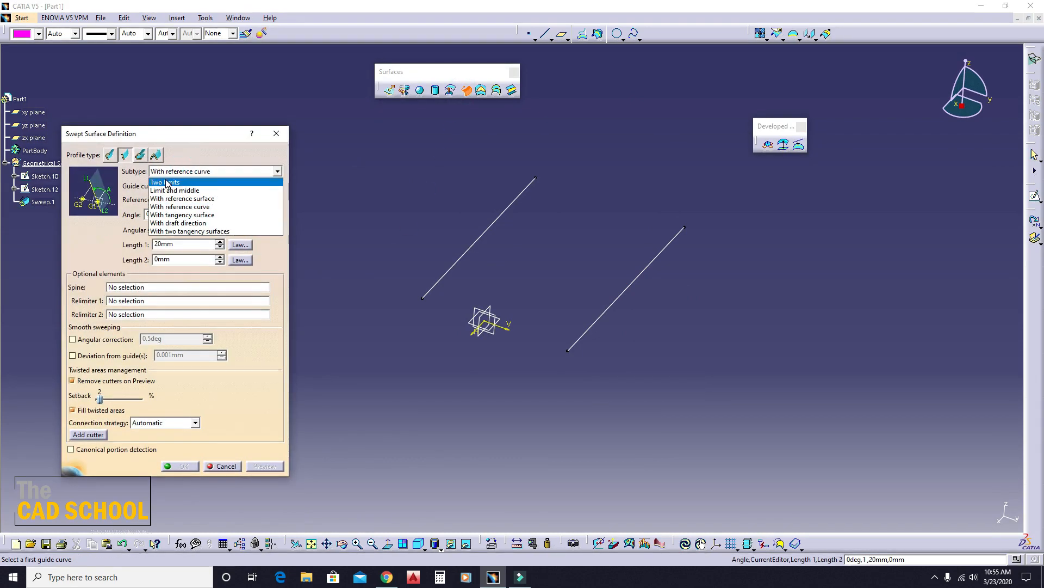
left_click(178, 179)
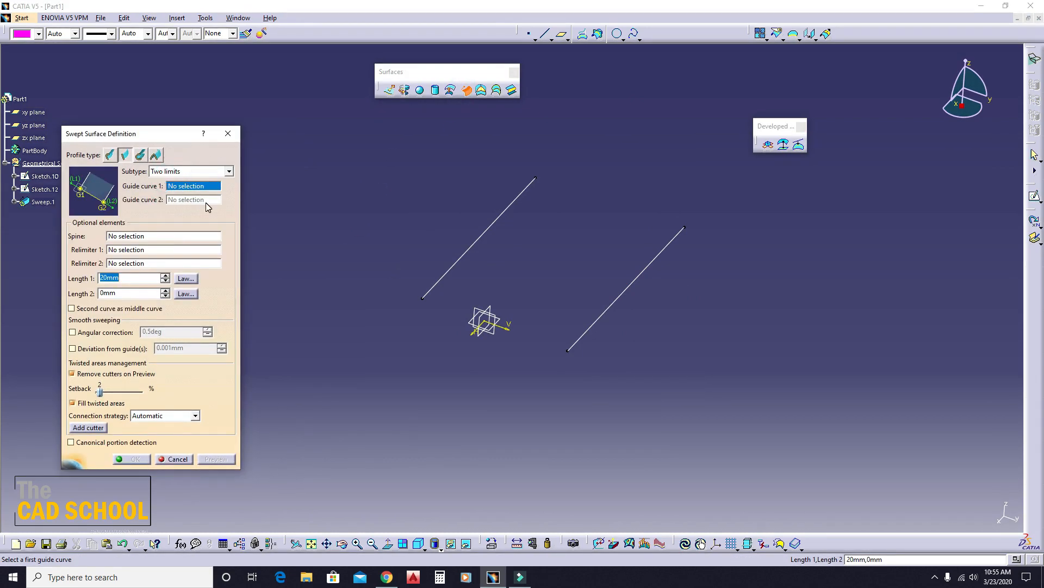
left_click(184, 172)
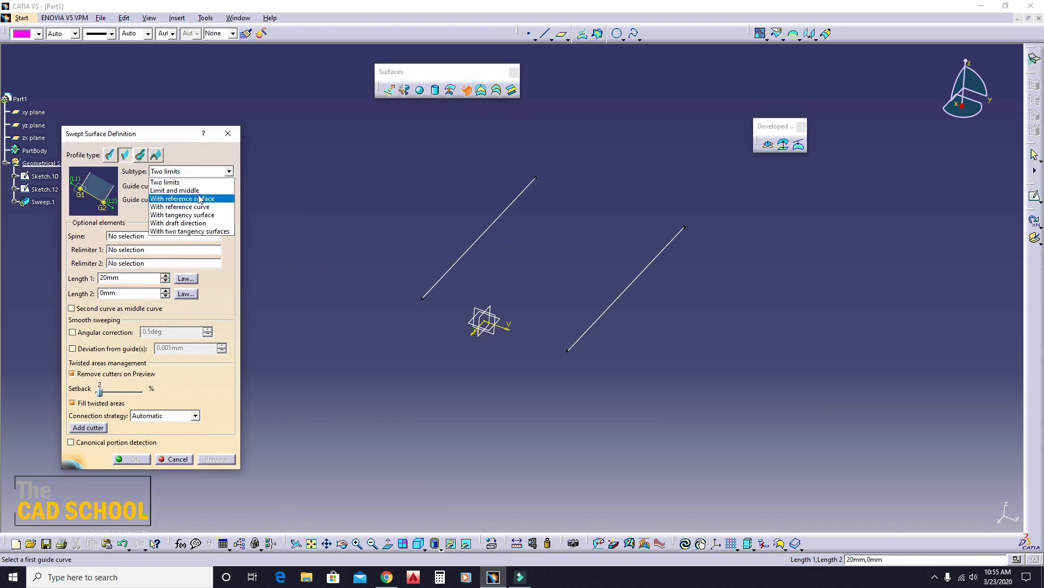
left_click(204, 171)
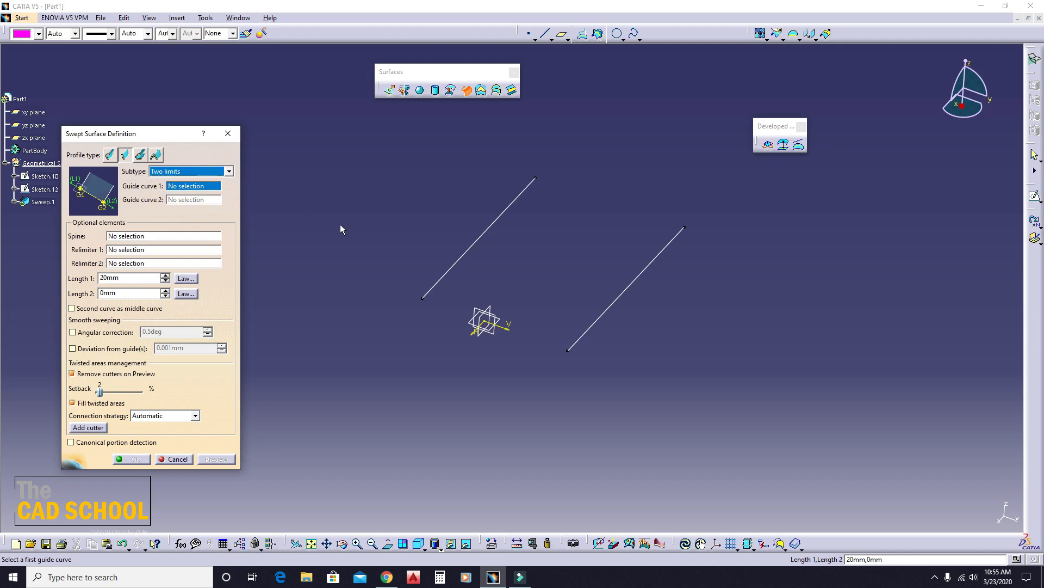
mouse_move(385, 231)
middle_mouse_down()
mouse_move(402, 229)
mouse_move(359, 226)
mouse_move(381, 226)
middle_mouse_up()
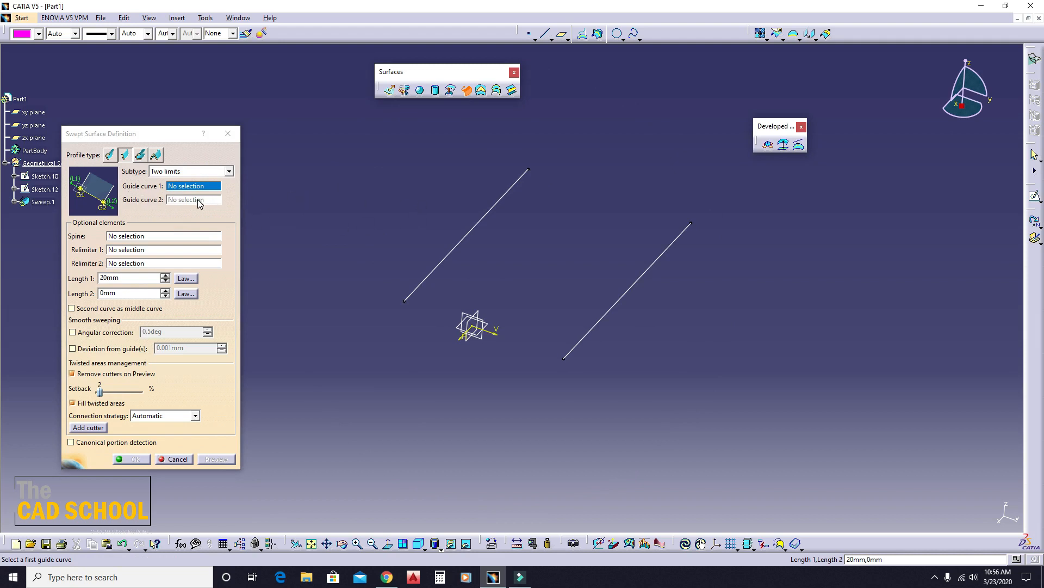
middle_click_drag(373, 240, 406, 305)
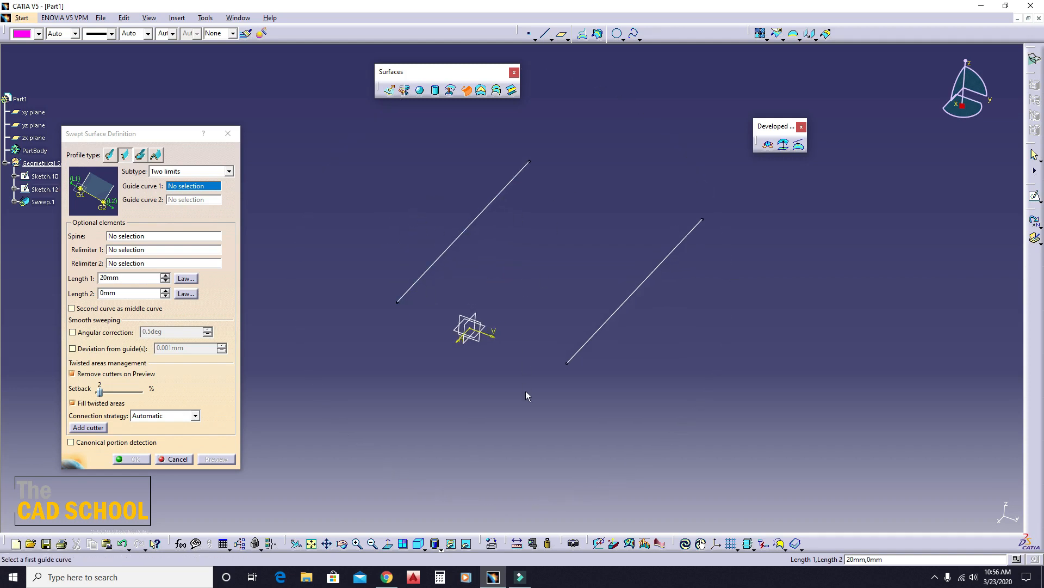
- Assign Sketch.12 as guide curve 1 and Sketch.10 as guide curve 2, and preview the two-limits sweep
left_click(472, 223)
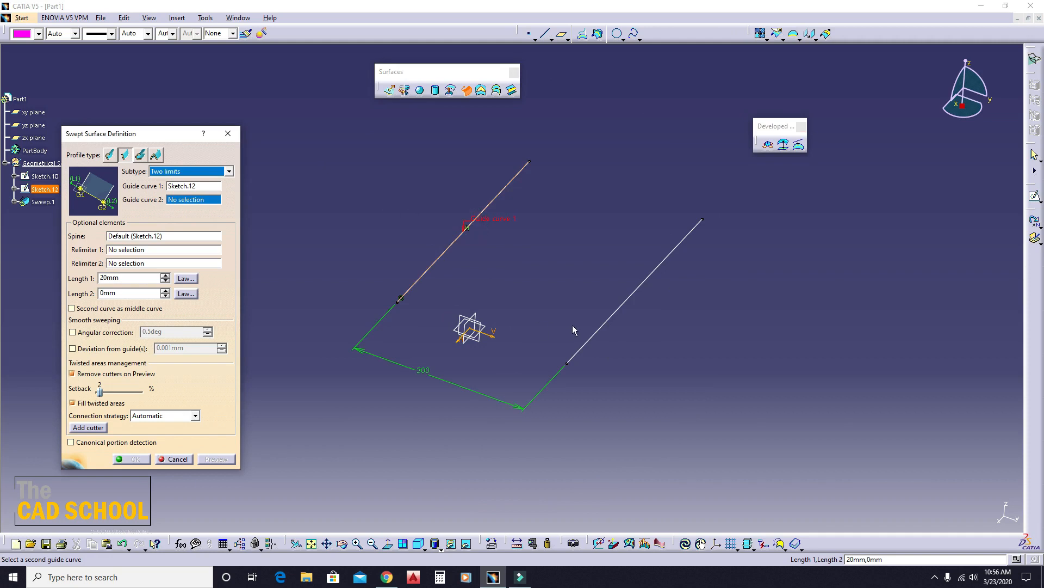
left_click(619, 306)
middle_click_drag(628, 301, 640, 372)
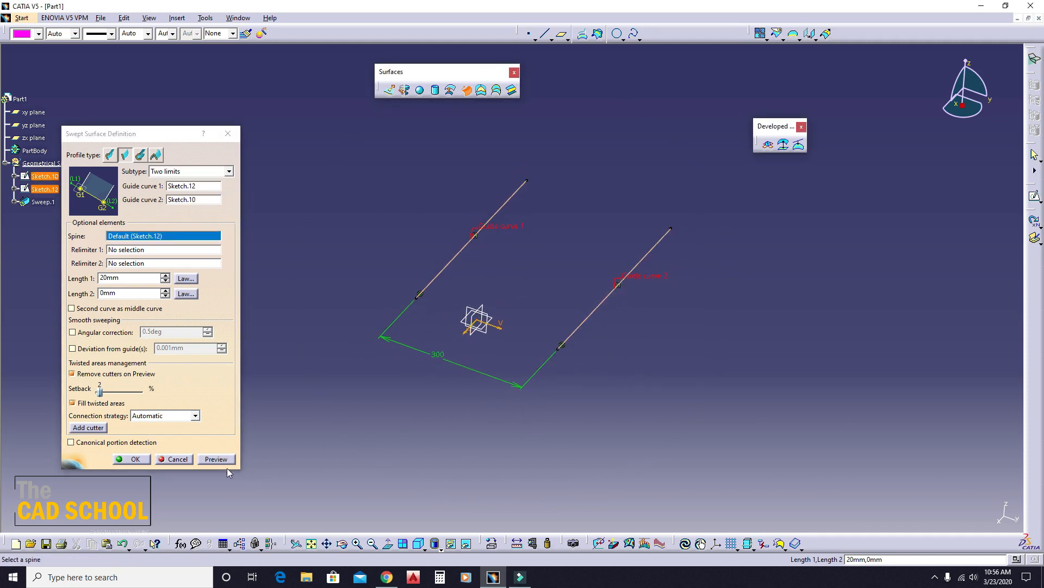
left_click(216, 459)
middle_click_drag(577, 392, 579, 362)
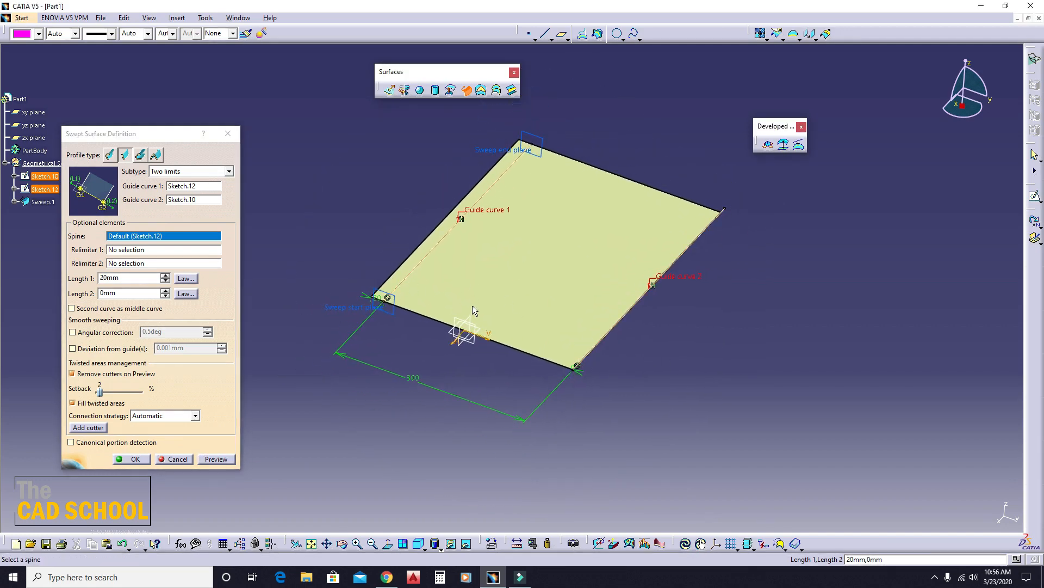
middle_click_drag(472, 308, 422, 326)
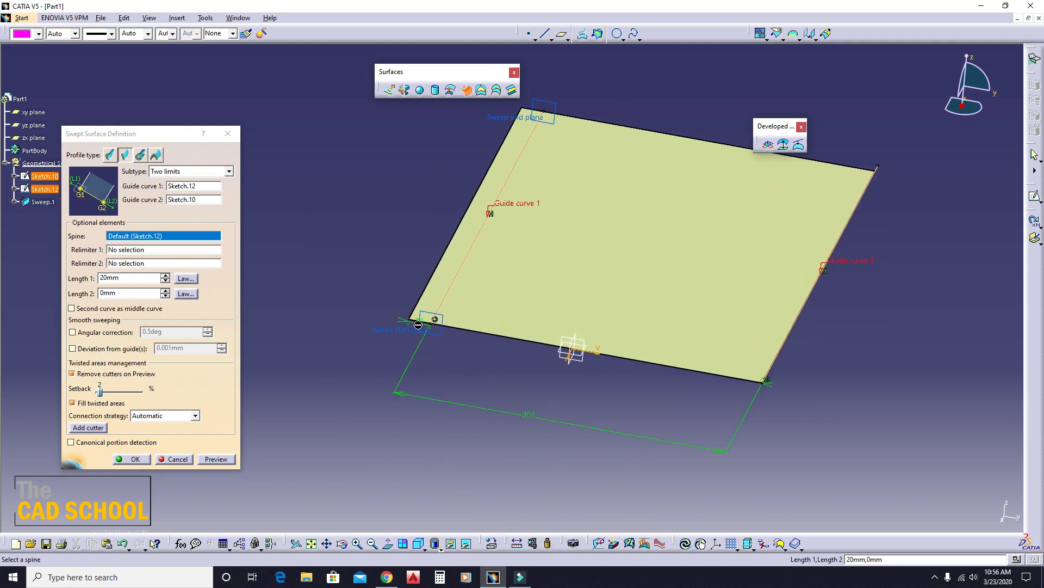
- Set the sweep's Length 1 to 50 mm and preview the extension beyond guide curve 1
double_click(124, 282)
type("50")
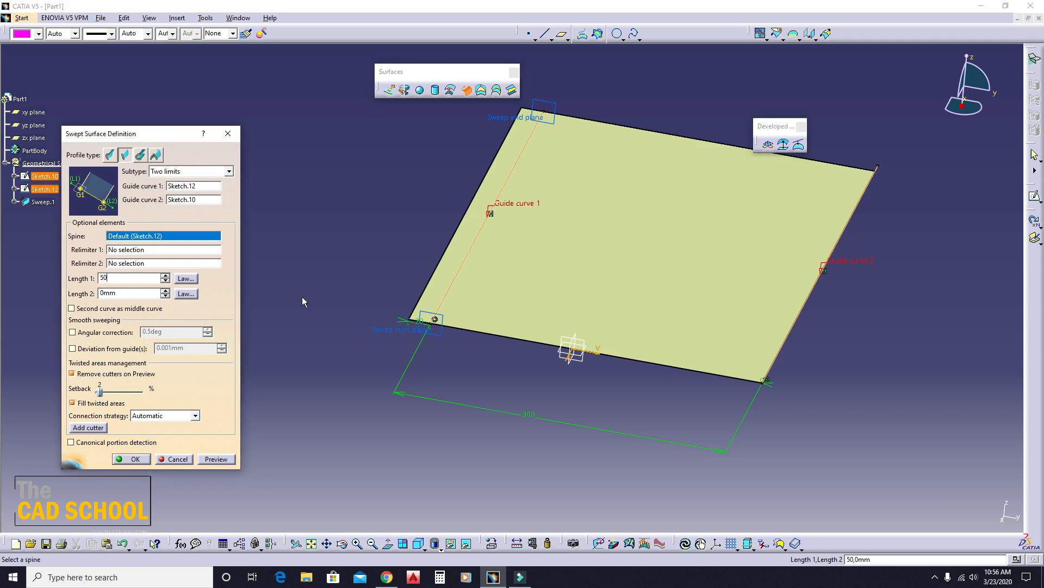
left_click(335, 273)
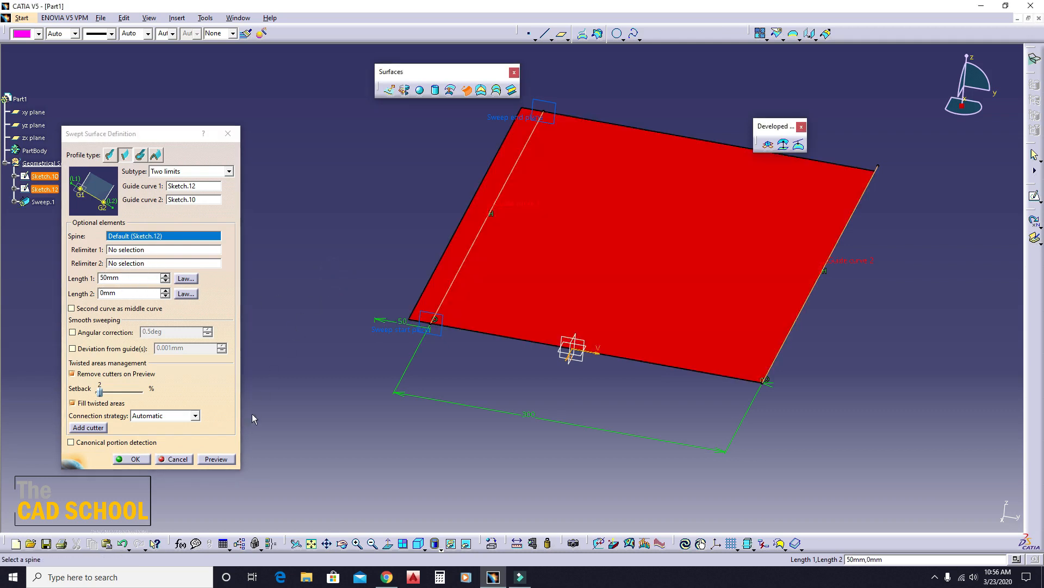
left_click(231, 463)
middle_click_drag(399, 392, 478, 334)
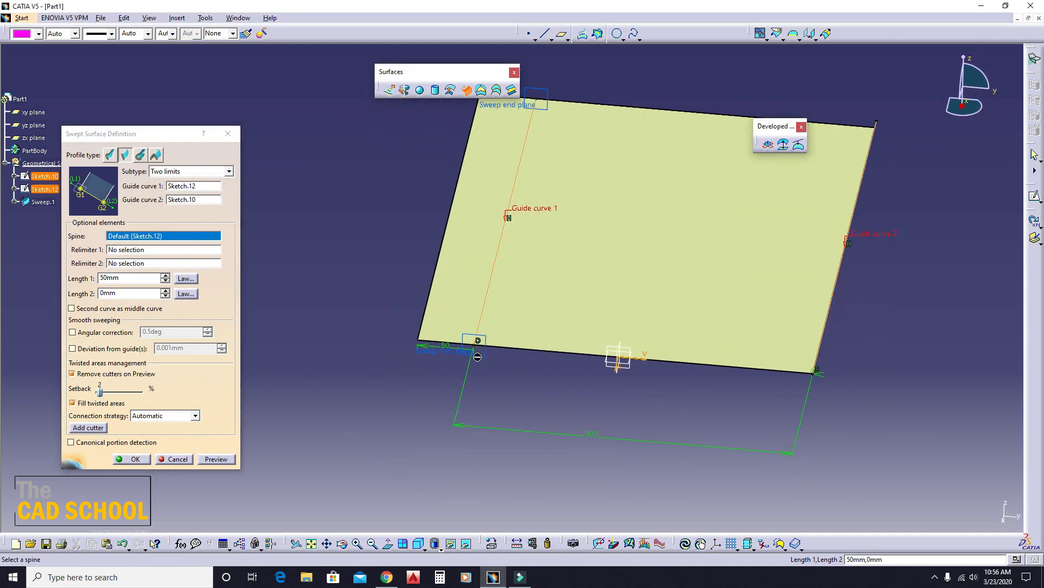
- Set the sweep's Length 2 to 50 mm and preview the extension beyond guide curve 2
double_click(131, 293)
type("50")
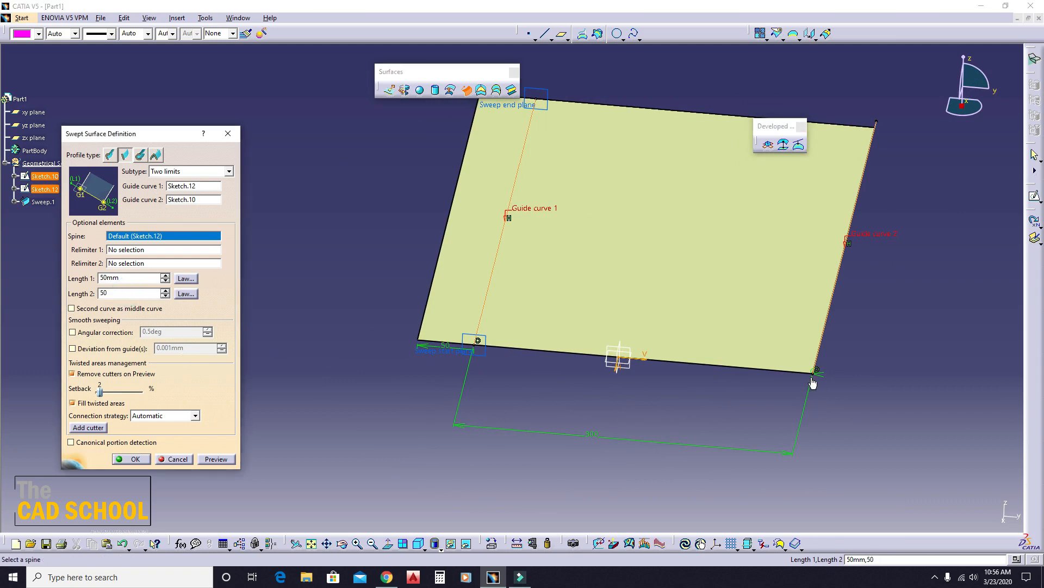
left_click(216, 458)
middle_click_drag(573, 387, 491, 423)
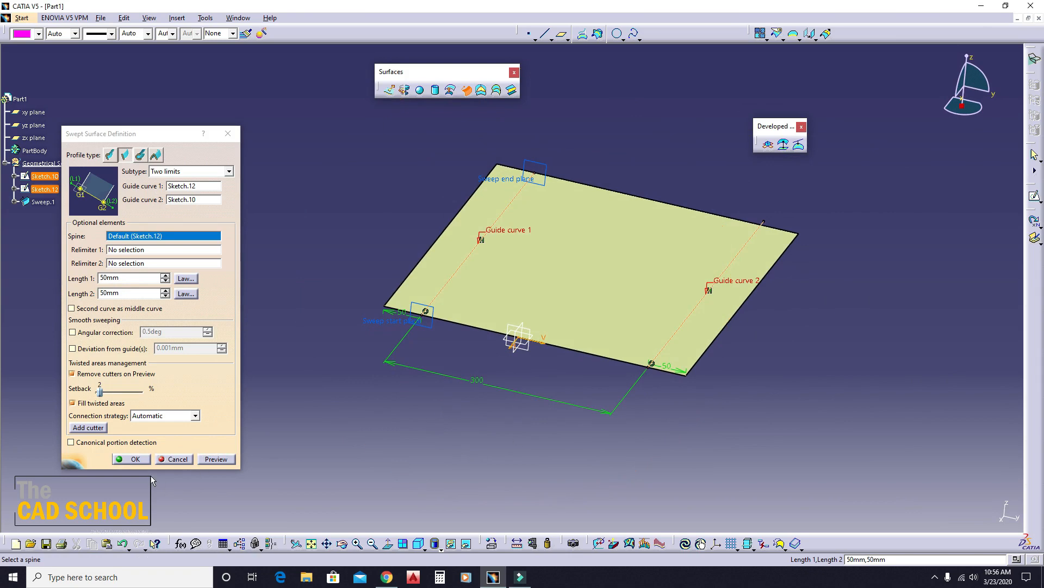
- Create the two-limits swept surface, inspect it and undo its creation
left_click(135, 459)
mouse_move(378, 387)
middle_mouse_down()
mouse_move(562, 415)
mouse_move(419, 387)
mouse_move(543, 366)
mouse_move(475, 408)
mouse_move(546, 378)
middle_mouse_up()
key("ctrl+z")
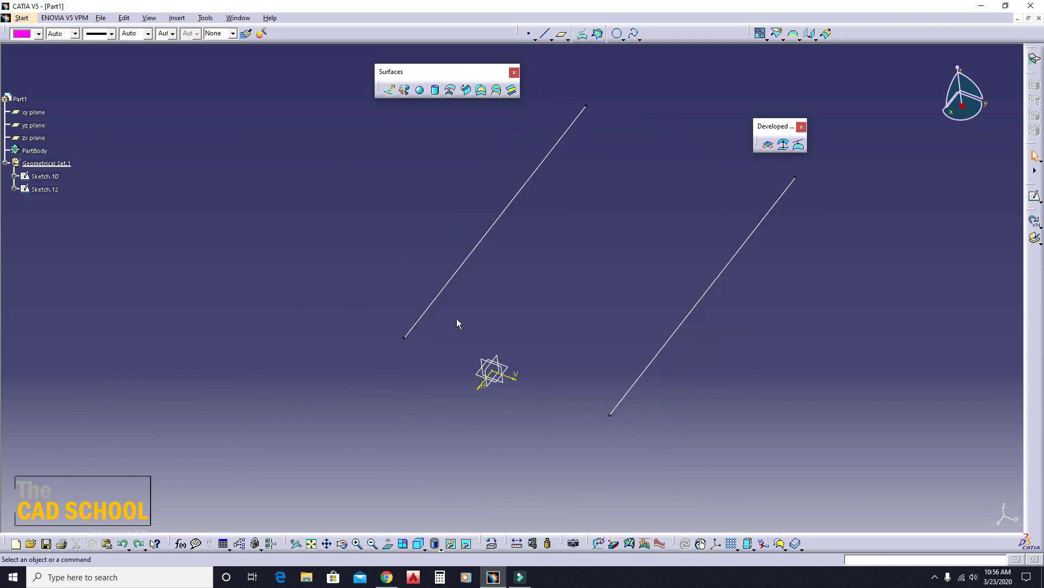
- Start a line-profile sweep with the Limit and middle subtype, using Sketch.10 as guide curve 1 and Sketch.12 as guide curve 2
left_click(466, 90)
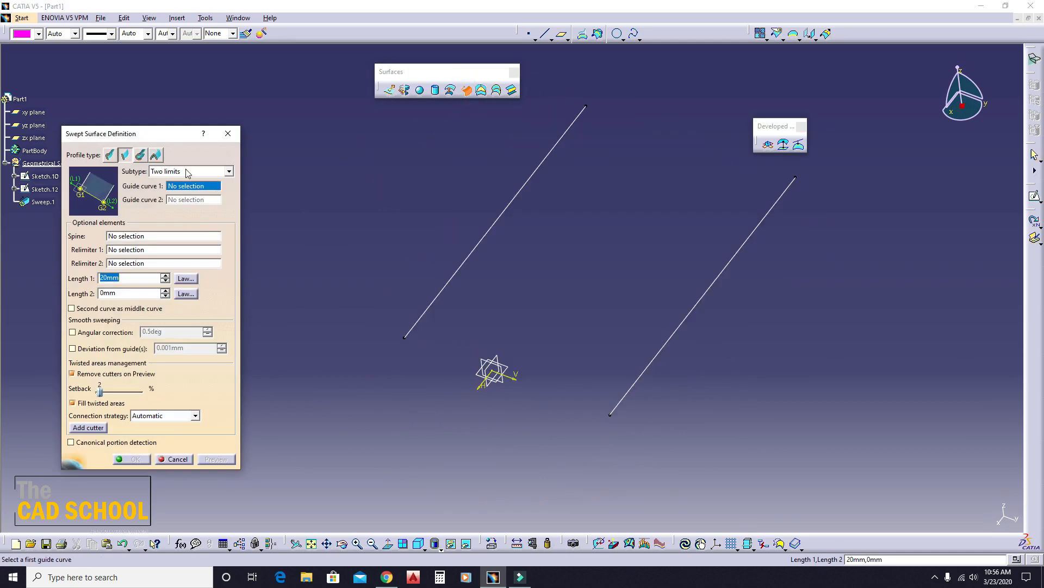
left_click(172, 172)
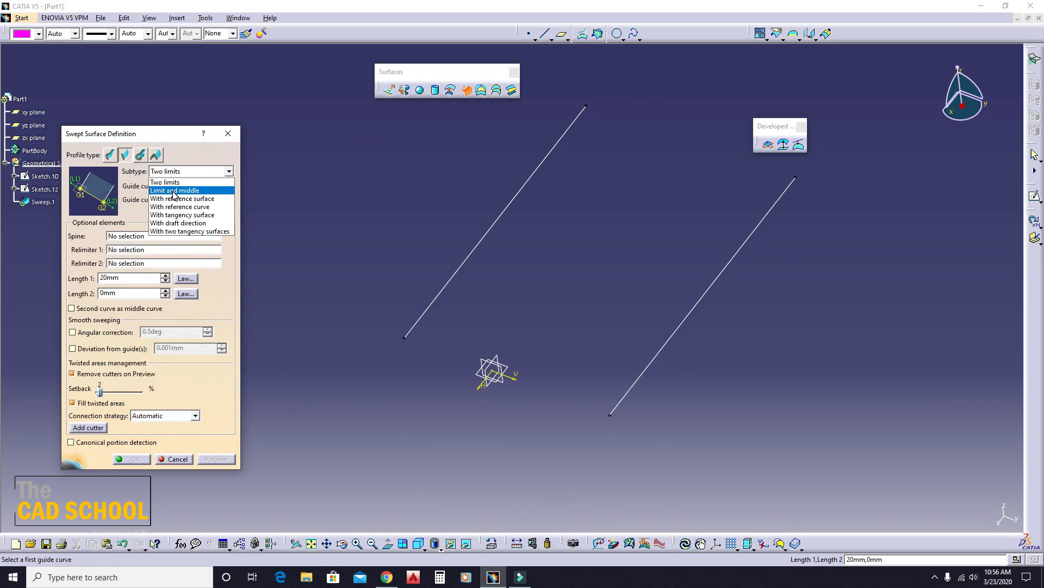
left_click(174, 190)
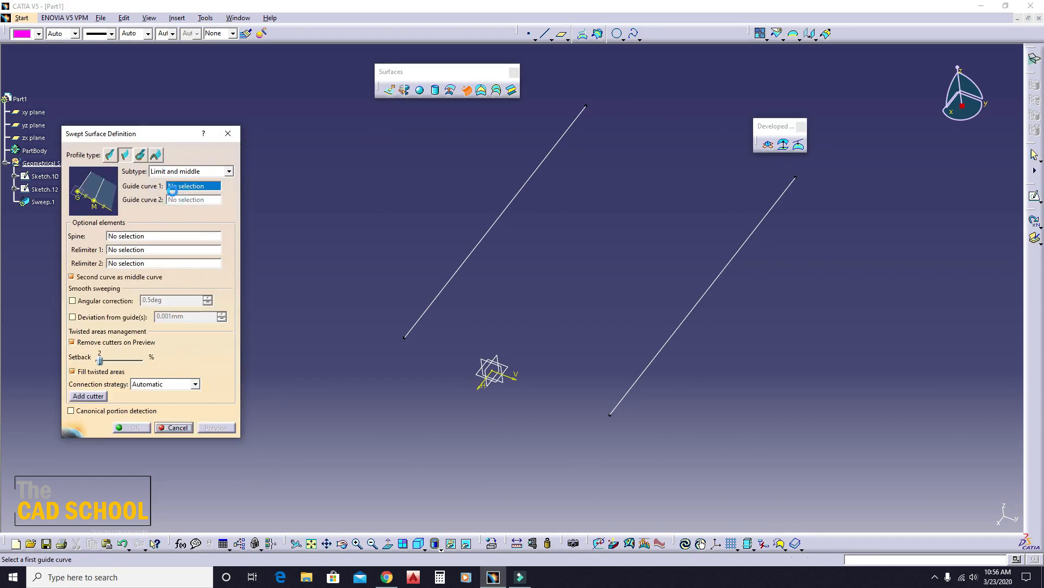
middle_click_drag(457, 257, 482, 251)
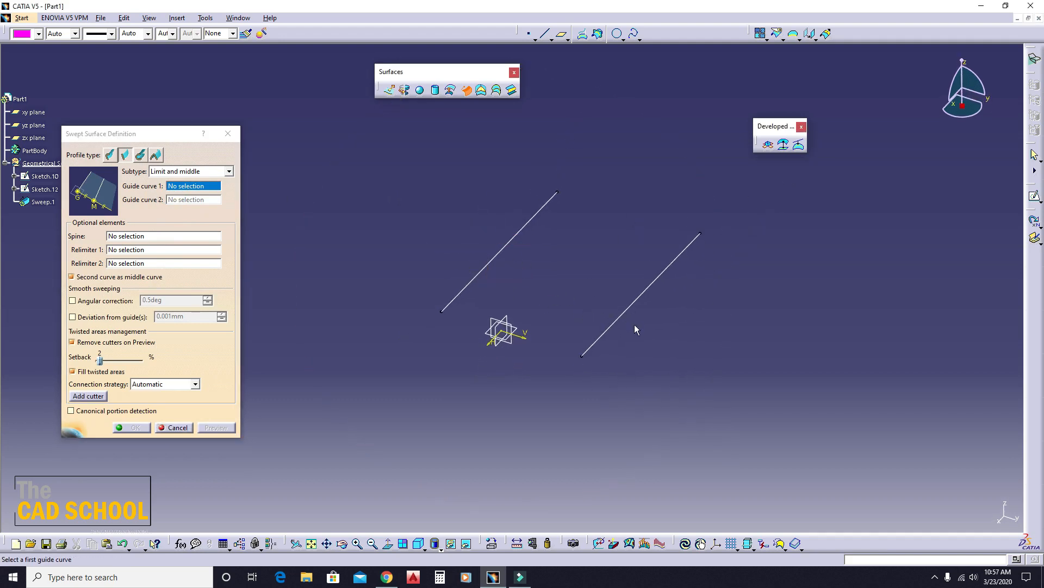
left_click(642, 294)
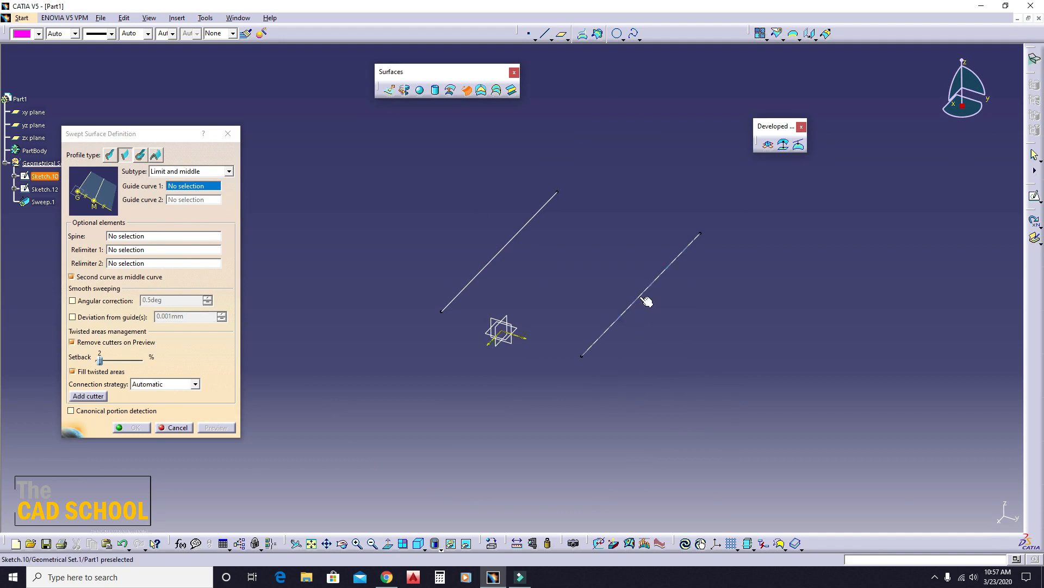
left_click(510, 251)
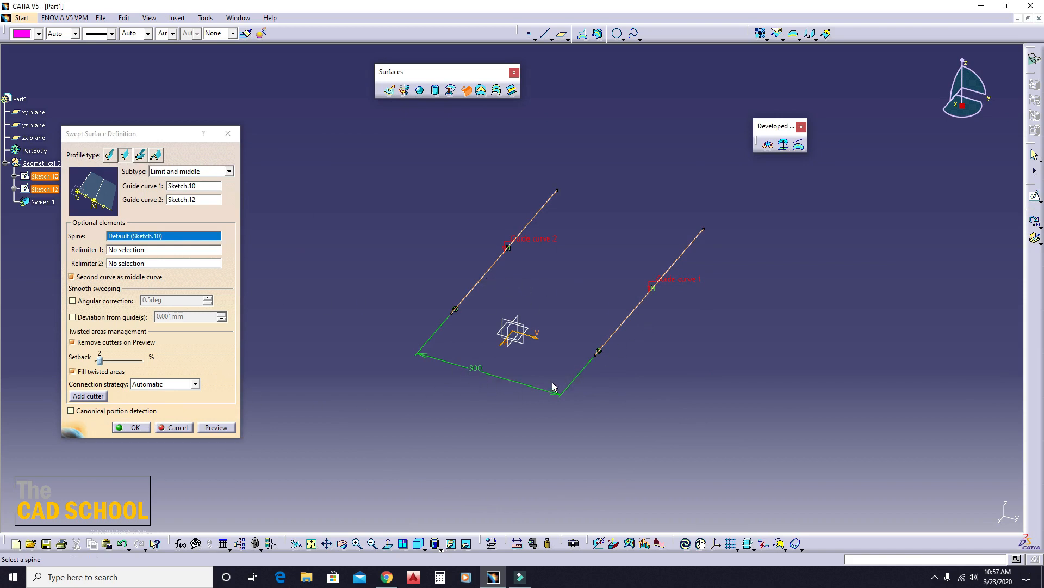
- Preview the Limit and middle sweep and create the surface from Sketch.10 with Sketch.12 as its middle curve
left_click(216, 428)
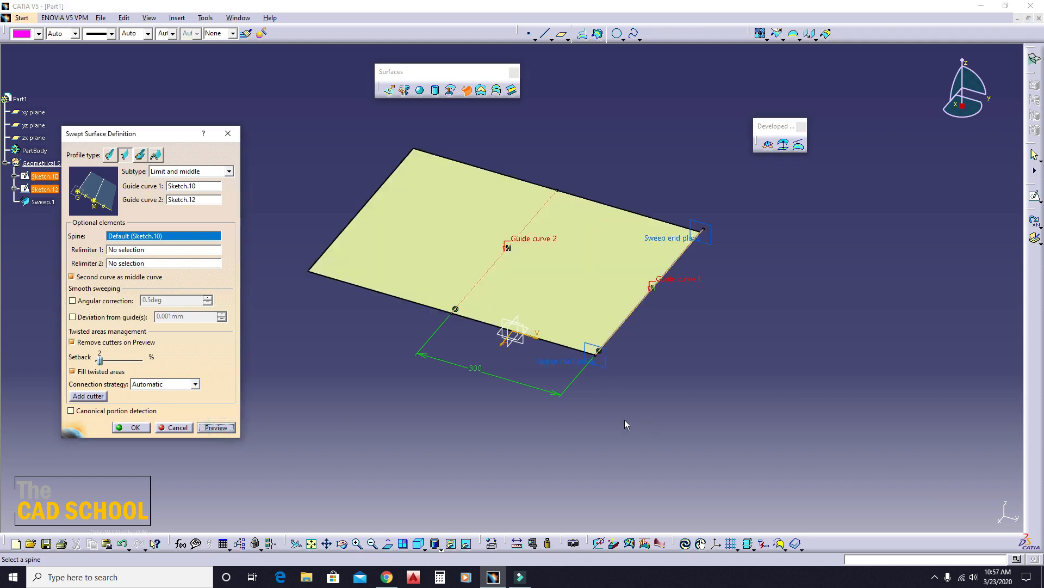
middle_click_drag(624, 424, 520, 316)
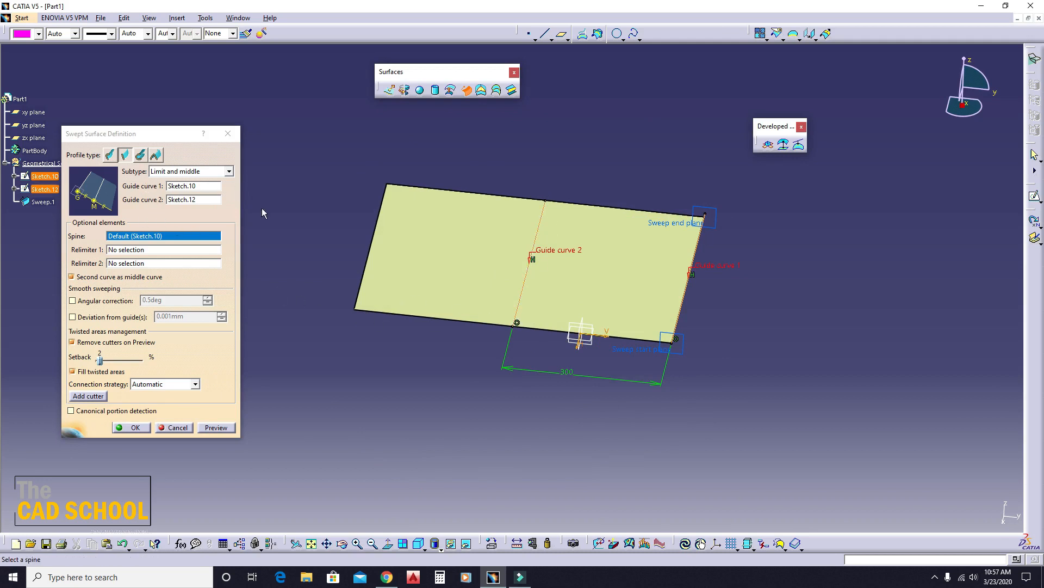
left_click(131, 427)
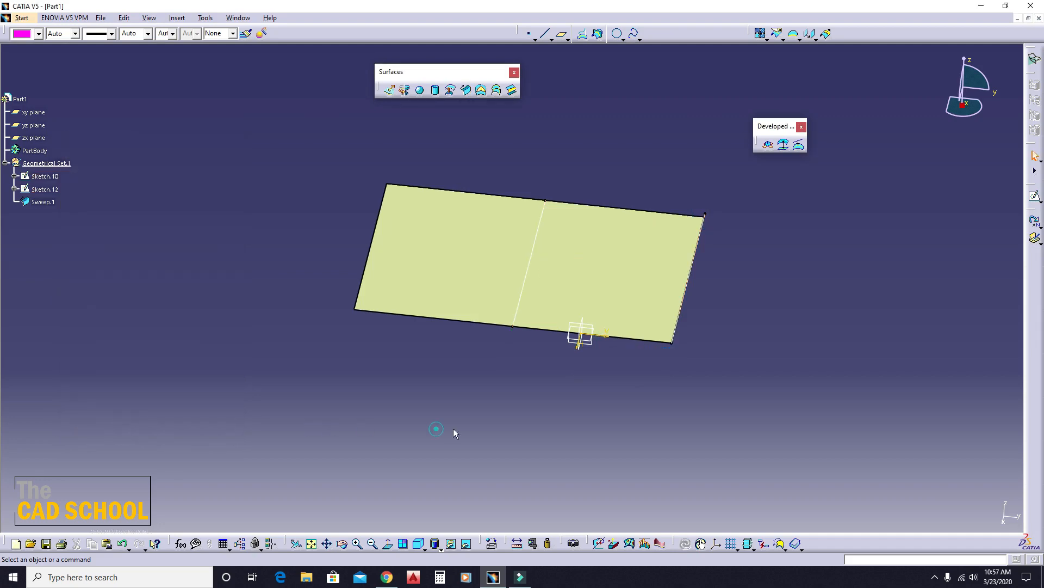
- Measure the length of the swept surface's front edge that crosses the middle curve
left_click(532, 543)
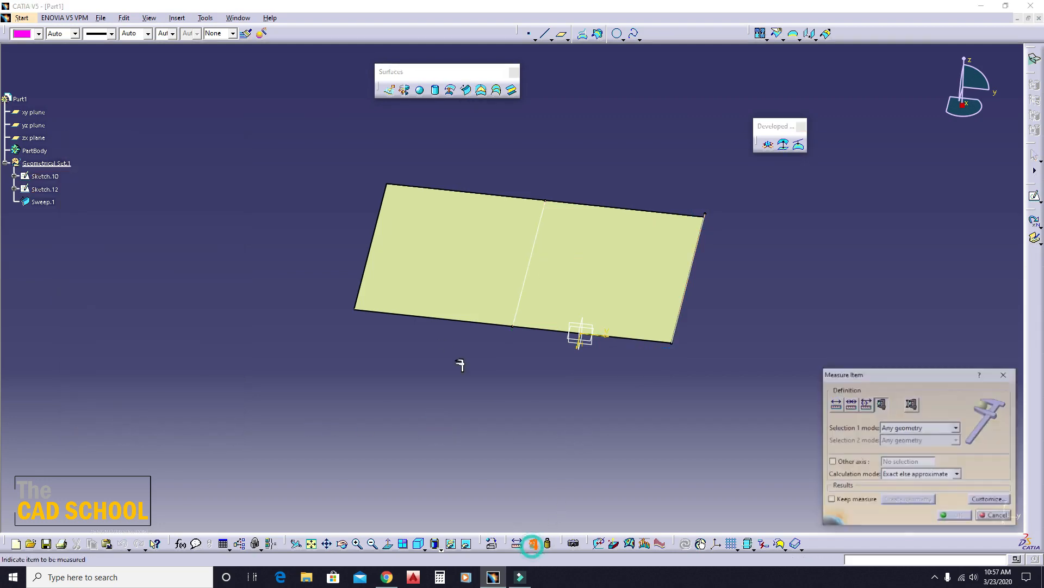
left_click(457, 322)
mouse_move(571, 385)
middle_mouse_down()
mouse_move(460, 369)
mouse_move(543, 263)
mouse_move(550, 303)
middle_mouse_up()
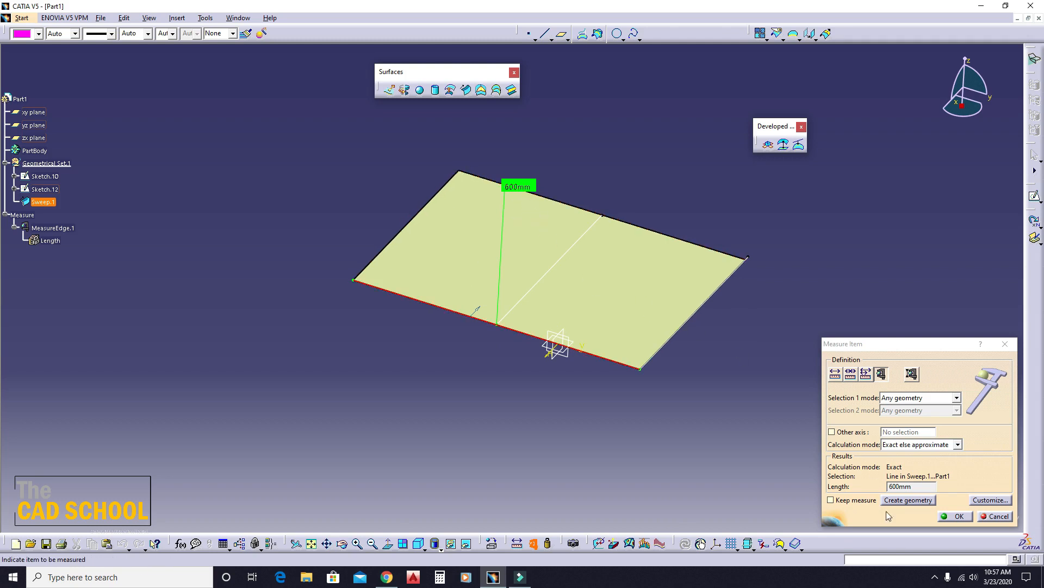
left_click(959, 518)
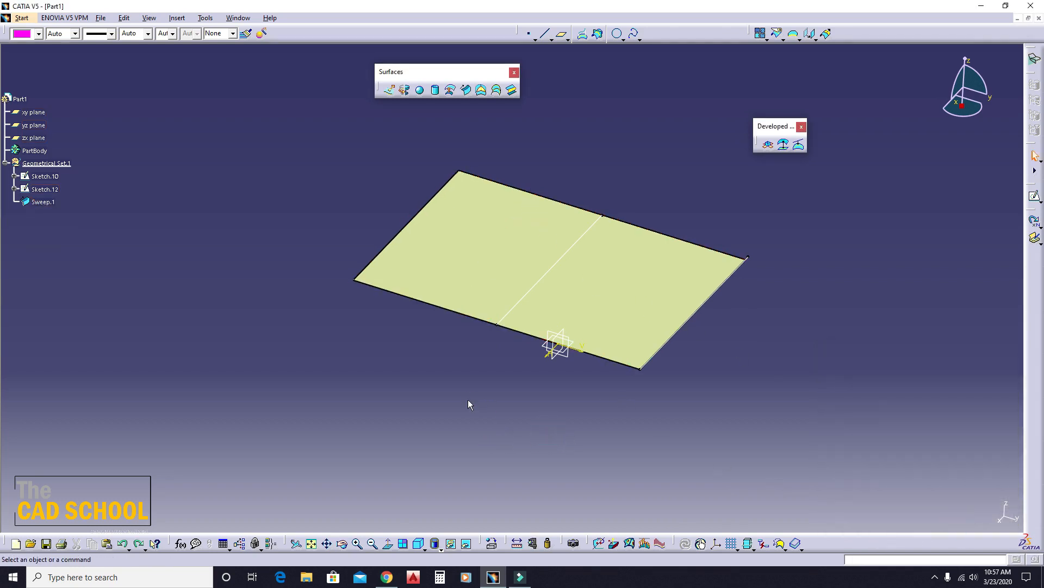
- Undo the Limit and middle sweep, set the line-profile sweep subtype to With reference surface, and leave the definition without creating a surface
key("ctrl+z")
left_click(466, 90)
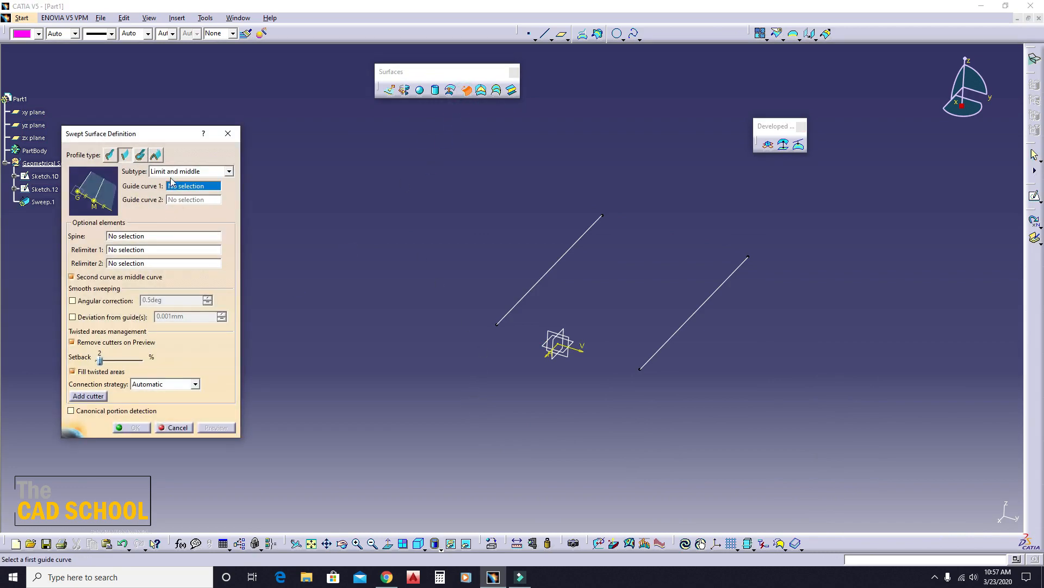
left_click(177, 171)
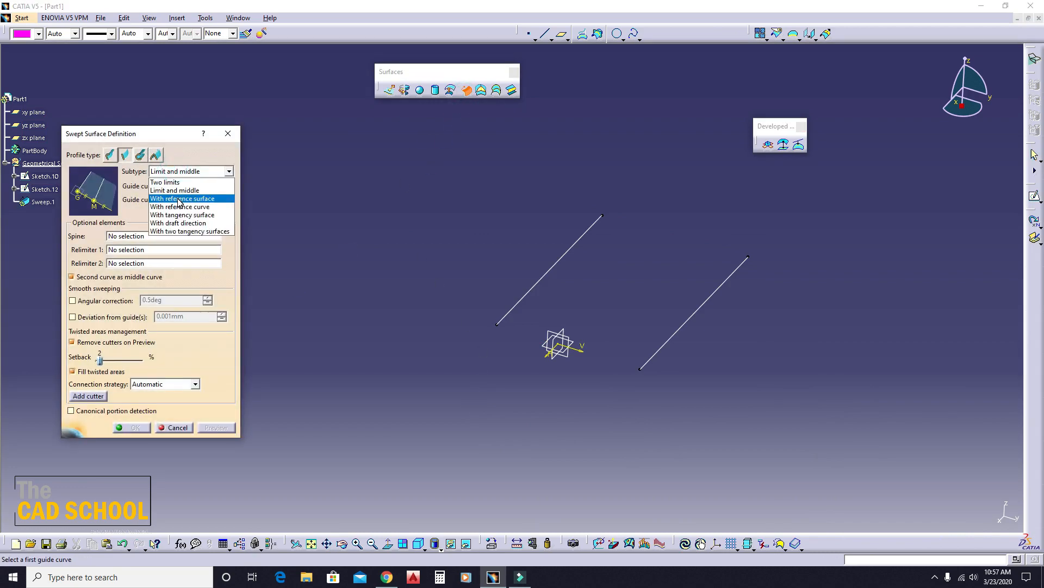
left_click(178, 199)
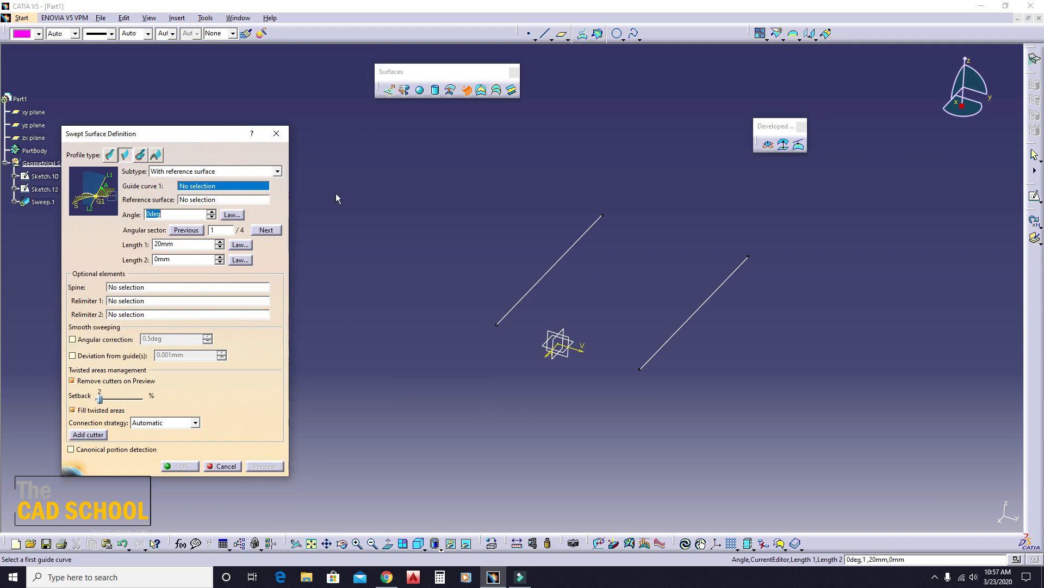
left_click(276, 133)
- Extrude Sketch.12 into a 139 mm surface along the Y Component in the reversed direction, away from Sketch.10
left_click(390, 90)
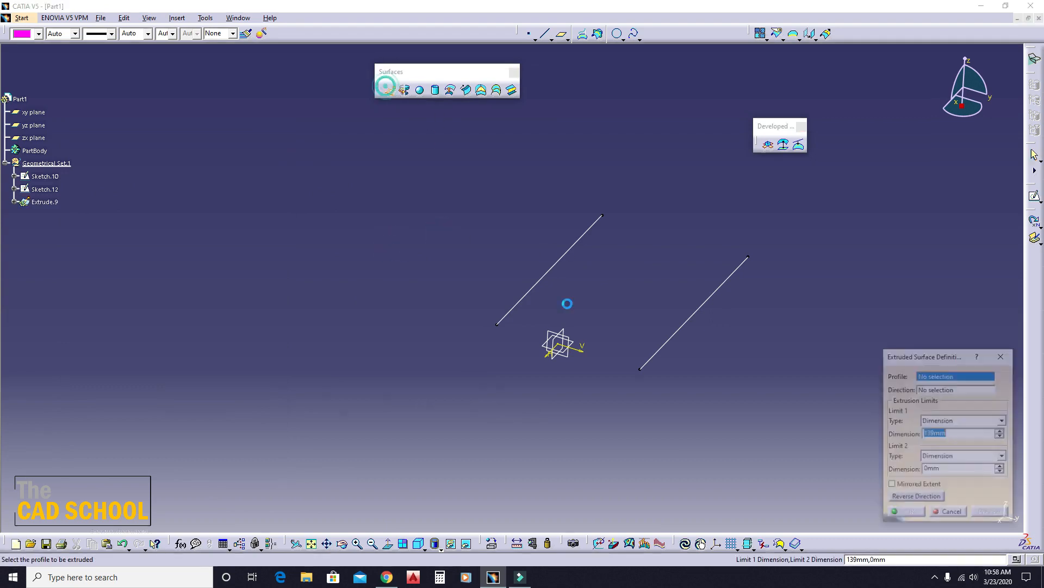
left_click(547, 275)
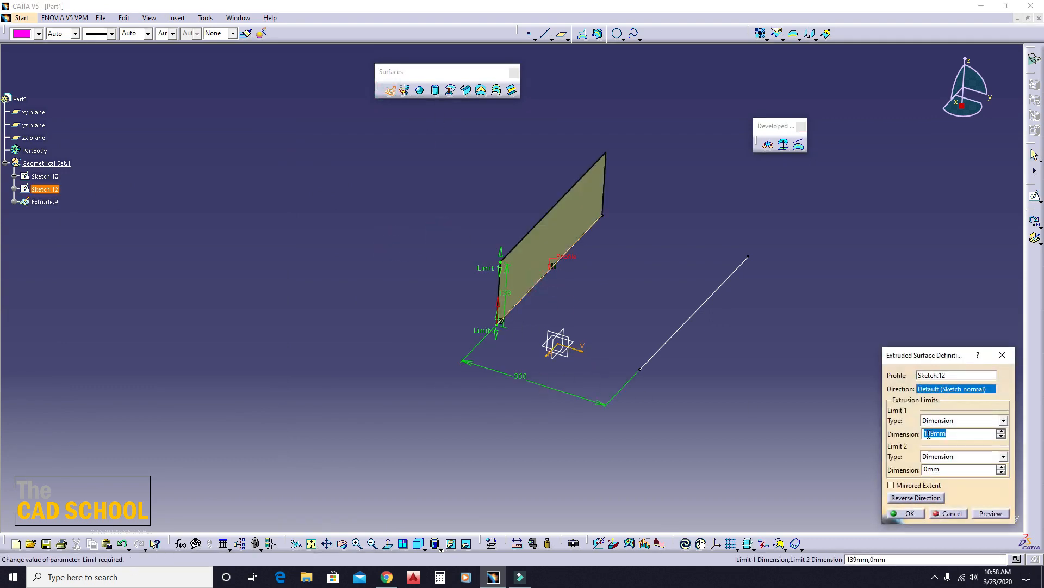
right_click(928, 390)
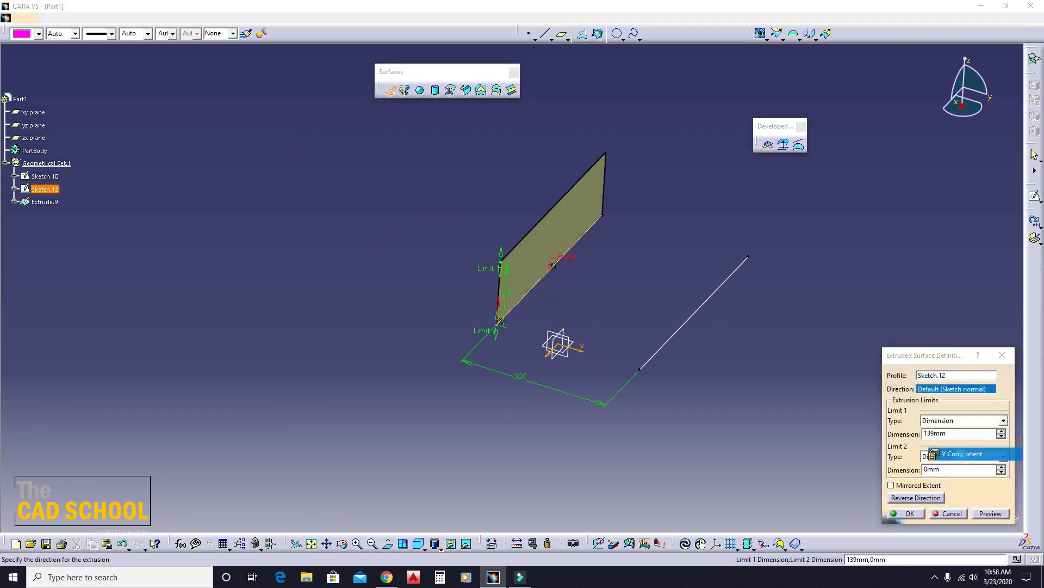
left_click(962, 454)
left_click(914, 498)
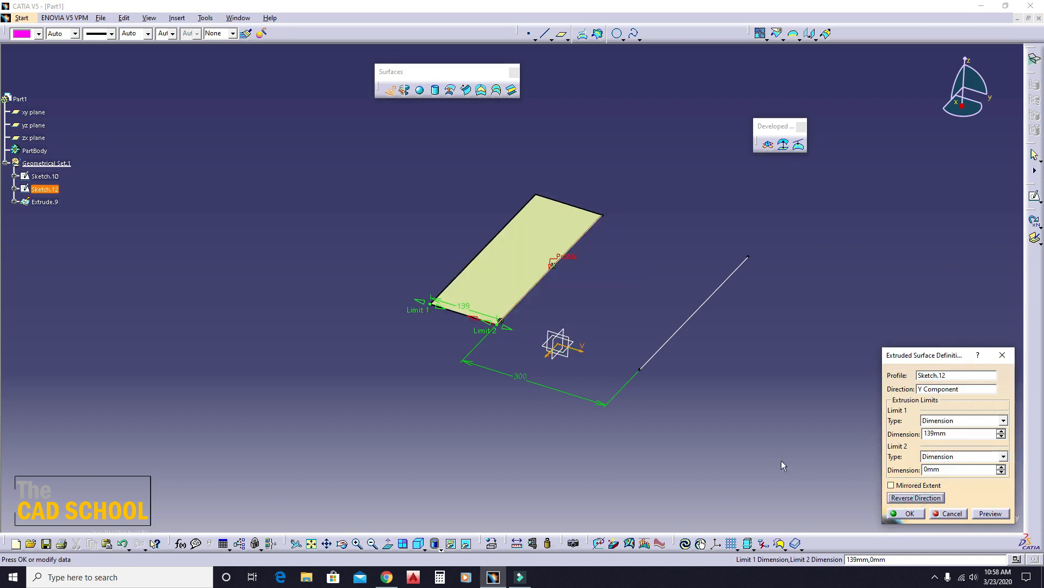
left_click(897, 513)
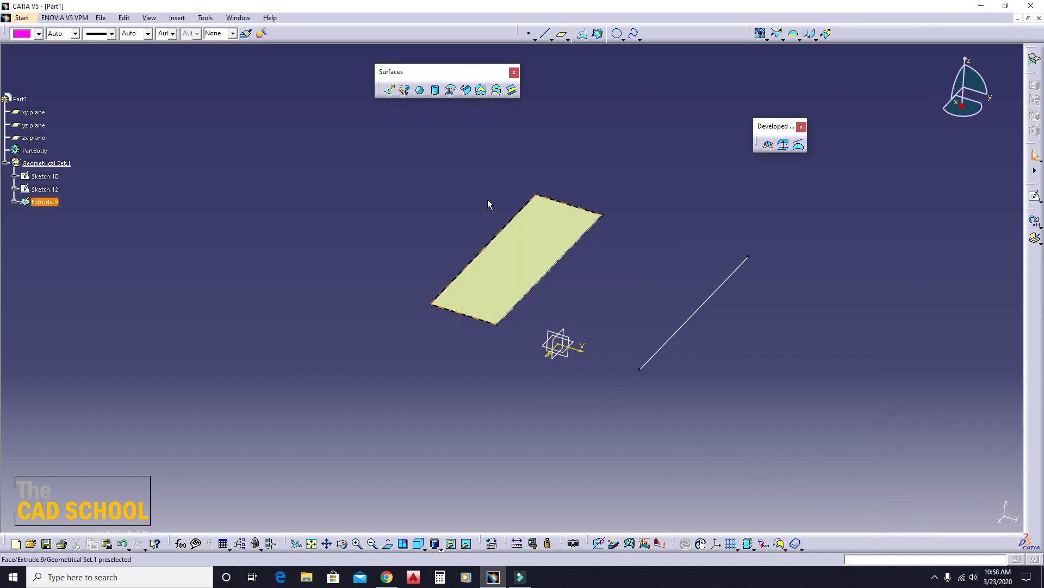
- Start a With reference surface line-profile sweep using Sketch.12 as guide curve 1 and the extruded surface as reference surface
left_click(466, 90)
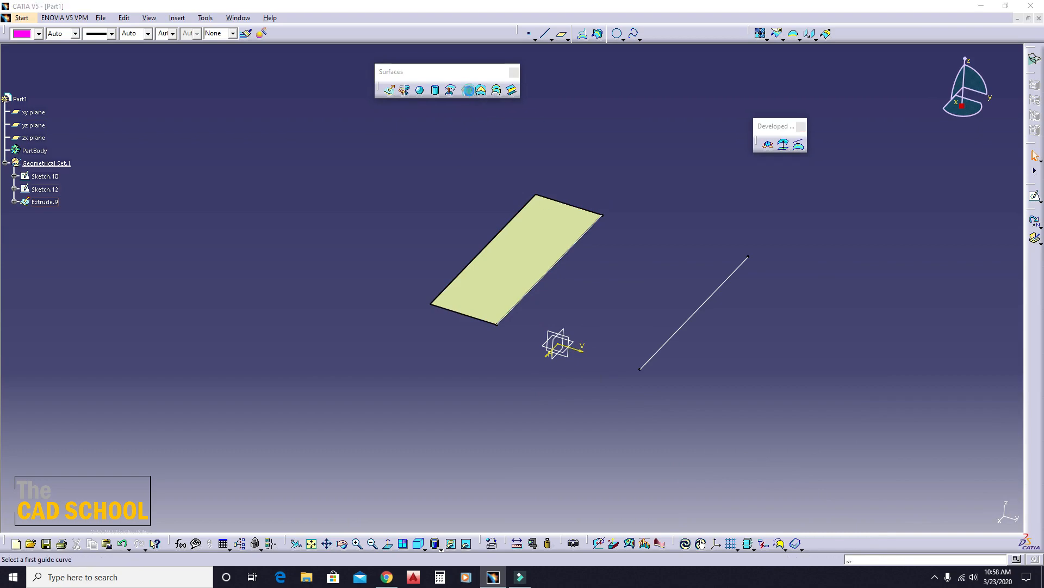
middle_click_drag(520, 328, 549, 266)
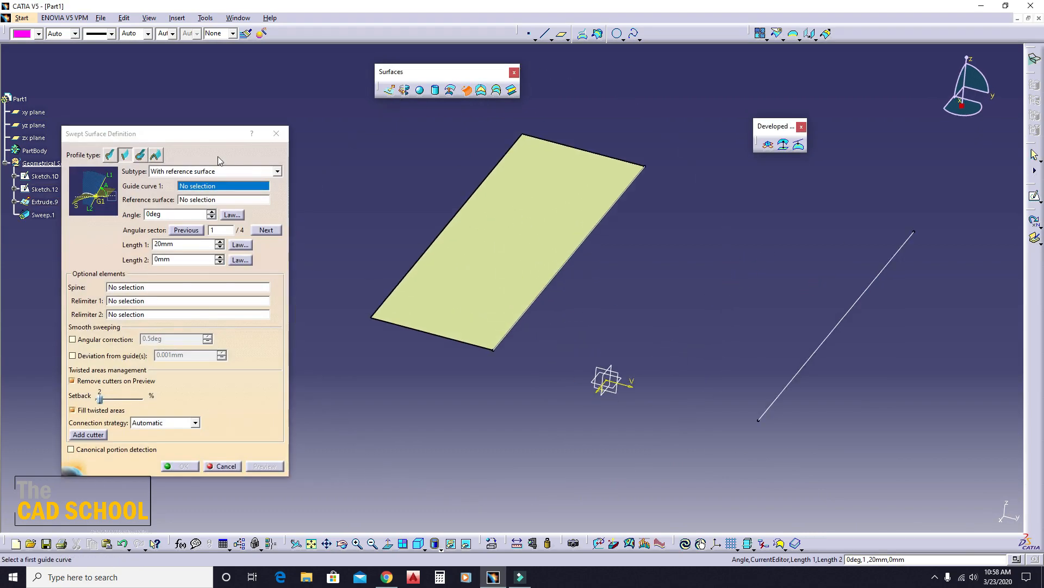
left_click(570, 245)
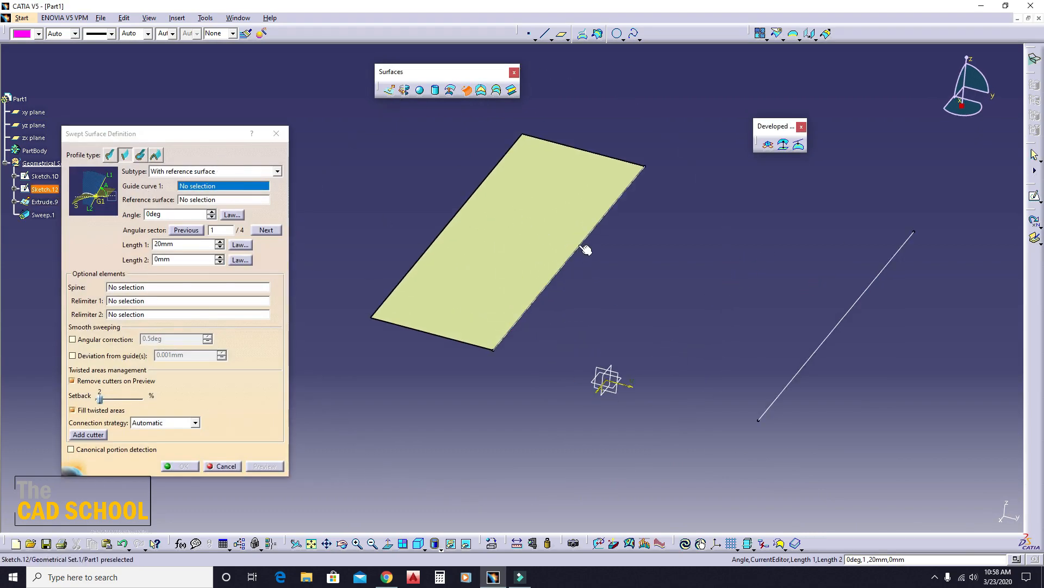
left_click(492, 256)
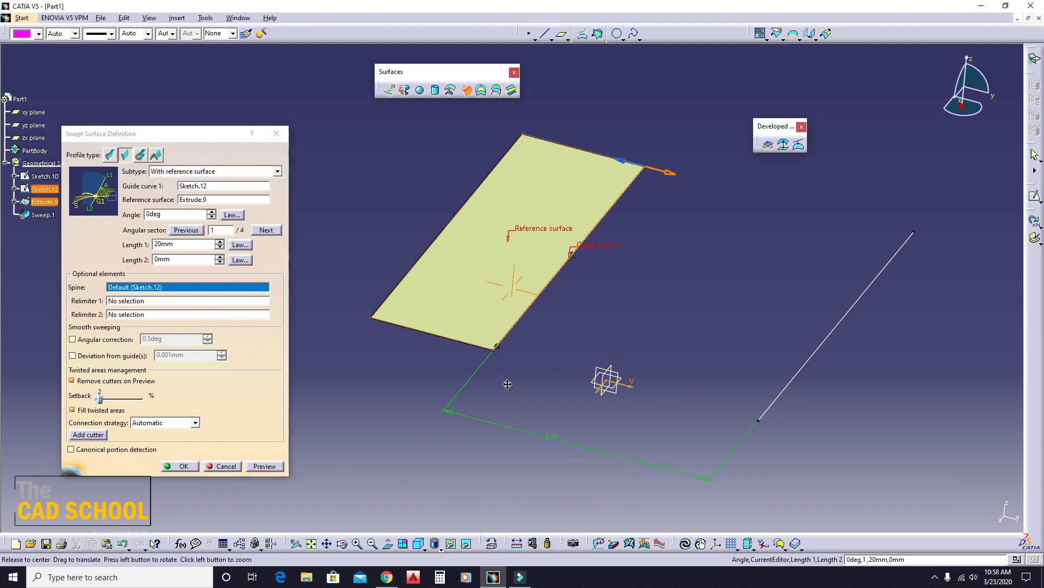
middle_click_drag(506, 380, 491, 279)
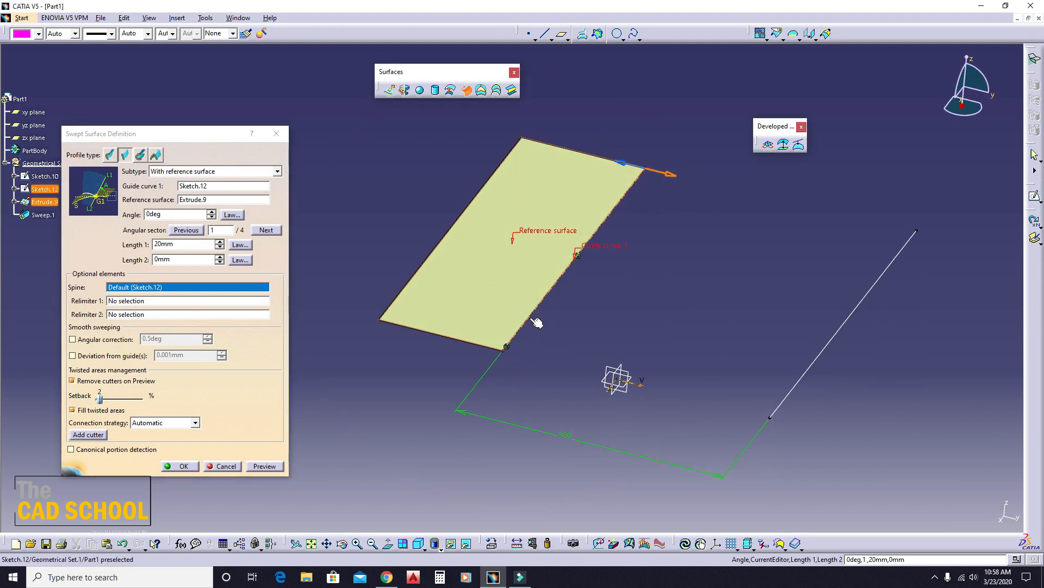
middle_click_drag(549, 239, 544, 262)
- Set the sweep's angle to 50 degrees and Length 1 to 100 mm, and preview the angled surface
left_click_drag(170, 215, 110, 222)
type("50")
left_click(362, 210)
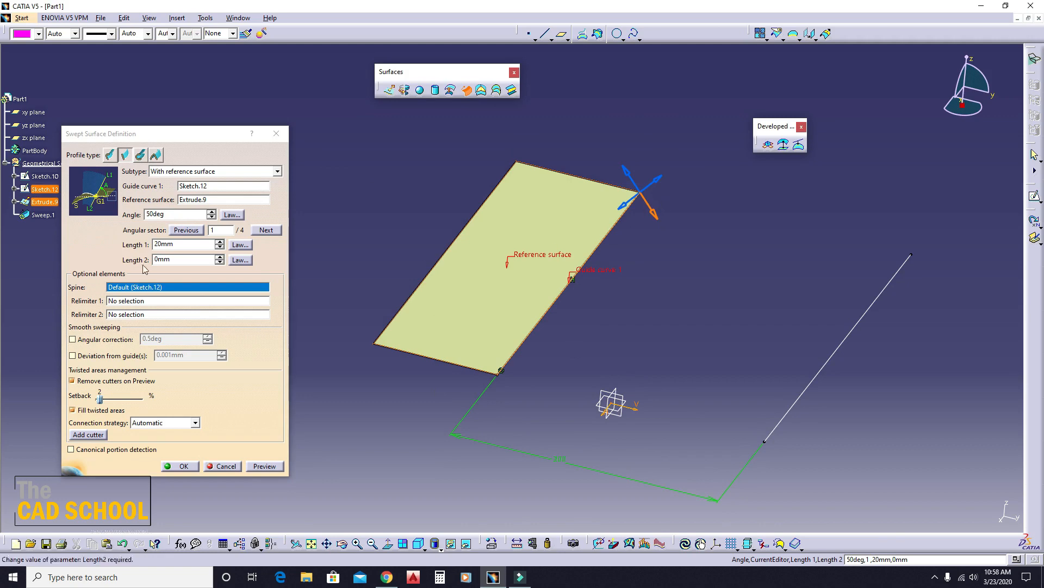
left_click_drag(173, 244, 92, 247)
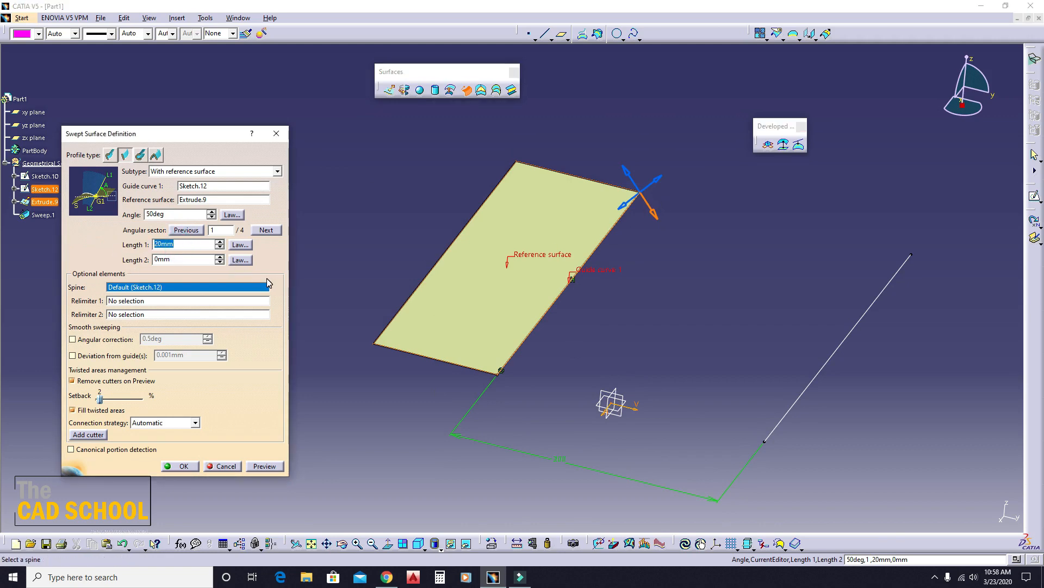
type("100")
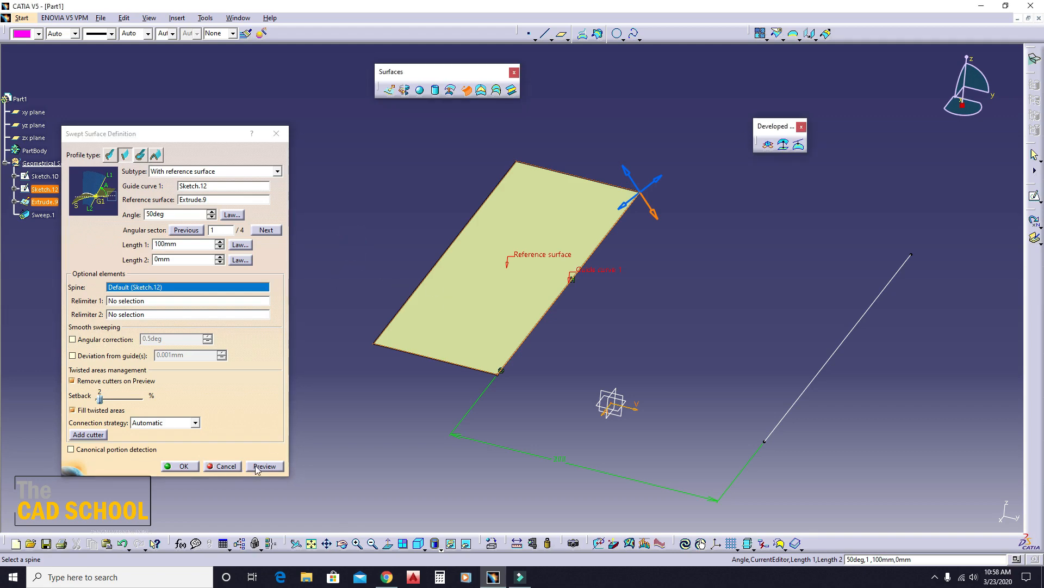
left_click(265, 466)
middle_click_drag(574, 310, 569, 247)
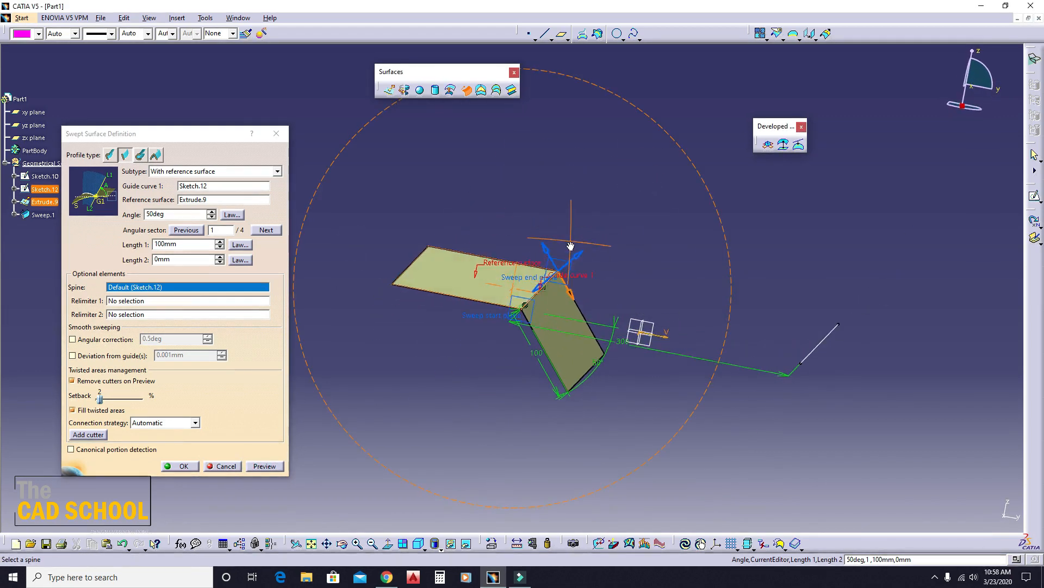
- Switch the sweep to angular sector 2 and to sector 3, previewing the surface in each
left_click(582, 247)
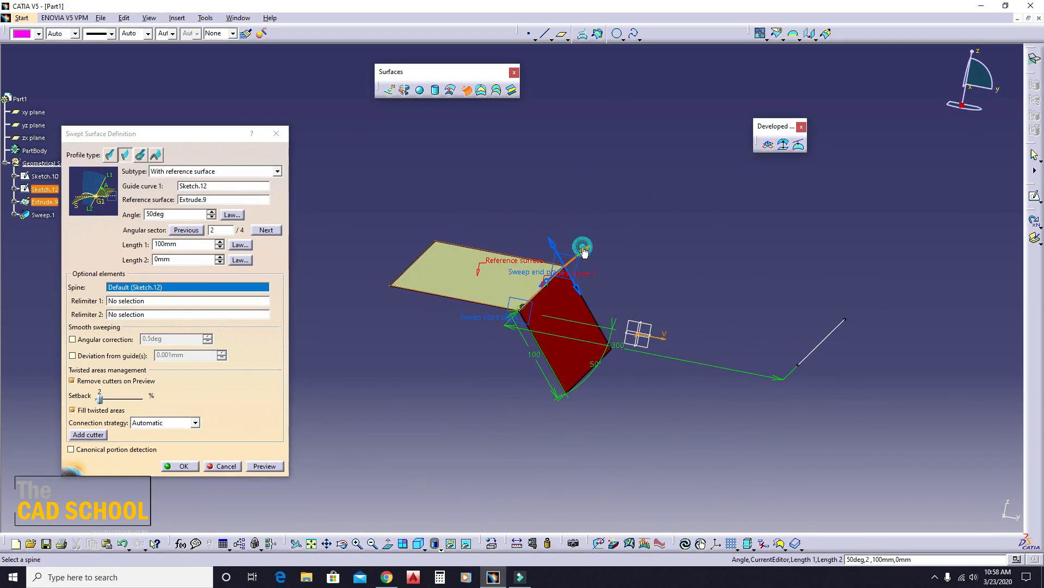
left_click(272, 466)
middle_click_drag(440, 291, 529, 354)
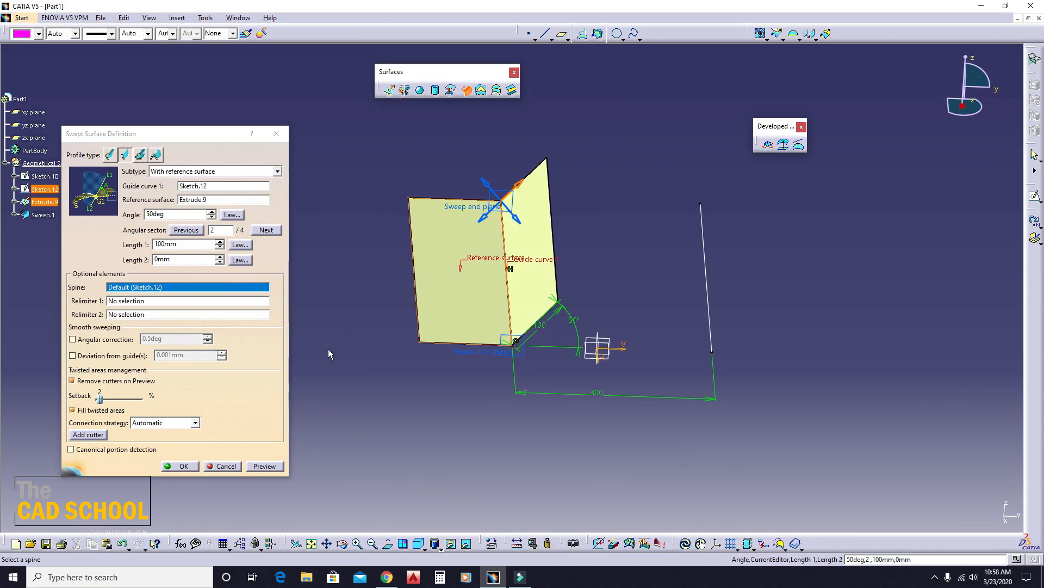
left_click(484, 181)
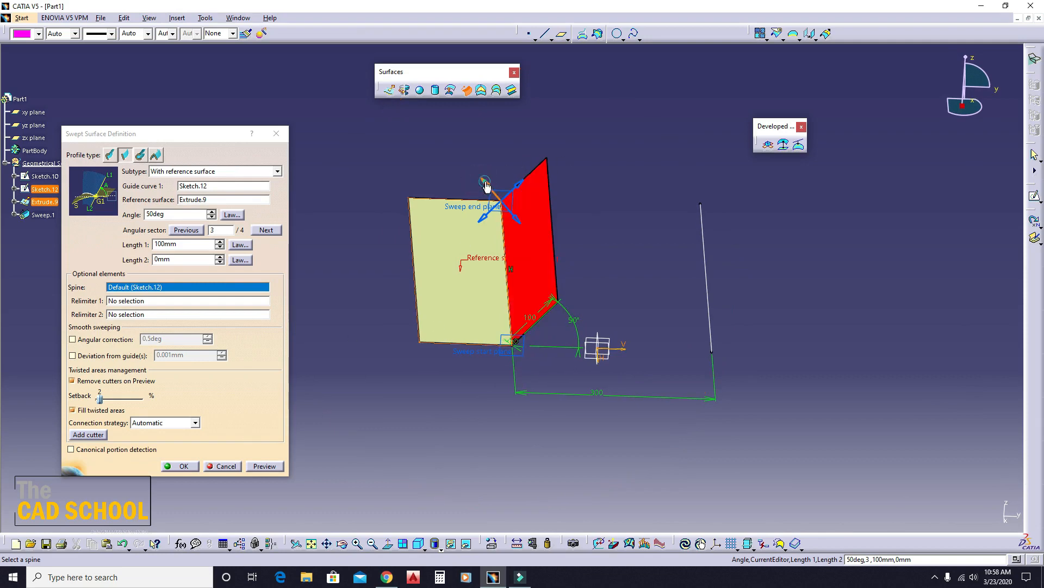
left_click(269, 464)
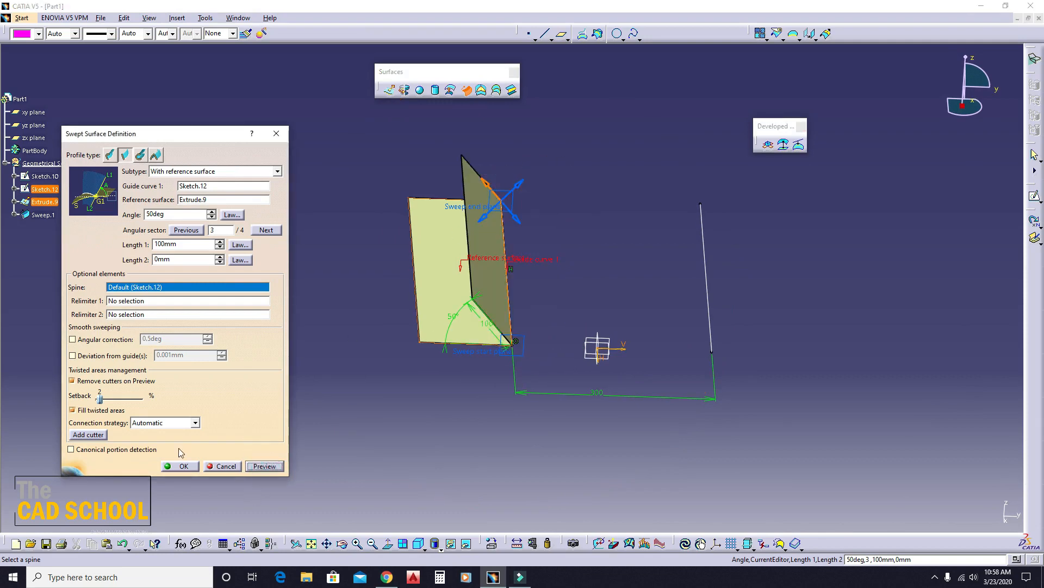
- Cancel the reference surface sweep and undo the extruded surface, keeping only the two line sketches
left_click(210, 466)
middle_click_drag(543, 334, 411, 344)
key("ctrl+z")
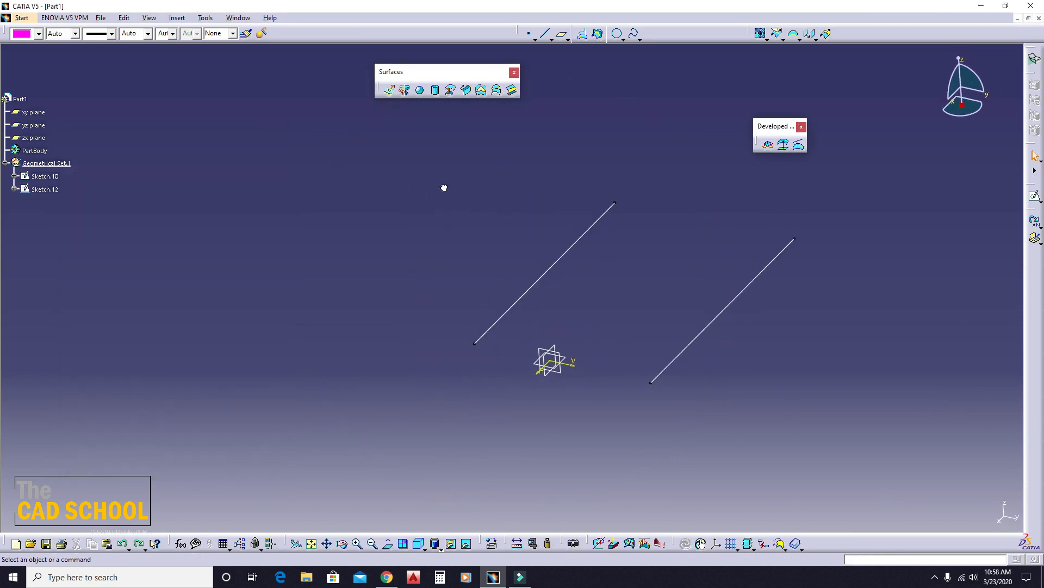
- Start a With reference curve line-profile sweep using Sketch.12 as guide curve 1 and Sketch.10 as the reference curve
left_click(466, 89)
left_click(192, 170)
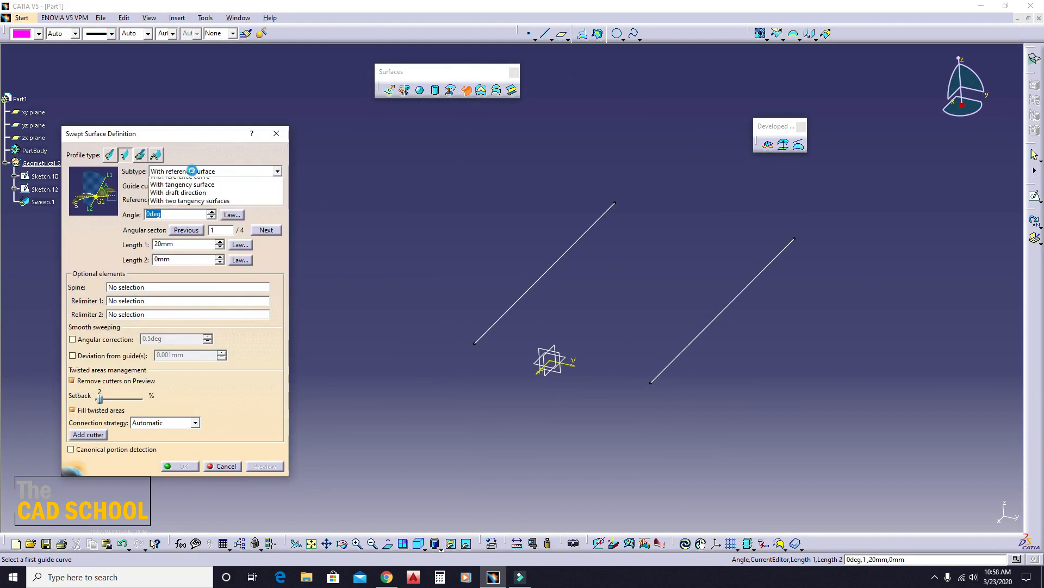
left_click(190, 207)
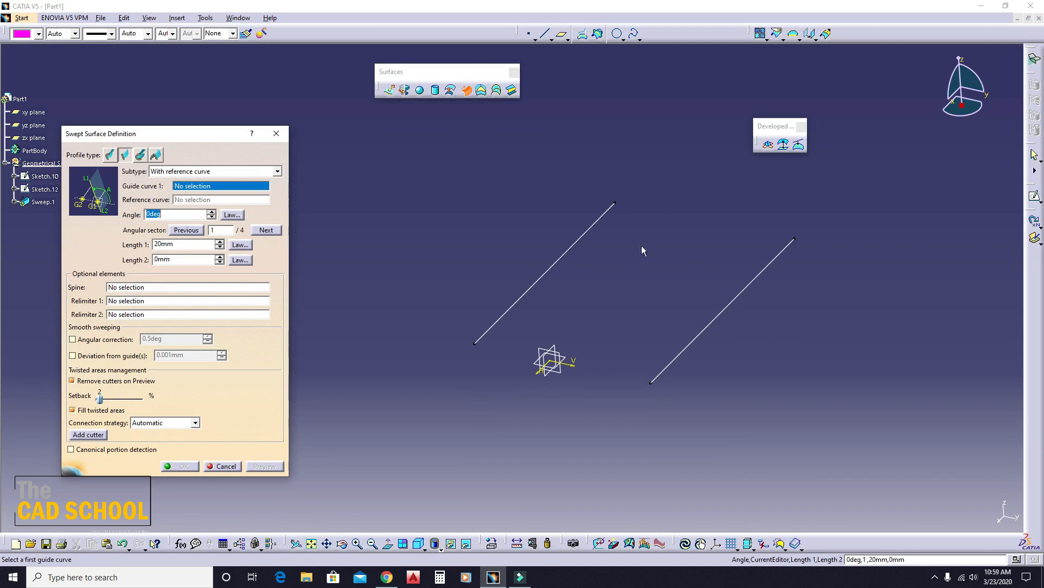
left_click(589, 226)
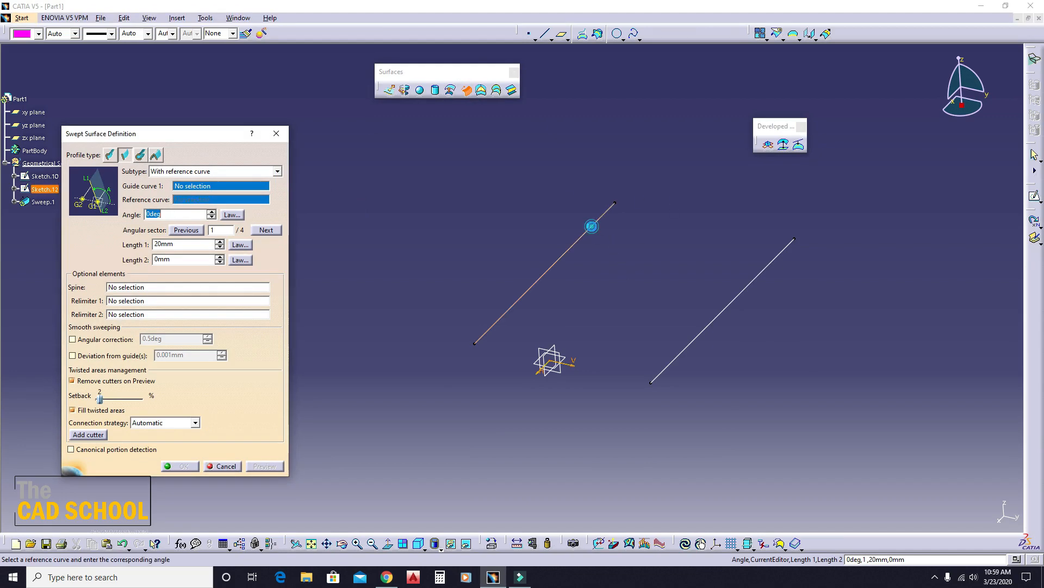
left_click(722, 311)
mouse_move(375, 311)
middle_mouse_down()
mouse_move(476, 256)
mouse_move(442, 268)
middle_mouse_up()
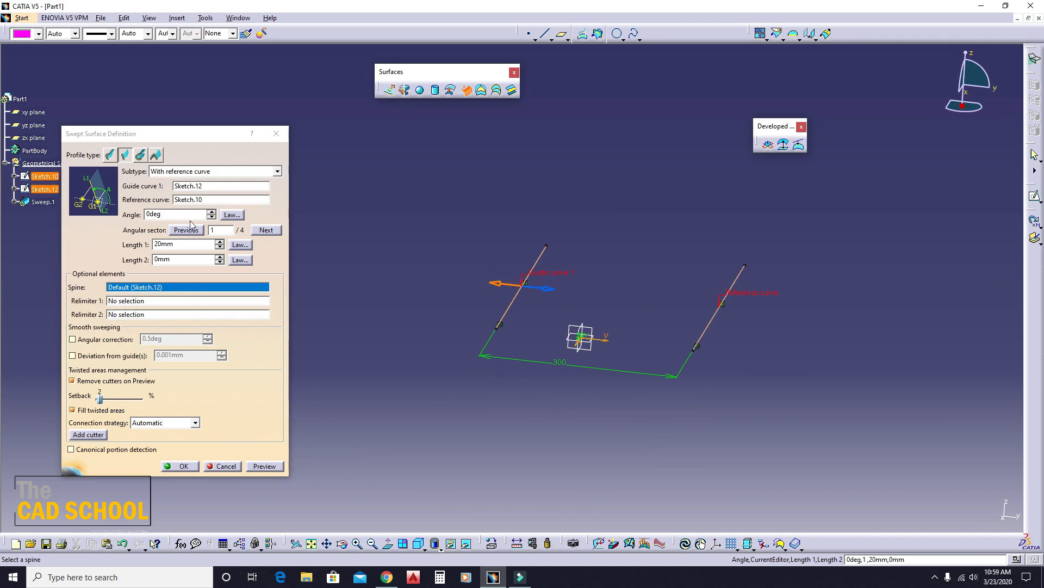
- Set the reference curve sweep's angle to 25 degrees, keeping the With reference curve subtype
left_click_drag(170, 216, 107, 230)
type("25")
left_click(412, 285)
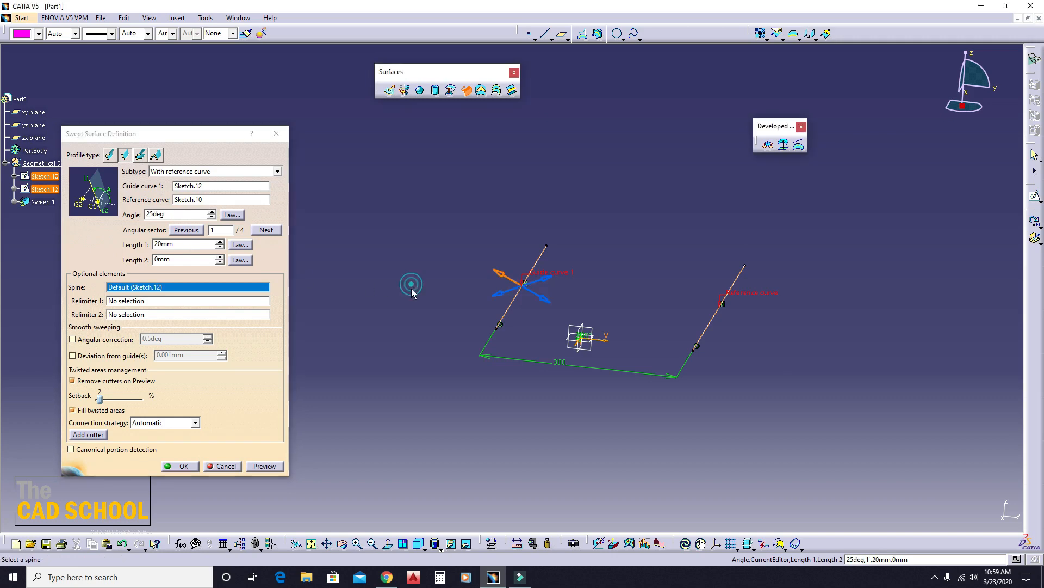
left_click(181, 172)
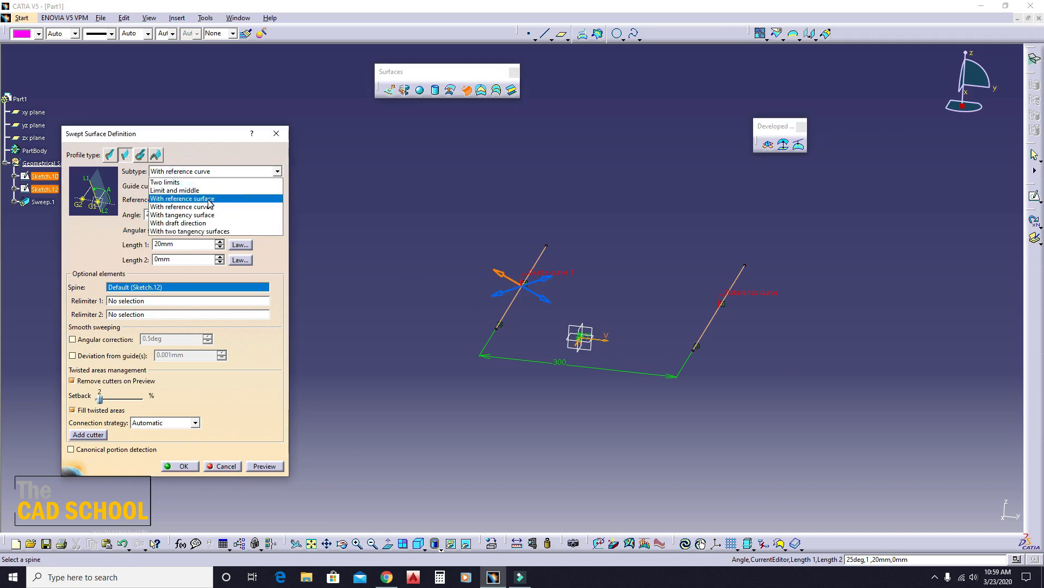
left_click(263, 343)
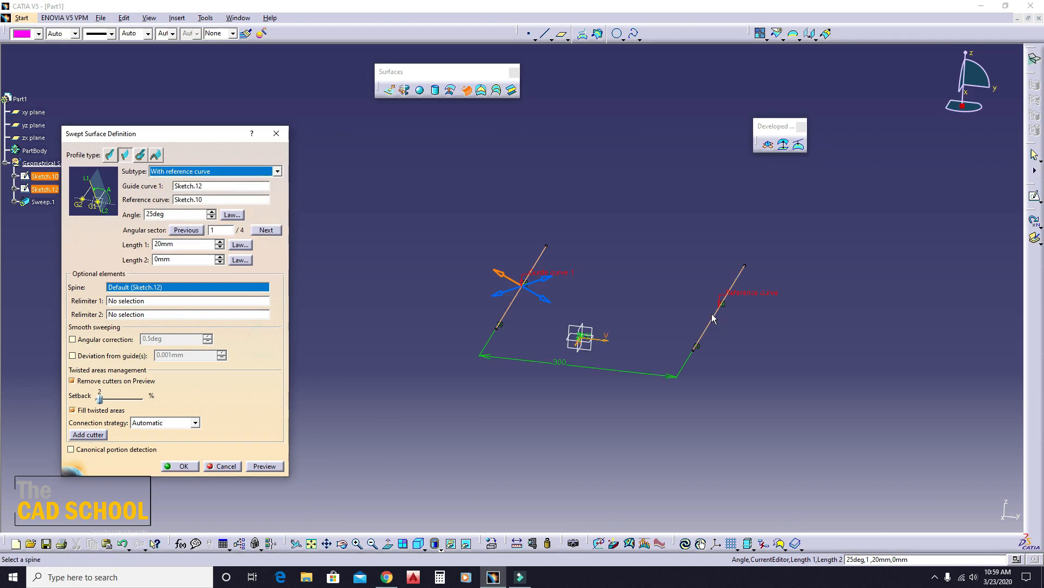
- Set Length 1 of the reference curve sweep to 50 mm and preview the surface
double_click(174, 245)
type("50")
left_click(282, 384)
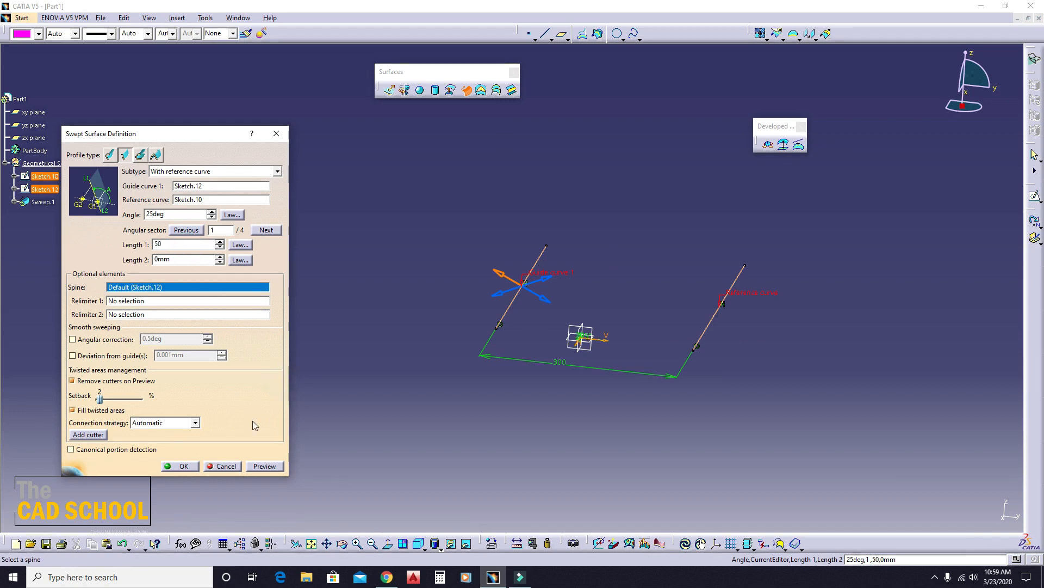
left_click(264, 466)
middle_click_drag(476, 390, 504, 345)
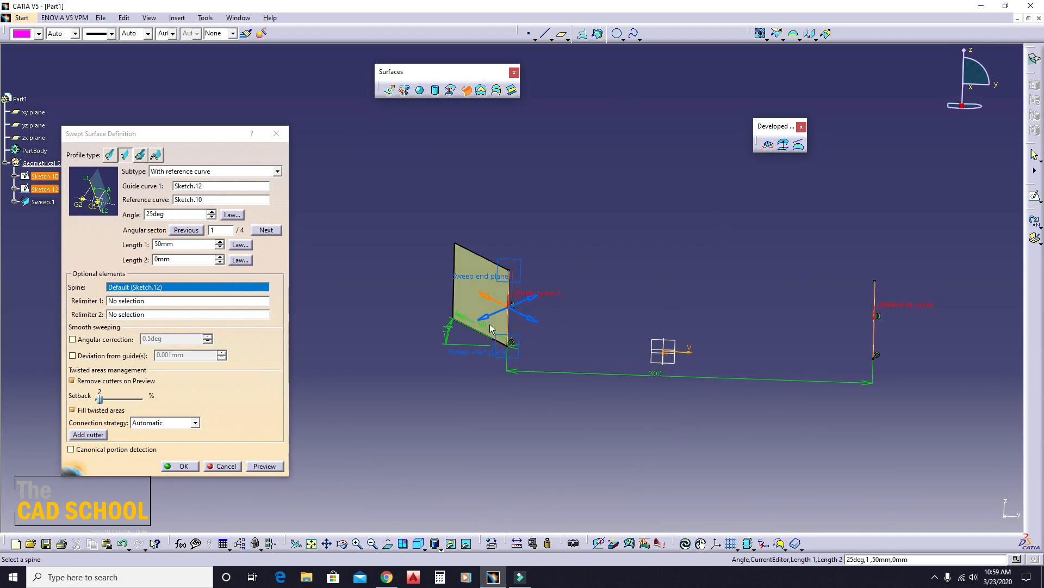
- Switch the reference curve sweep to angular sector 2, preview it, and cancel the sweep
left_click(490, 314)
left_click(264, 466)
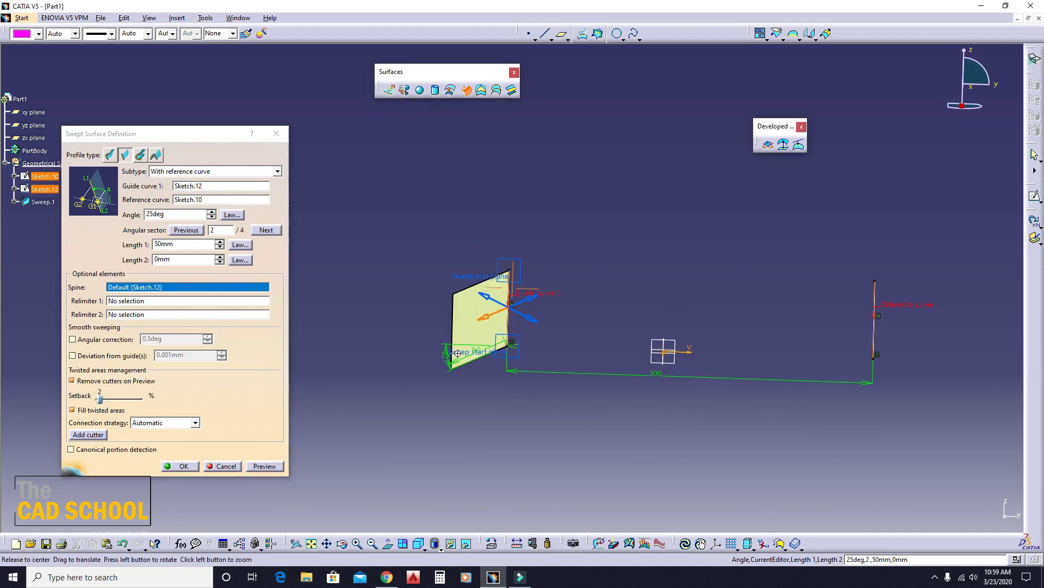
middle_click_drag(550, 402, 605, 423)
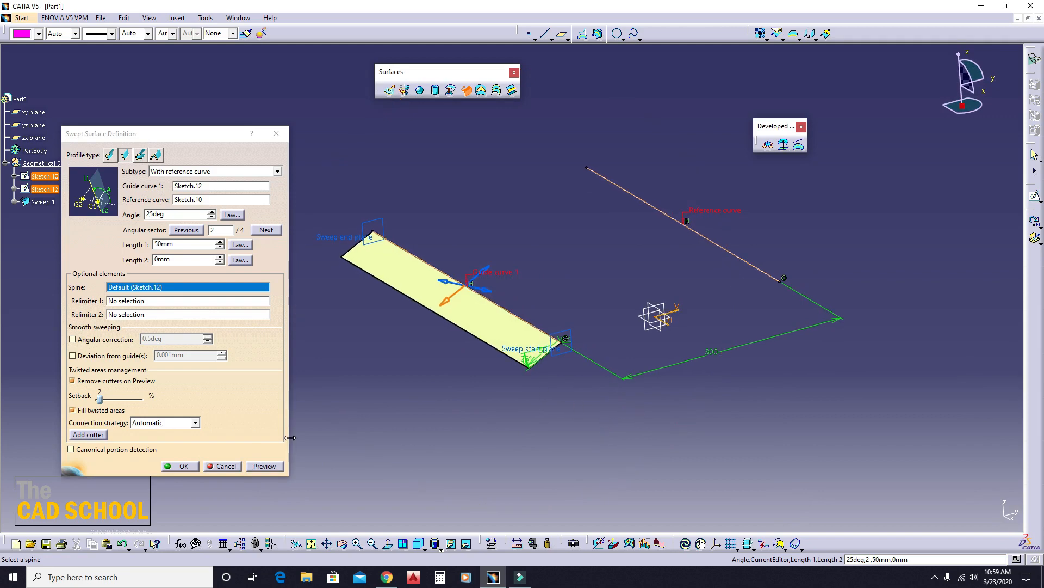
left_click(237, 464)
middle_click_drag(522, 438, 461, 246)
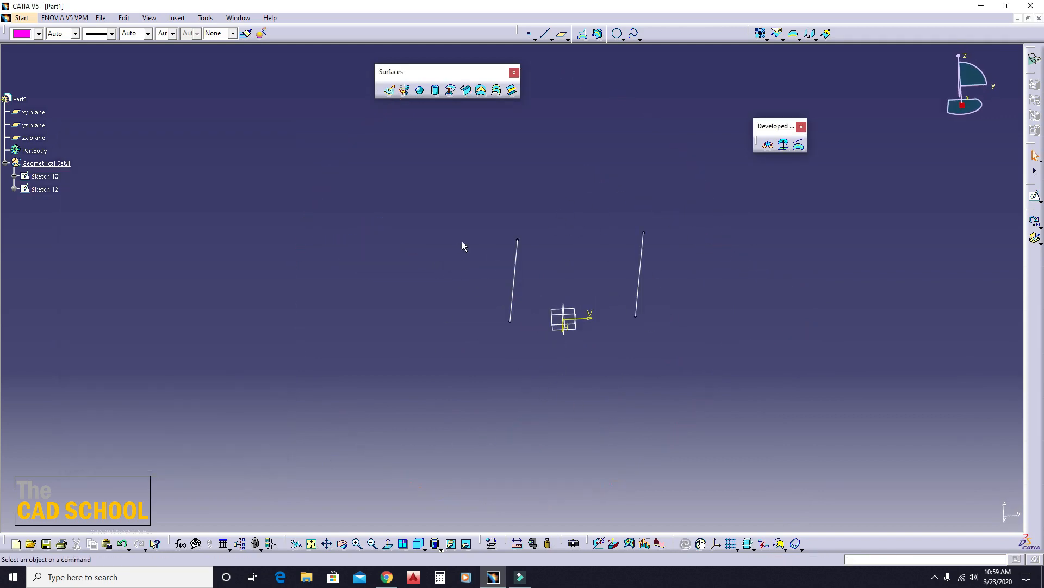
- Select the With tangency surface subtype for a line-profile sweep and close the definition without creating a surface
left_click(466, 90)
left_click(187, 171)
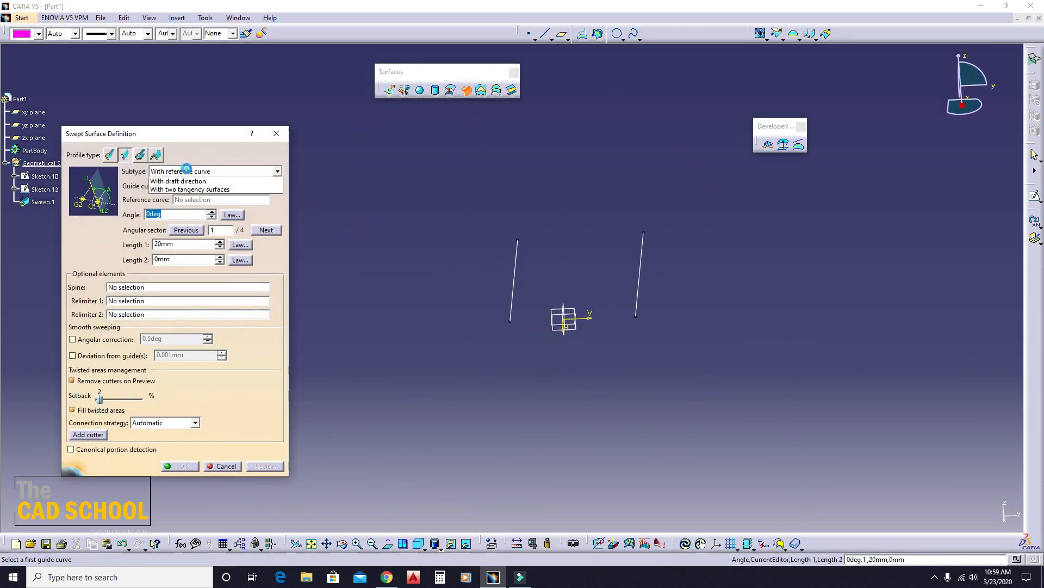
left_click(193, 214)
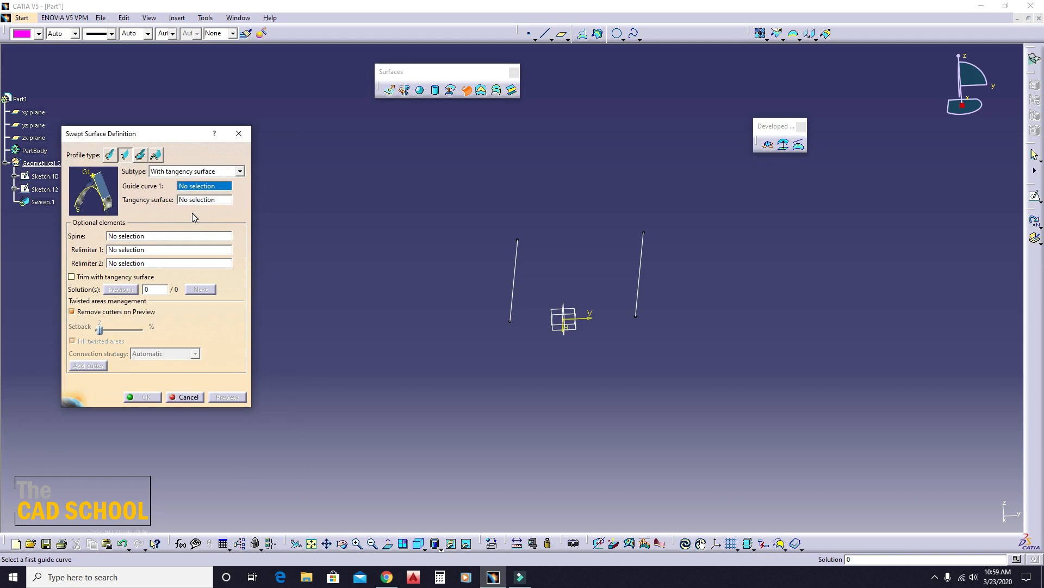
middle_click_drag(576, 298, 581, 333)
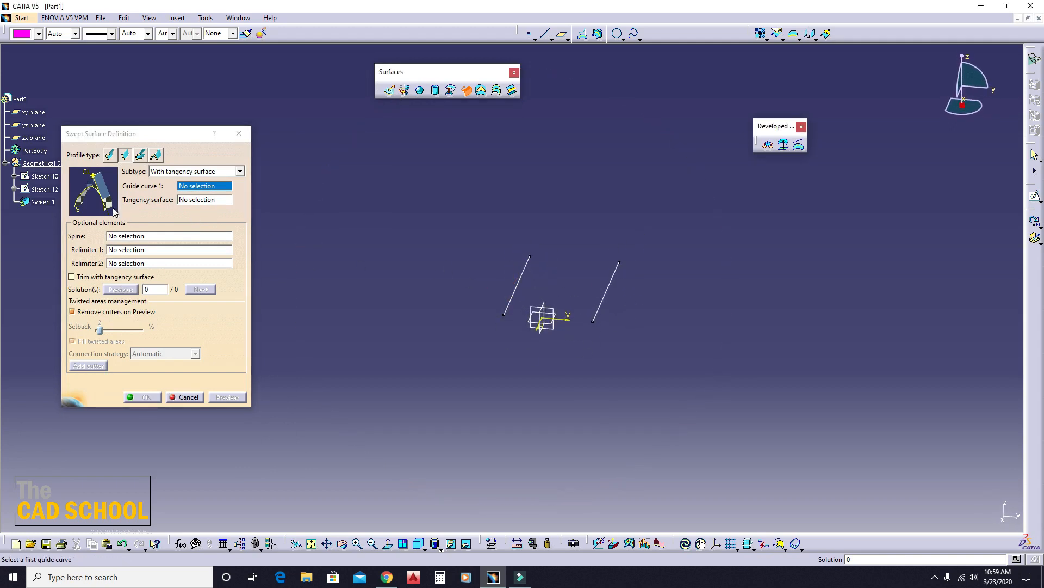
left_click(246, 131)
- Delete both line sketches from the geometrical set
mouse_move(496, 275)
middle_mouse_down()
mouse_move(546, 288)
mouse_move(566, 264)
middle_mouse_up()
left_click(678, 287)
key("Delete")
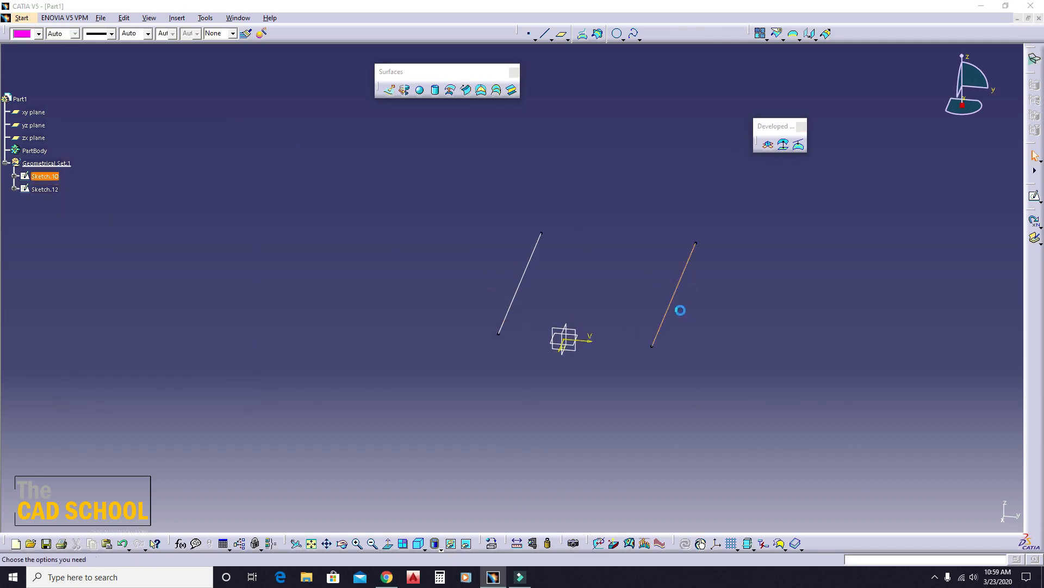
key("Return")
left_click(580, 280)
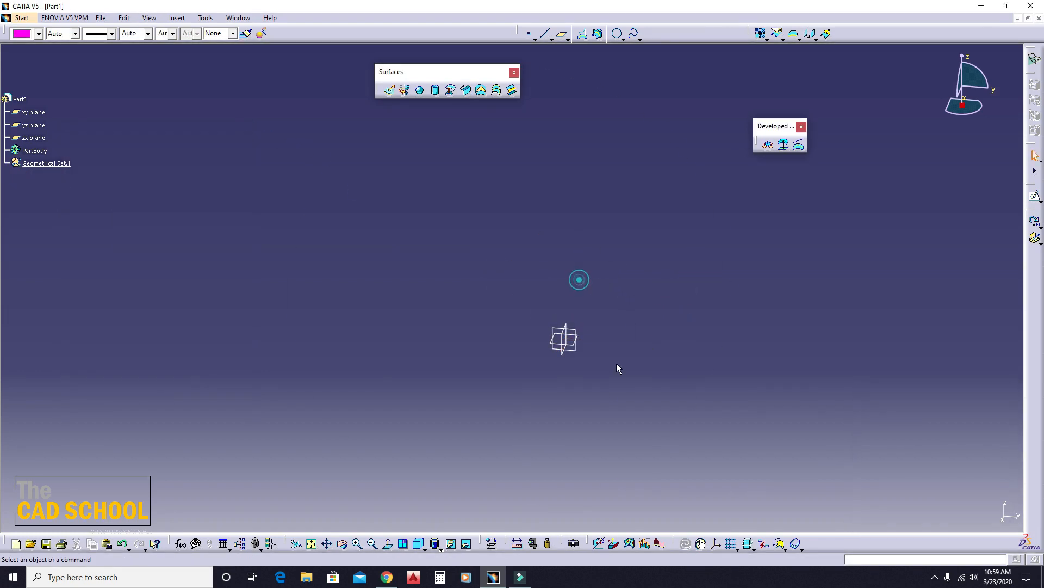
left_click(573, 350)
left_click(636, 269)
- Create a point by coordinates at the origin, with X and Y set to 0
left_click(529, 33)
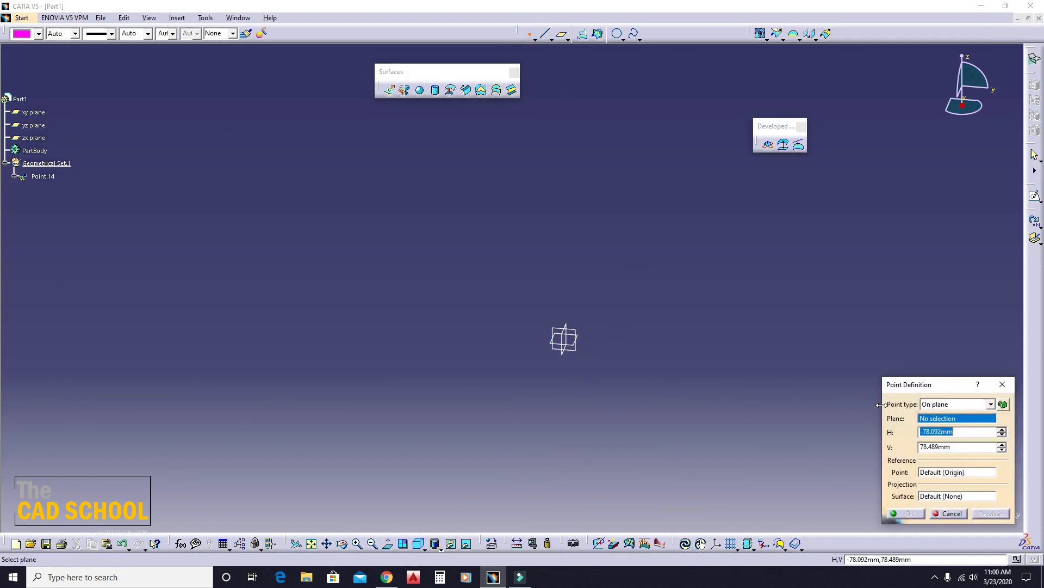
left_click(933, 404)
left_click(938, 411)
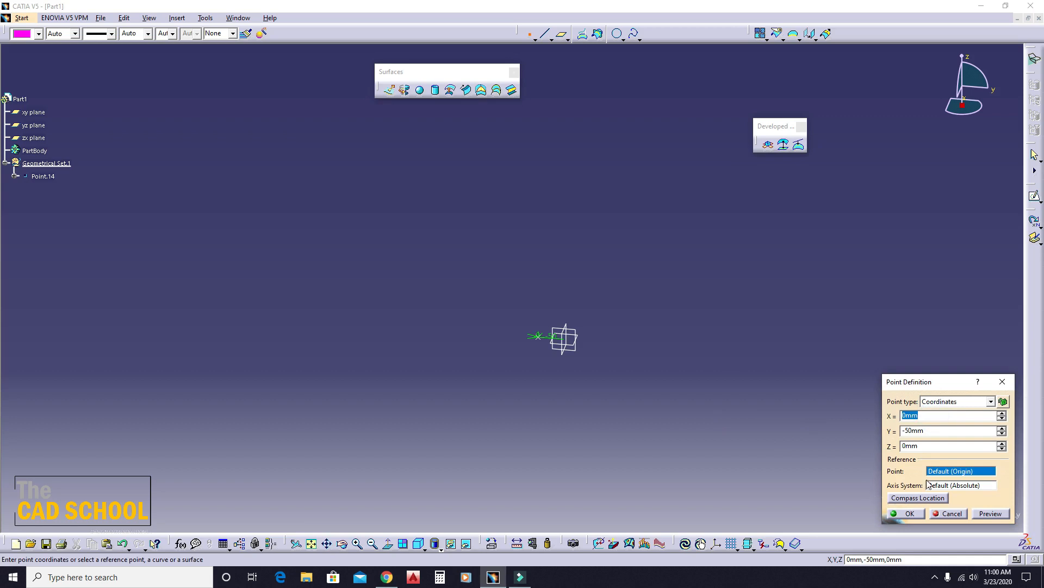
type("0")
left_click(943, 430)
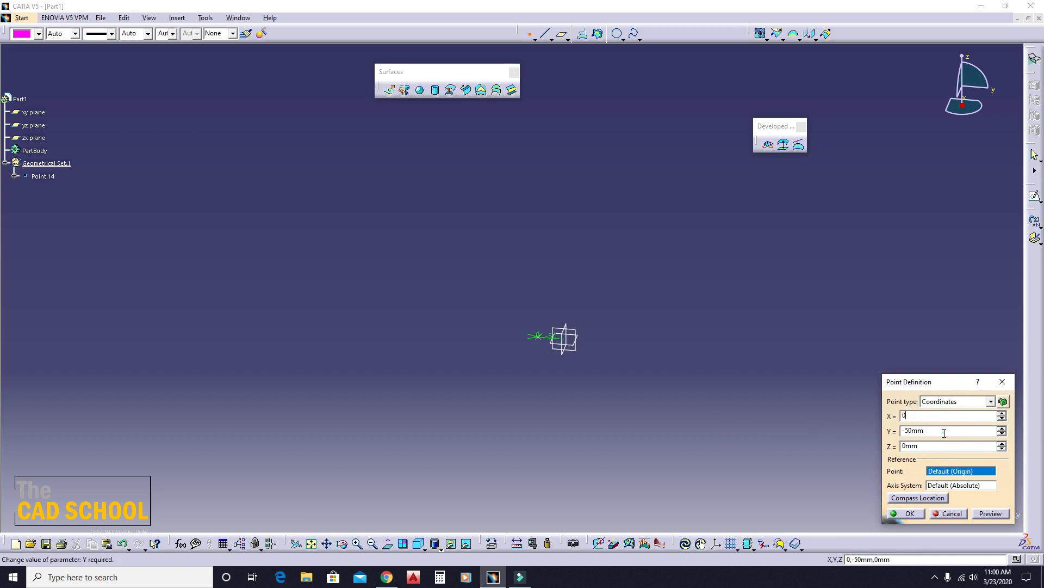
type("0")
left_click(749, 421)
key("Return")
left_click(724, 457)
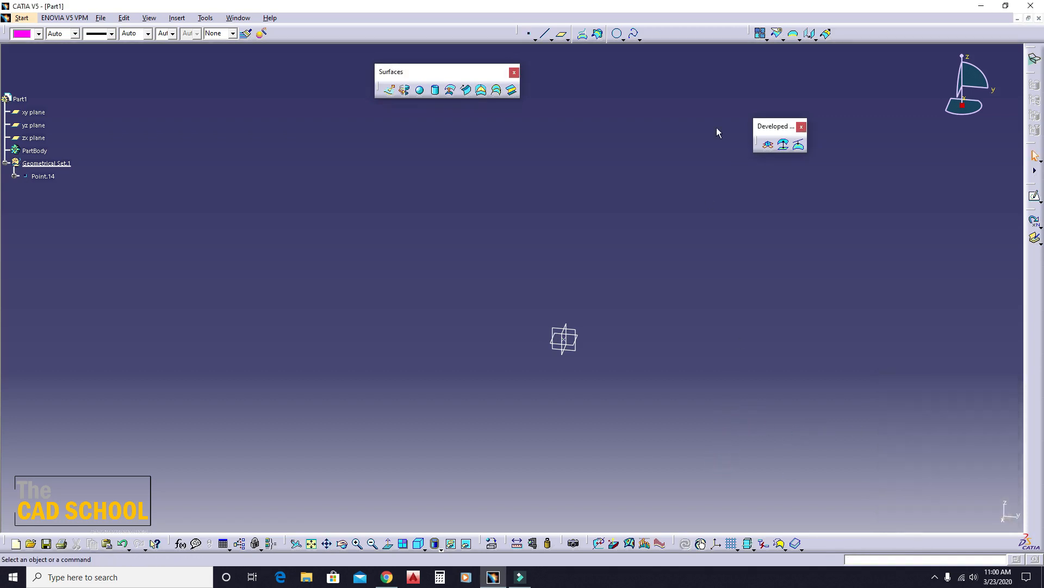
- Create a center-and-radius arc around the origin point on the yz plane, radius 32 mm, from -12 to 177 degrees
left_click(618, 34)
left_click(565, 339)
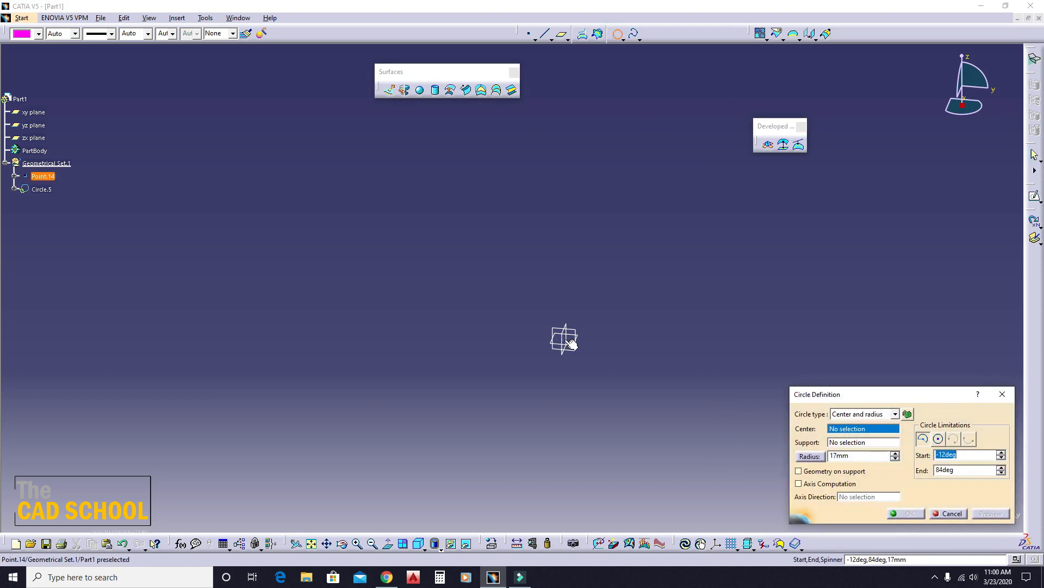
left_click(566, 348)
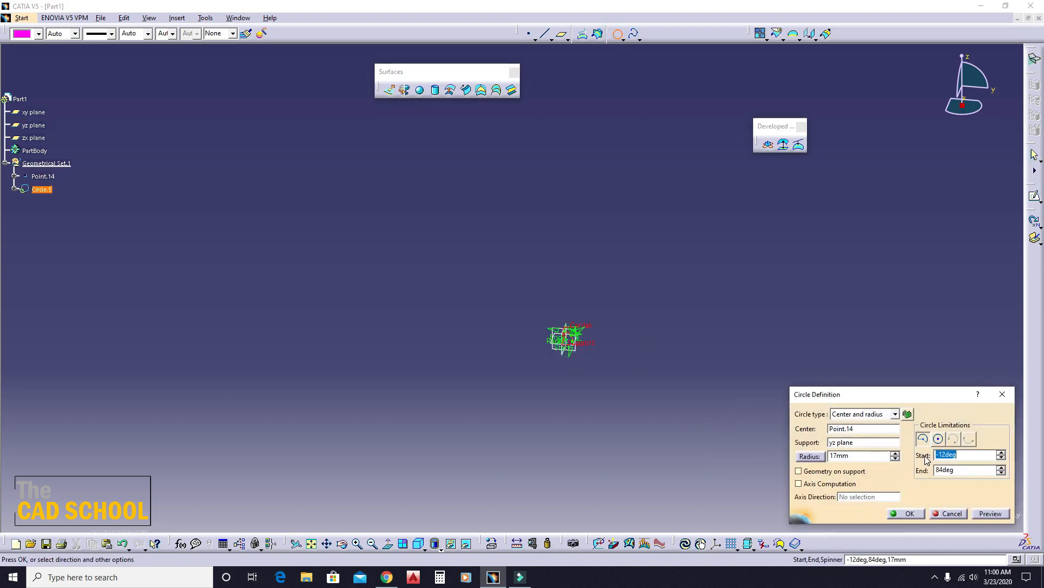
middle_click_drag(674, 392, 725, 238)
left_click_drag(430, 296, 365, 328)
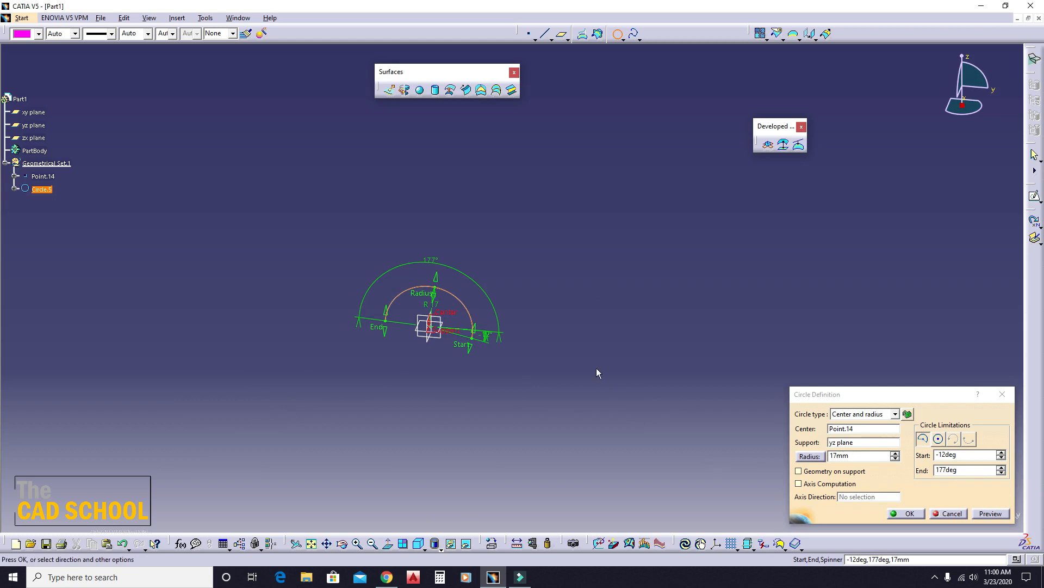
left_click_drag(434, 298, 450, 259)
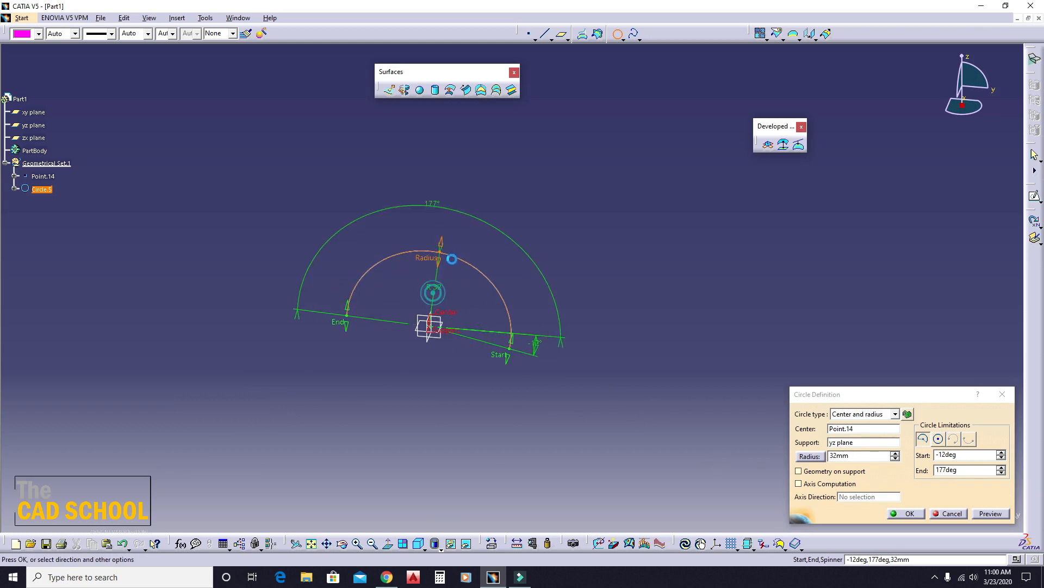
left_click(903, 514)
- Extrude the arc as a 139 mm surface along the yz plane's normal, in the reversed direction
middle_click_drag(587, 264, 525, 363)
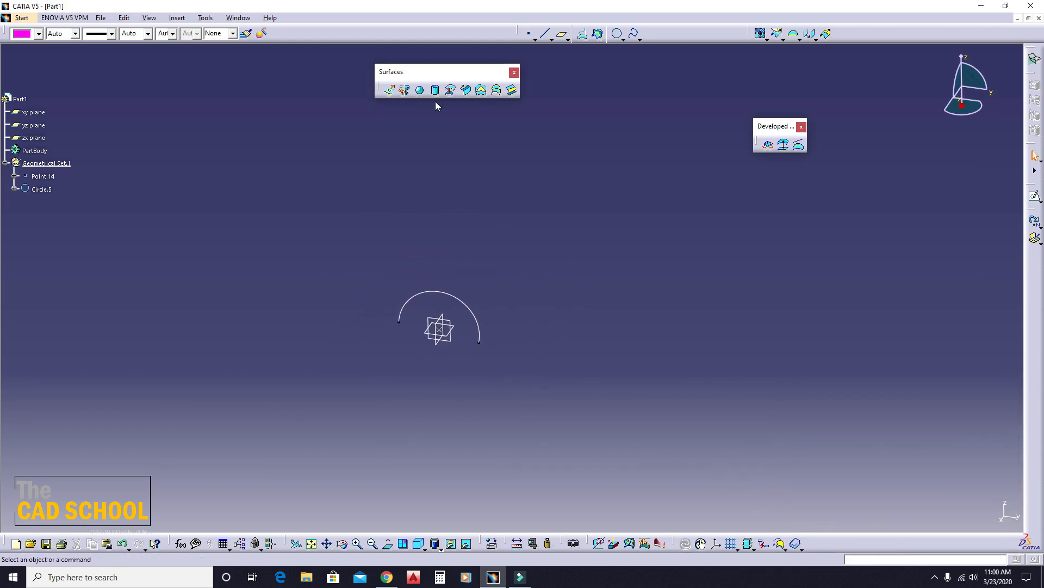
left_click(389, 89)
left_click(472, 306)
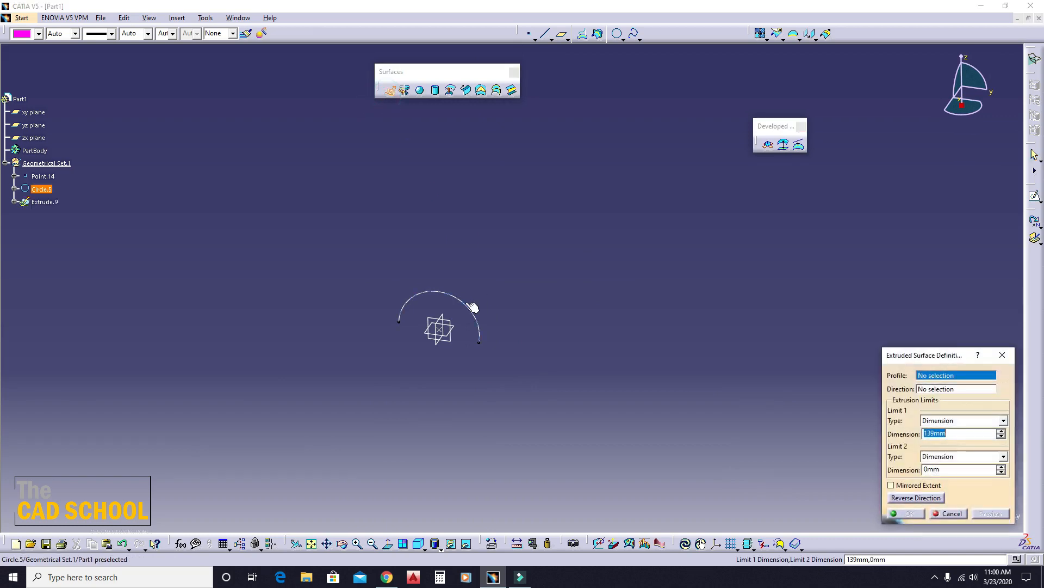
left_click(445, 351)
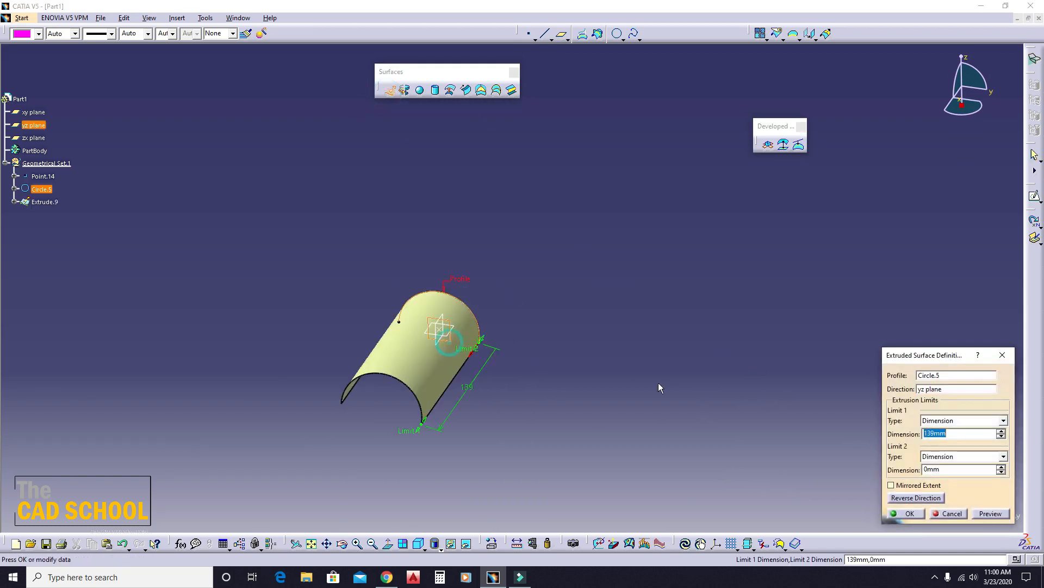
left_click(925, 498)
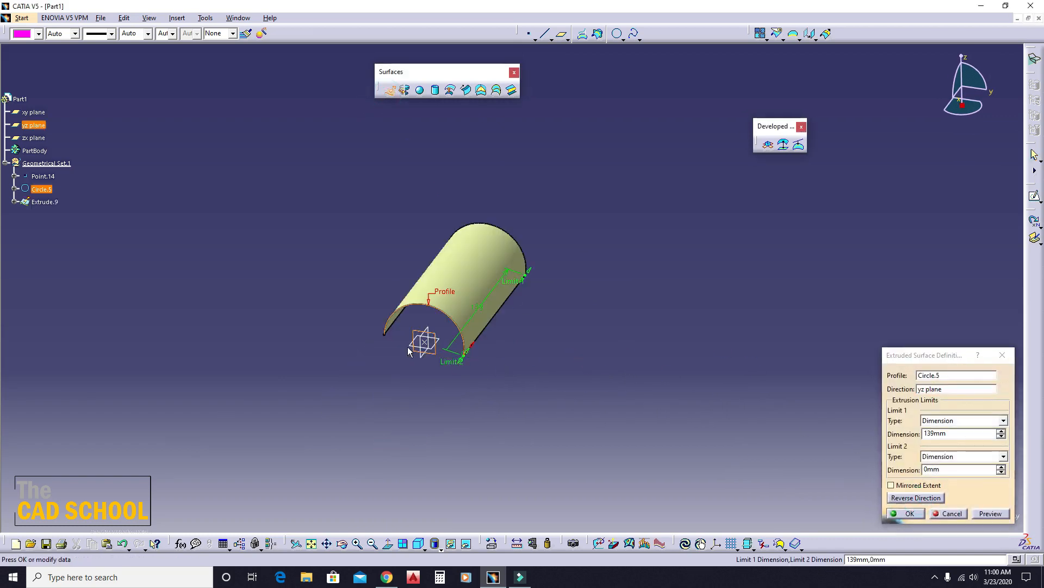
left_click(908, 513)
middle_click_drag(536, 248, 488, 287)
left_click(718, 314)
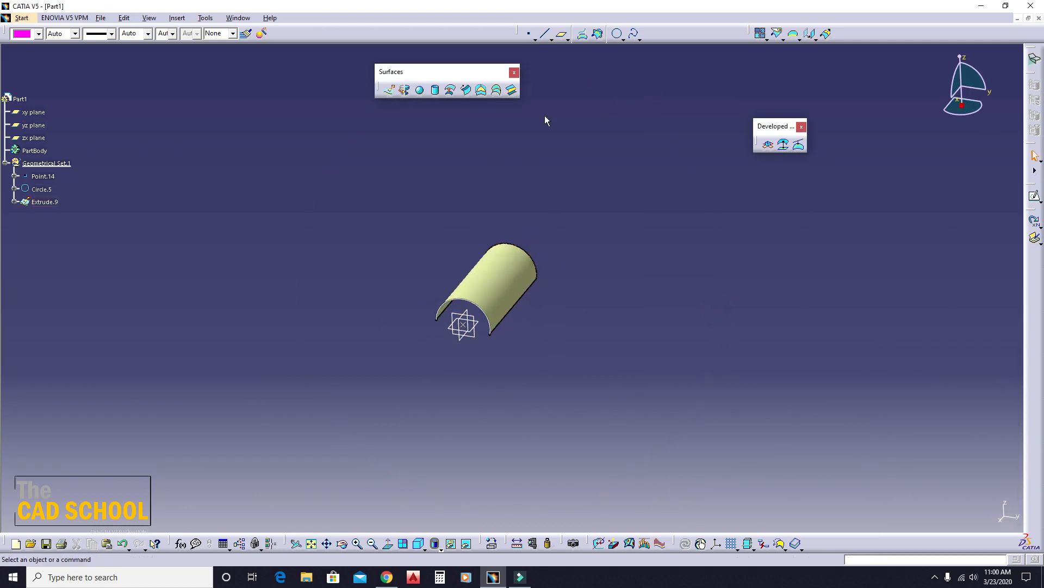
- Place a point on the yz plane above the arc, at about H 3 mm and V 77 mm
left_click(528, 33)
left_click(465, 327)
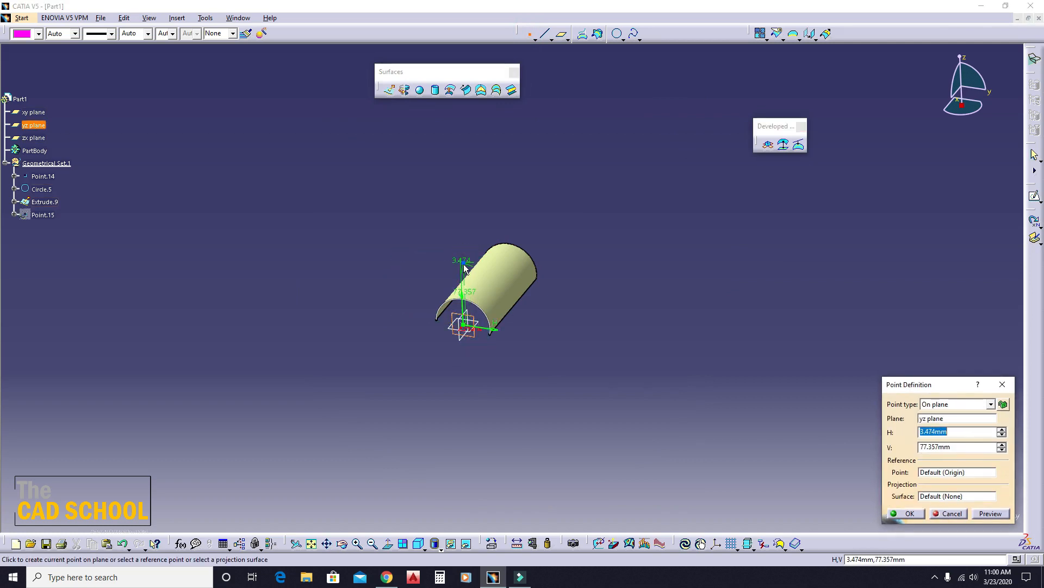
left_click(464, 264)
- Create a point-direction line from the point above the arc, normal to the yz plane, with start -126 mm and end 0 mm
left_click(545, 33)
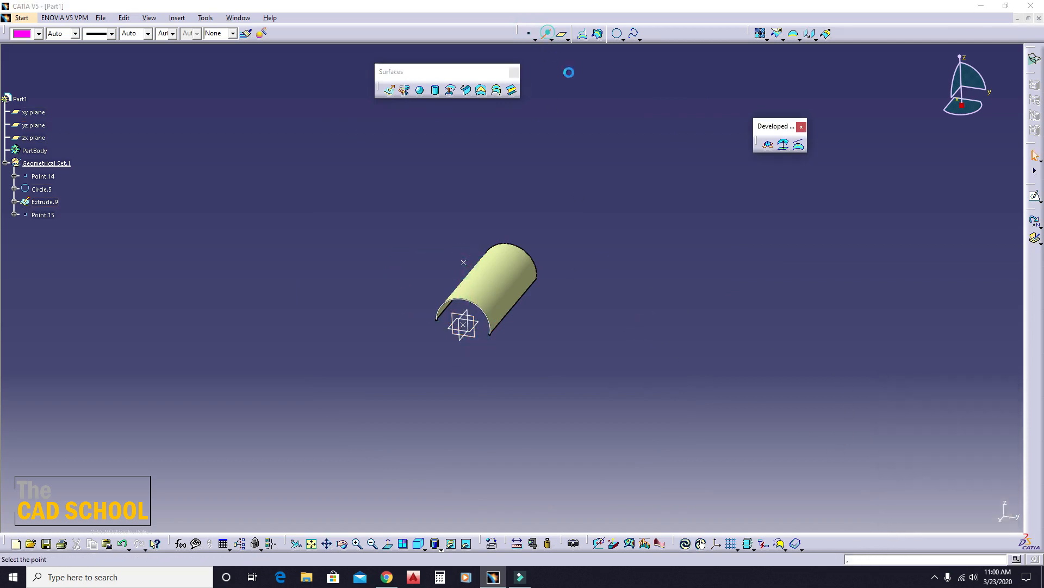
middle_click_drag(614, 272, 614, 243)
left_click(429, 246)
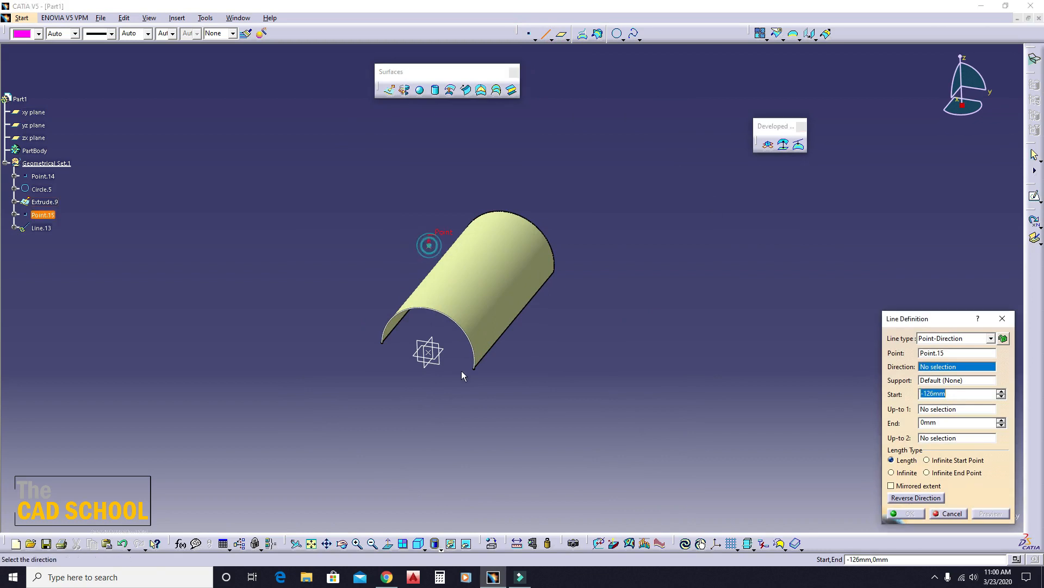
left_click(427, 353)
left_click(919, 517)
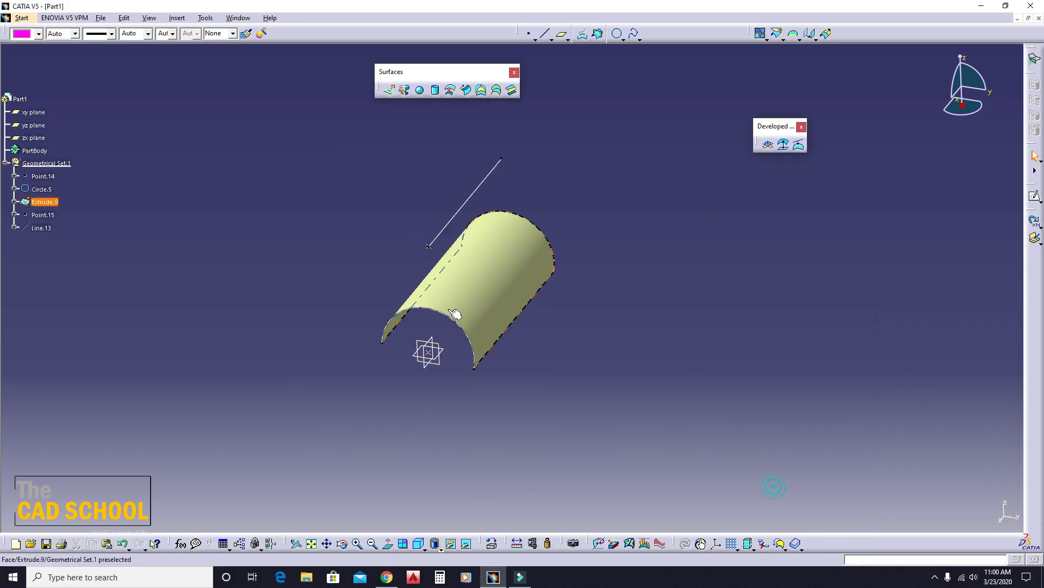
- Set up a With tangency surface sweep using the line as guide curve 1 and the extruded surface as tangency surface, and preview it
mouse_move(459, 315)
middle_mouse_down()
mouse_move(447, 350)
mouse_move(472, 309)
middle_mouse_up()
left_click(466, 90)
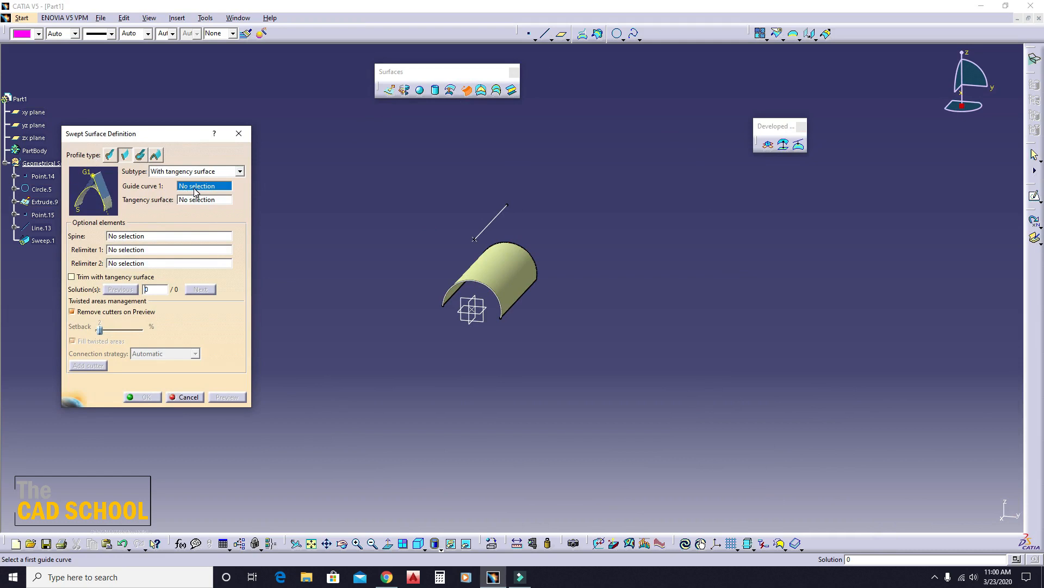
left_click(499, 221)
middle_click_drag(618, 344, 521, 265)
left_click(498, 249)
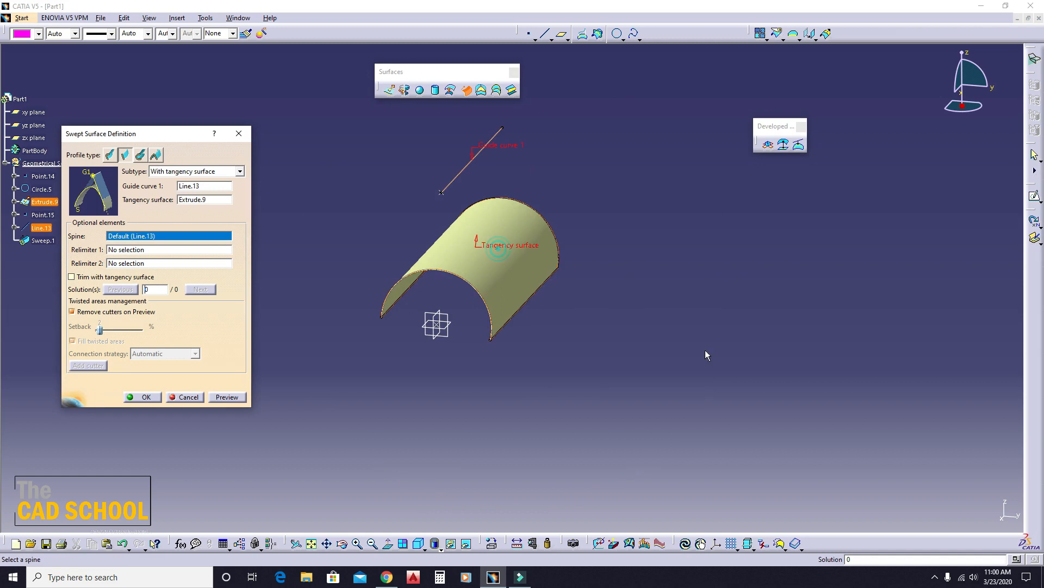
left_click(226, 397)
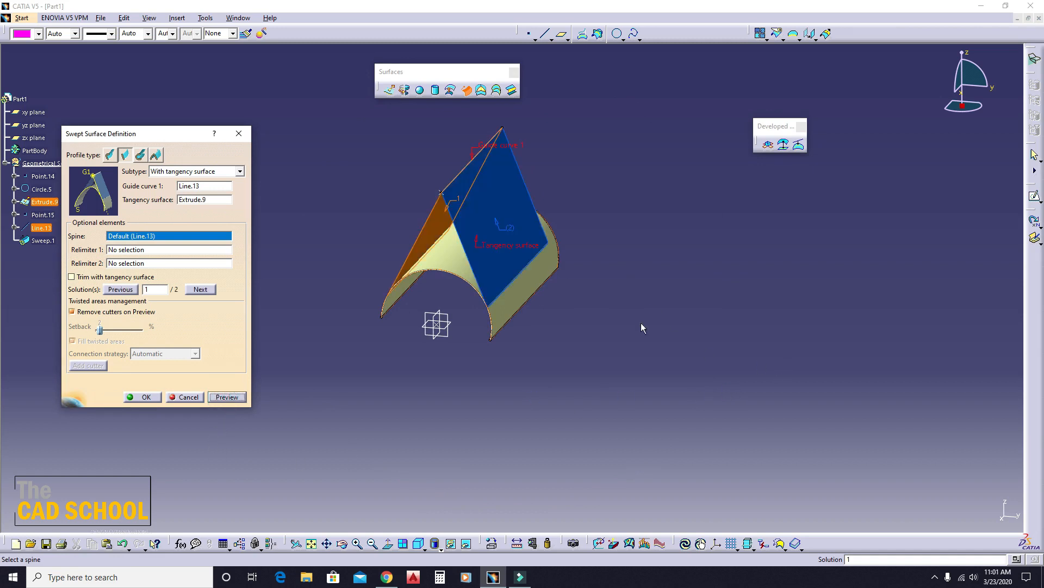
- Switch the tangency surface sweep between solutions 1 and 2, examining both tangent surfaces from each side
middle_click_drag(520, 249, 464, 298)
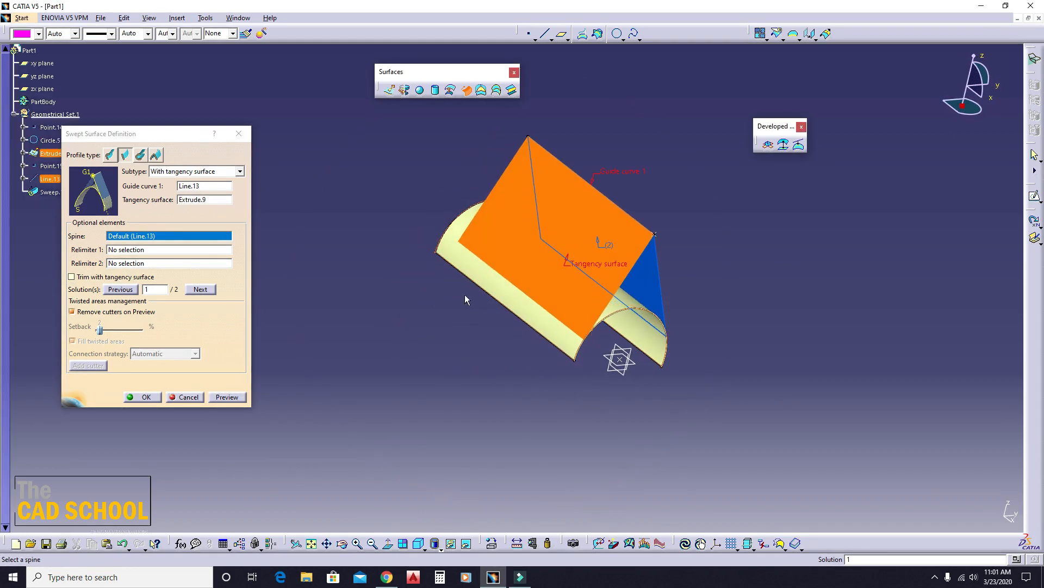
middle_click_drag(568, 365, 468, 327)
middle_click_drag(538, 254, 436, 340)
left_click(240, 400)
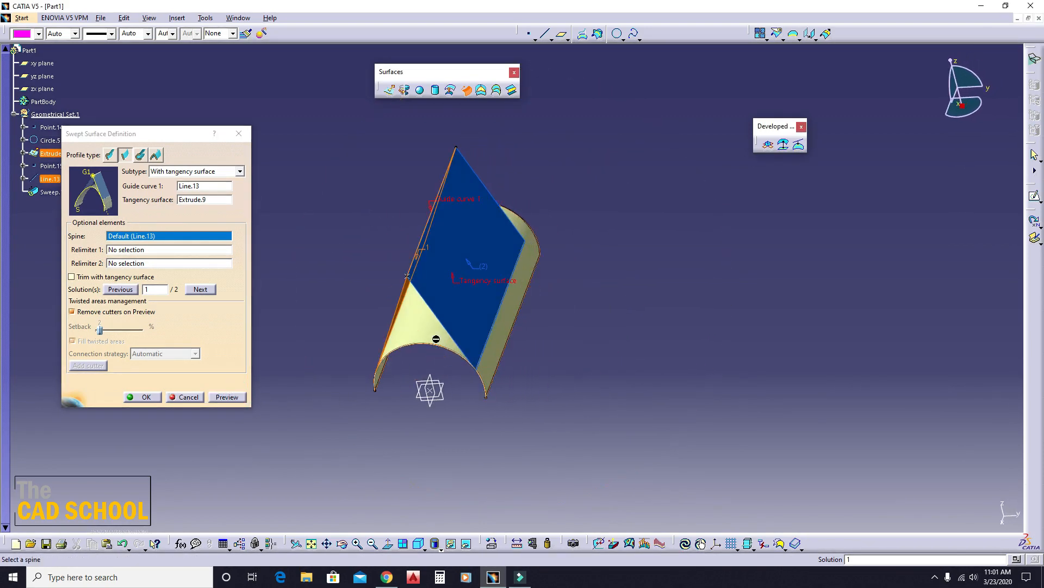
left_click(457, 253)
middle_click_drag(354, 273, 458, 321)
left_click(490, 266)
middle_click_drag(527, 329, 407, 315)
left_click(462, 262)
middle_click_drag(330, 318, 543, 320)
left_click(533, 249)
left_click(466, 227)
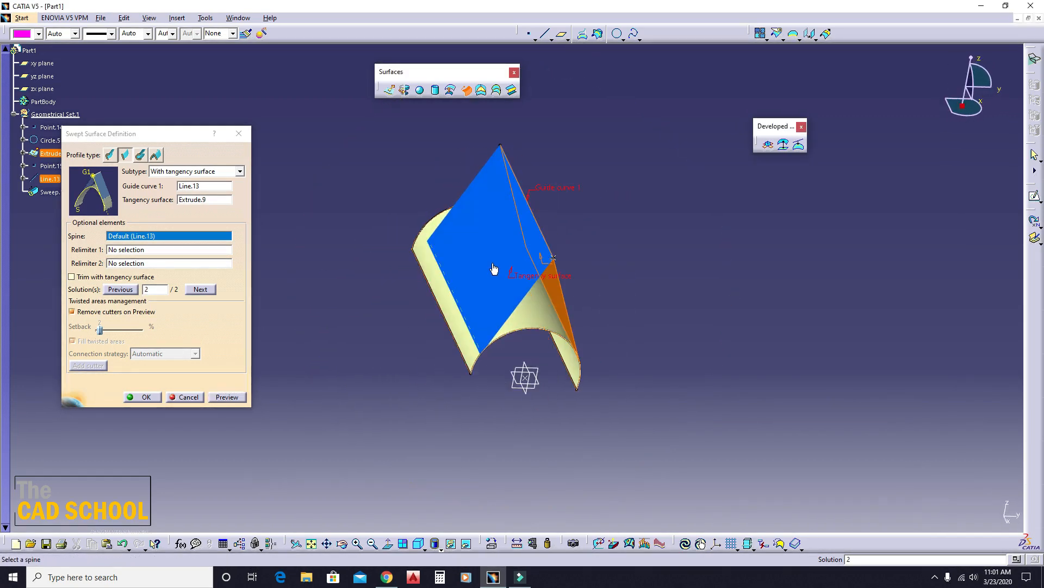
- Choose solution 1 for the tangency surface sweep and create the swept surface
left_click(492, 263)
middle_click_drag(567, 365, 443, 344)
left_click(145, 397)
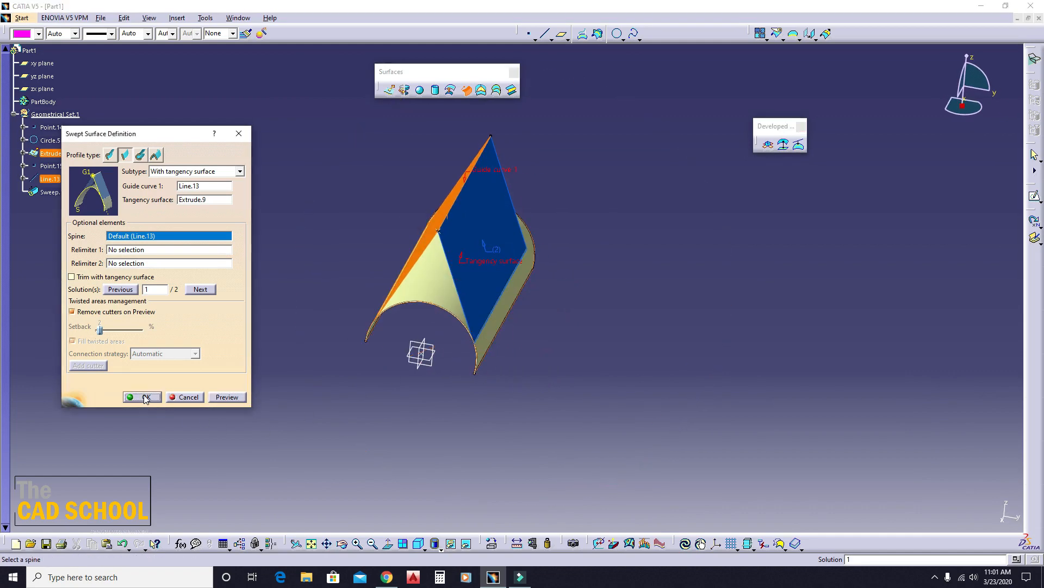
middle_click_drag(325, 368, 393, 327)
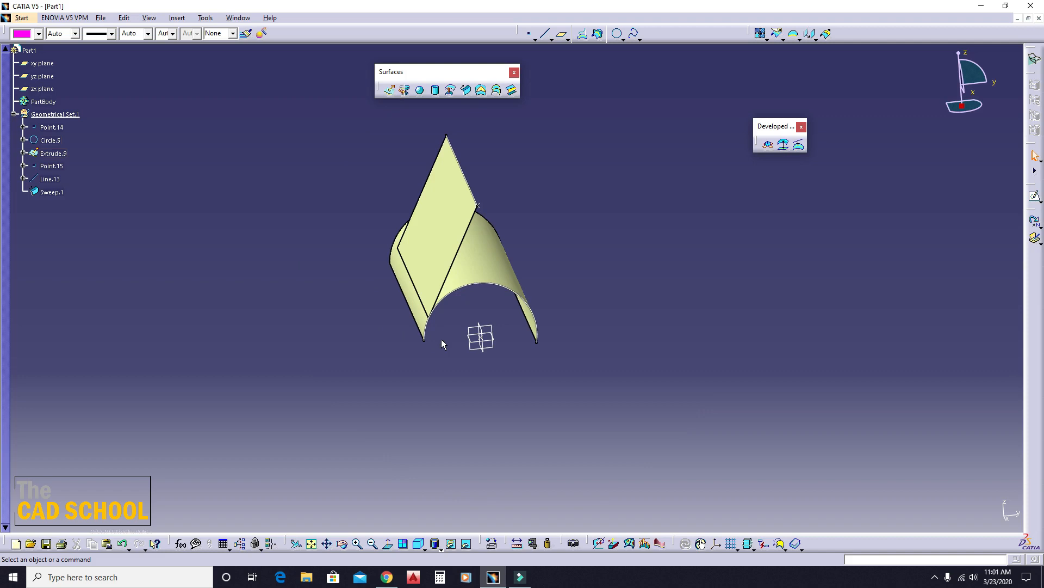
- Undo the tangency surface sweep and the line used as its guide curve
key("ctrl+z")
key("ctrl+z")
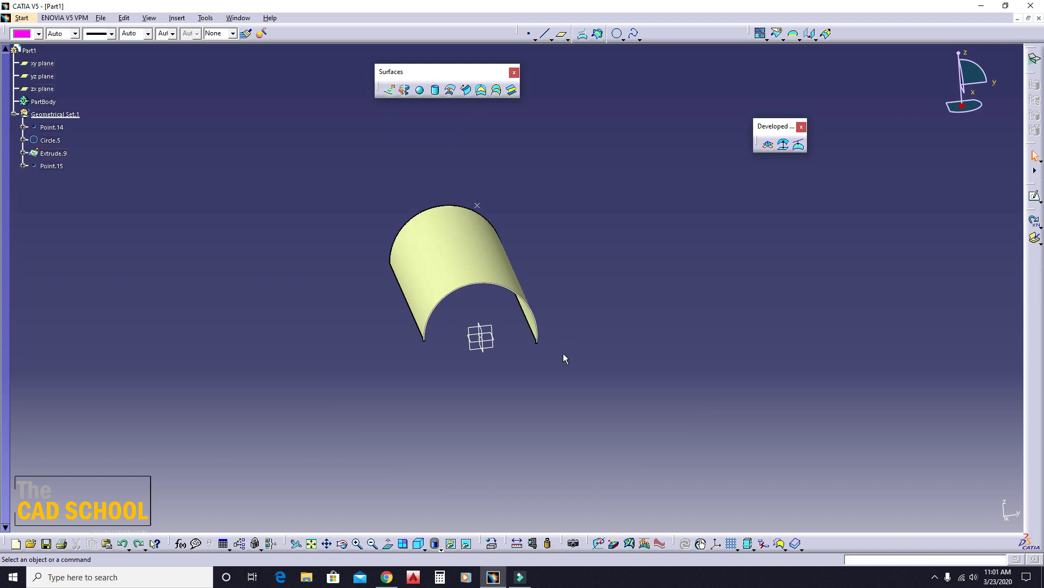
- Switch a new line-profile swept surface to the With draft direction subtype and close its definition without creating it
left_click(468, 88)
left_click(239, 171)
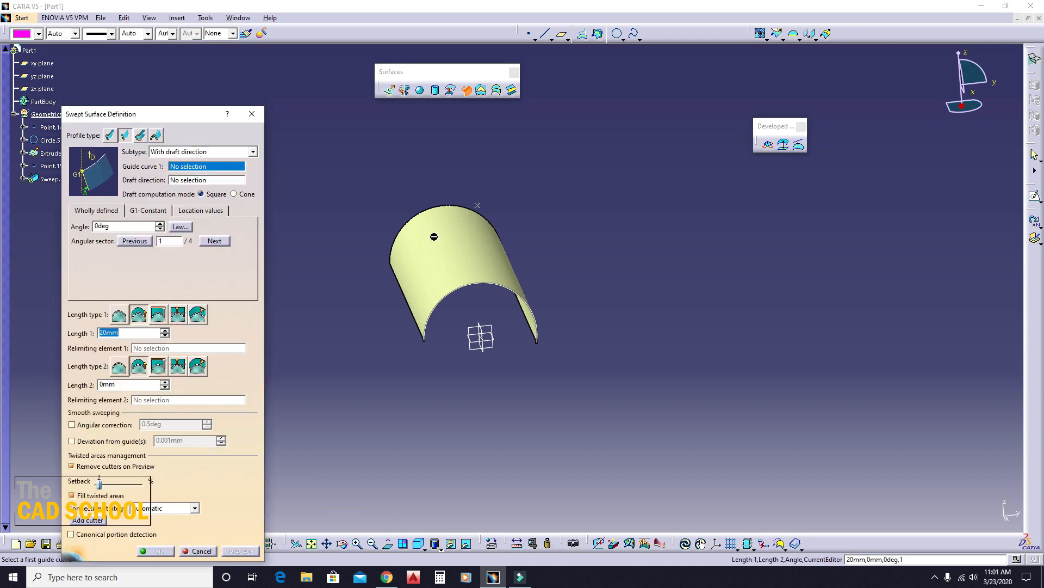
left_click(252, 113)
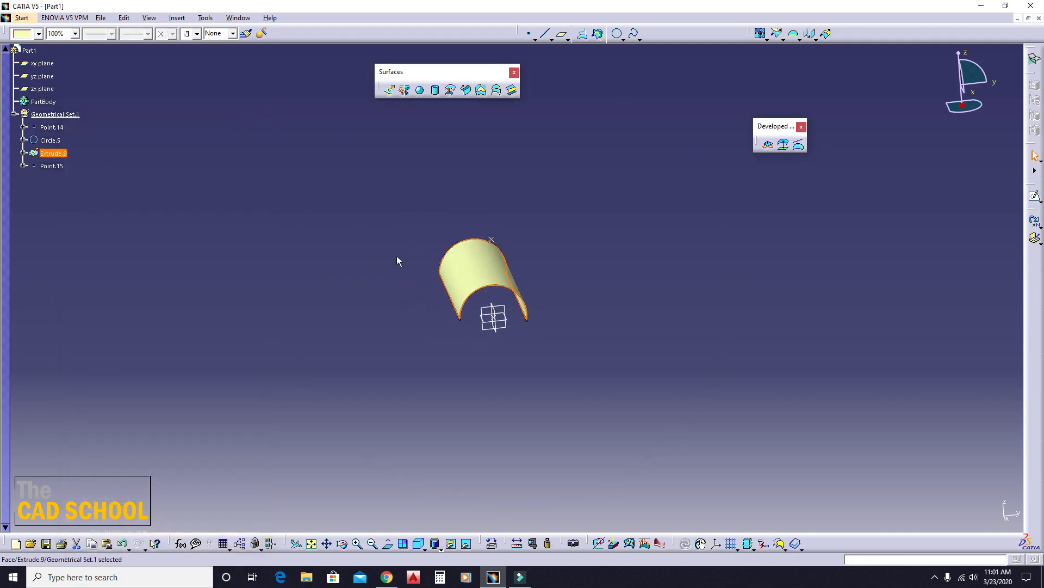
- Delete the extruded half-cylinder surface
left_click(300, 274)
middle_click_drag(581, 284, 411, 322)
right_click(465, 287)
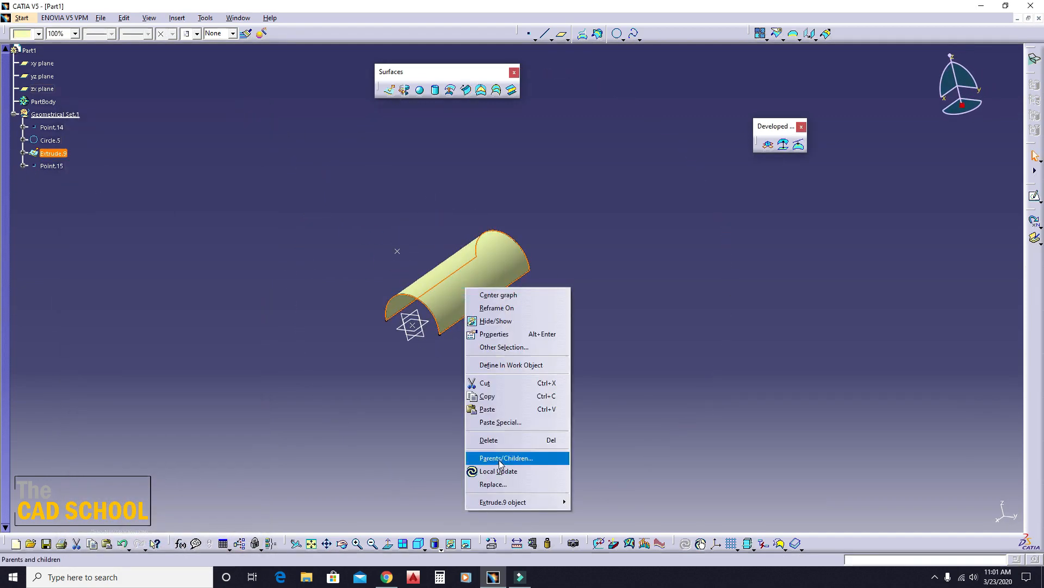
left_click(488, 440)
left_click(956, 511)
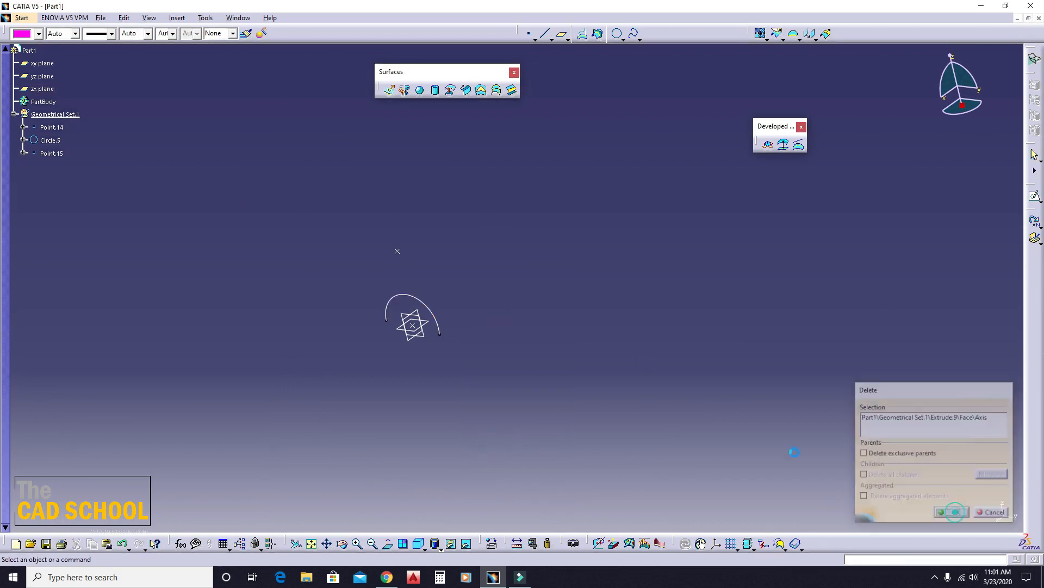
- Change the arc around the origin into a whole circle
left_click(632, 382)
middle_click_drag(359, 279, 426, 264)
left_click(467, 303)
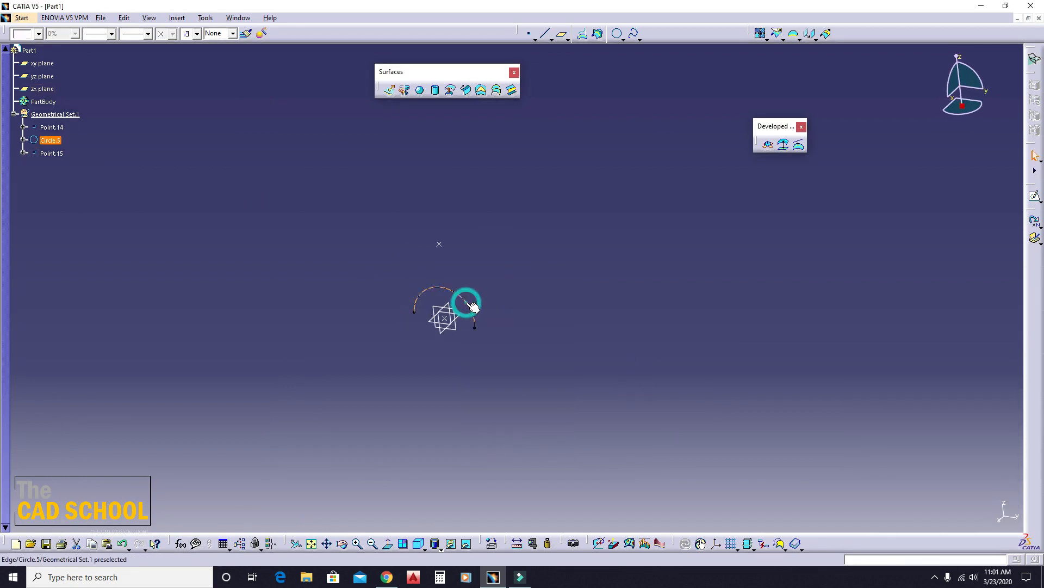
double_click(467, 302)
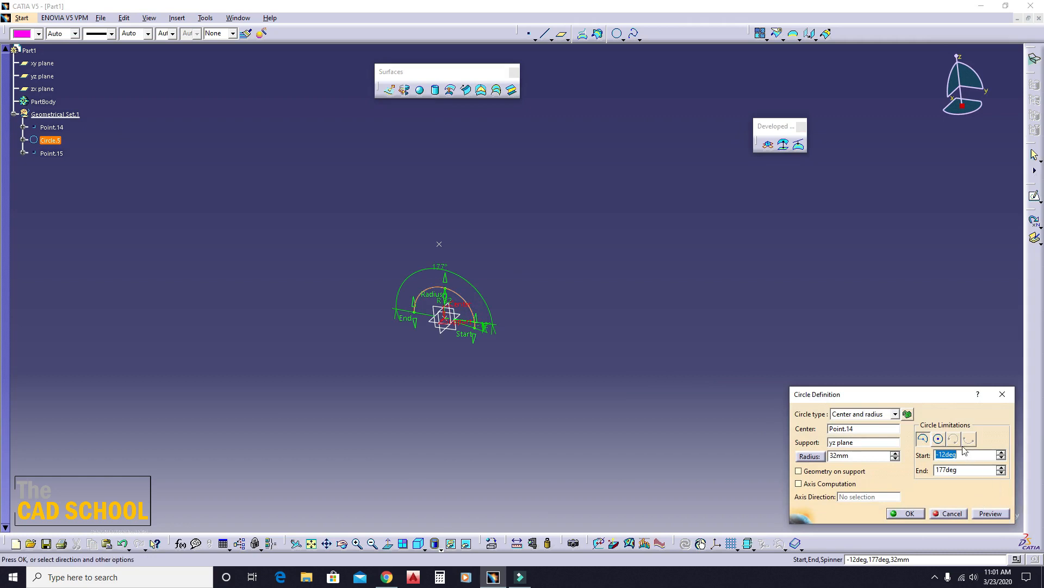
left_click(939, 439)
left_click(906, 513)
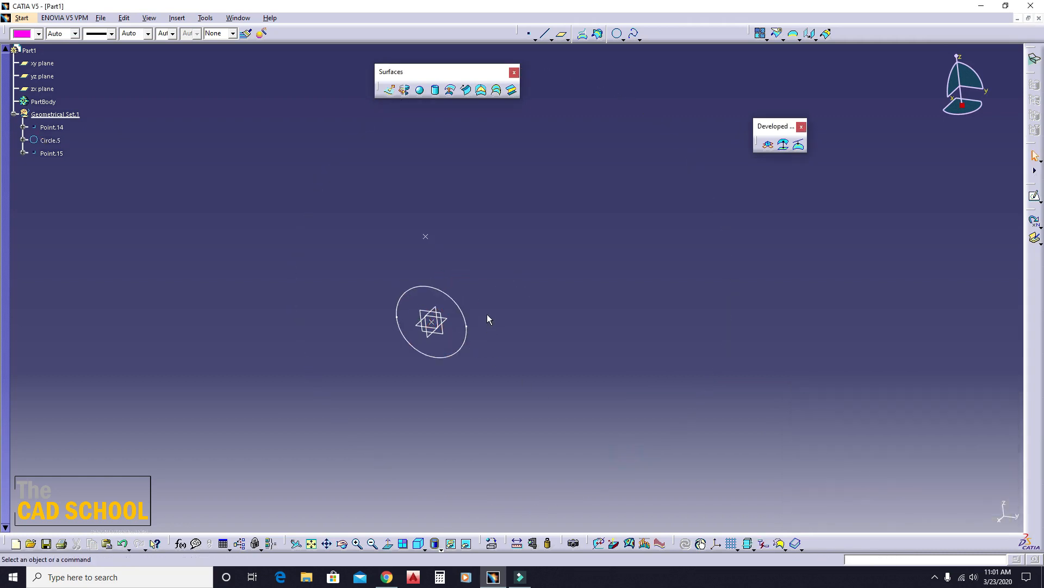
- Create a point-direction line from the circle's center, normal to the yz plane, with start -126 mm and end 0 mm
left_click(544, 37)
left_click(432, 321)
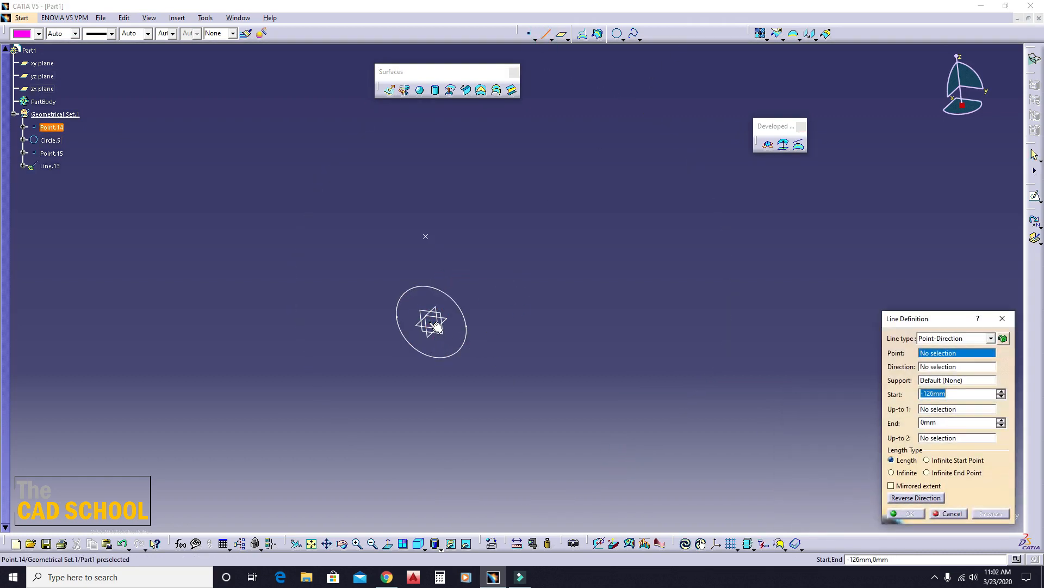
left_click(443, 335)
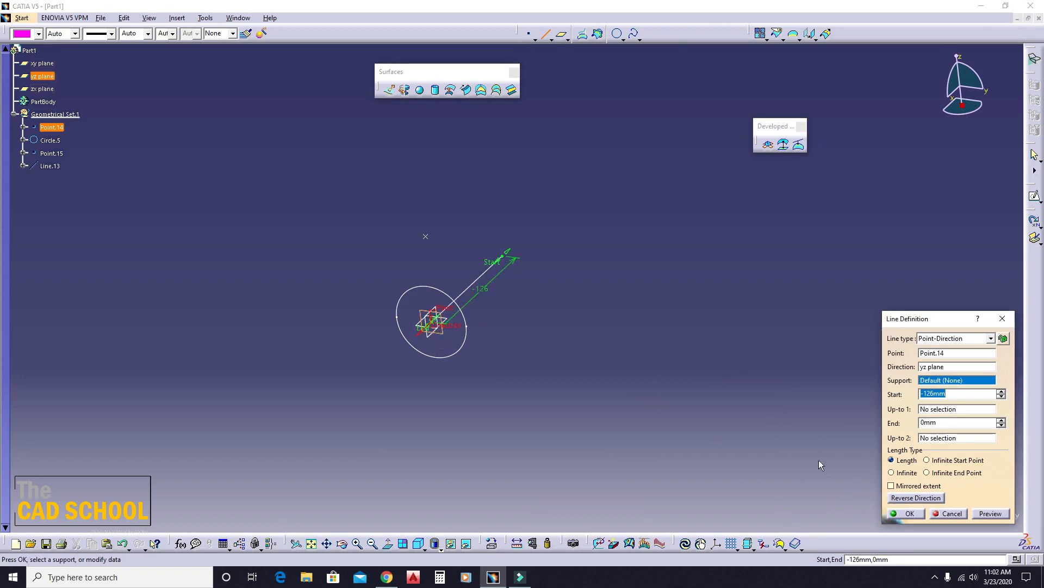
left_click(893, 517)
middle_click_drag(462, 342, 462, 297)
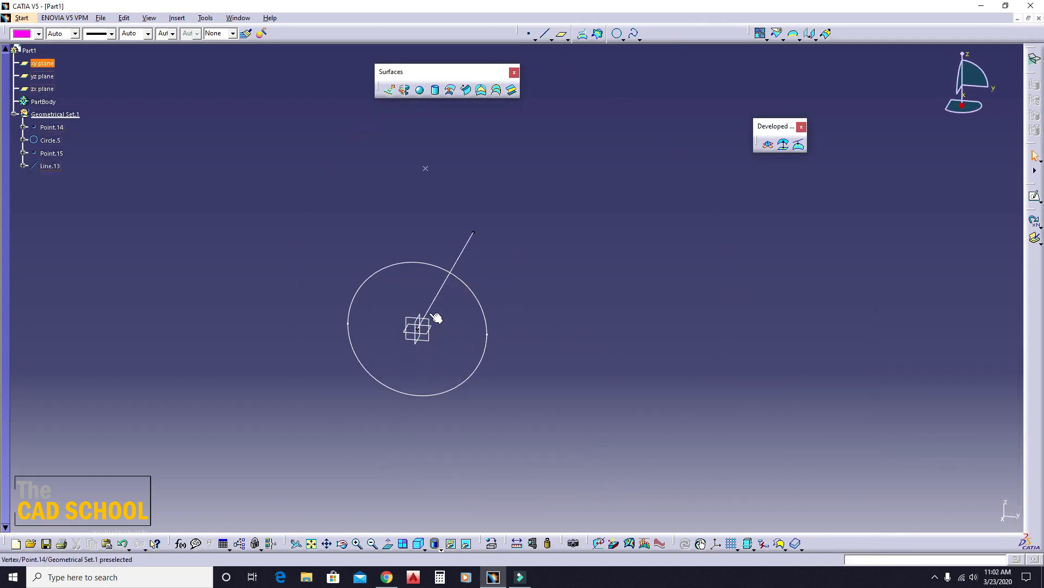
left_click(466, 89)
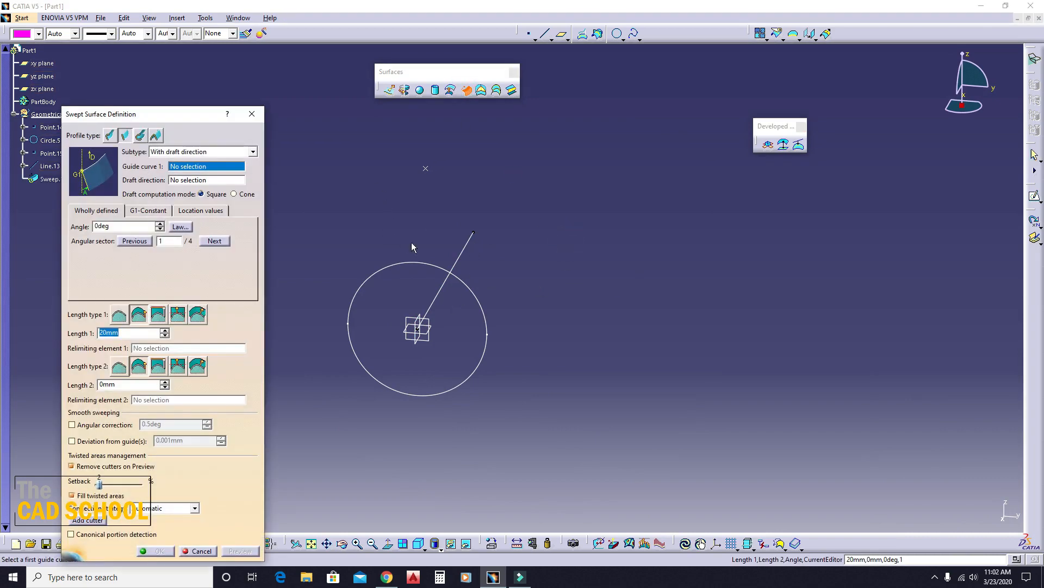
left_click(468, 242)
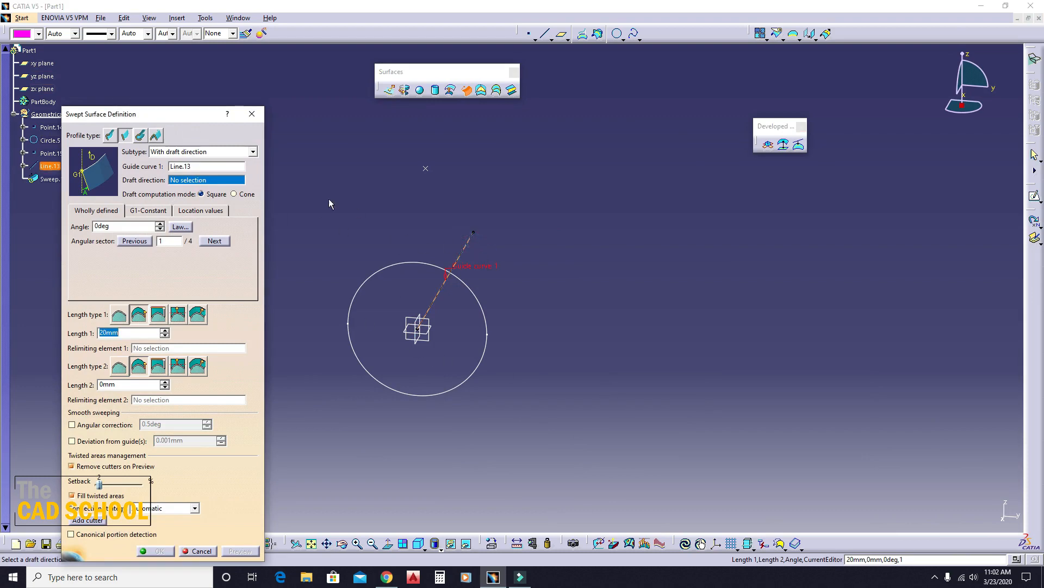
key("Escape")
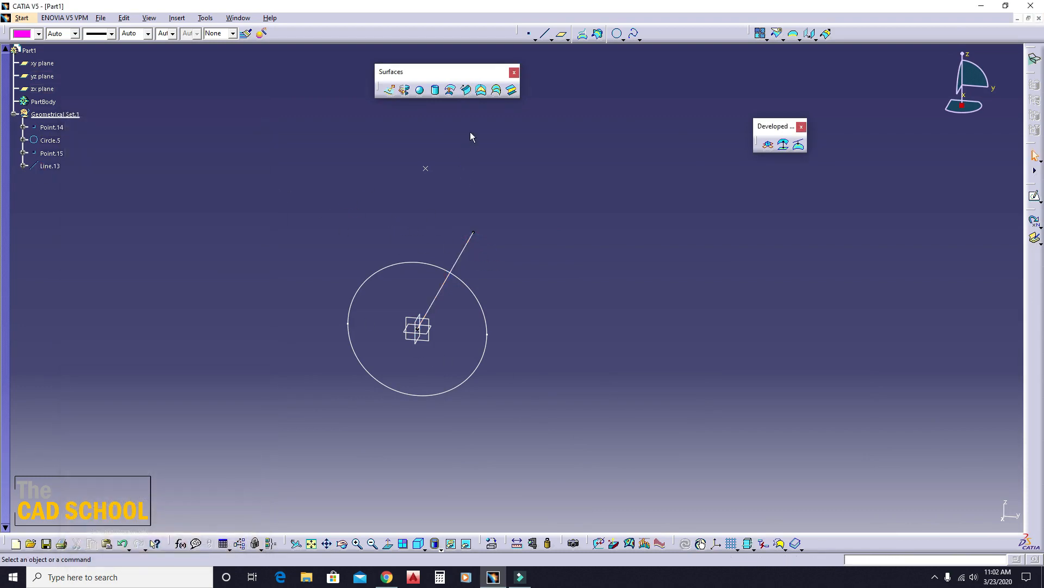
- Set up a With draft direction sweep using the circle as guide curve 1, the line as draft direction, and length 1 of 50 mm
left_click(466, 94)
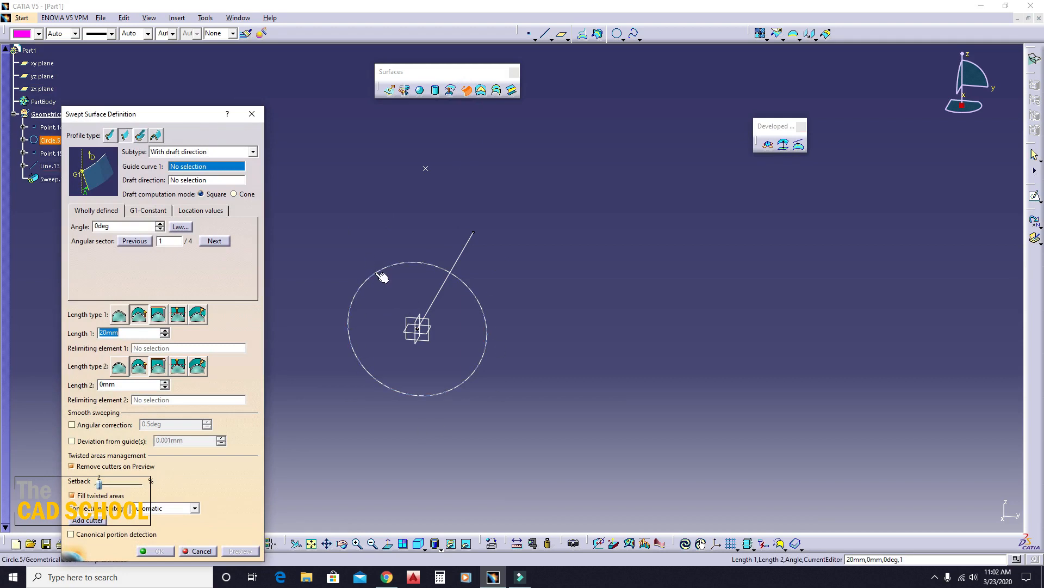
left_click(377, 273)
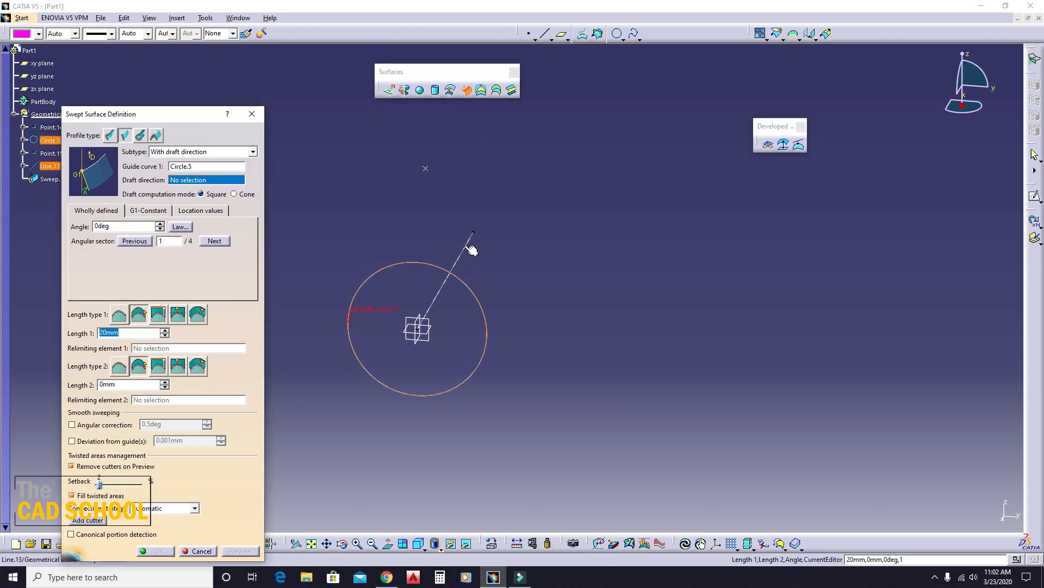
left_click(466, 246)
middle_click_drag(560, 370, 473, 374)
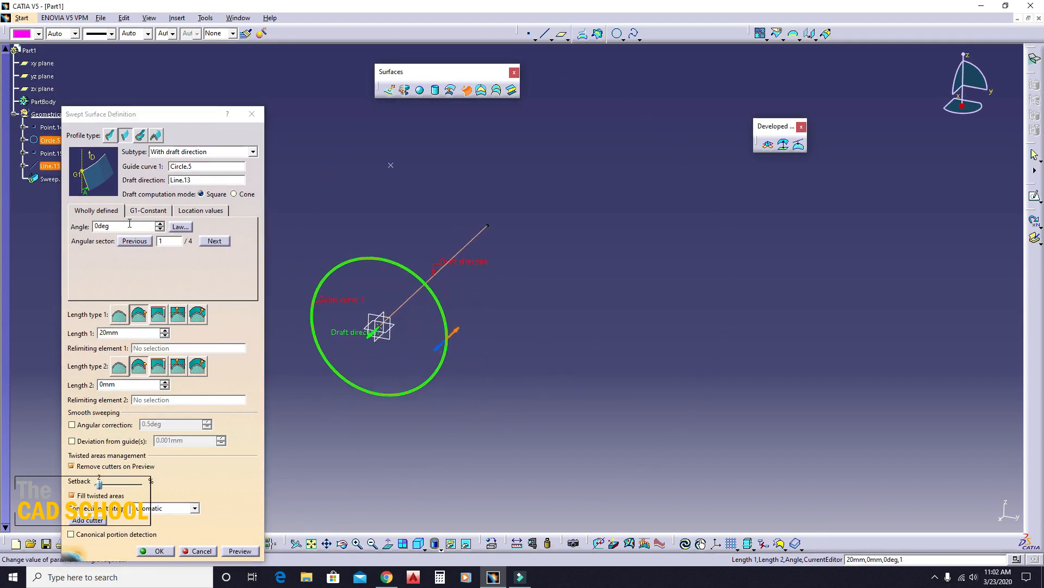
double_click(131, 333)
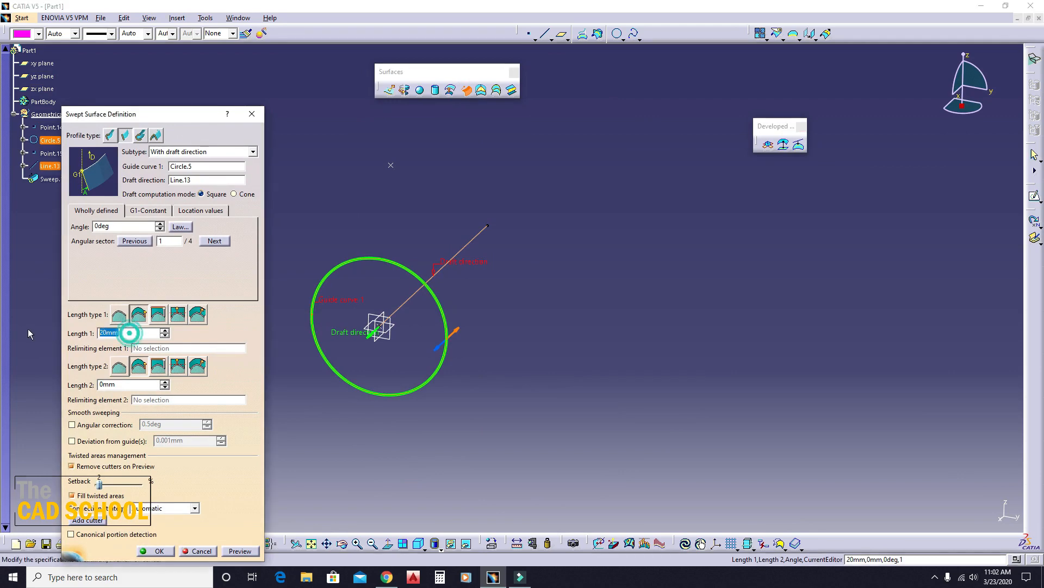
type("50")
left_click(567, 371)
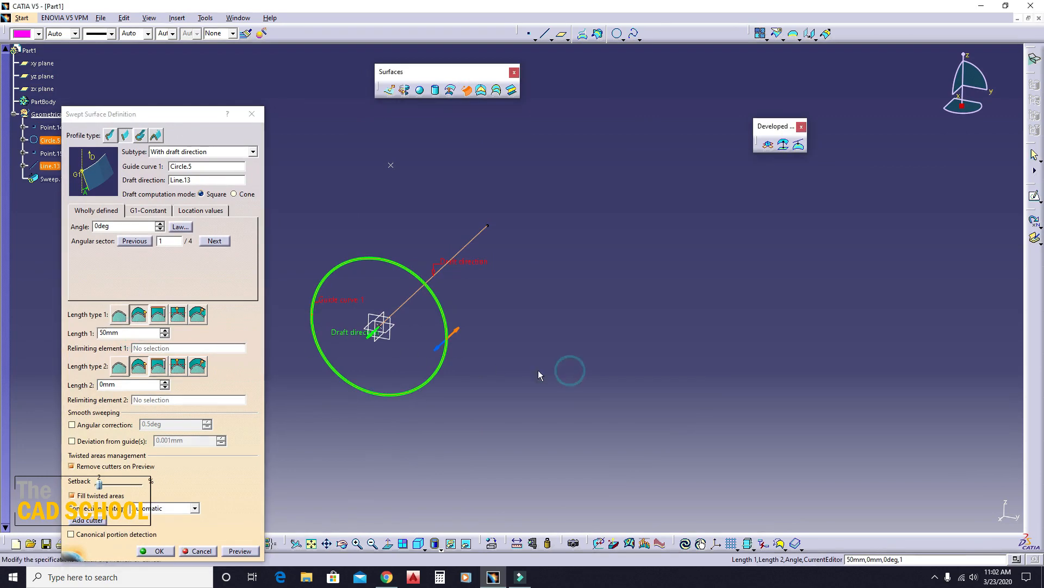
- Set the draft angle to 20 deg, preview the sweep, and inspect the flared surface from the side
double_click(108, 226)
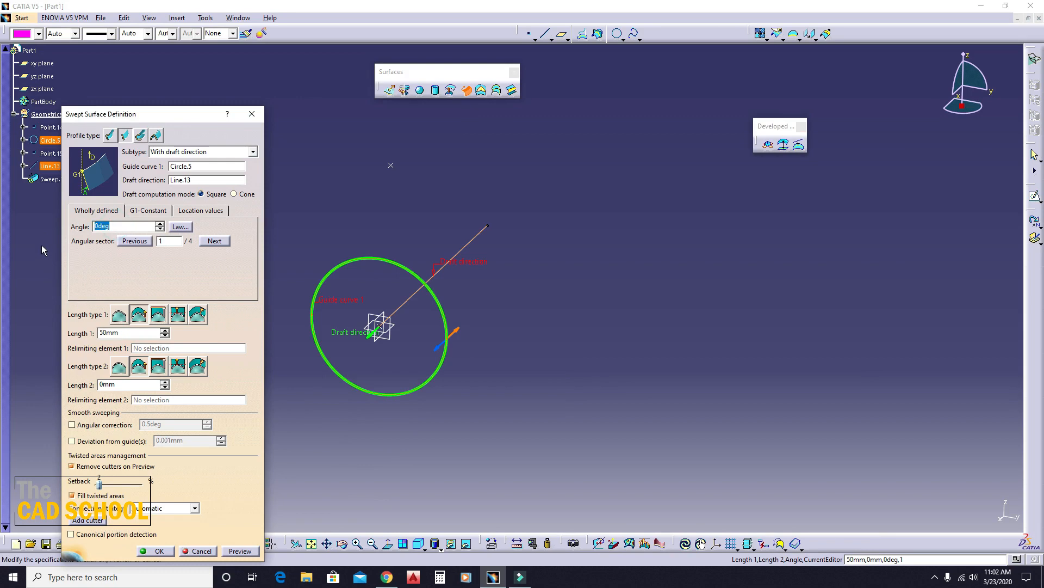
type("20")
left_click(631, 347)
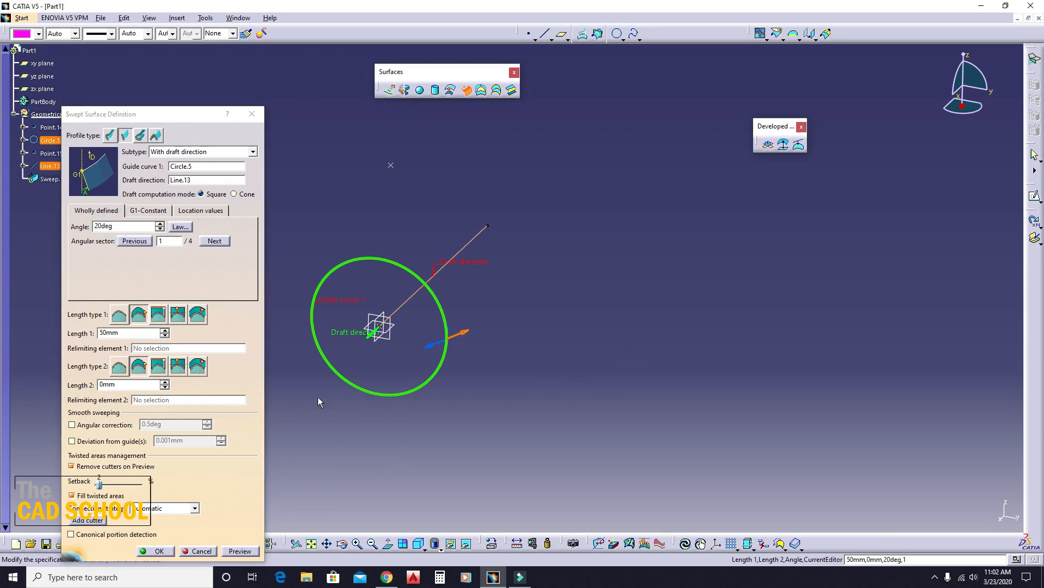
left_click(231, 552)
middle_click_drag(520, 351, 376, 348)
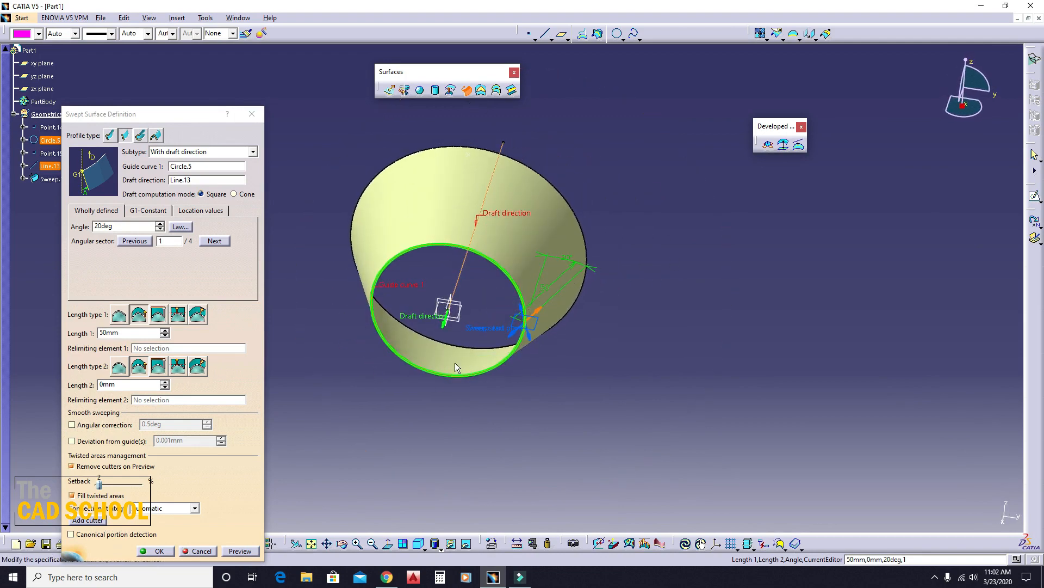
middle_click_drag(455, 362, 560, 419)
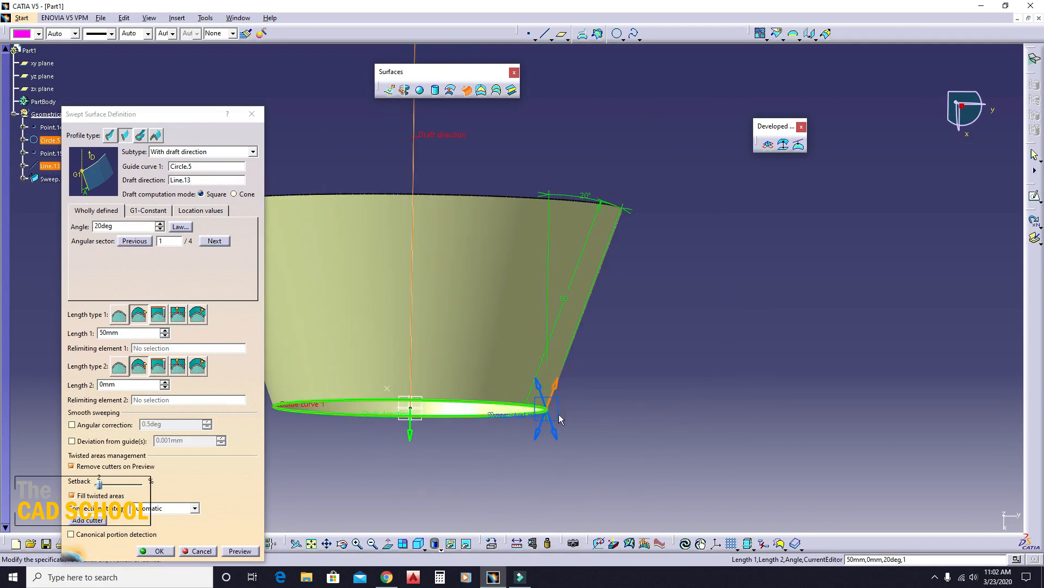
- Set the draft angle to 10 deg and preview the sweep
double_click(115, 226)
type("10")
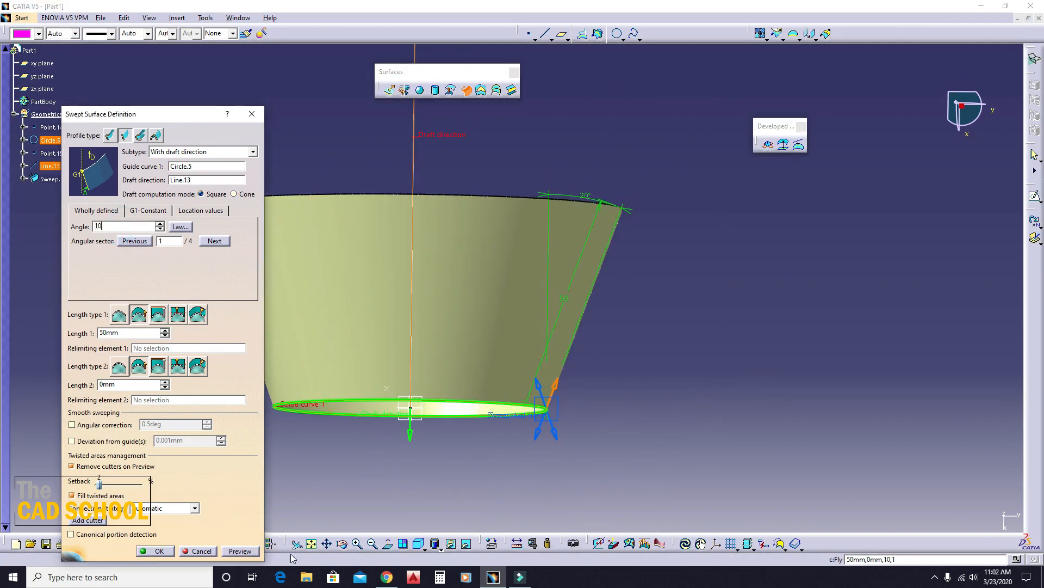
left_click(244, 549)
middle_click_drag(694, 351, 687, 433)
- Set length 1 of the draft direction sweep to 100 mm, preview it, and inspect the surface
left_click_drag(131, 336, 18, 336)
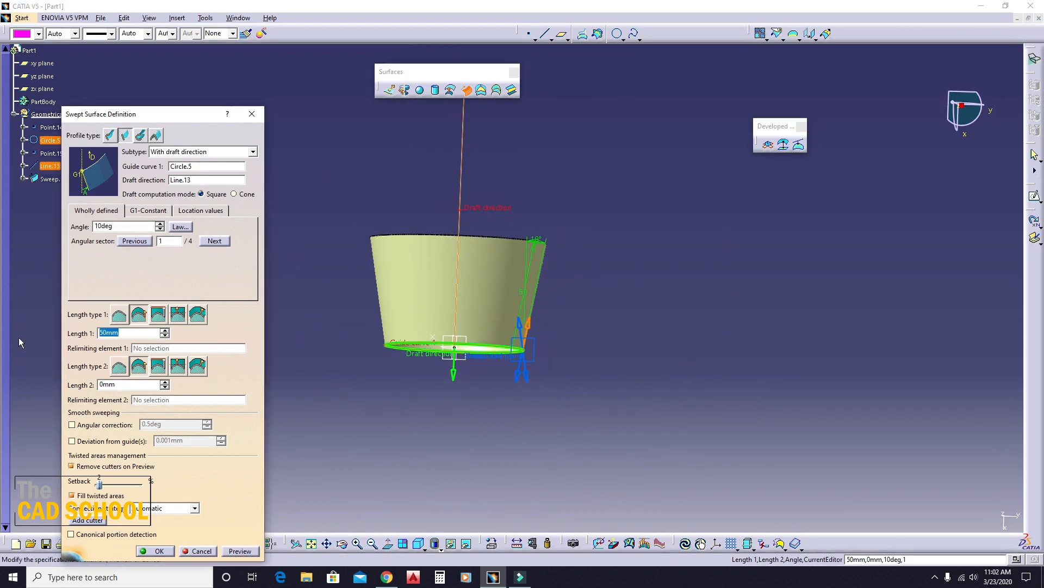
type("100")
left_click(710, 420)
left_click(245, 550)
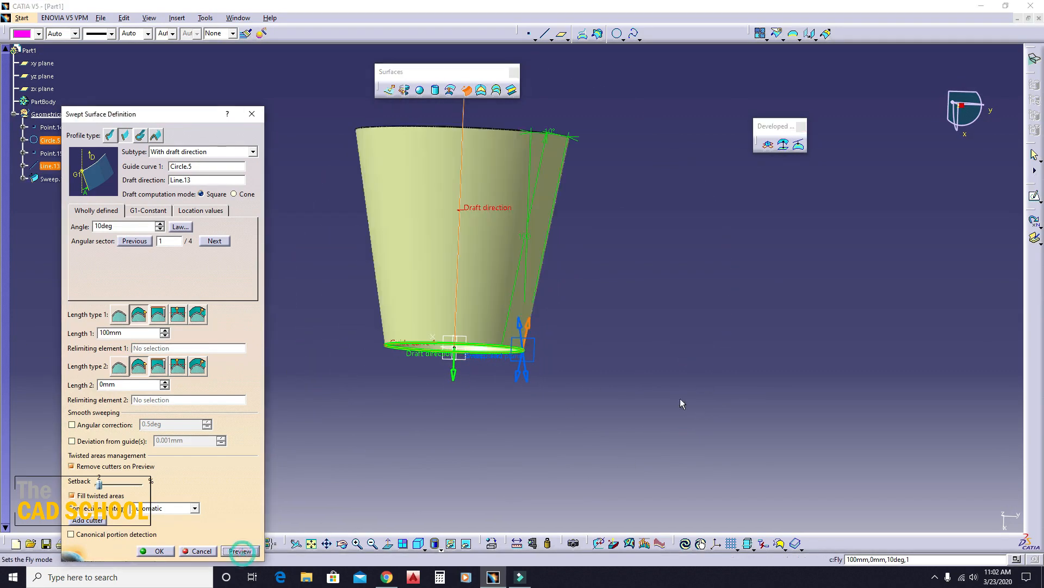
left_click(706, 376)
middle_click_drag(707, 376, 358, 345)
middle_click_drag(468, 338, 543, 351)
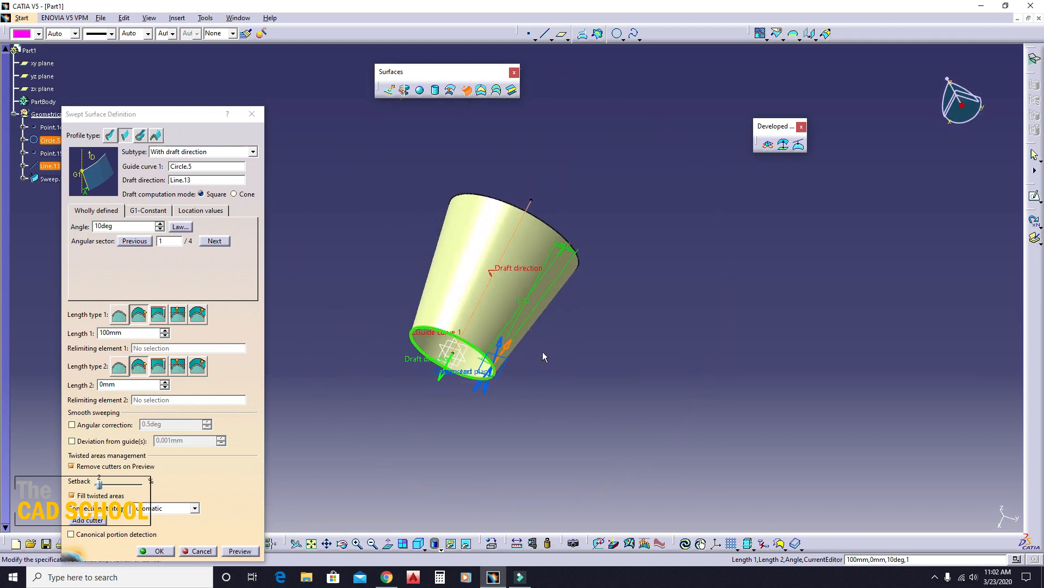
- Set length 2 of the sweep to 50 mm, preview it, and close the definition without creating the surface
double_click(138, 383)
type("50")
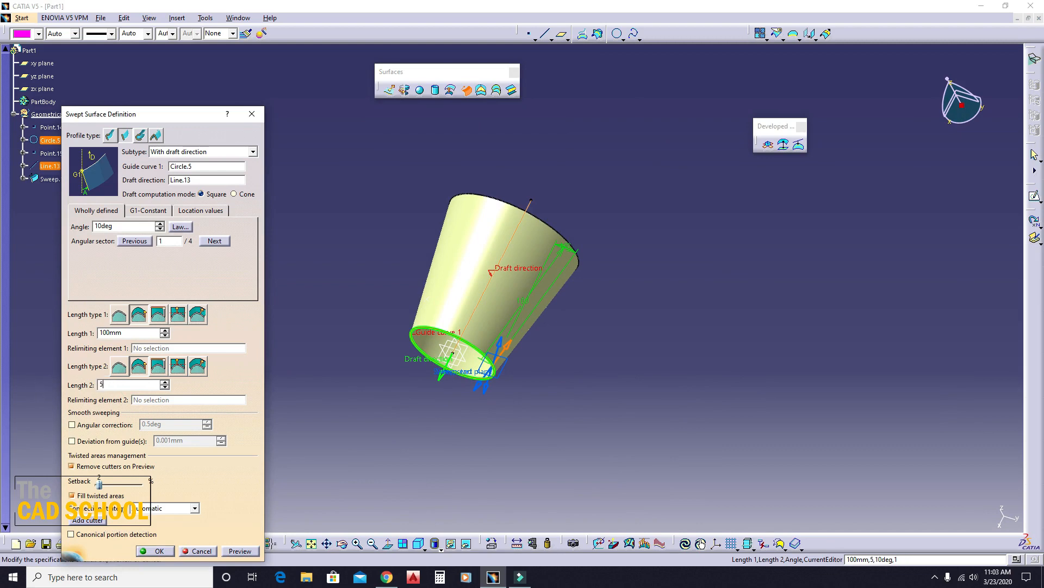
left_click(452, 495)
left_click(238, 551)
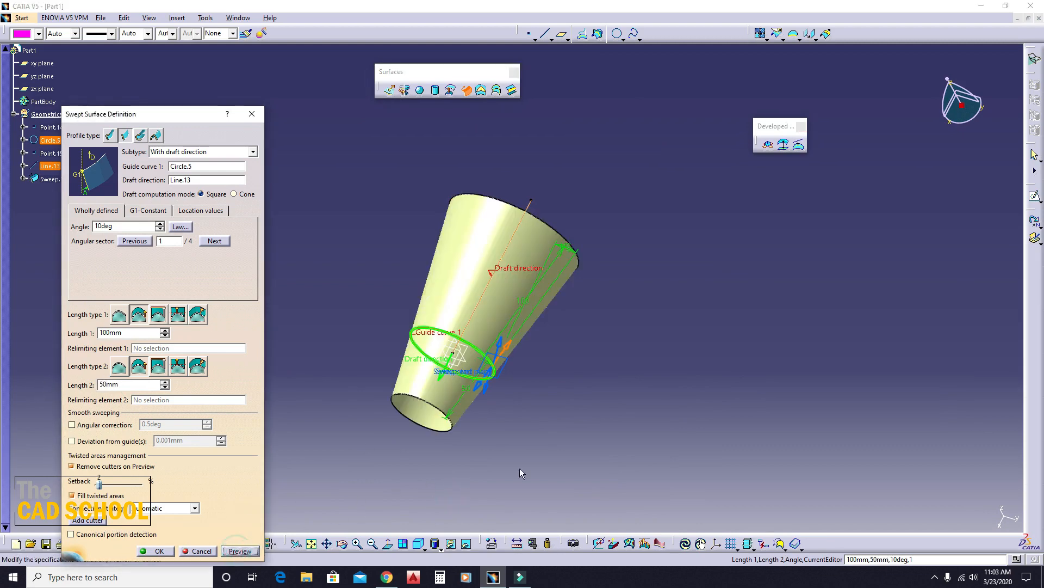
middle_click_drag(528, 441, 549, 371)
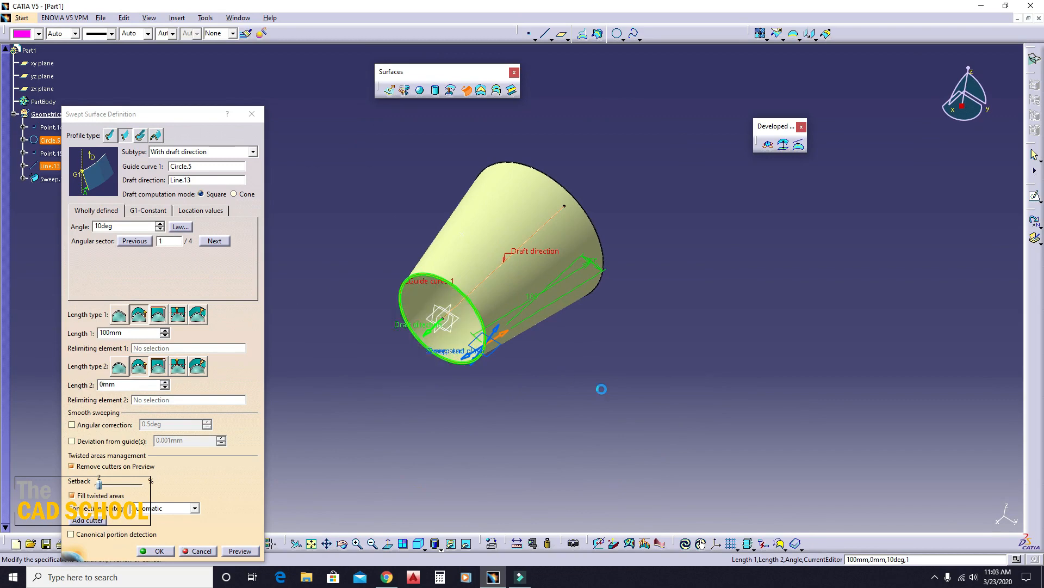
left_click(253, 114)
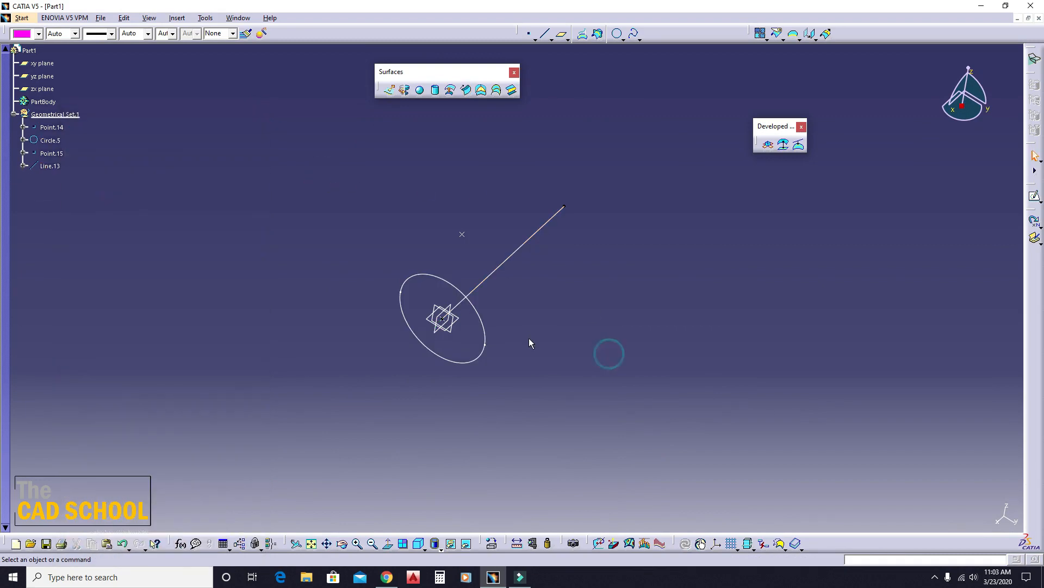
- Open a new sweep with the With two tangency surfaces subtype, review its required inputs, and close the definition
left_click(469, 91)
left_click(172, 152)
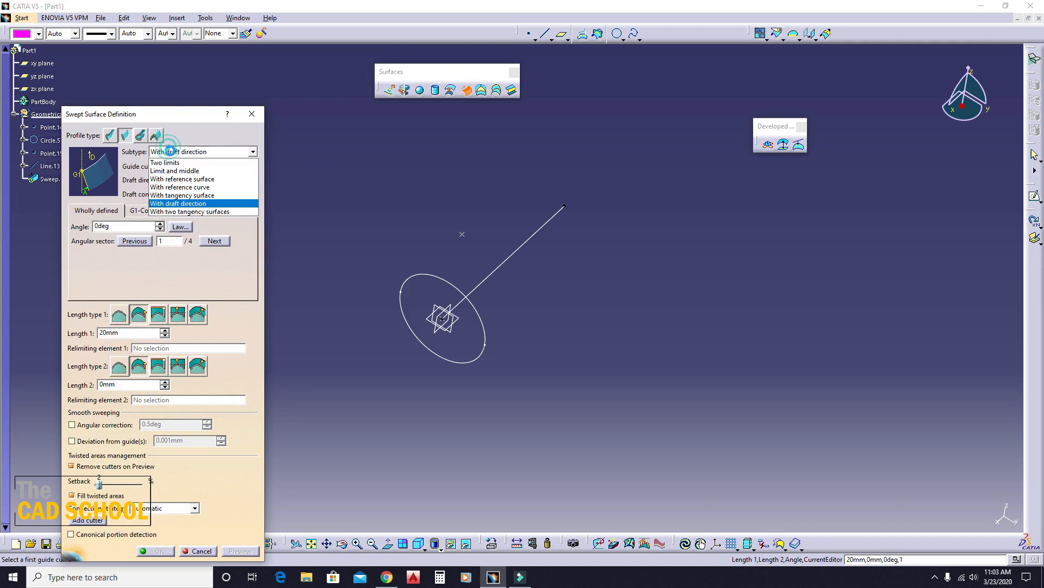
left_click(176, 212)
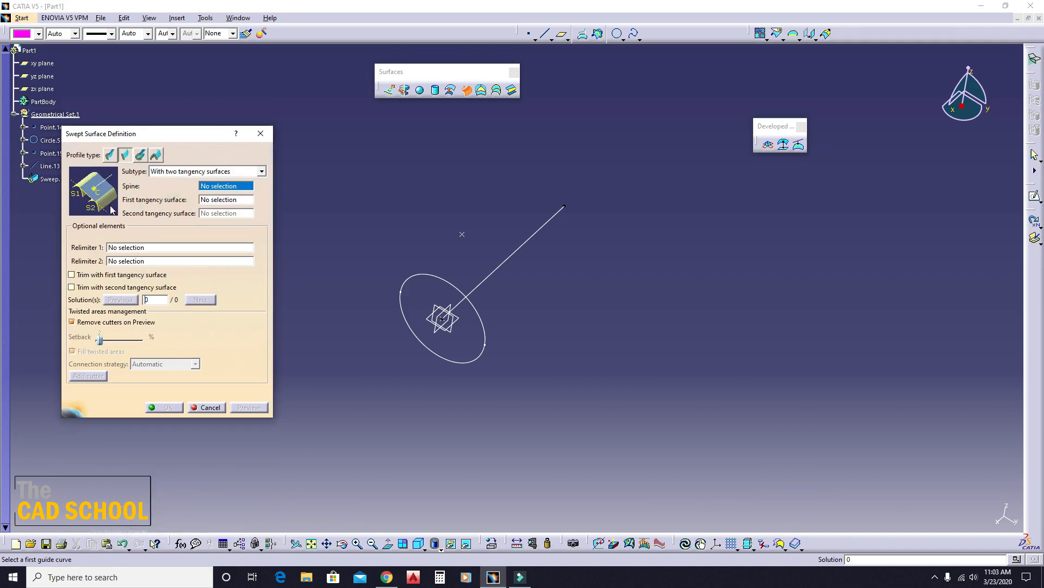
left_click(263, 129)
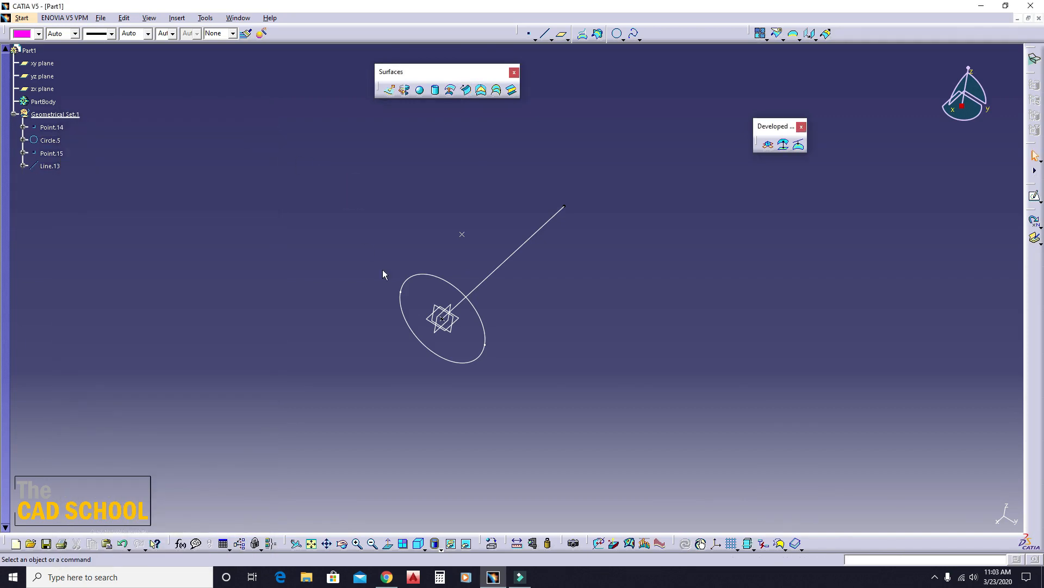
middle_click_drag(388, 331, 457, 348)
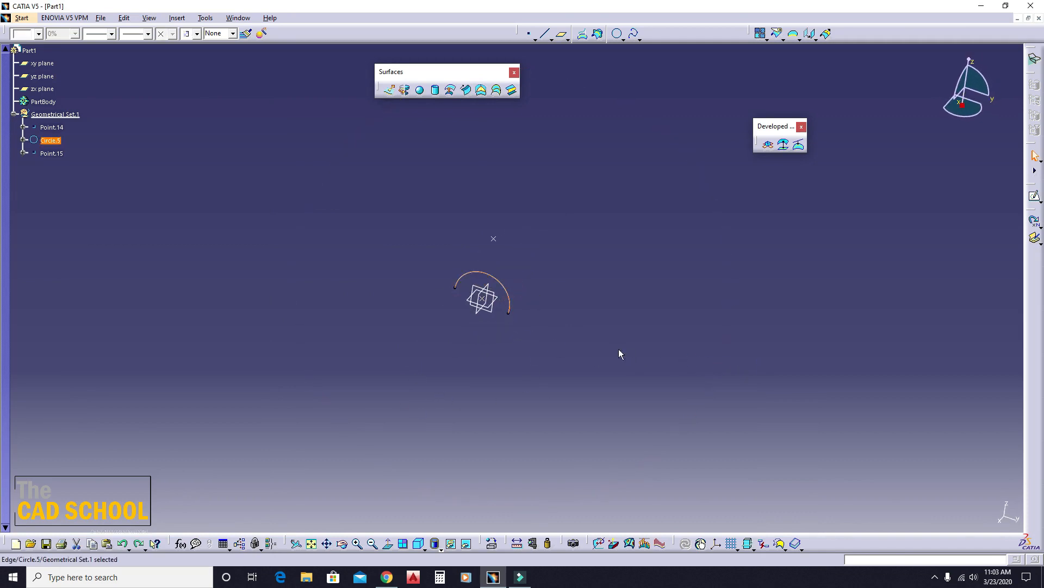
- Extrude the arc into a 139 mm surface along the yz plane direction, with the extrusion direction reversed
middle_click_drag(625, 315, 562, 273)
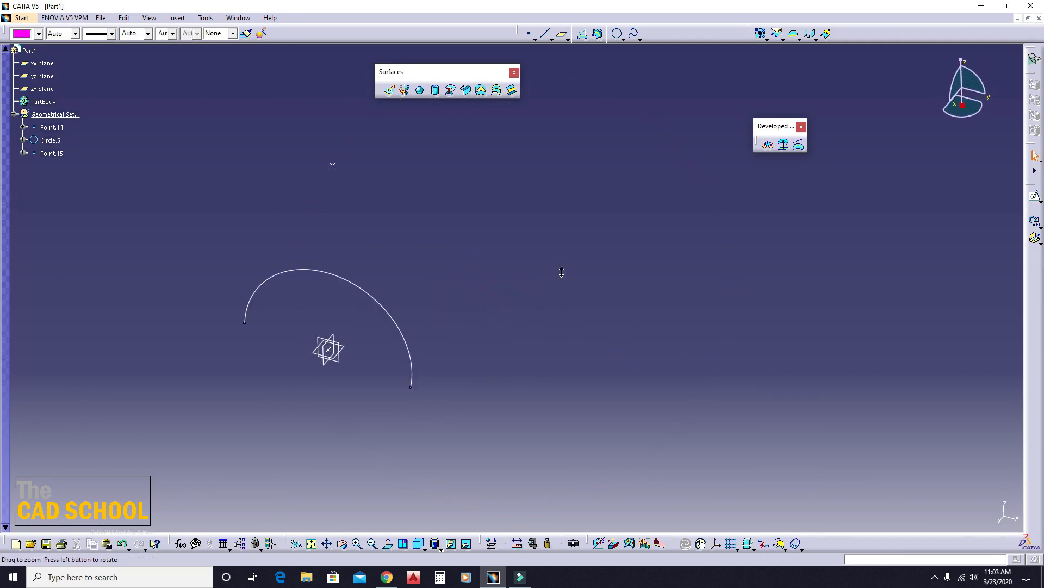
middle_click_drag(450, 359, 507, 387)
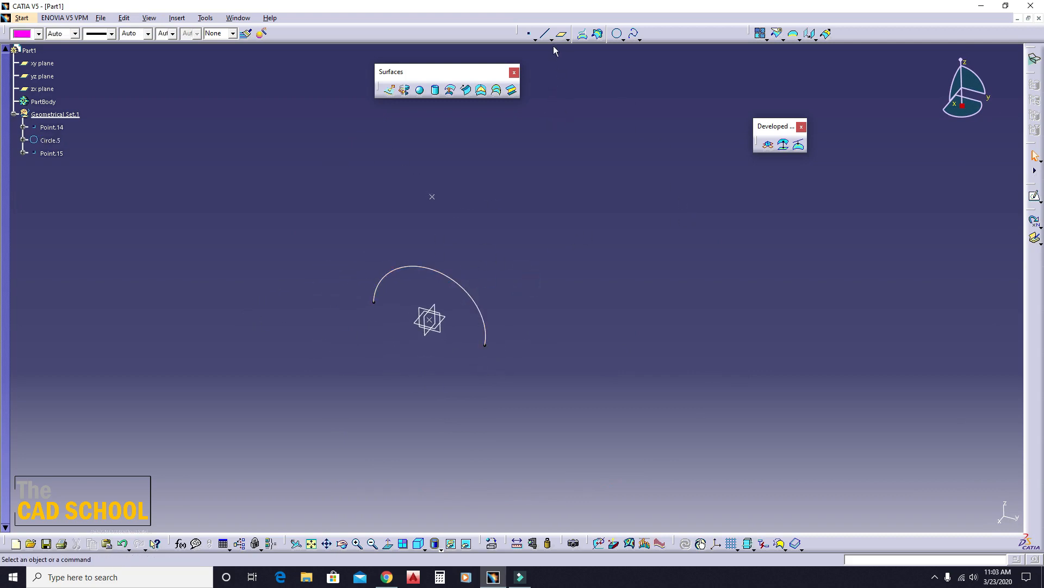
left_click(389, 90)
left_click(454, 284)
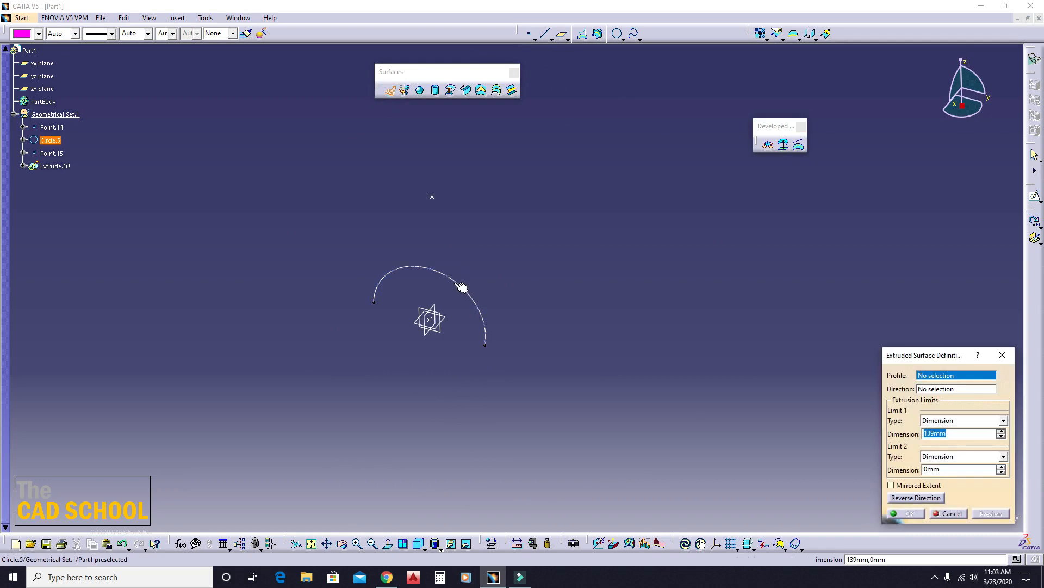
left_click(444, 333)
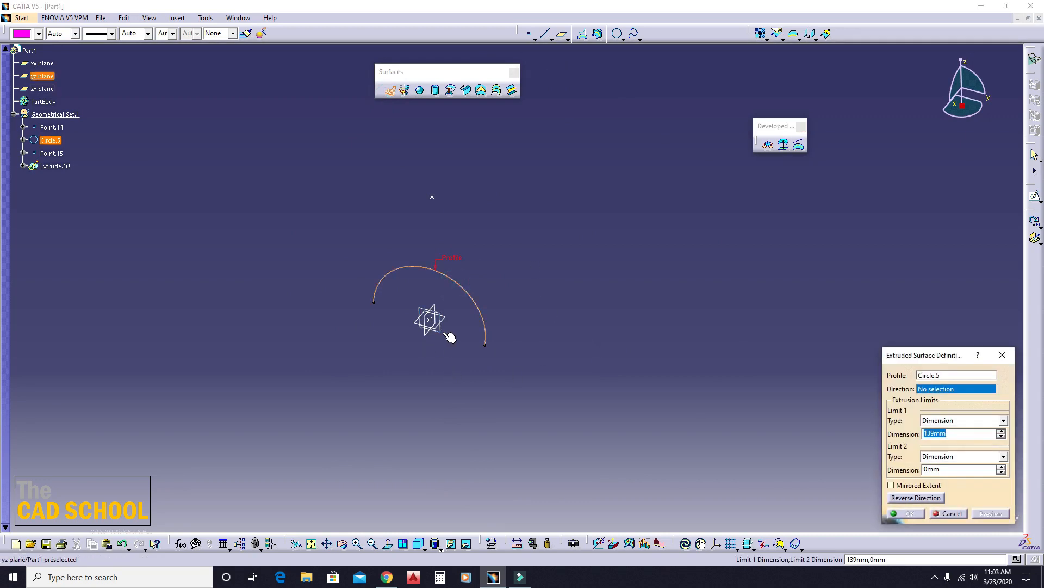
left_click(914, 500)
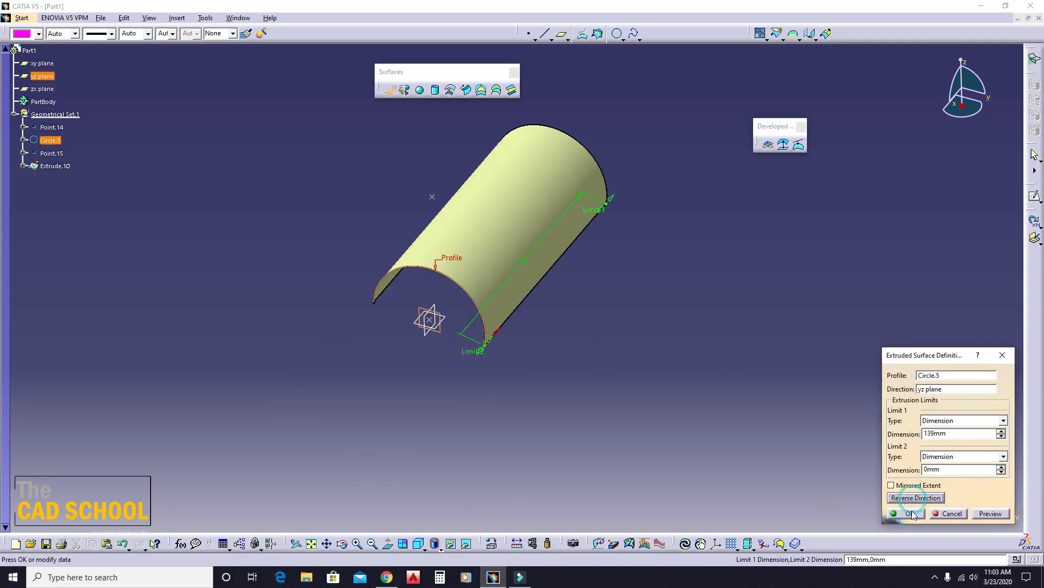
left_click(911, 514)
left_click(739, 401)
- Translate the extruded surface about 147 mm along the zx plane direction to make a second half-cylinder beside it
middle_click_drag(645, 221, 586, 173)
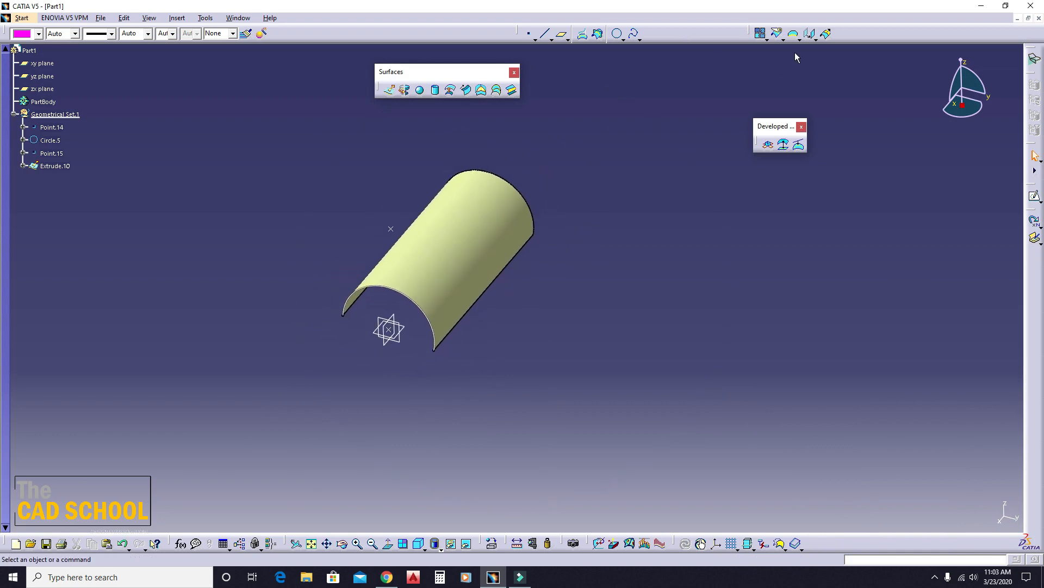
left_click(810, 34)
left_click(474, 219)
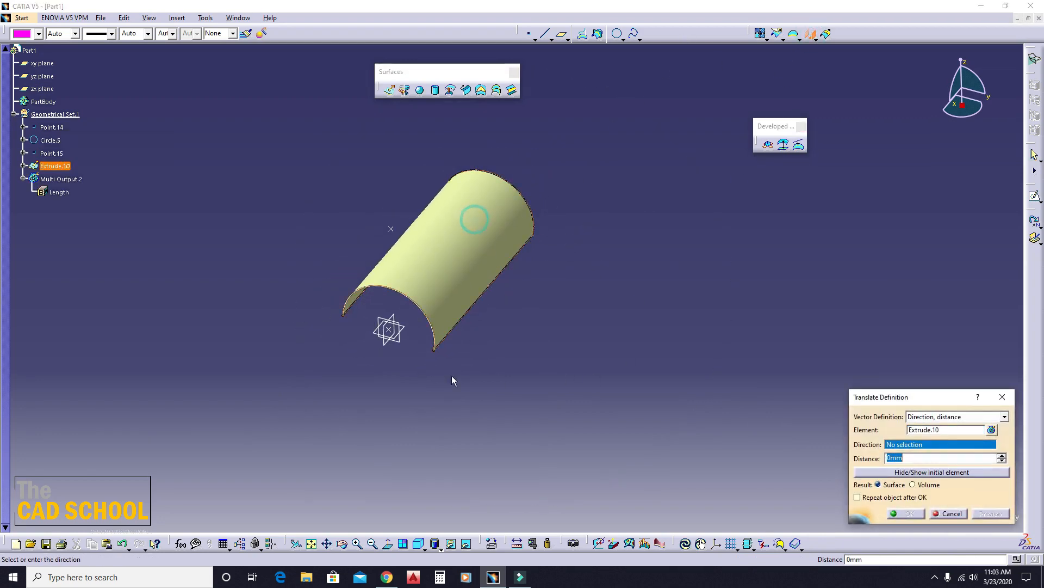
left_click(382, 344)
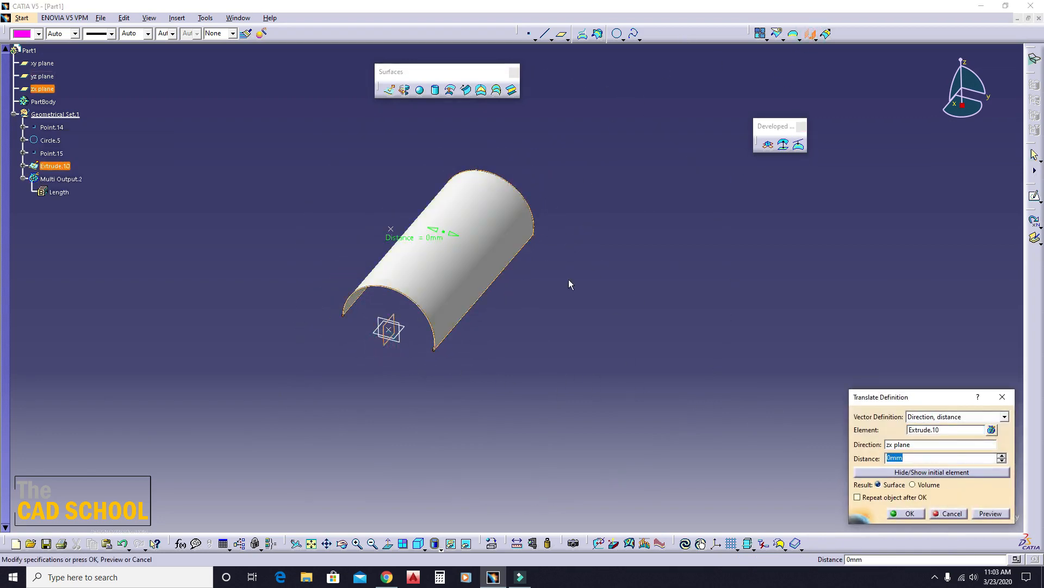
left_click_drag(422, 241, 630, 299)
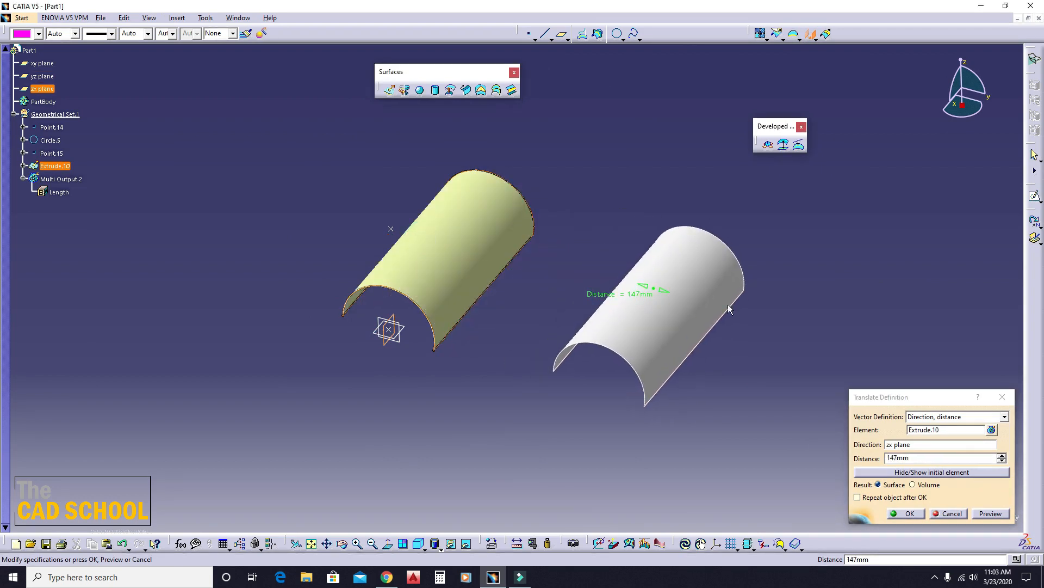
left_click(905, 513)
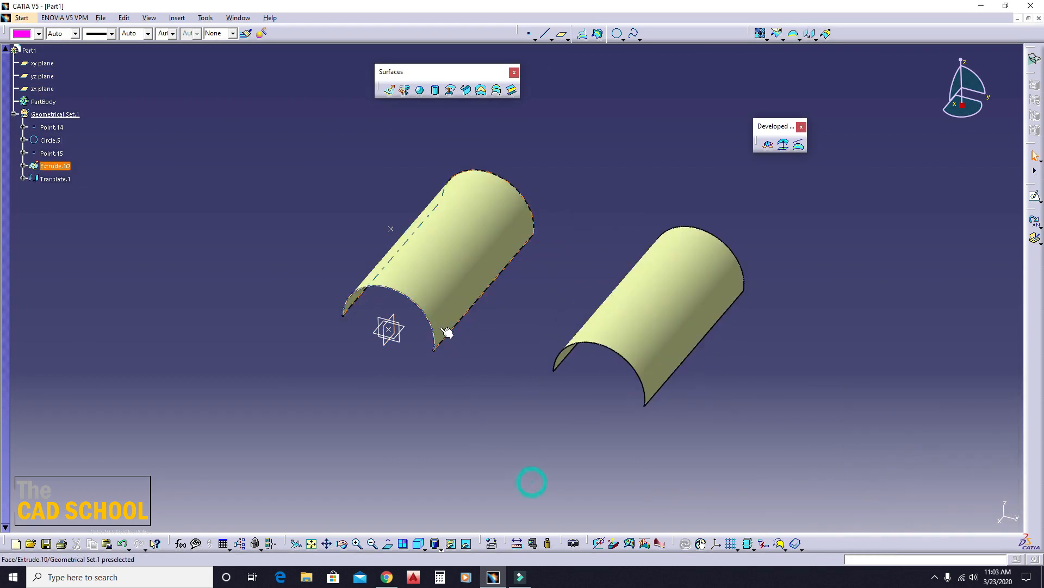
- Sketch a horizontal line on the xy plane between the two half-cylinder surfaces, about 80 mm from the H axis, and exit the sketch
left_click(417, 329)
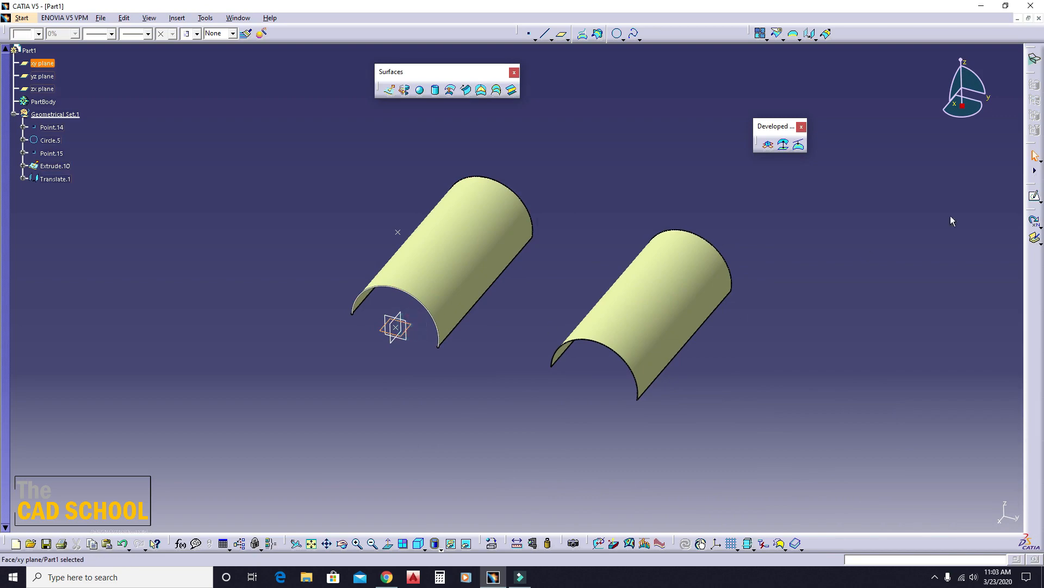
middle_click_drag(606, 332, 494, 301)
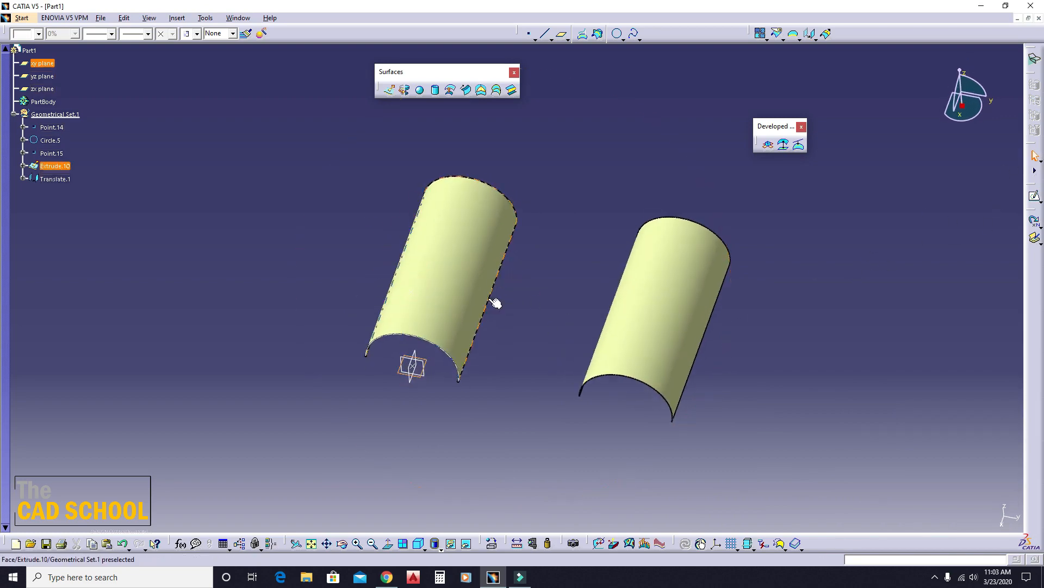
left_click(1033, 236)
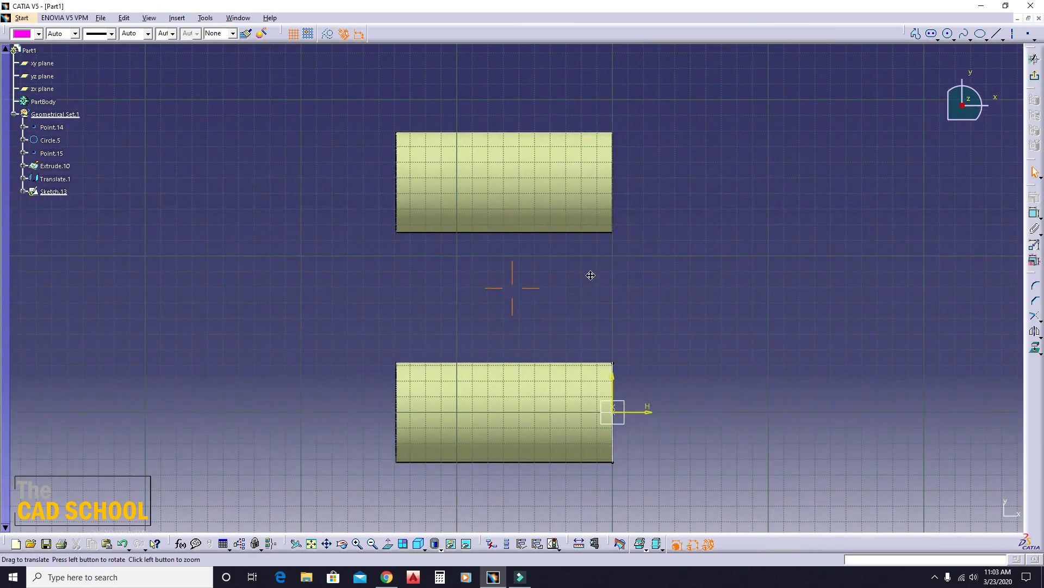
left_click(996, 33)
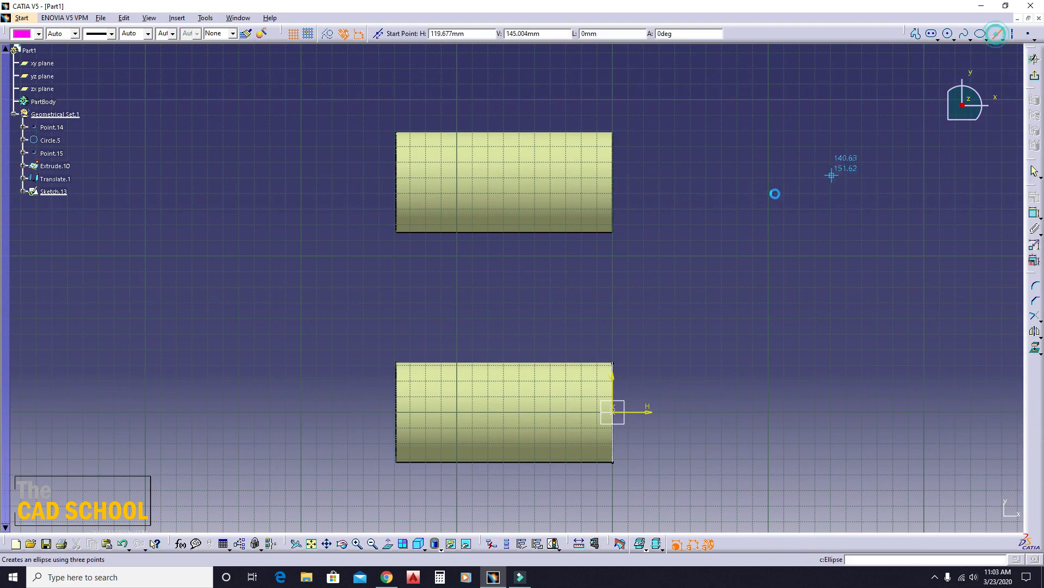
left_click(434, 288)
left_click(569, 288)
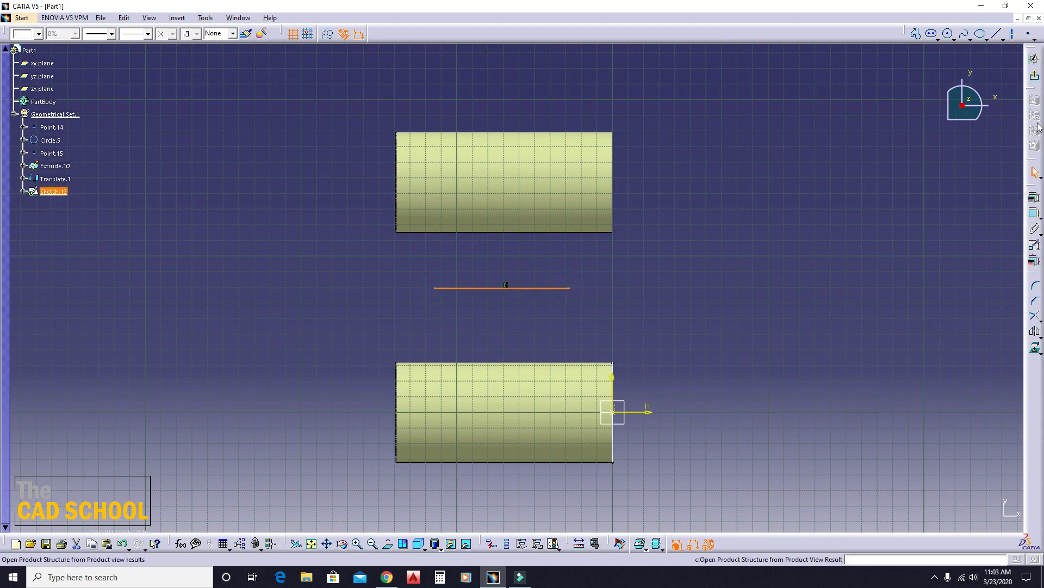
left_click(1035, 78)
- Create a With two tangency surfaces sweep using the sketched line as spine and the extruded and translated surfaces as first and second tangency surfaces
mouse_move(471, 343)
middle_mouse_down()
mouse_move(419, 284)
mouse_move(442, 282)
middle_mouse_up()
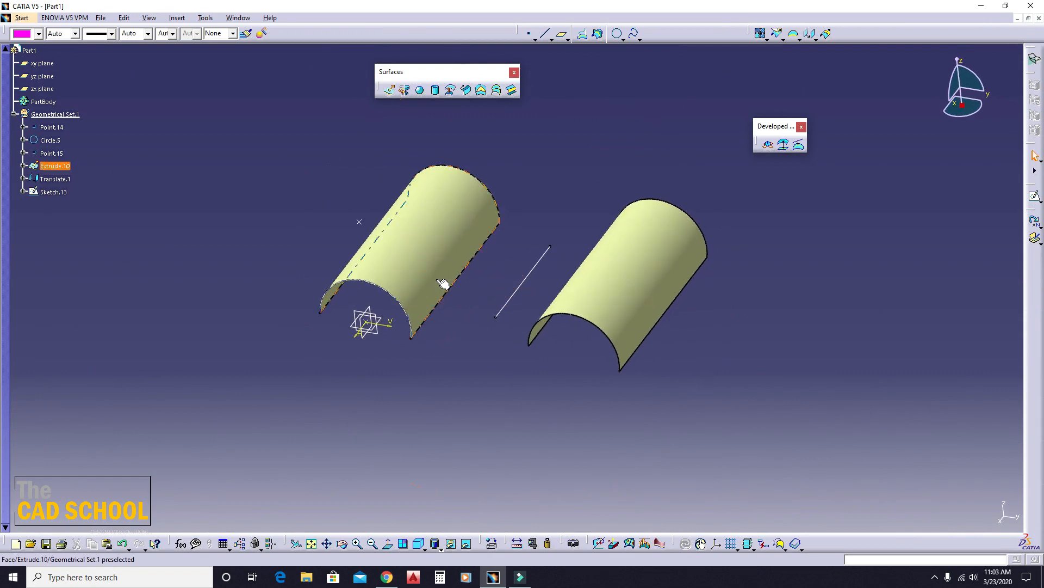
left_click(468, 91)
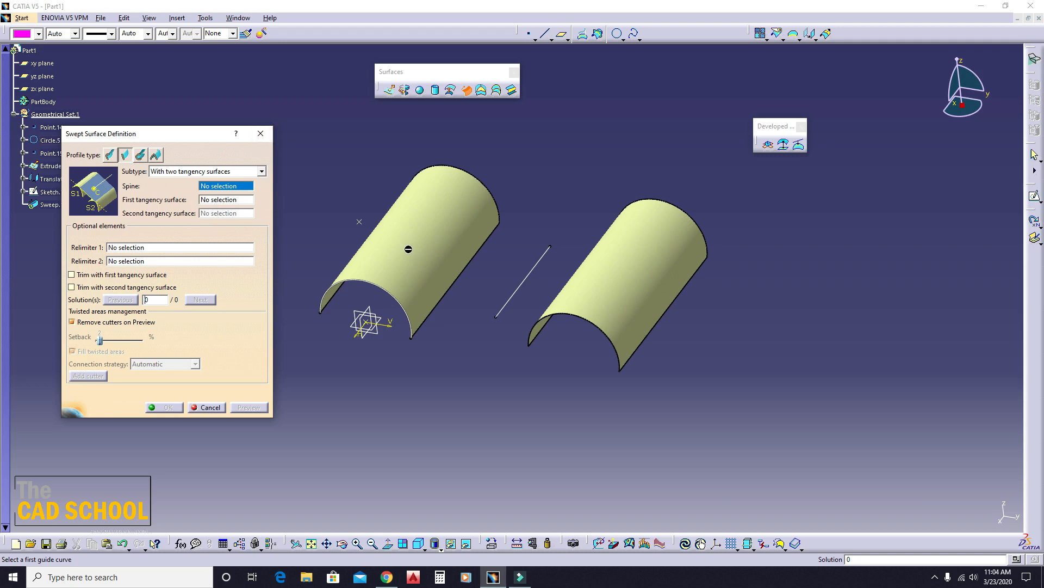
left_click(525, 285)
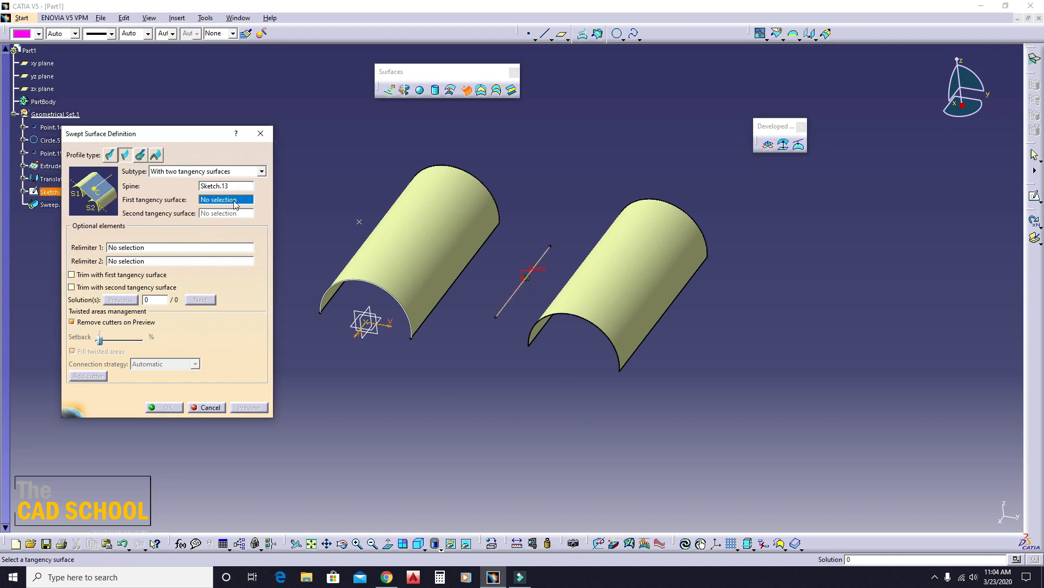
left_click(419, 231)
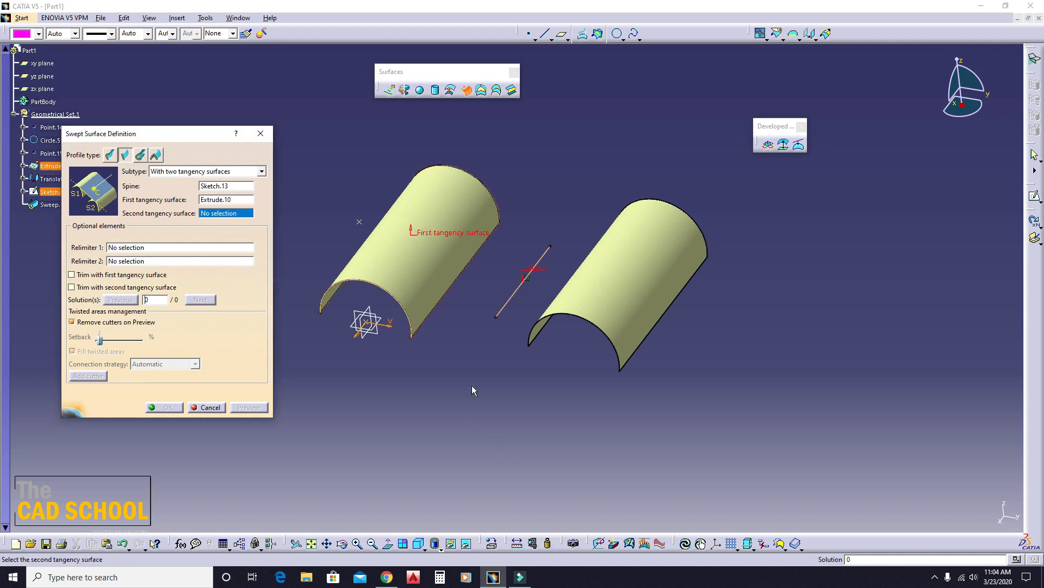
left_click(623, 252)
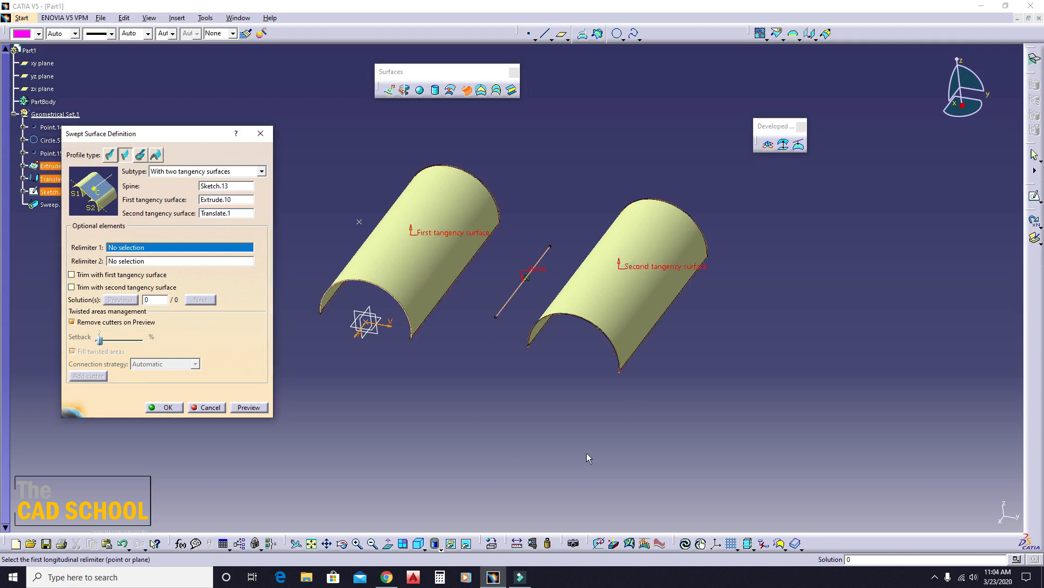
left_click(249, 407)
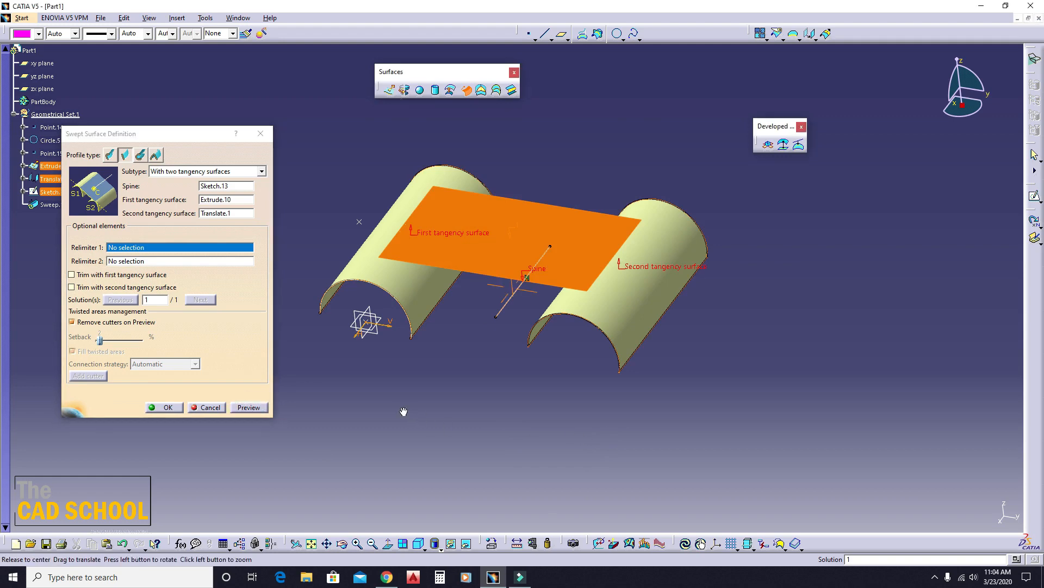
middle_click_drag(606, 429, 419, 381)
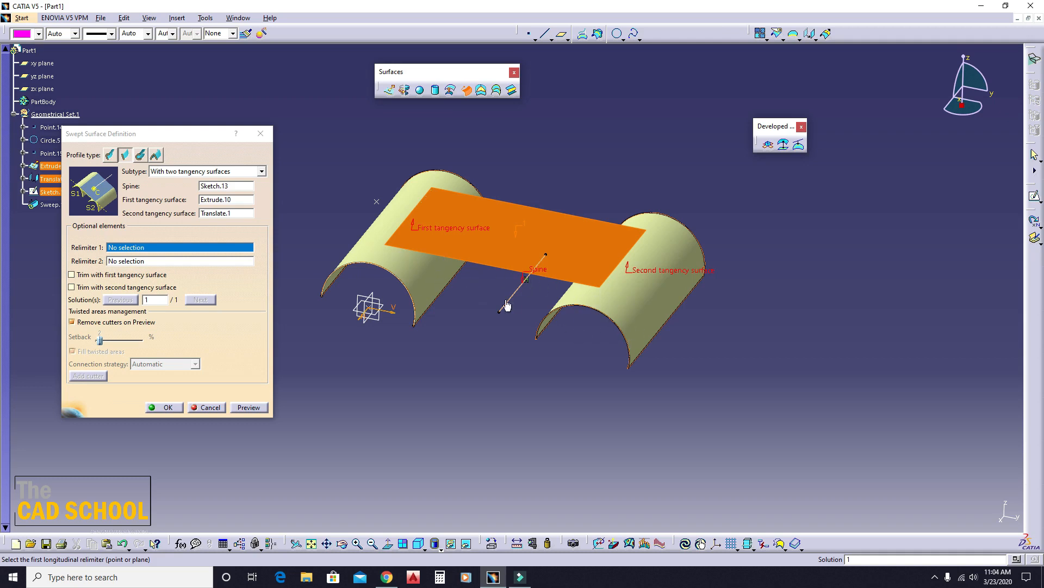
middle_click_drag(535, 328, 443, 310)
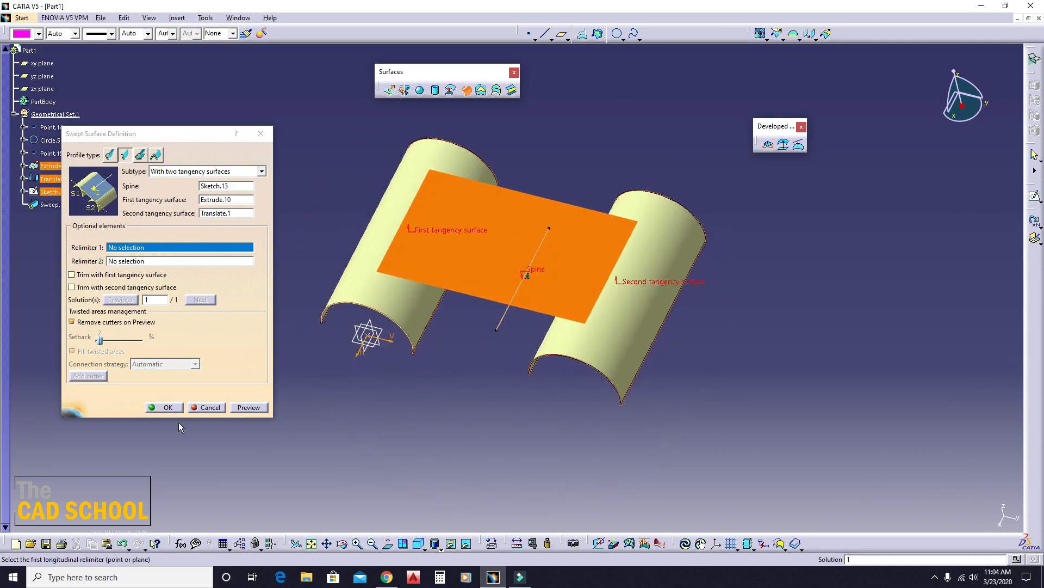
left_click(167, 407)
- Edit the spine sketch to shorten its line to roughly half length from the origin-side end, exit the sketch, and inspect the sweep
middle_click_drag(341, 464, 497, 289)
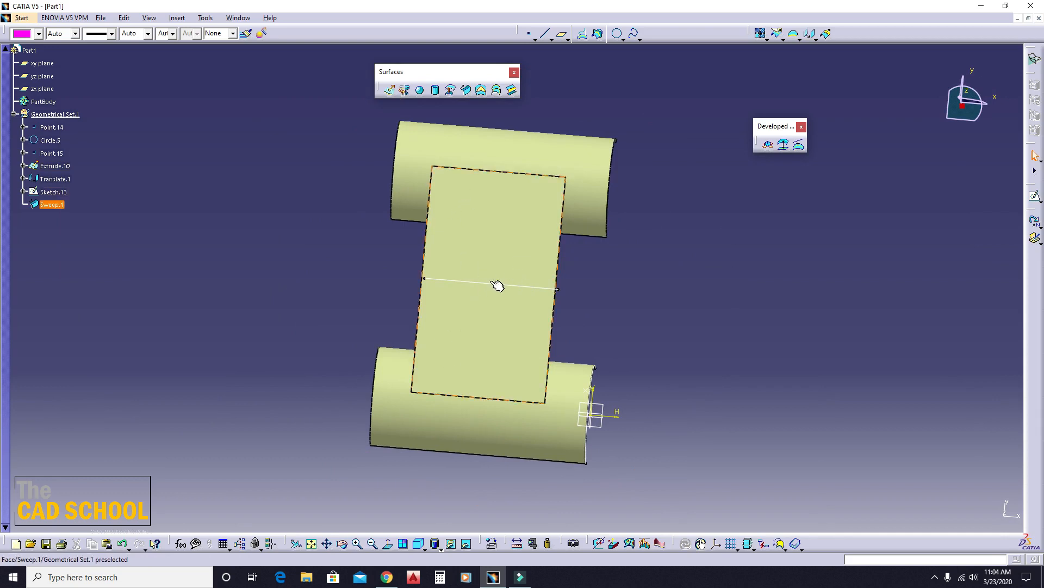
left_click(498, 284)
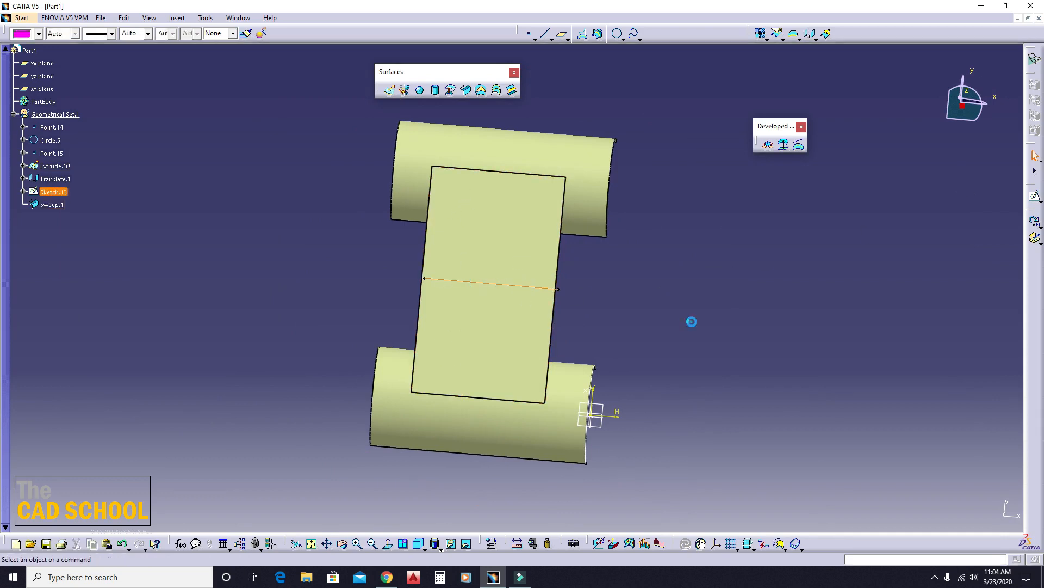
middle_click_drag(692, 321, 532, 293)
left_click(527, 295)
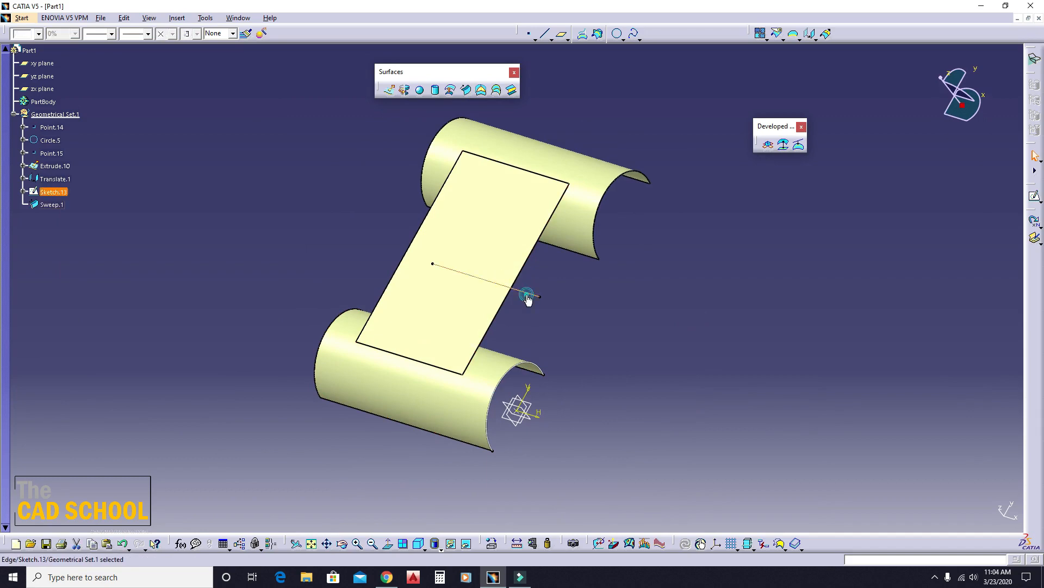
left_click(1034, 192)
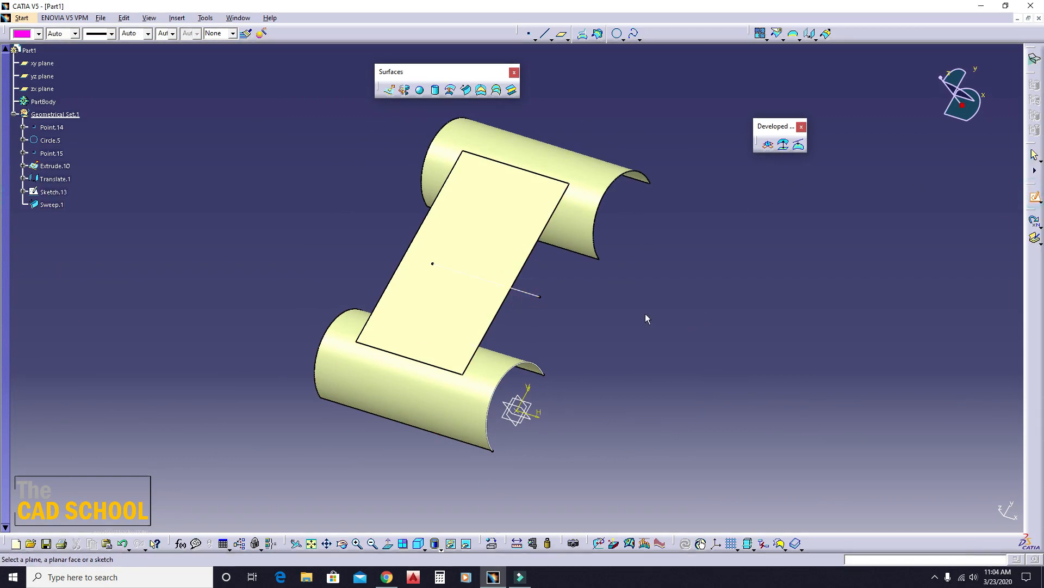
left_click(529, 293)
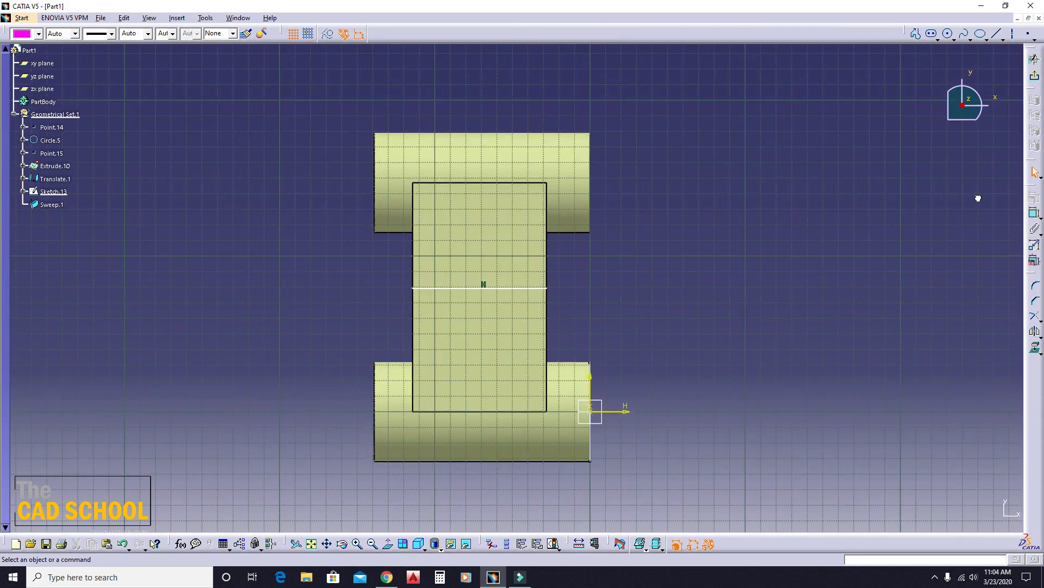
left_click(1036, 213)
left_click(1036, 218)
left_click_drag(547, 289, 486, 290)
left_click(790, 312)
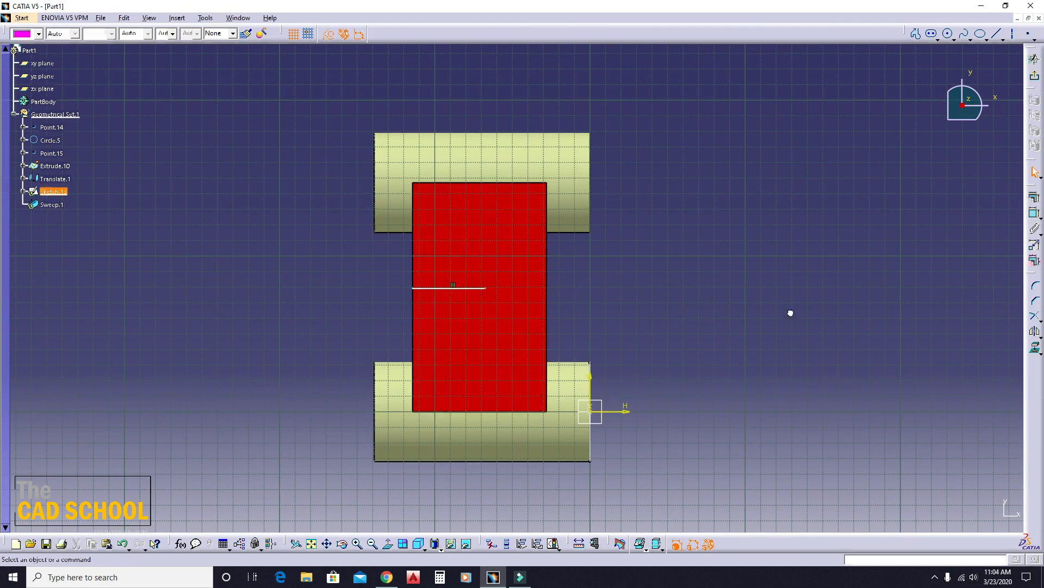
left_click(1036, 80)
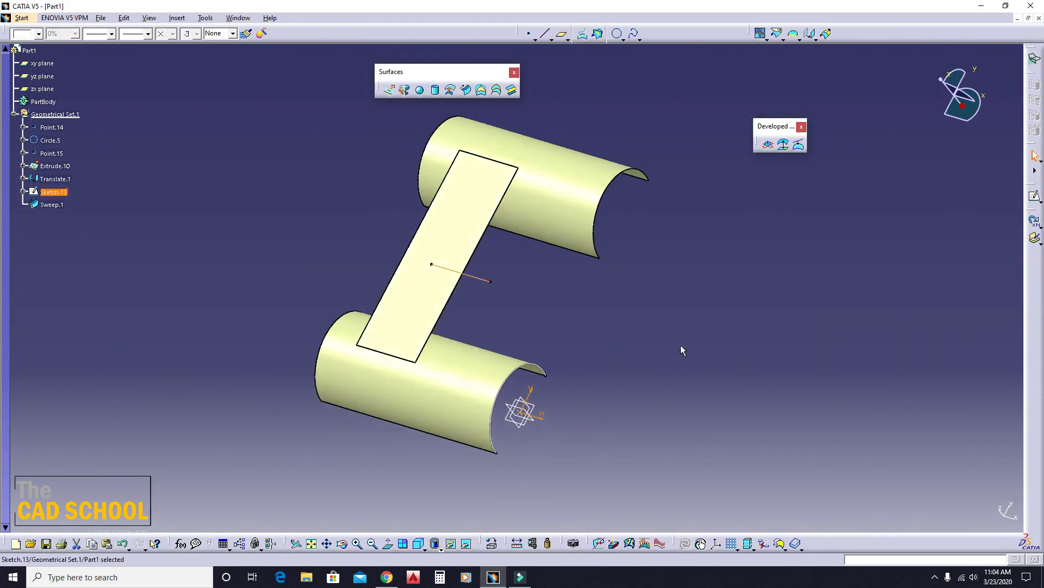
mouse_move(680, 345)
middle_mouse_down()
mouse_move(690, 341)
mouse_move(634, 425)
mouse_move(366, 424)
mouse_move(486, 355)
mouse_move(432, 366)
mouse_move(496, 350)
mouse_move(522, 369)
middle_mouse_up()
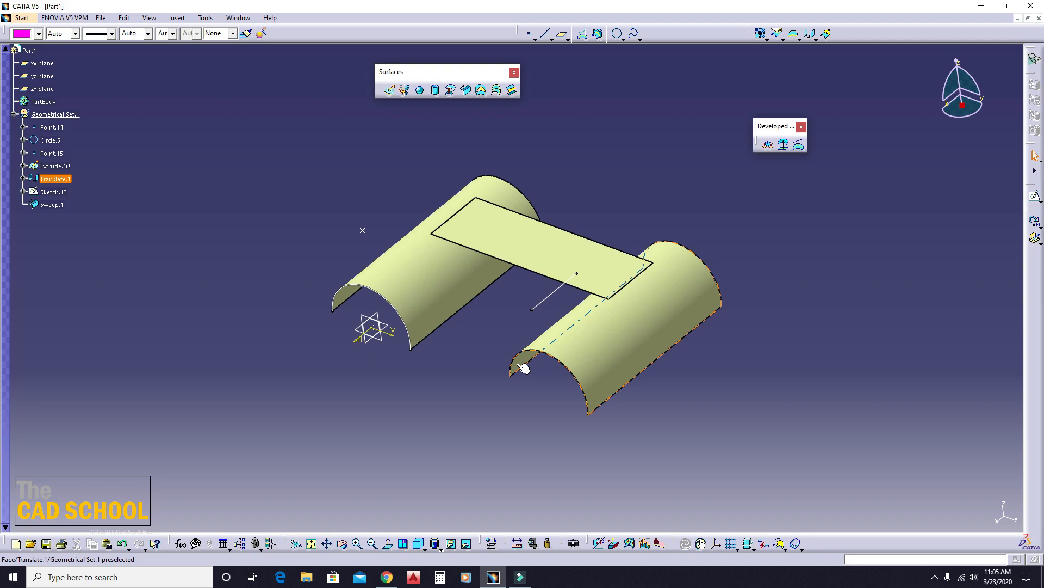
- Undo the two-tangency-surfaces sweep, its spine sketch and the translated half-cylinder surface
key("ctrl+z")
key("ctrl+z")
key("ctrl+z")
key("ctrl+z")
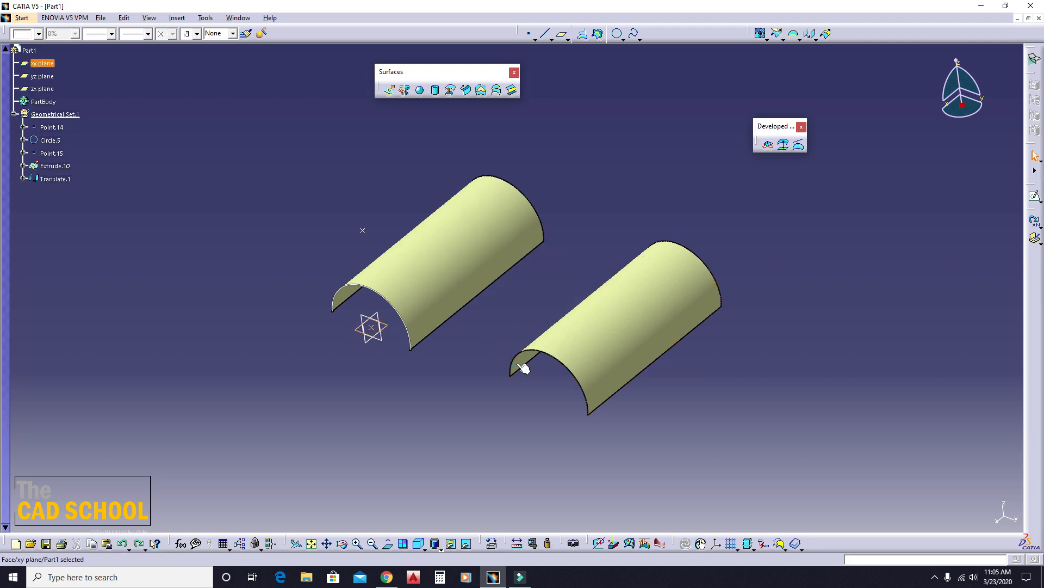
key("ctrl+z")
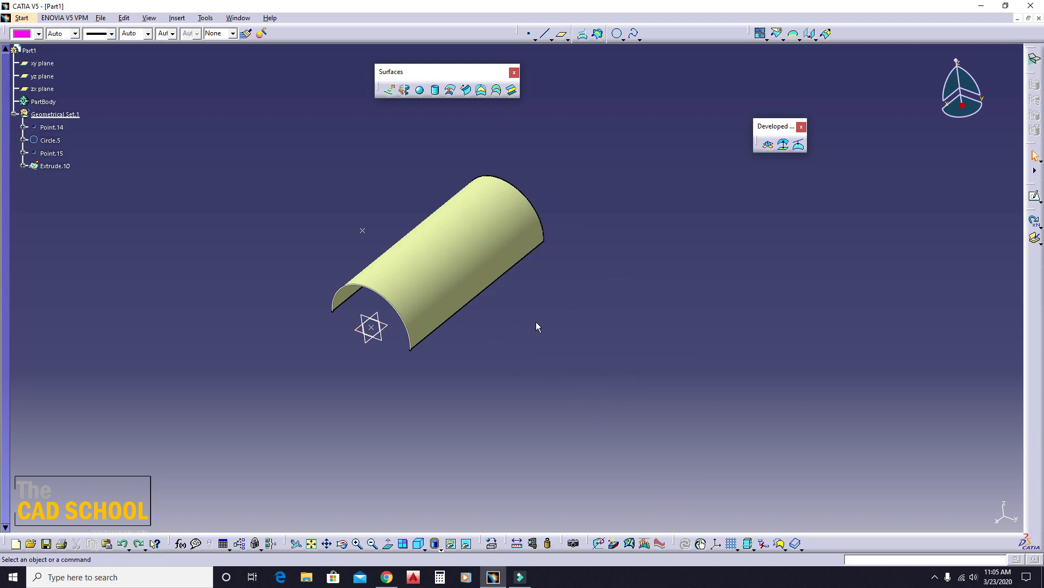
- Start a Sweep definition, review the line-profile subtypes, and switch to the circle profile with the Three guides subtype
left_click(466, 90)
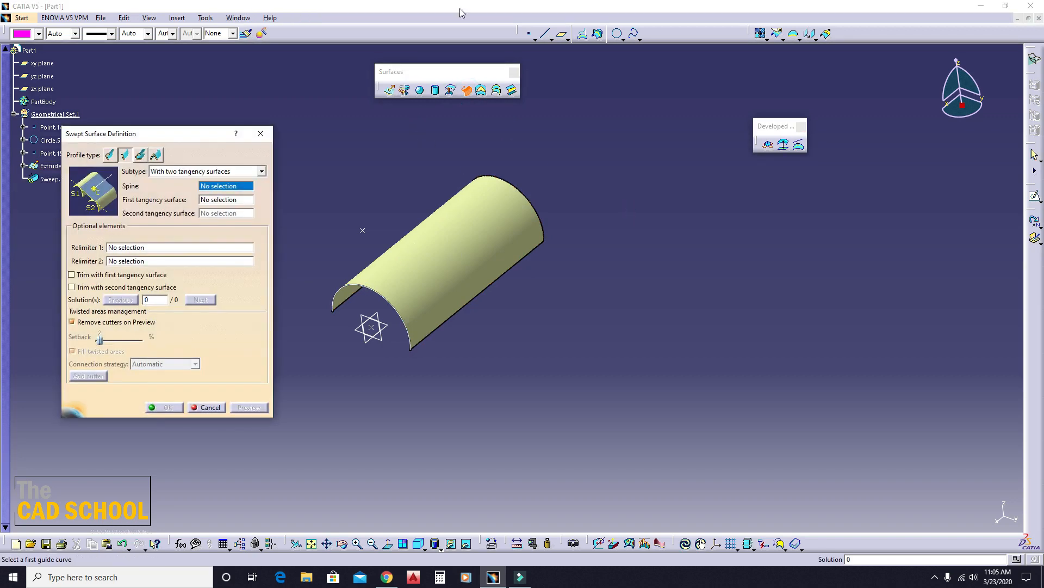
left_click(184, 171)
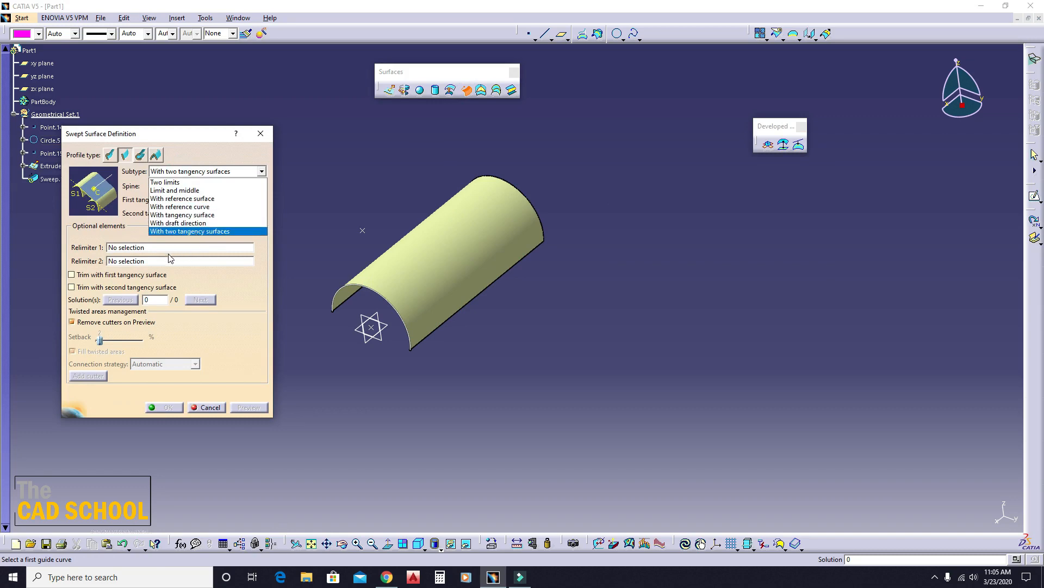
left_click(194, 232)
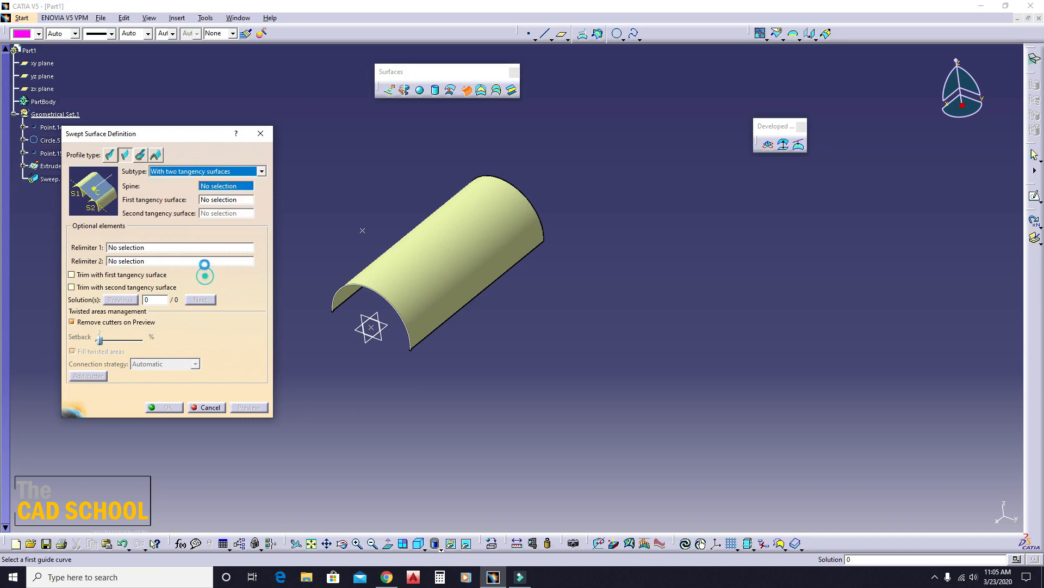
left_click(140, 156)
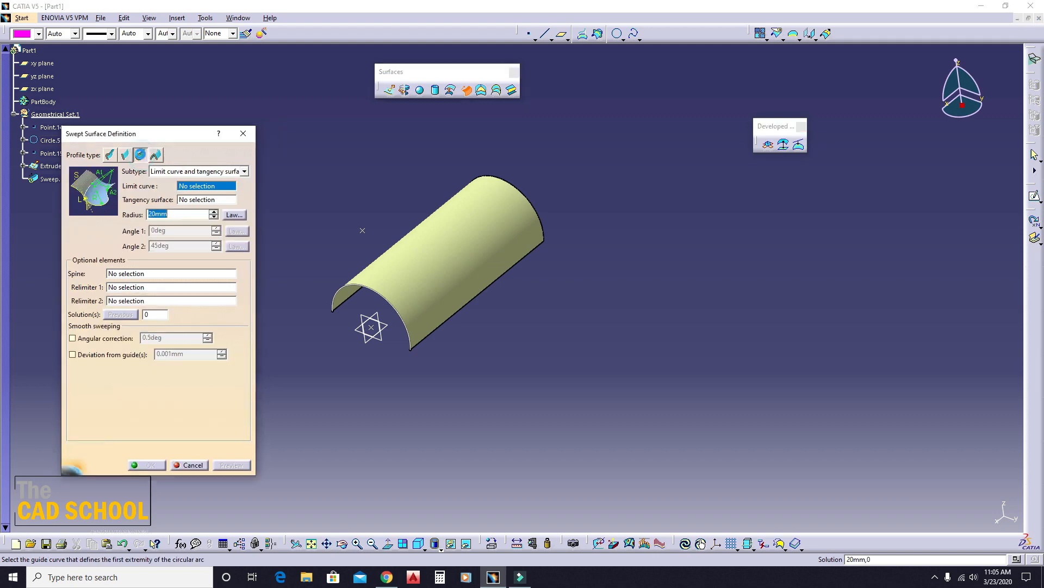
left_click(177, 173)
left_click(168, 179)
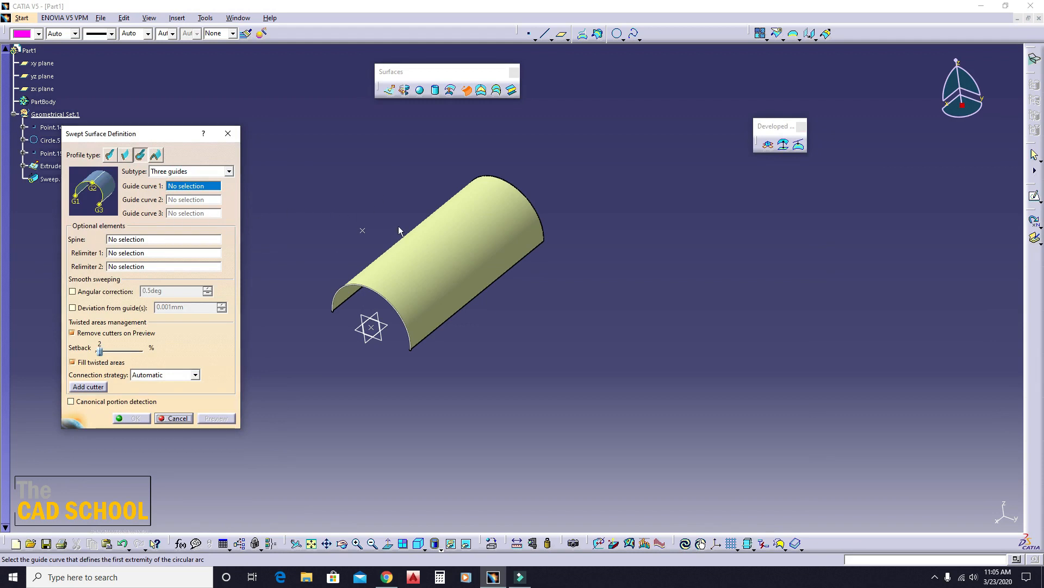
middle_click_drag(398, 226, 406, 261, "ctrl")
- Cancel the sweep definition and delete the remaining half-cylinder surface with its circle and points
left_click_drag(341, 124, 646, 377)
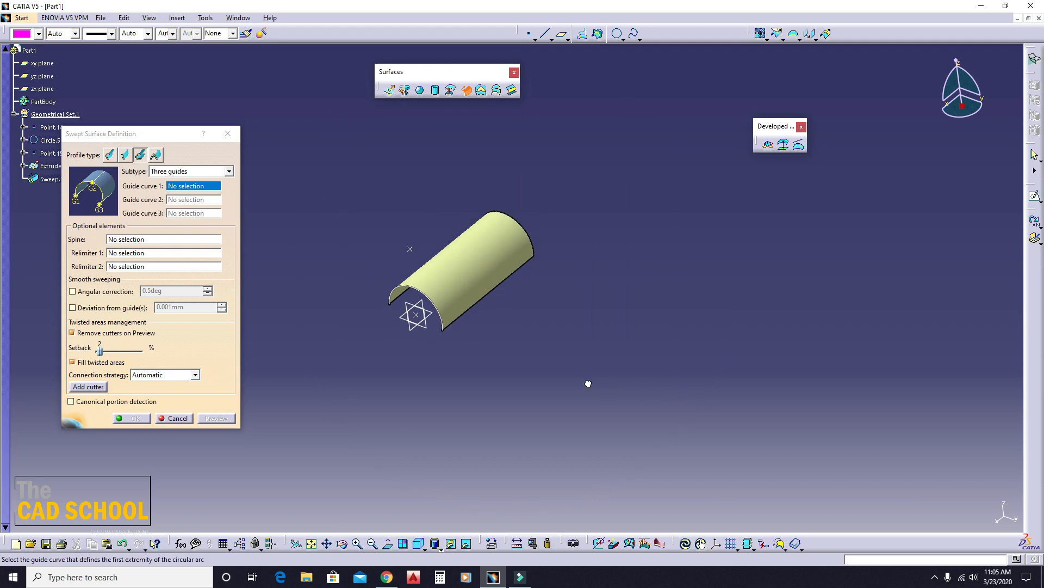
left_click(228, 134)
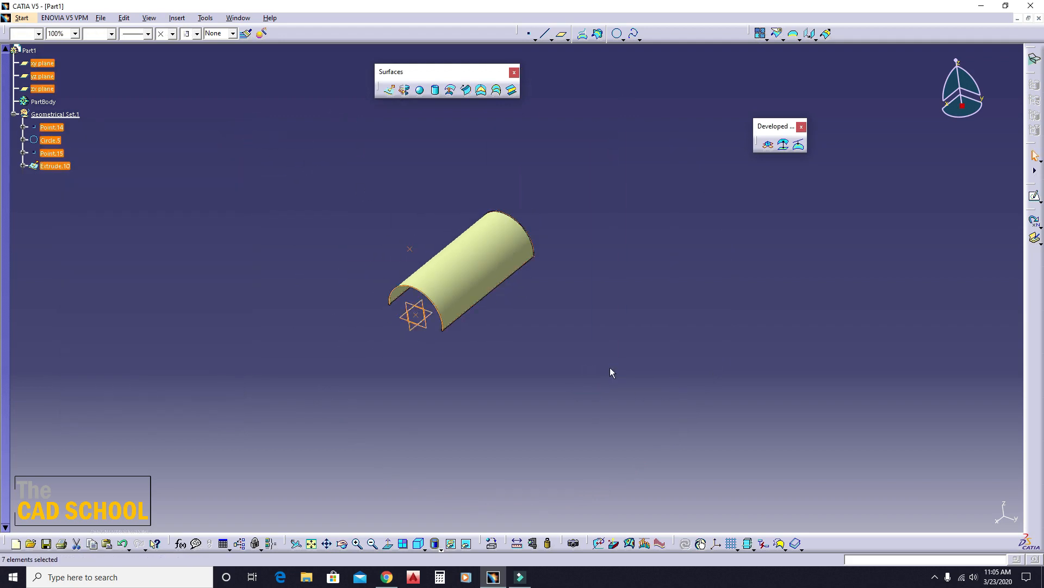
key("Delete")
middle_click_drag(536, 333, 435, 371)
left_click(419, 544)
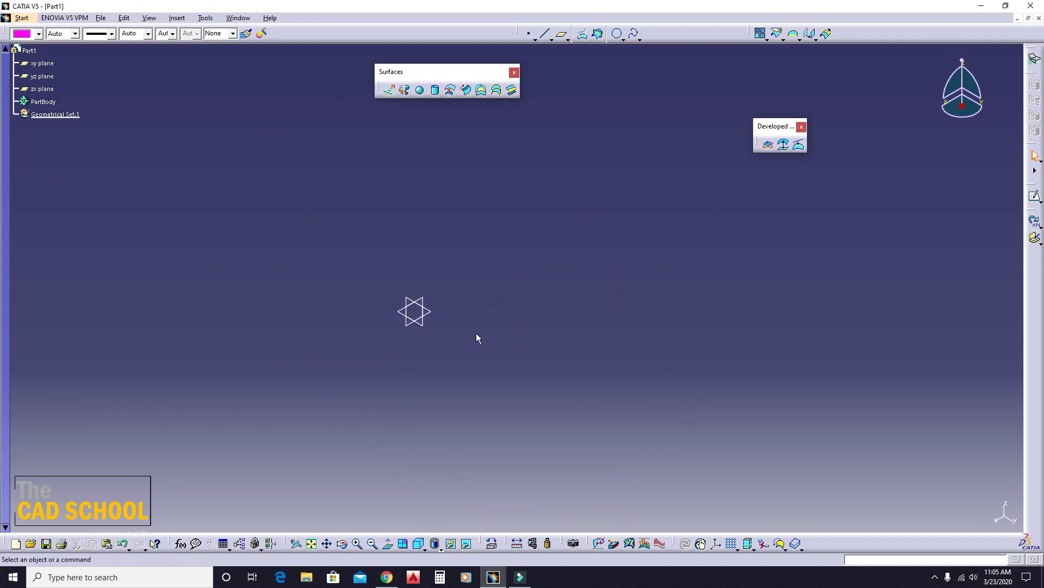
- Create two points on the yz plane, at about H 38, V 38 mm and about H 84, V 84 mm
middle_click_drag(477, 338, 514, 340)
left_click(529, 33)
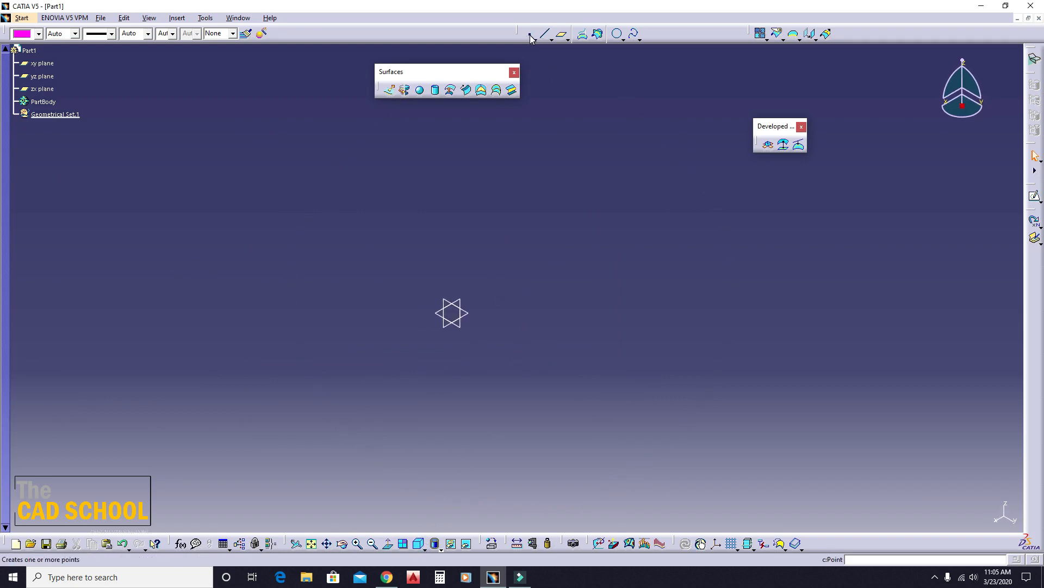
left_click(467, 329)
left_click(494, 289)
key("Return")
left_click(531, 34)
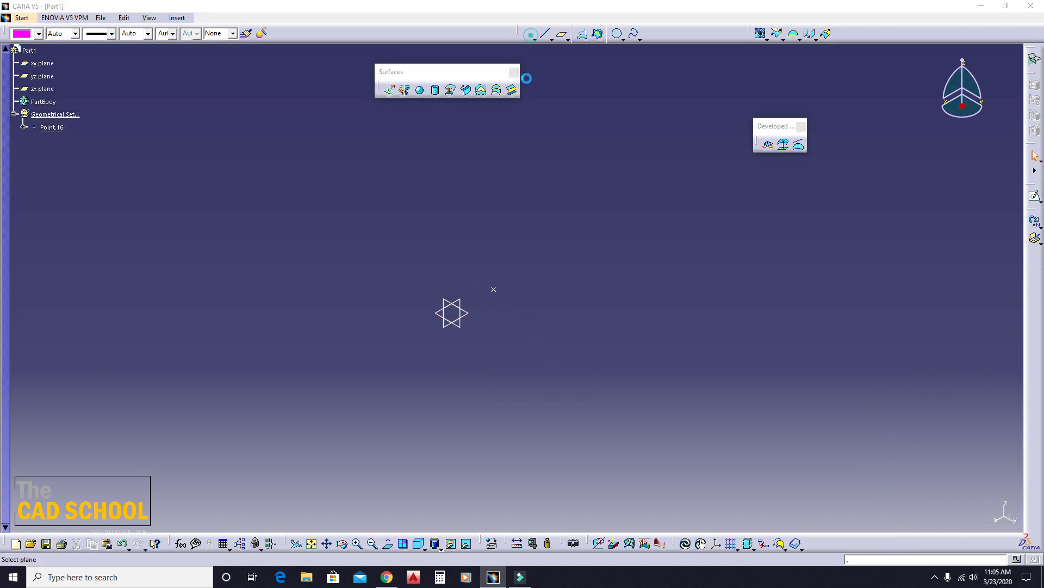
left_click(455, 328)
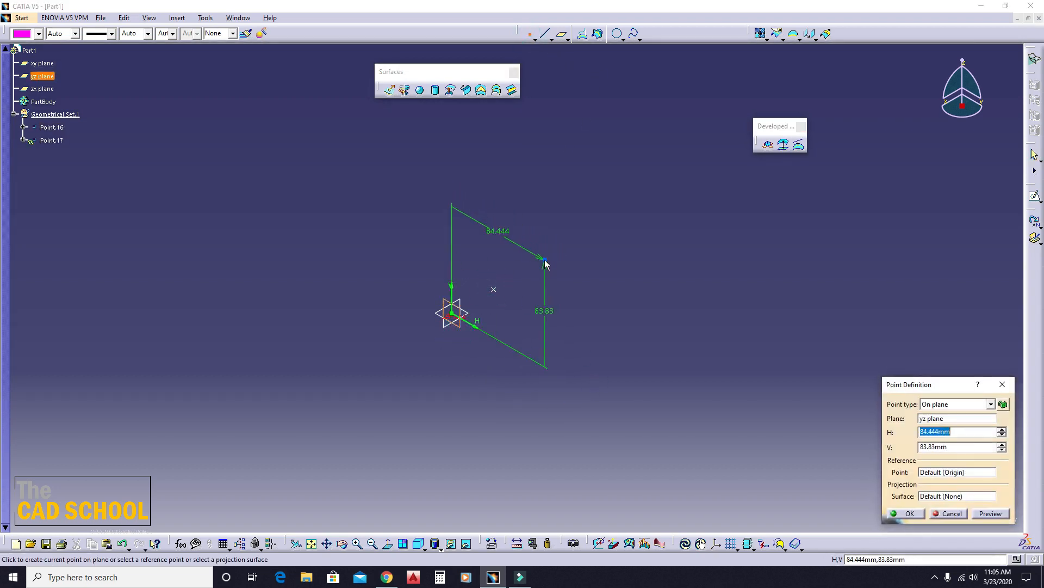
left_click(544, 260)
key("Return")
- Create a third point on the yz plane at about H 113 mm, V 39 mm
left_click(542, 34)
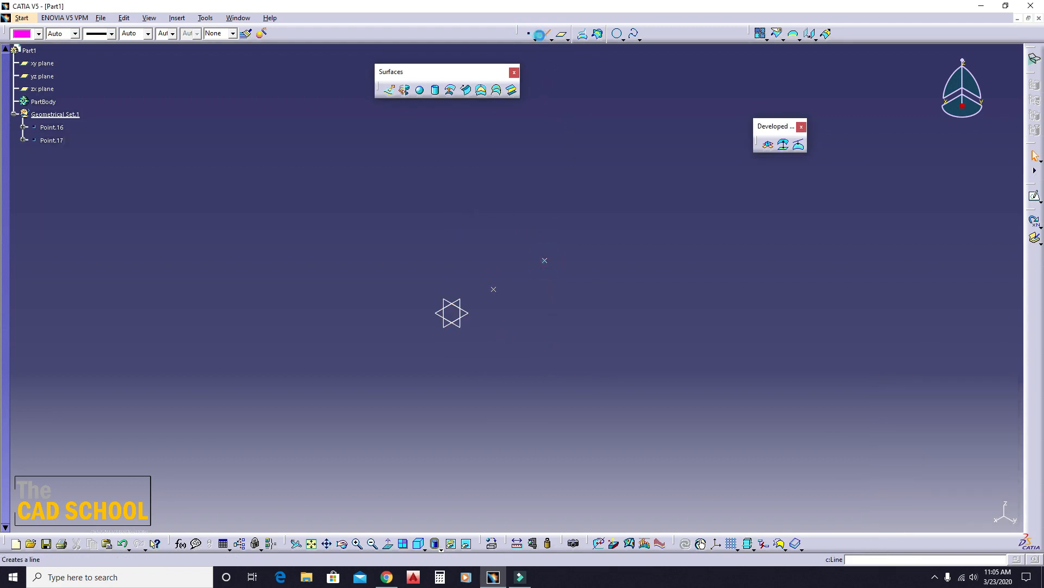
left_click(462, 326)
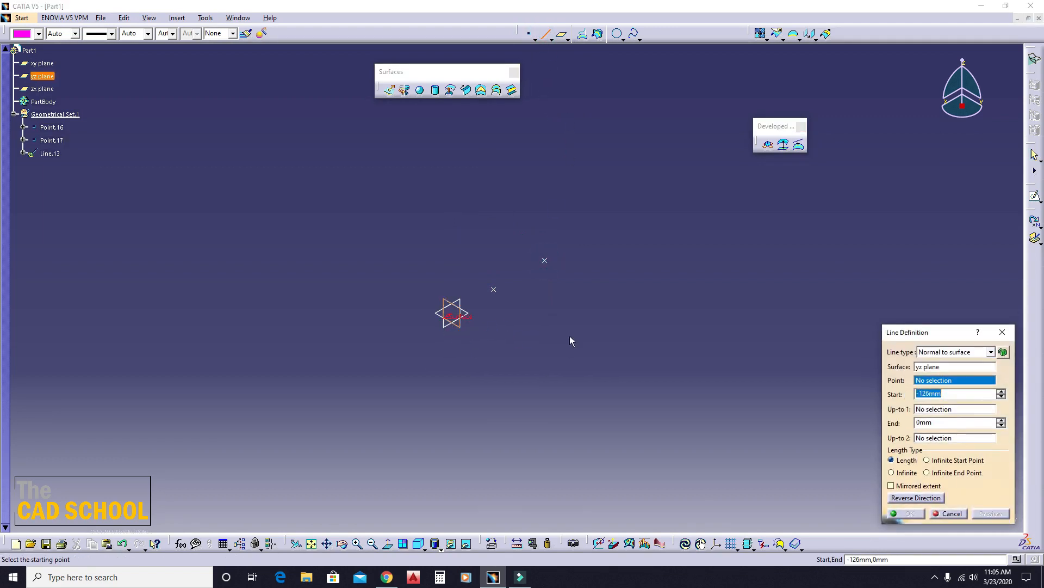
left_click(528, 34)
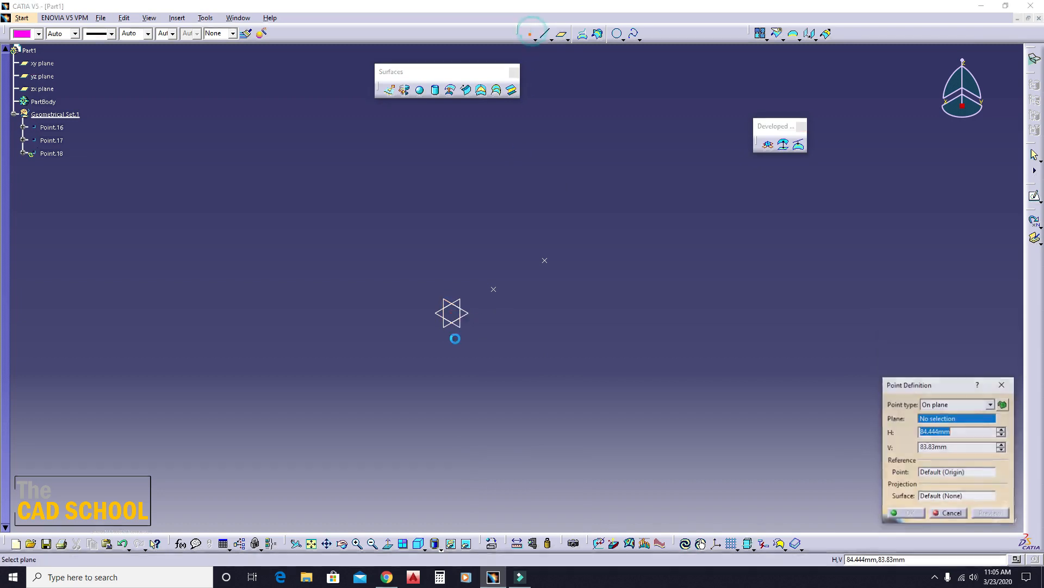
left_click(458, 327)
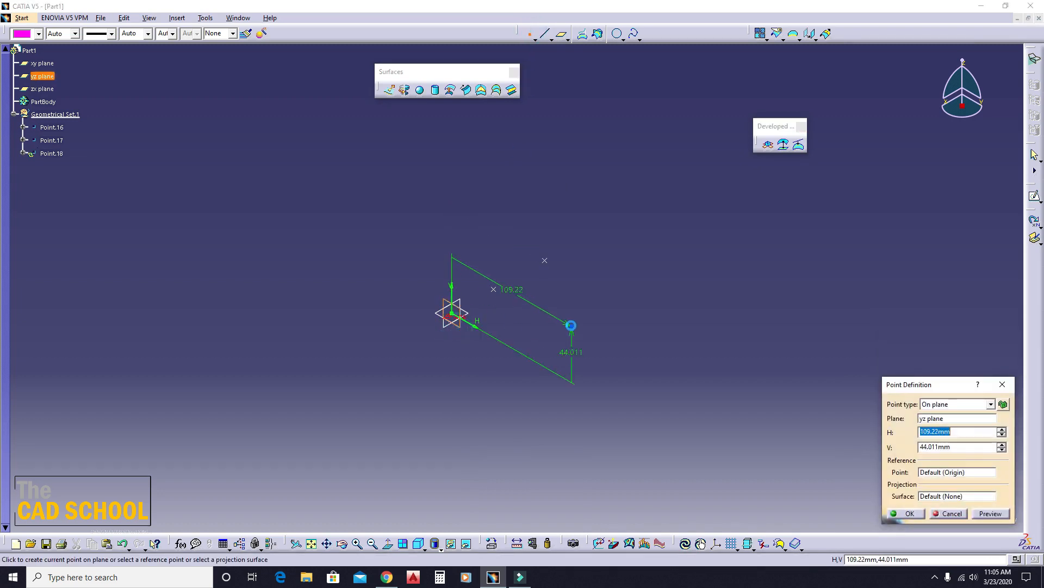
left_click(575, 334)
key("Return")
left_click(706, 429)
left_click(520, 124)
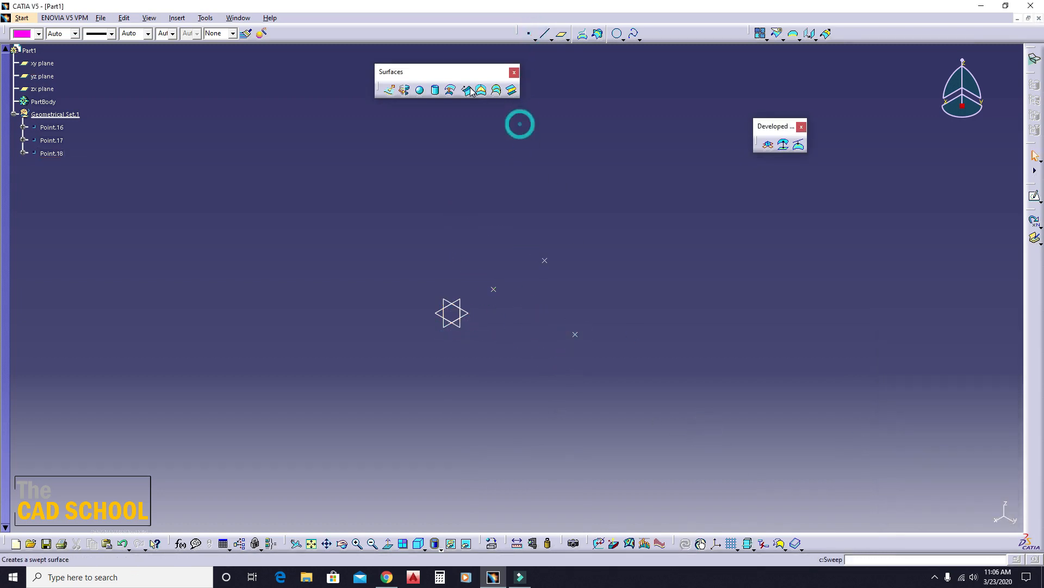
- Create Point-Direction lines from each of the three points along the yz plane direction, with start -126 mm and end 0 mm
left_click(546, 35)
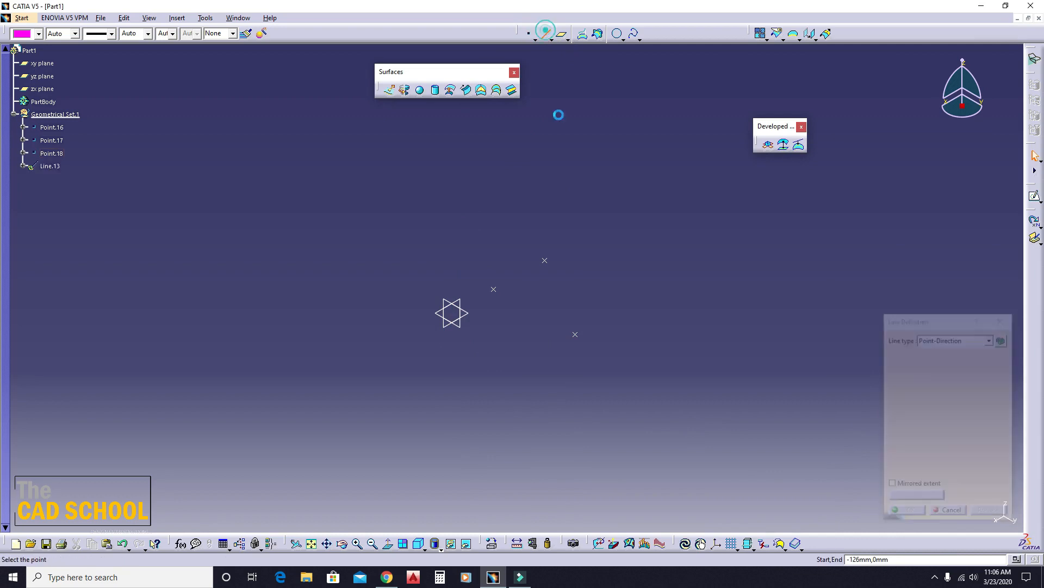
left_click(496, 289)
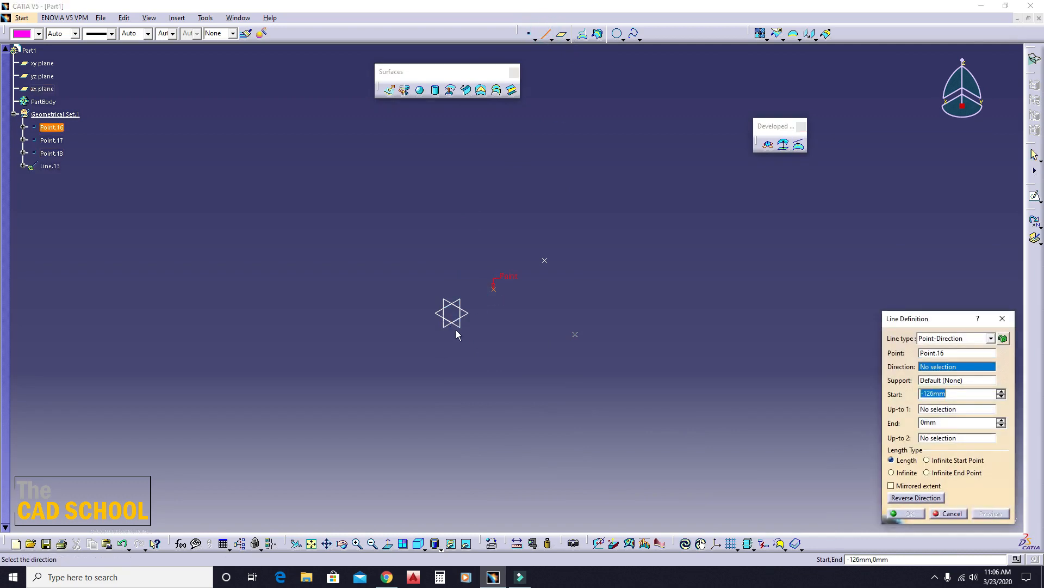
left_click(460, 326)
left_click(904, 513)
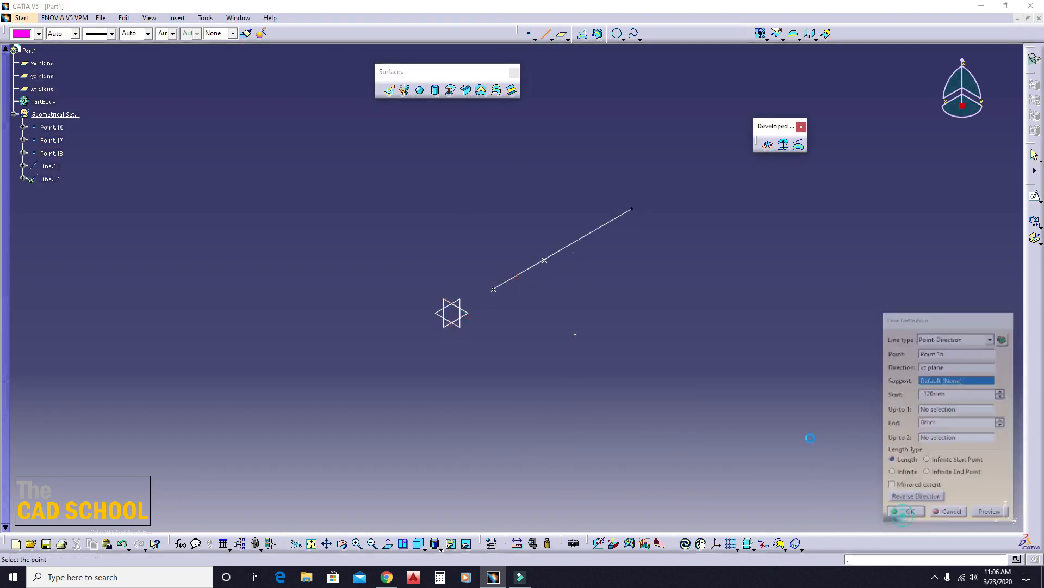
left_click(547, 261)
left_click(464, 327)
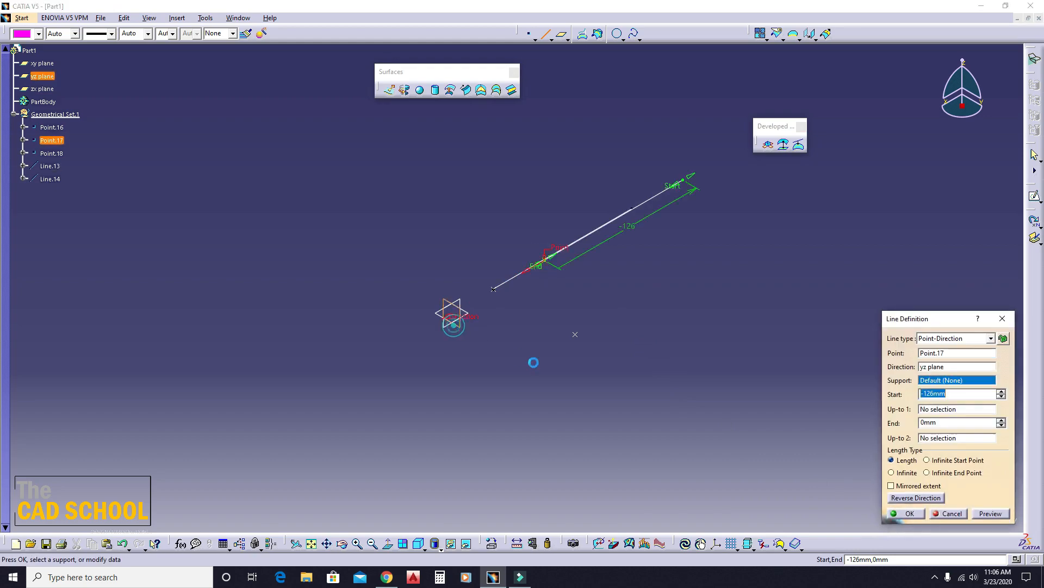
left_click(905, 511)
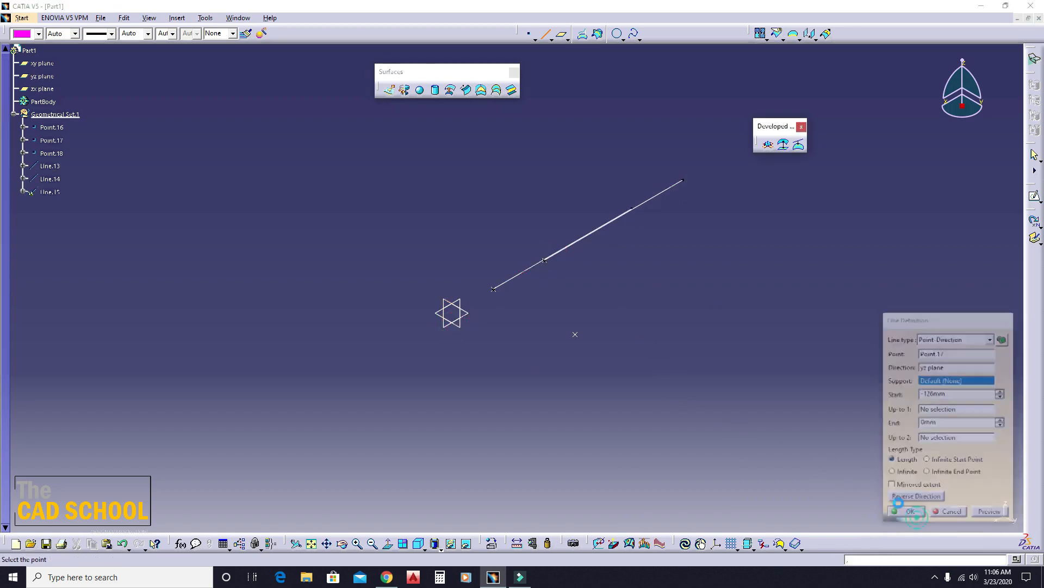
left_click(575, 333)
left_click(452, 325)
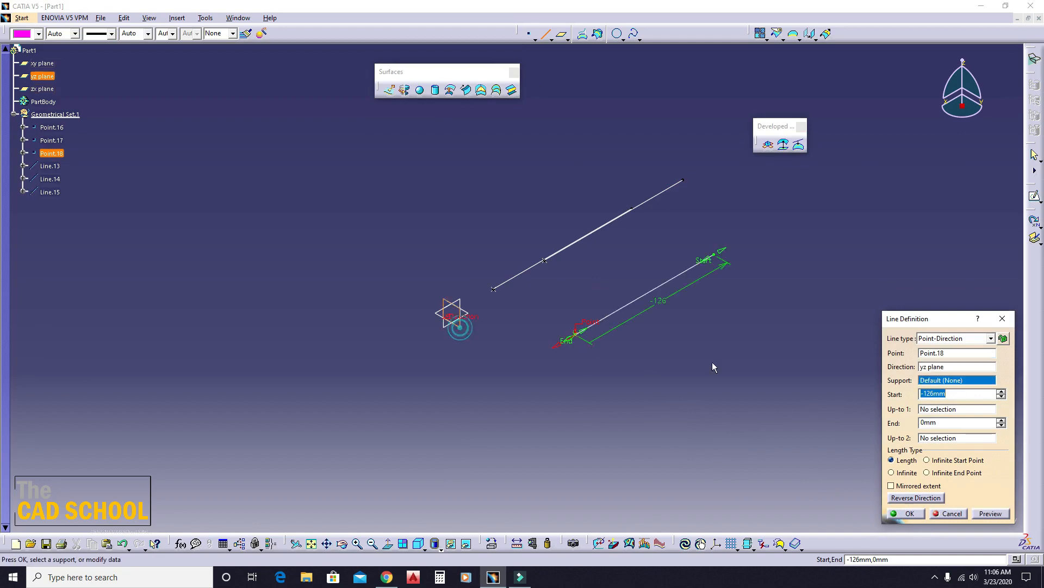
left_click(910, 514)
middle_click_drag(419, 327, 599, 332)
left_click(1003, 319)
- Preview a Three guides circular sweep with the three parallel lines as guide curves and inspect its surface
middle_click_drag(583, 275, 528, 238)
left_click(466, 90)
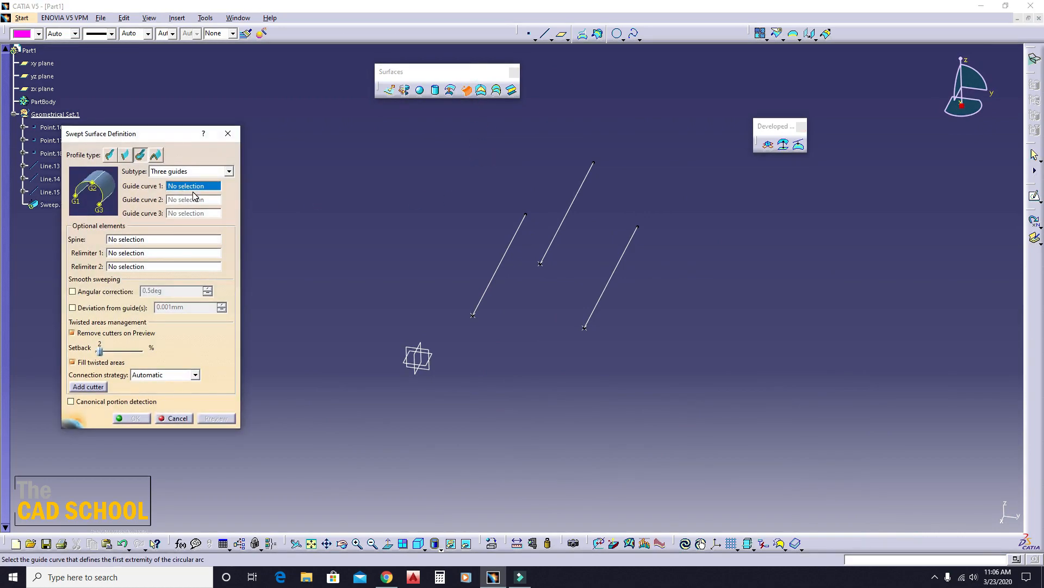
left_click(493, 277)
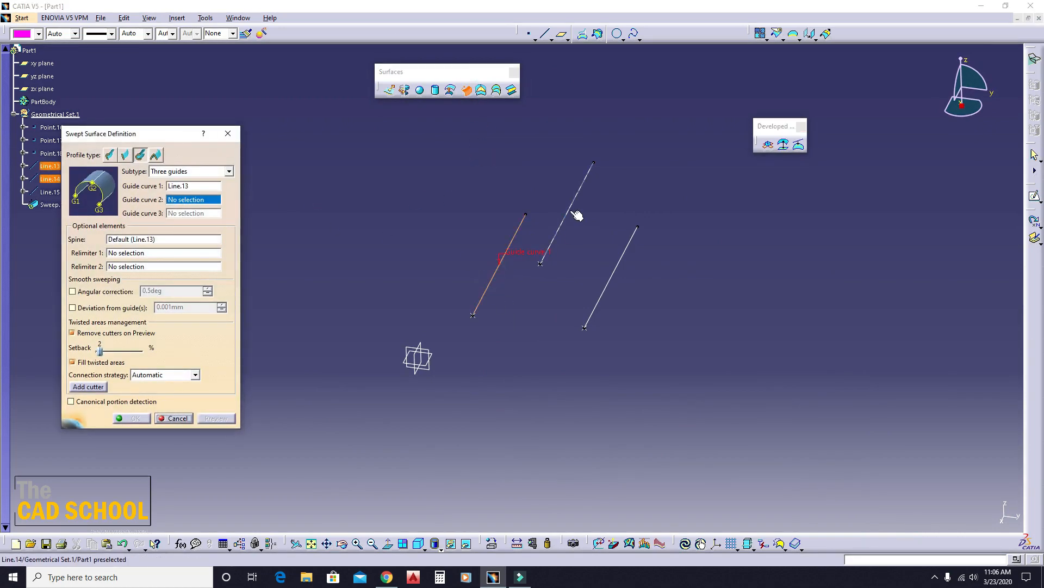
left_click(570, 211)
left_click(612, 272)
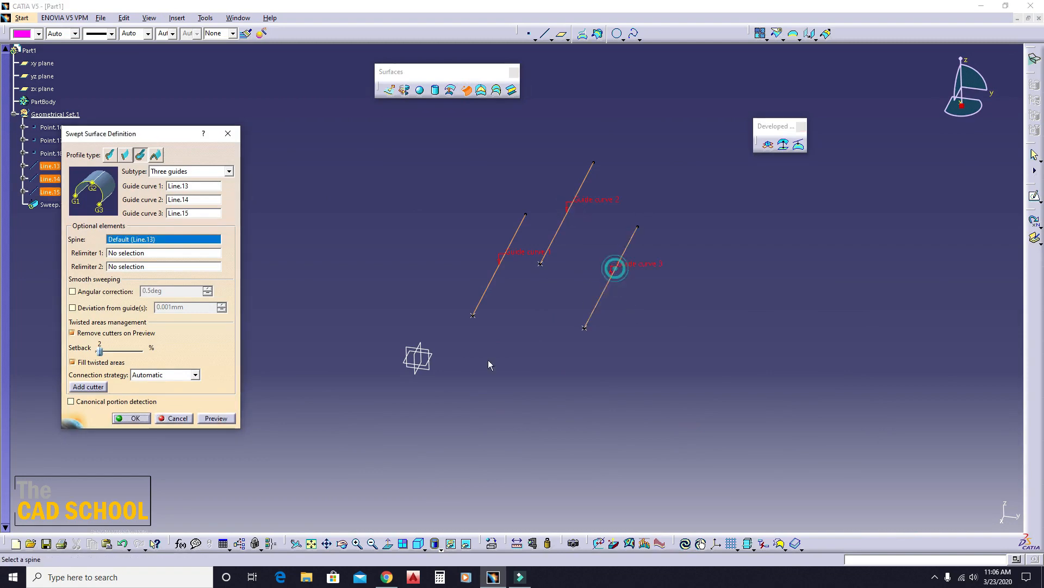
left_click(216, 417)
middle_click_drag(603, 384, 425, 295)
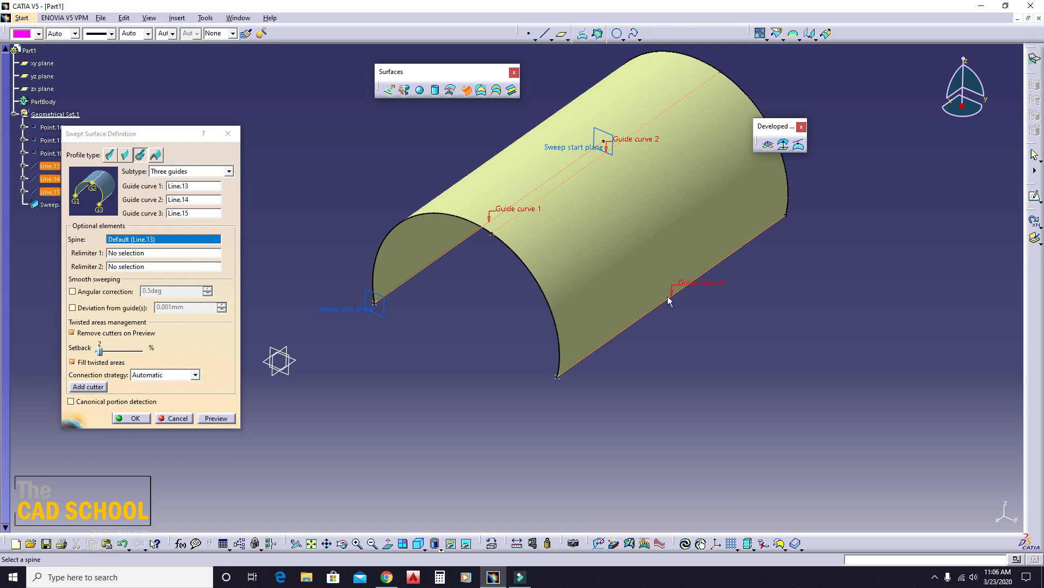
middle_click_drag(457, 280, 464, 310)
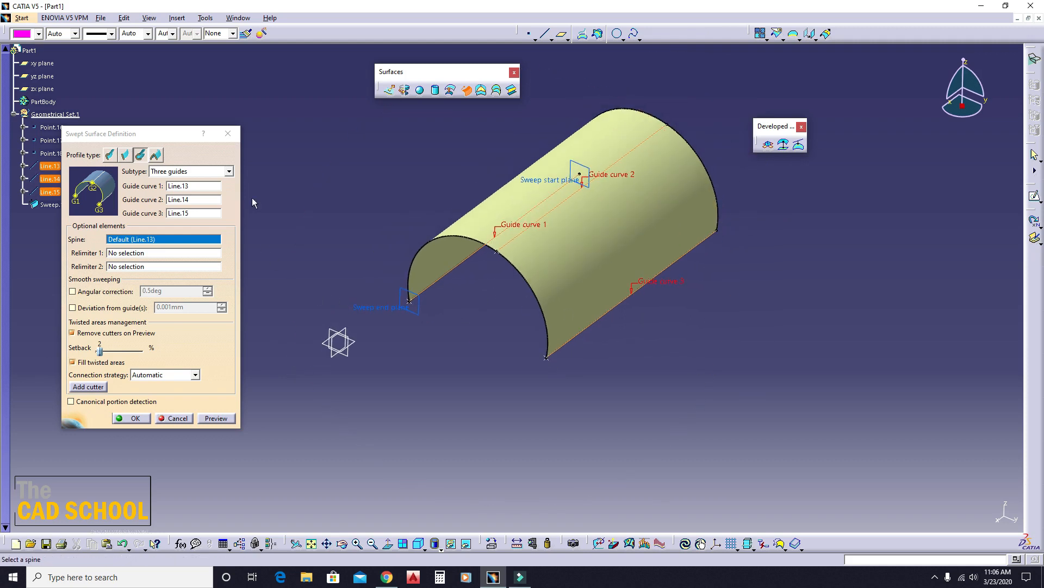
- Switch the circular sweep's subtype to Two guides and radius, then close the sweep definition without creating it
left_click(229, 171)
left_click(200, 190)
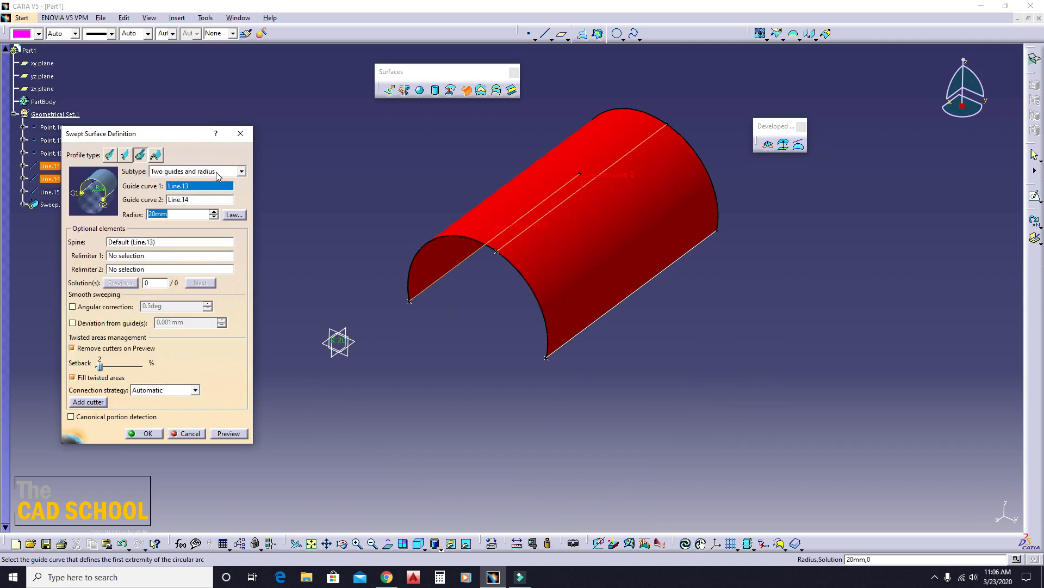
left_click(241, 137)
- Hide the middle line and its start point
right_click(628, 153)
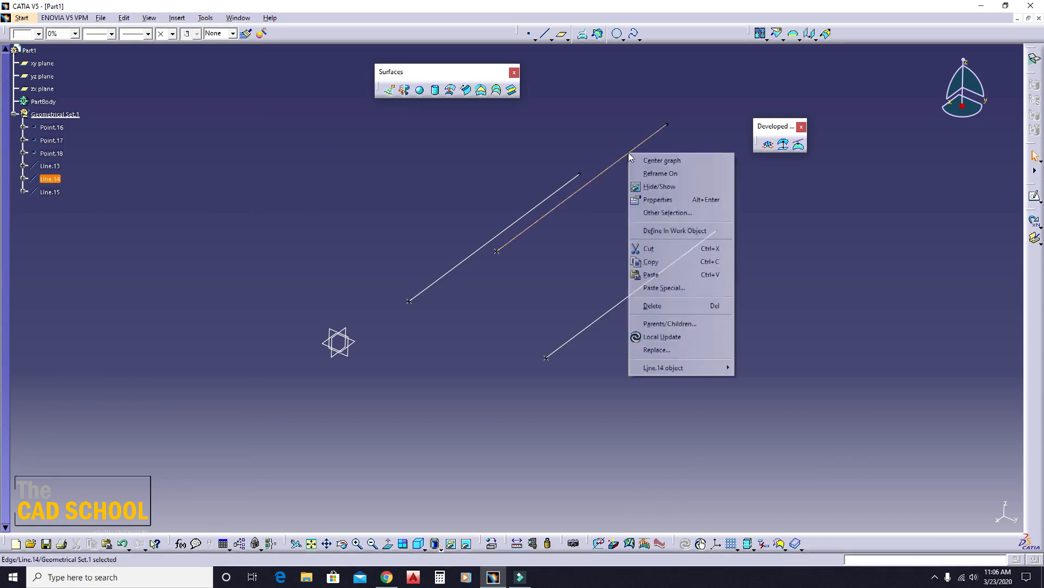
left_click(659, 186)
right_click(498, 251)
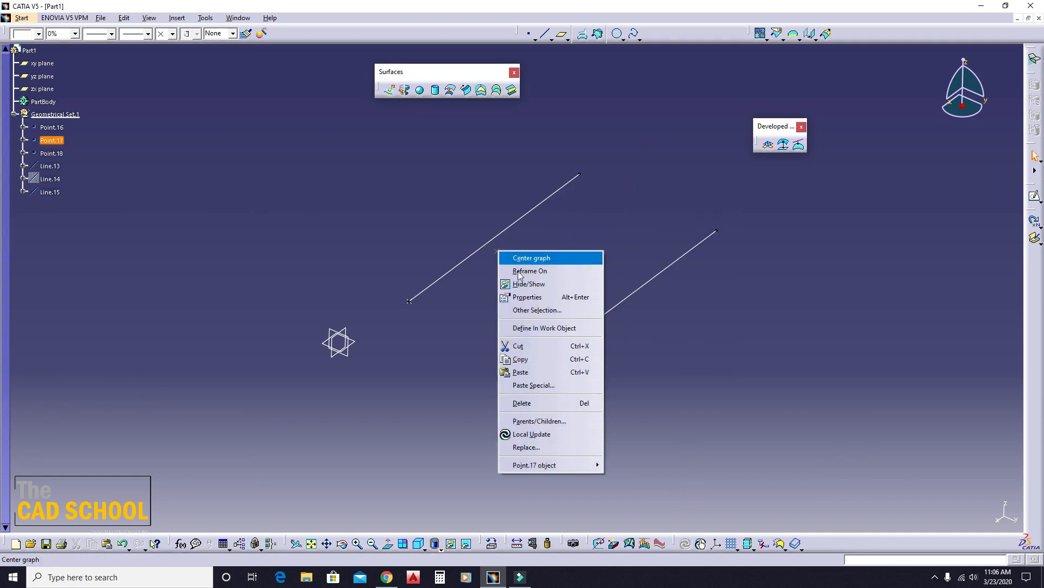
left_click(528, 285)
- Measure the minimum distance between the two visible parallel lines, without keeping the measurement
middle_click_drag(408, 334, 429, 313)
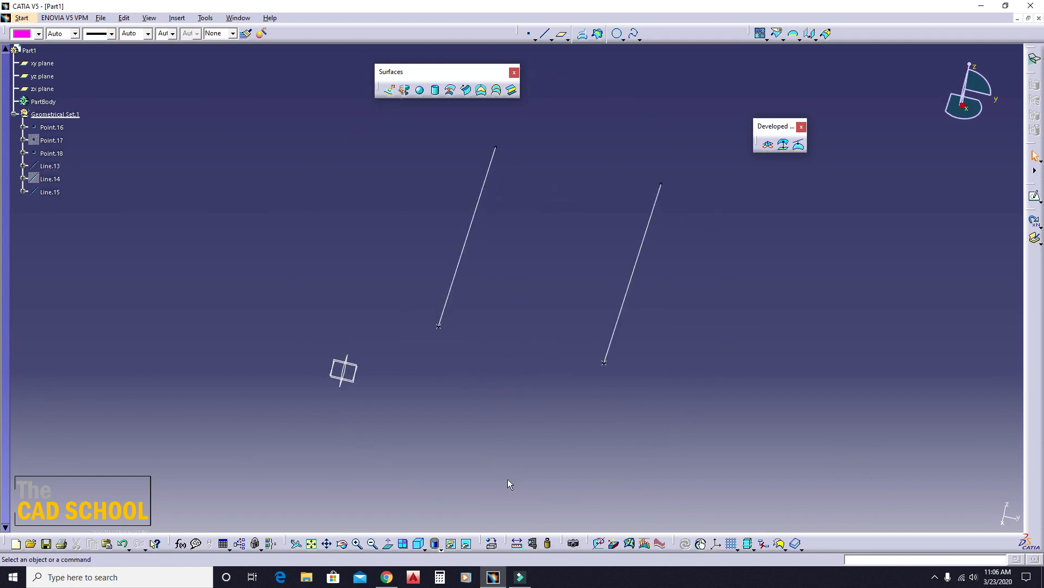
left_click(517, 542)
left_click(457, 265)
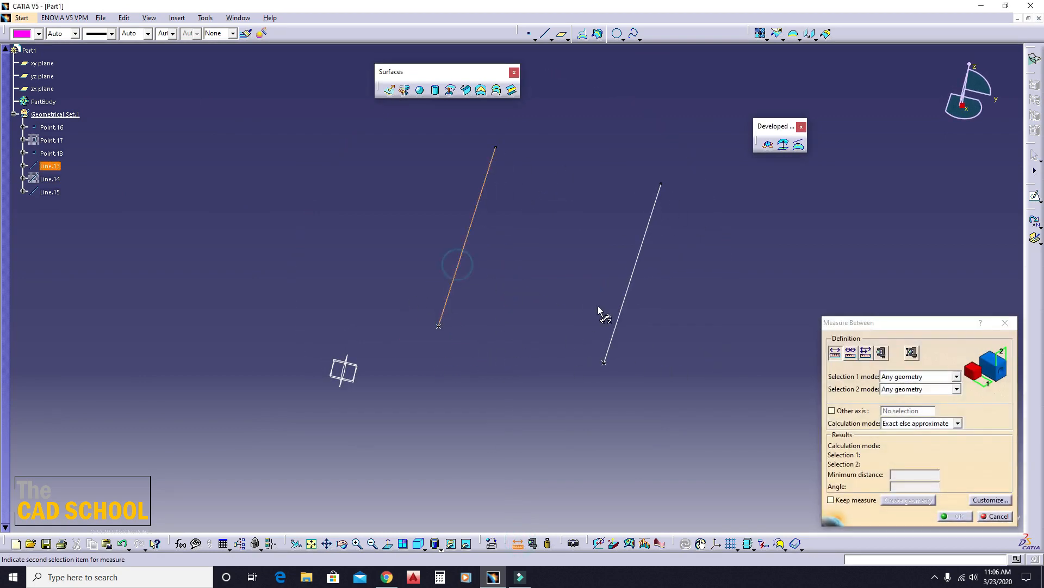
left_click(620, 313)
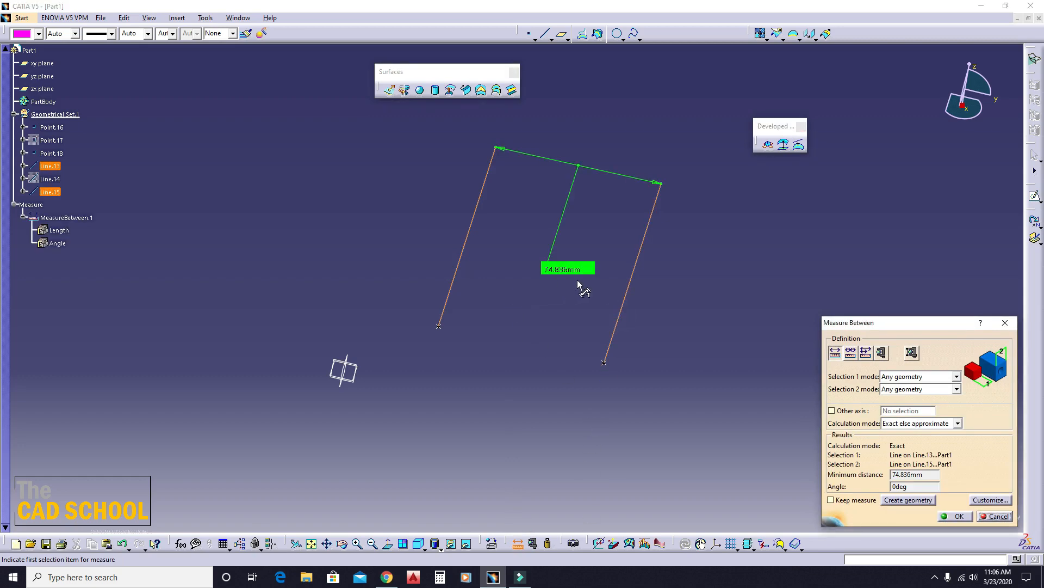
left_click(1005, 323)
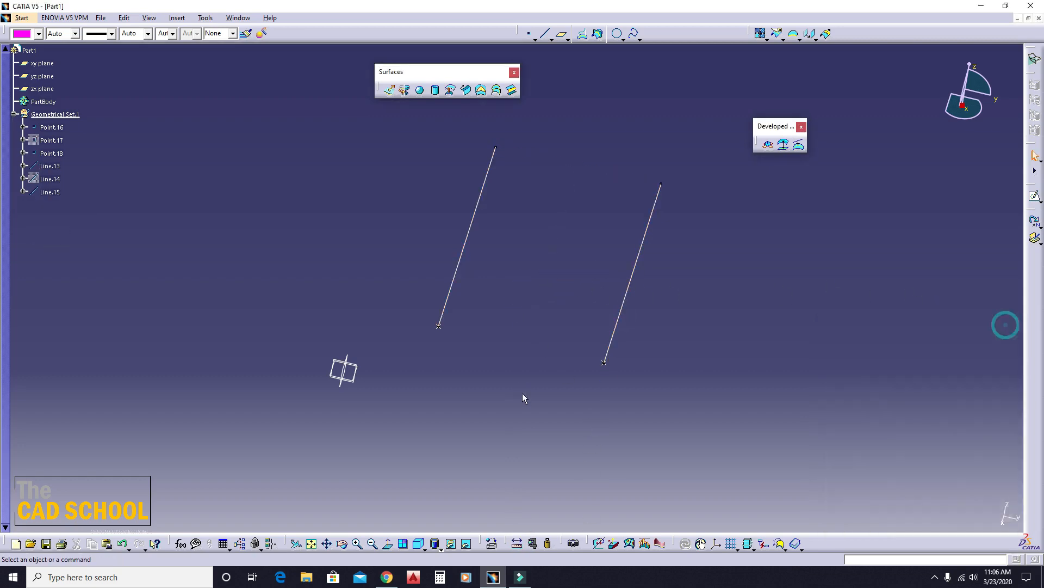
- Try to preview a Two guides and radius circular sweep using the two visible lines as guide curves
middle_click_drag(523, 399, 489, 276)
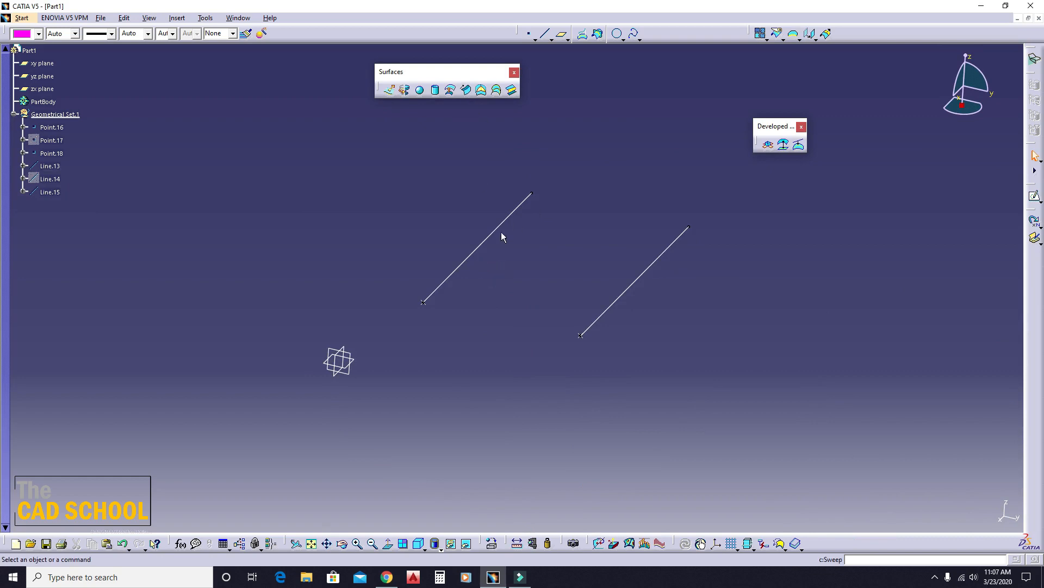
left_click(467, 90)
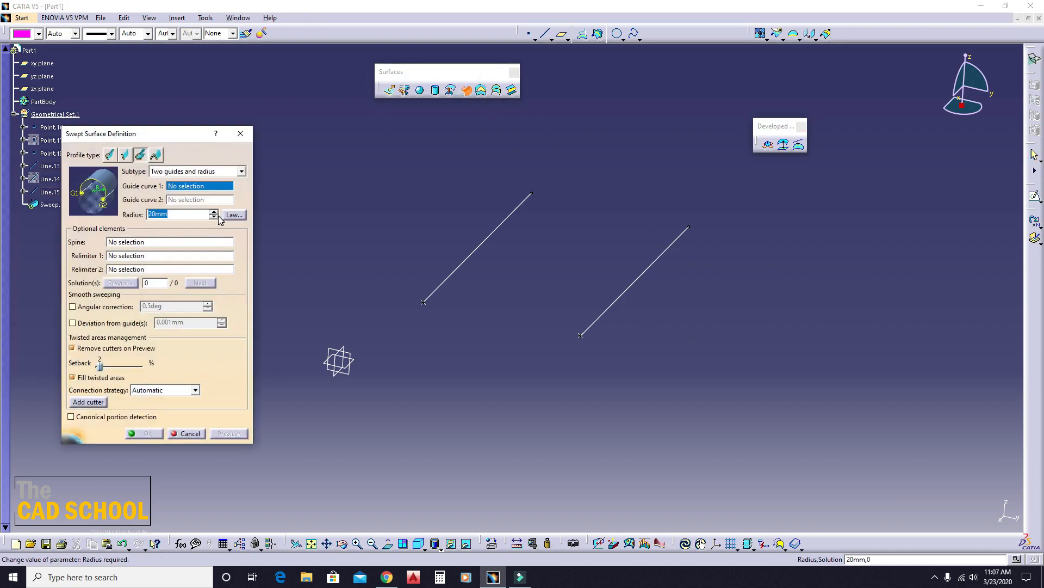
left_click(202, 172)
left_click(205, 173)
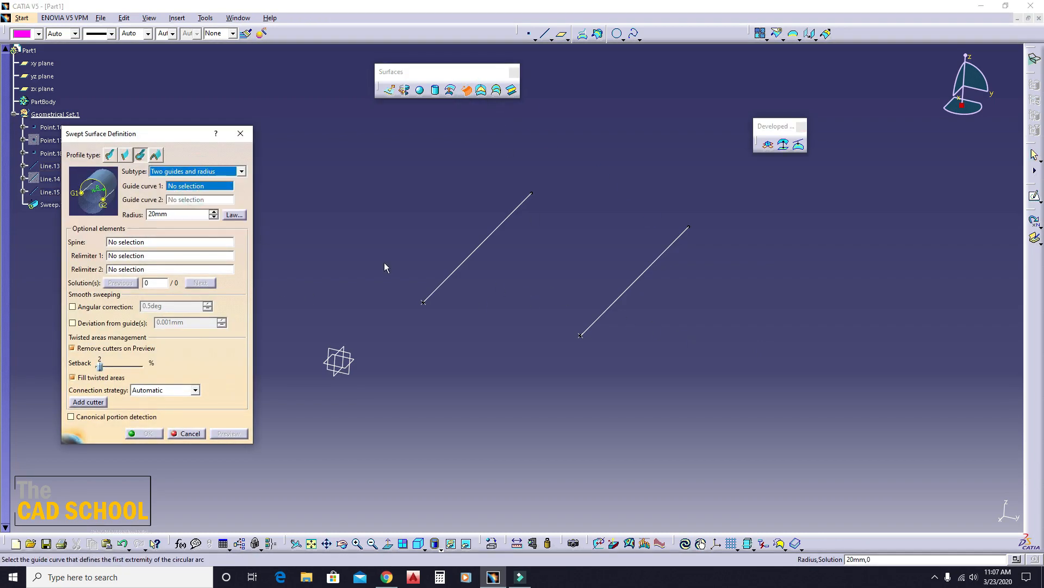
left_click(479, 246)
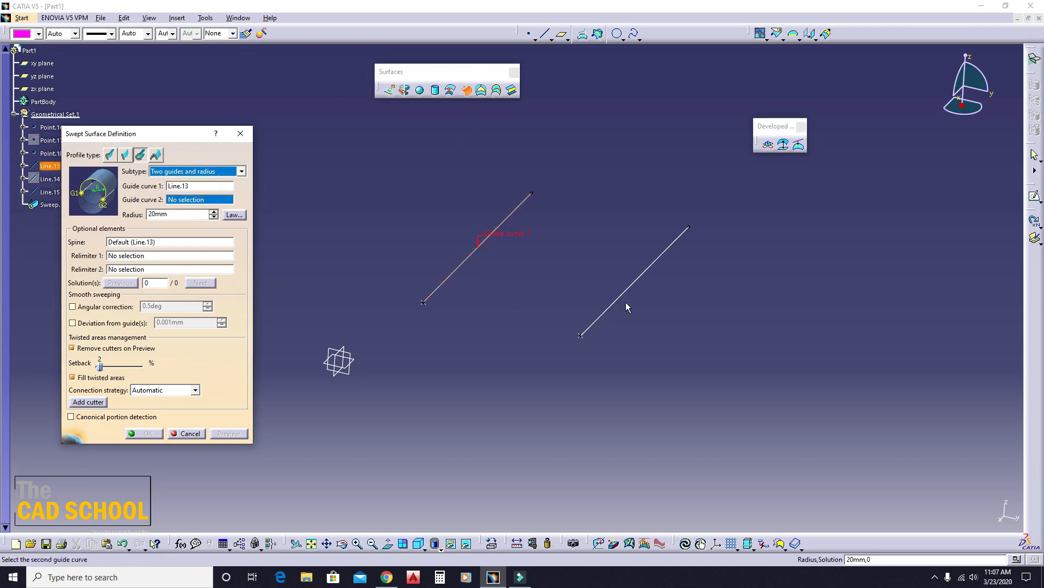
left_click(642, 274)
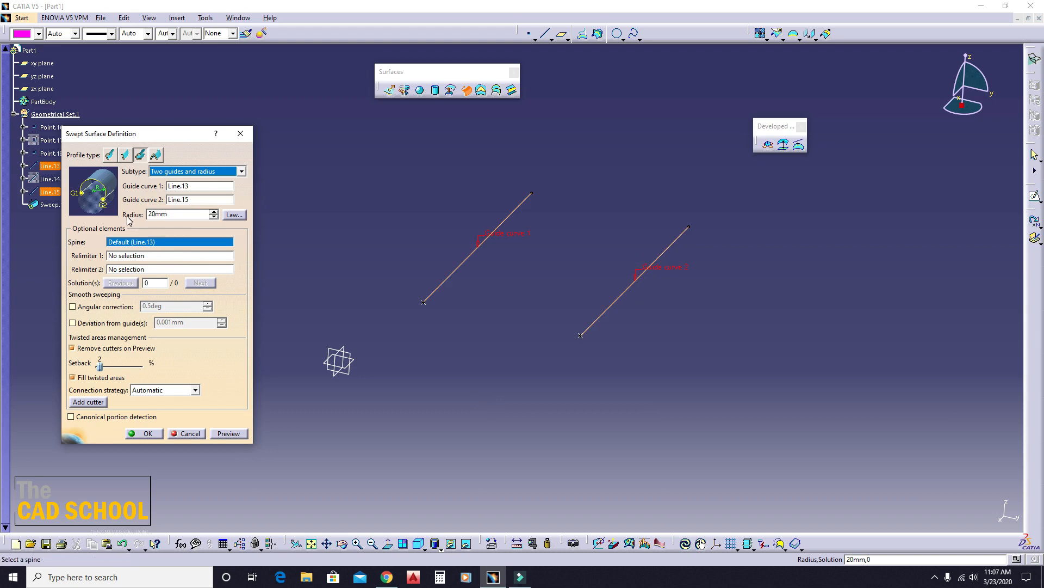
left_click(229, 433)
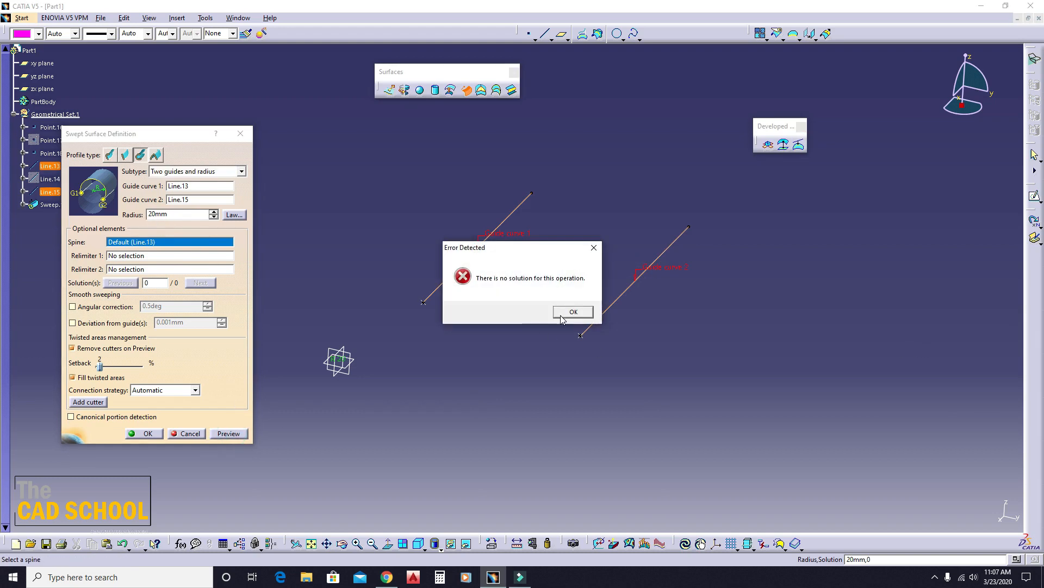
left_click(569, 311)
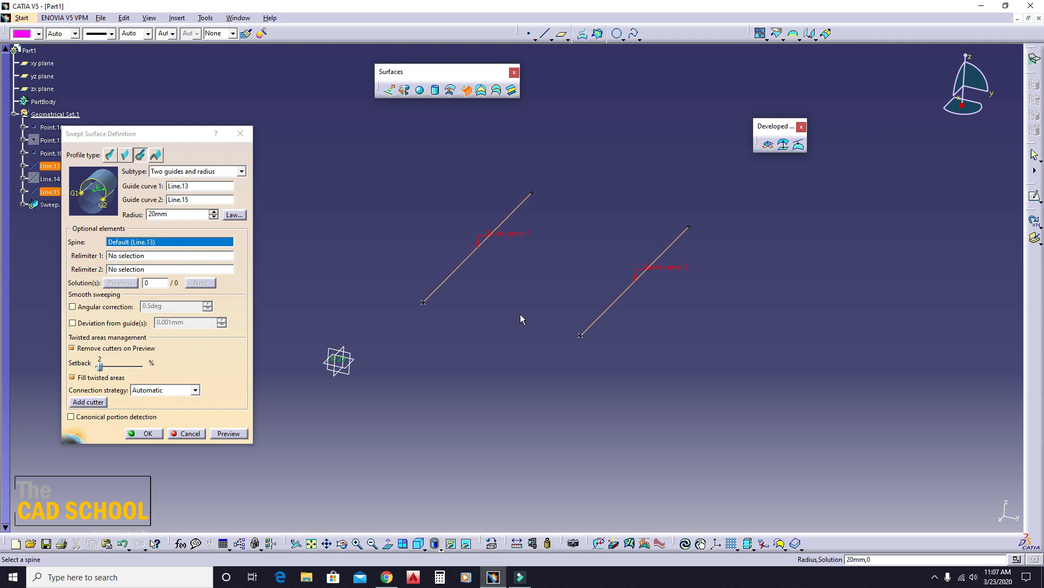
- Set the circular sweep's radius to 75/2 mm, preview the surface and inspect its solutions around the two guides
double_click(163, 213)
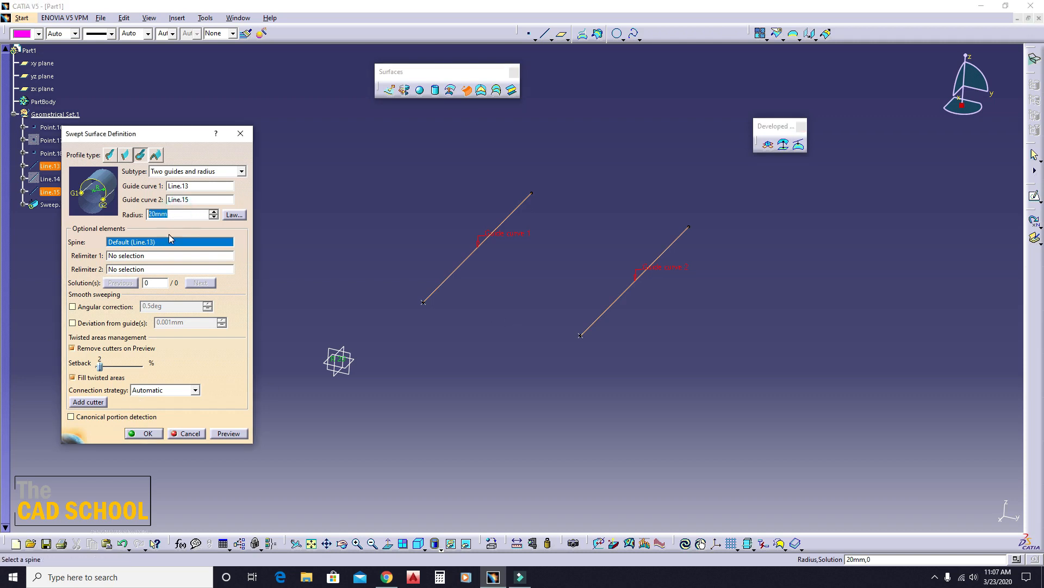
type("75/2")
left_click(303, 299)
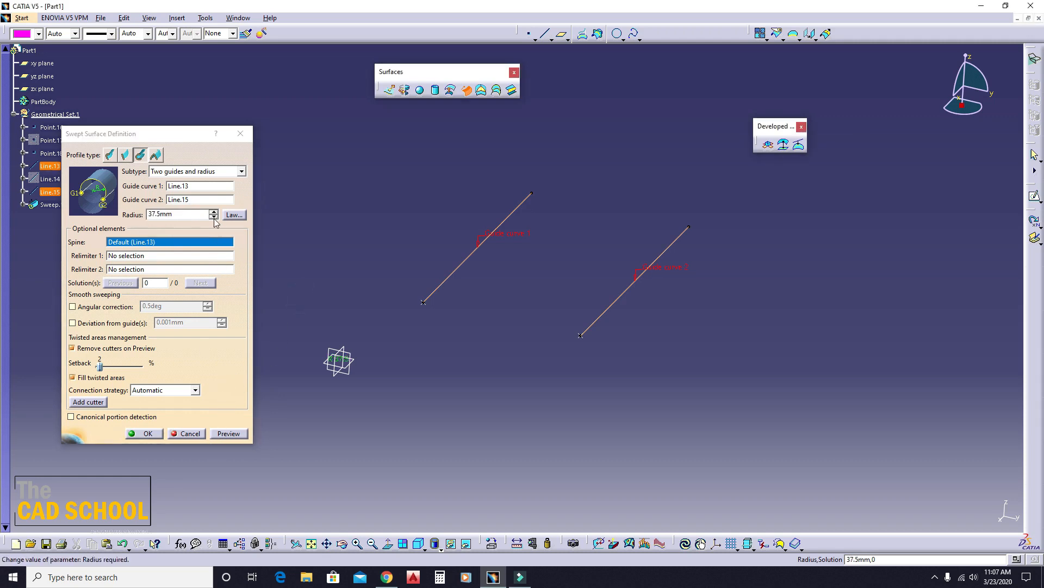
left_click(228, 434)
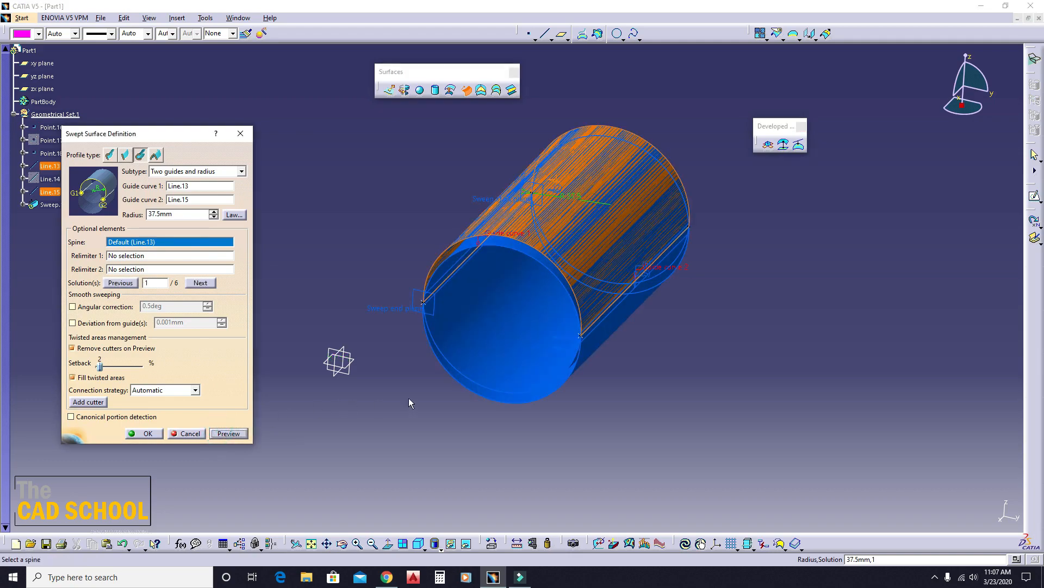
middle_click_drag(414, 373, 443, 297)
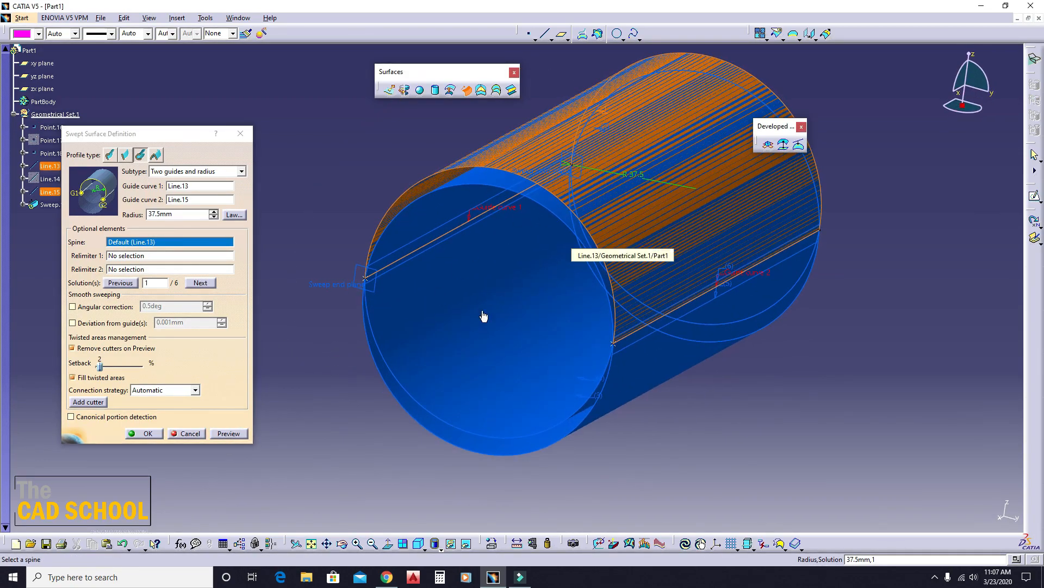
middle_click_drag(482, 314, 478, 294)
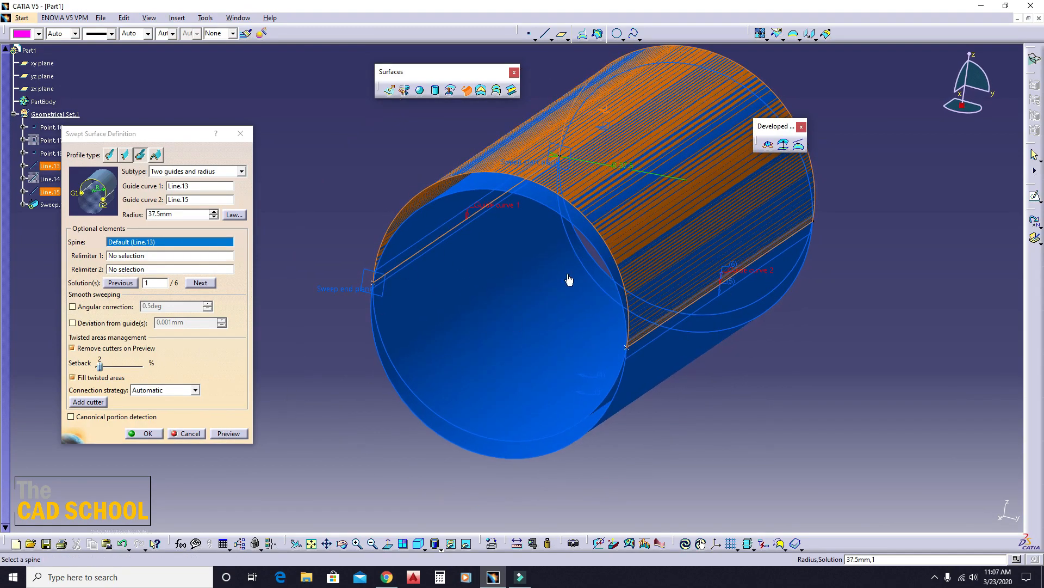
middle_click_drag(496, 409, 480, 357)
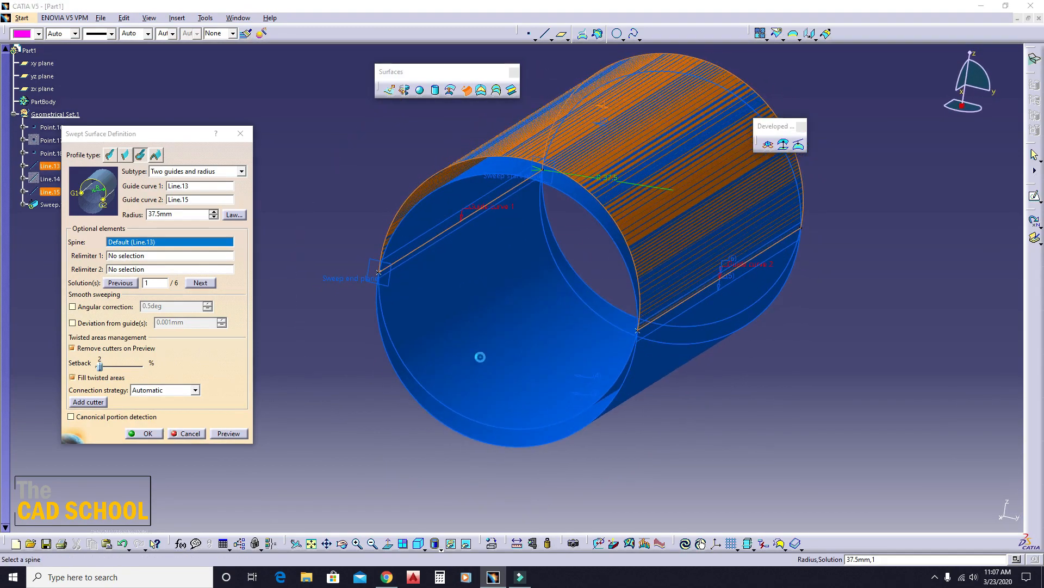
left_click(480, 357)
left_click(455, 424)
left_click(514, 147)
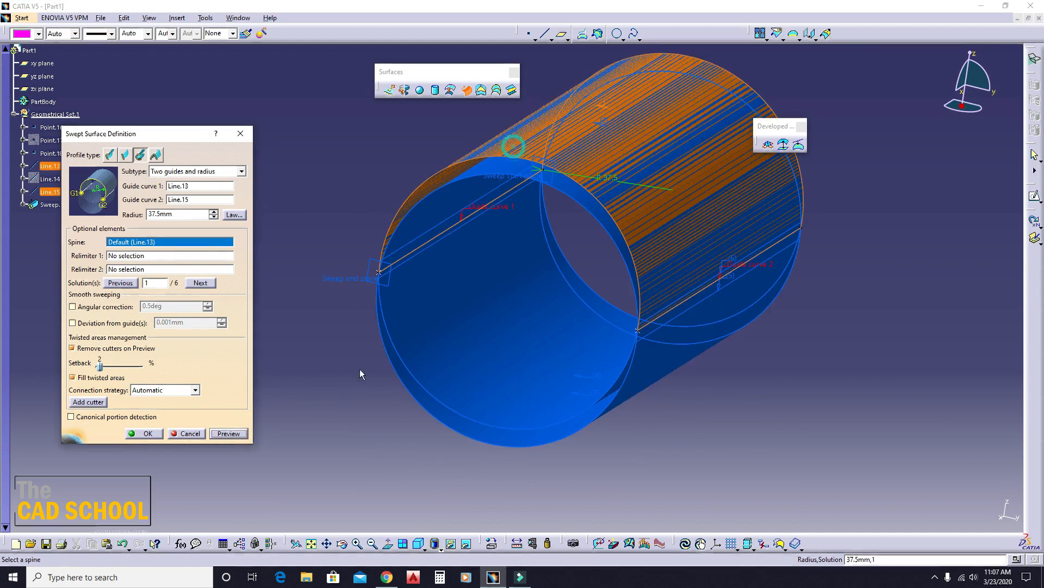
- Create the previewed Two guides and radius sweep, then undo its creation
left_click(143, 434)
middle_click_drag(317, 394, 413, 242)
key("ctrl+z")
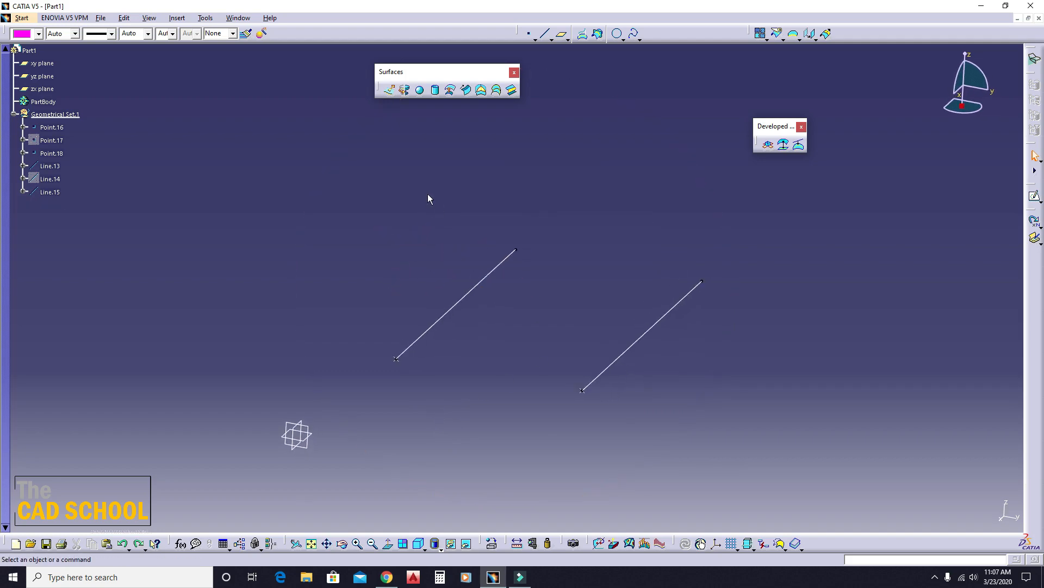
- Preview a Center and two angles circular sweep with Line.15 as center curve and Line.13 as reference curve
left_click(466, 90)
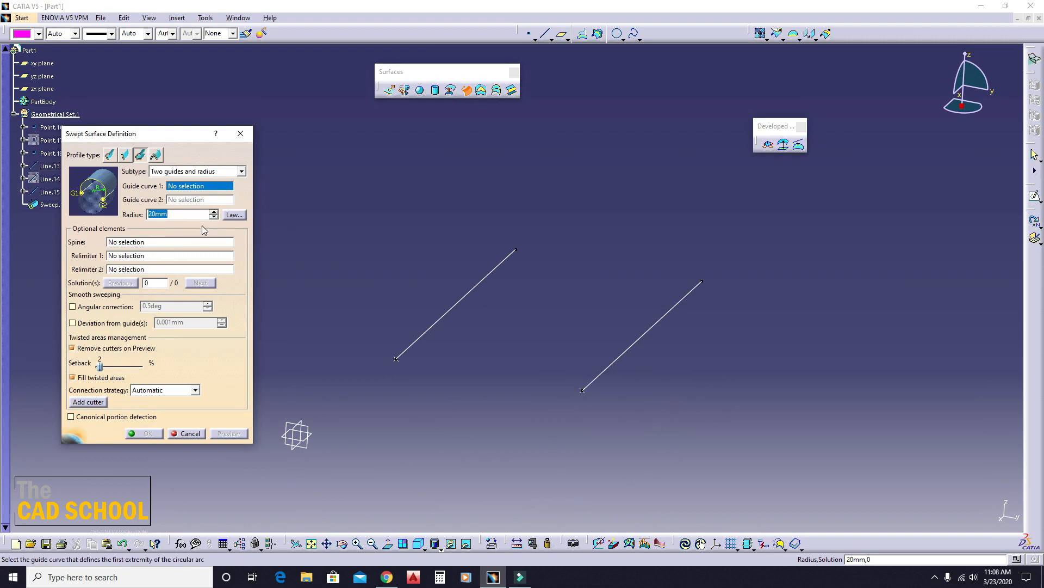
left_click(179, 170)
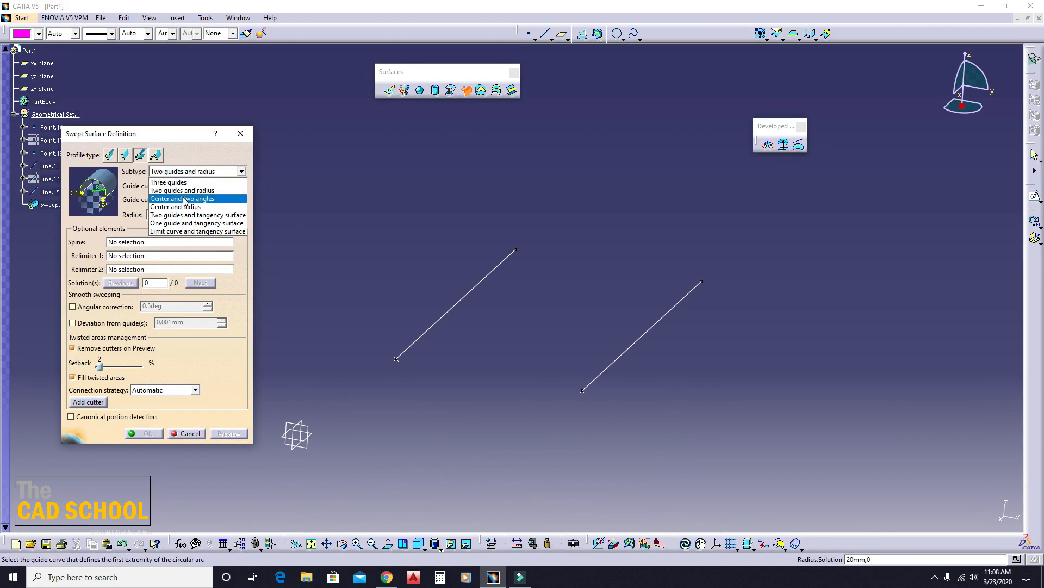
left_click(183, 199)
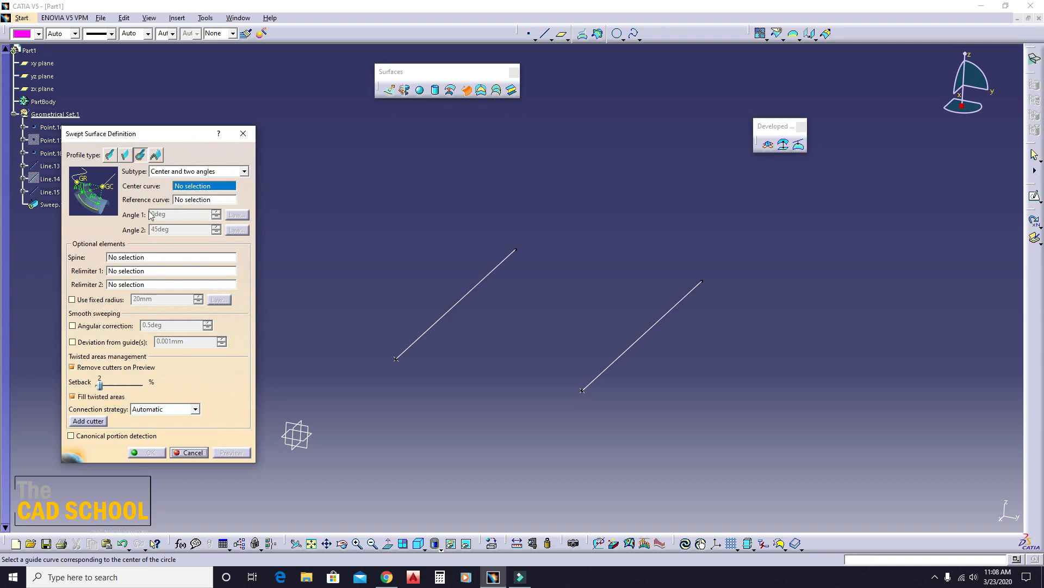
left_click(636, 342)
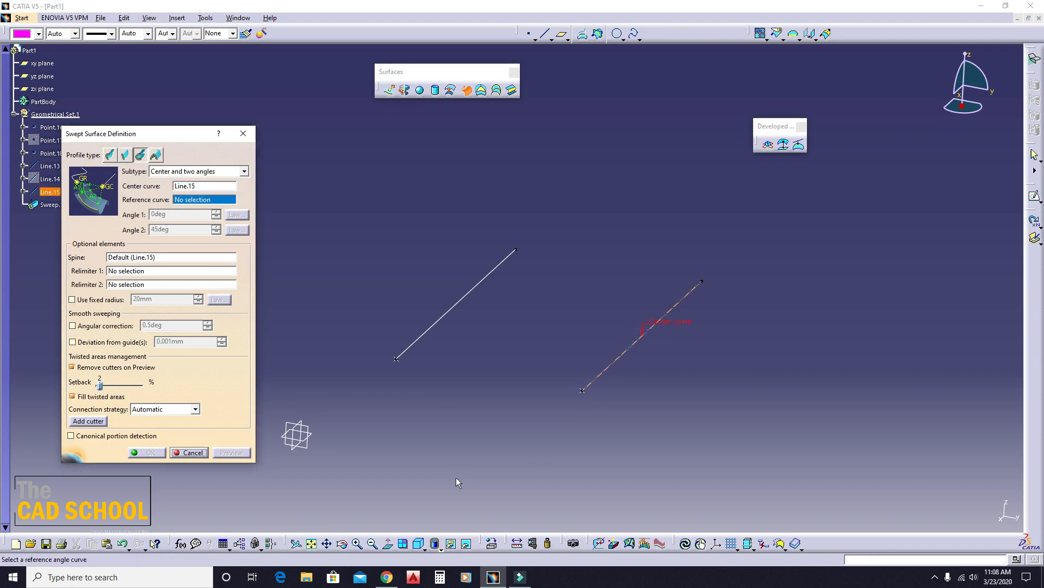
left_click(468, 292)
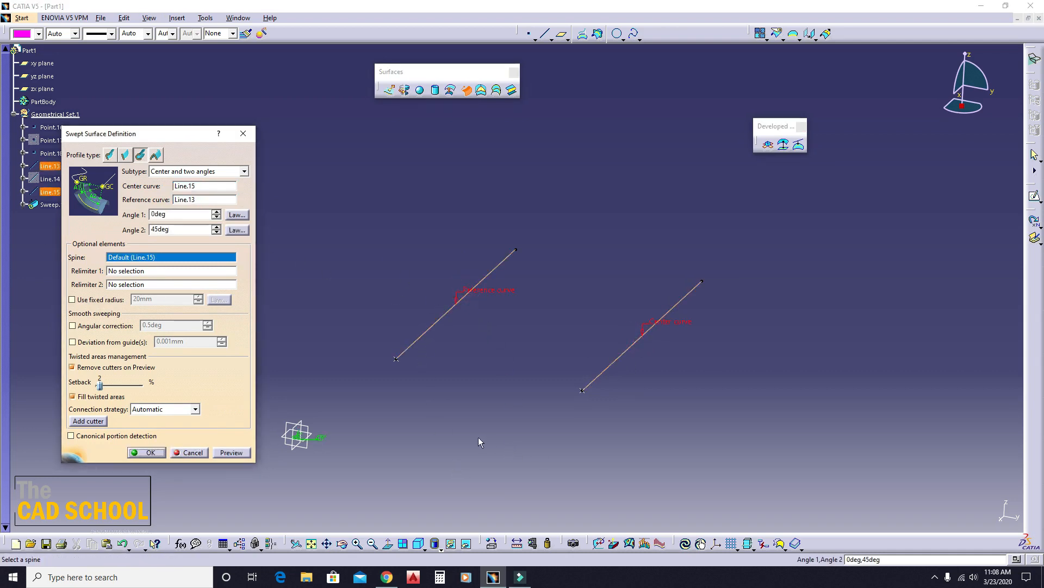
middle_click_drag(445, 377, 530, 356)
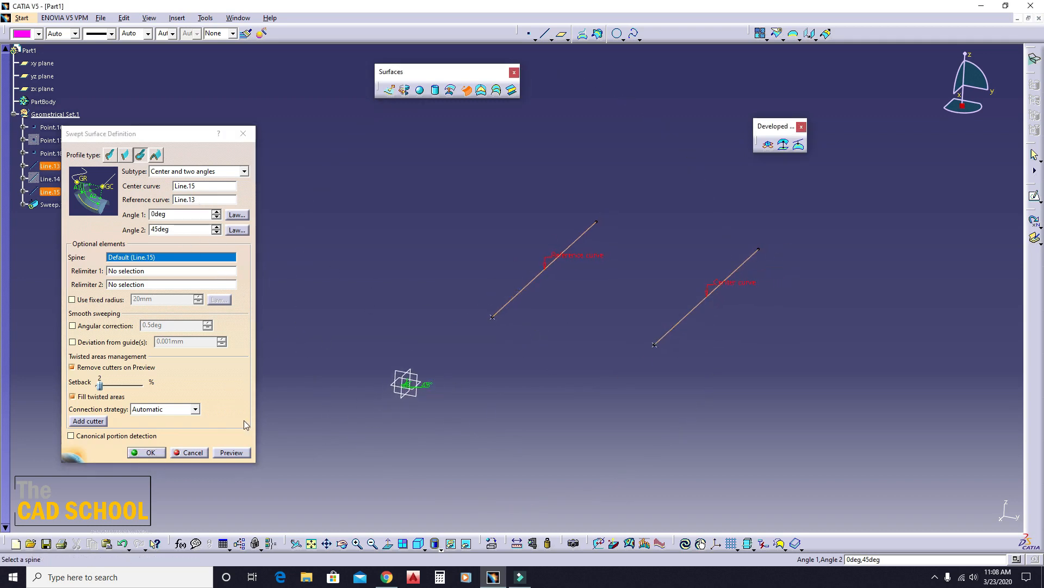
left_click(230, 453)
middle_click_drag(494, 367, 524, 295)
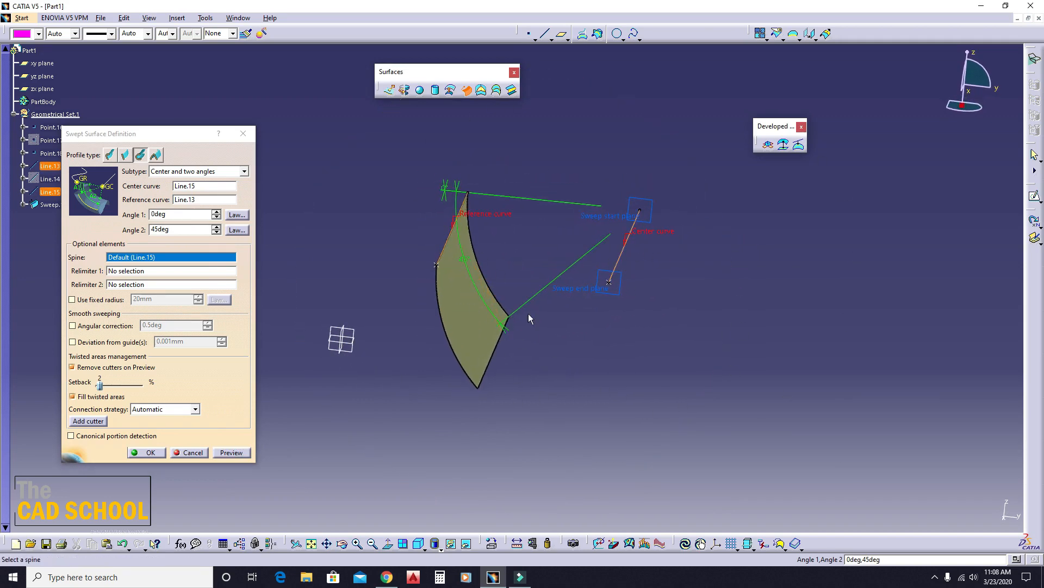
middle_click_drag(530, 317, 536, 304)
- Set the circular sweep's Angle 2 to 90 deg, preview the surface and inspect it
double_click(184, 230)
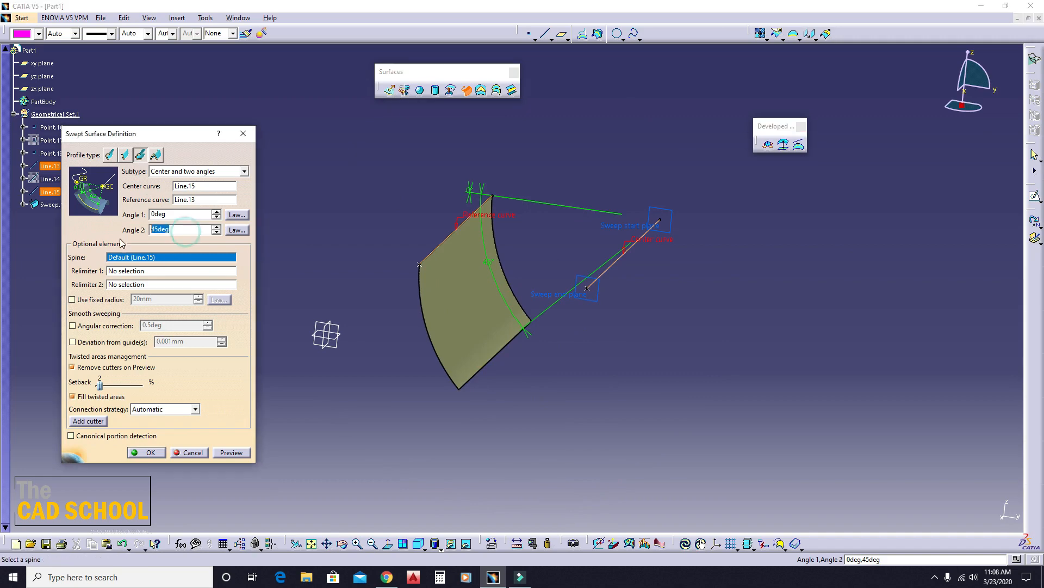
type("90deg")
left_click(231, 452)
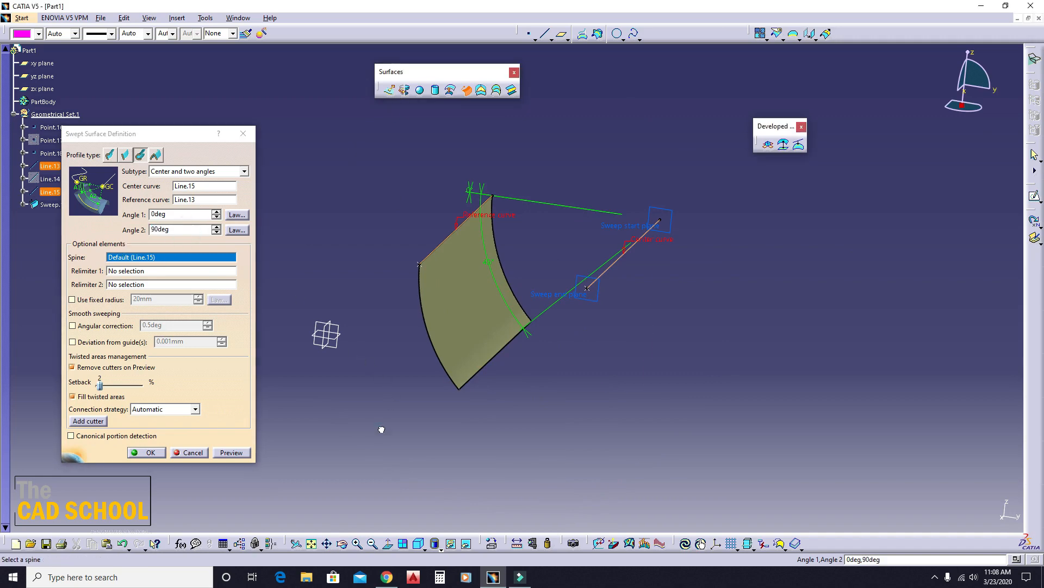
left_click(227, 455)
middle_click_drag(426, 347, 575, 351)
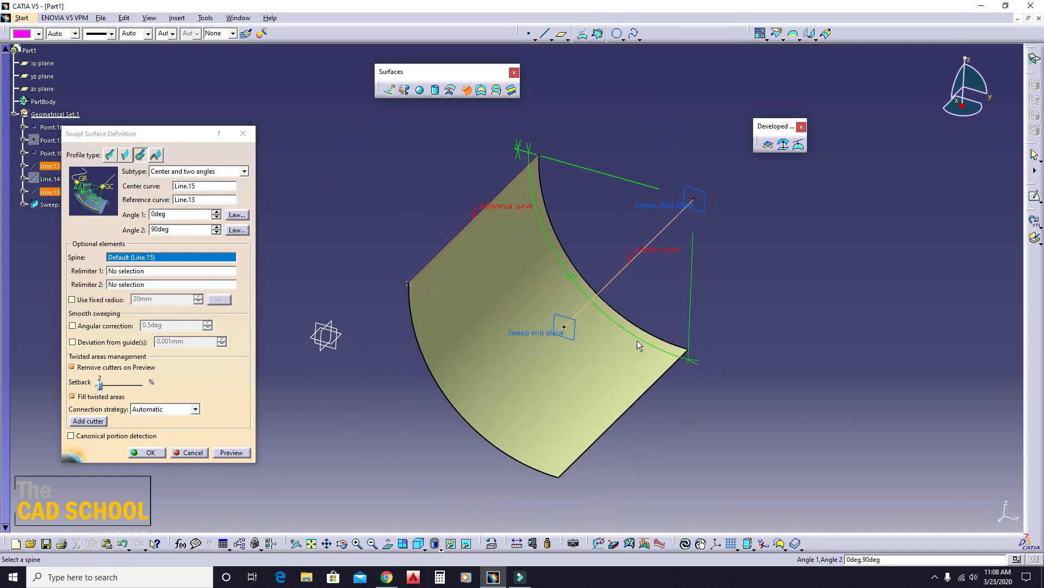
- Undo the Angle 2 change and close the sweep definition without creating it
key("ctrl+z")
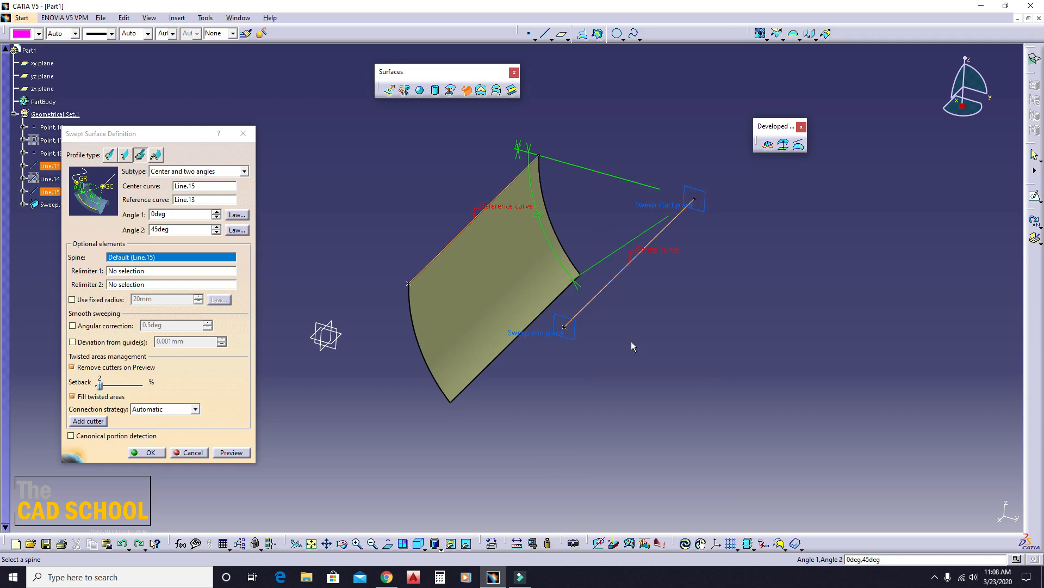
left_click(226, 172)
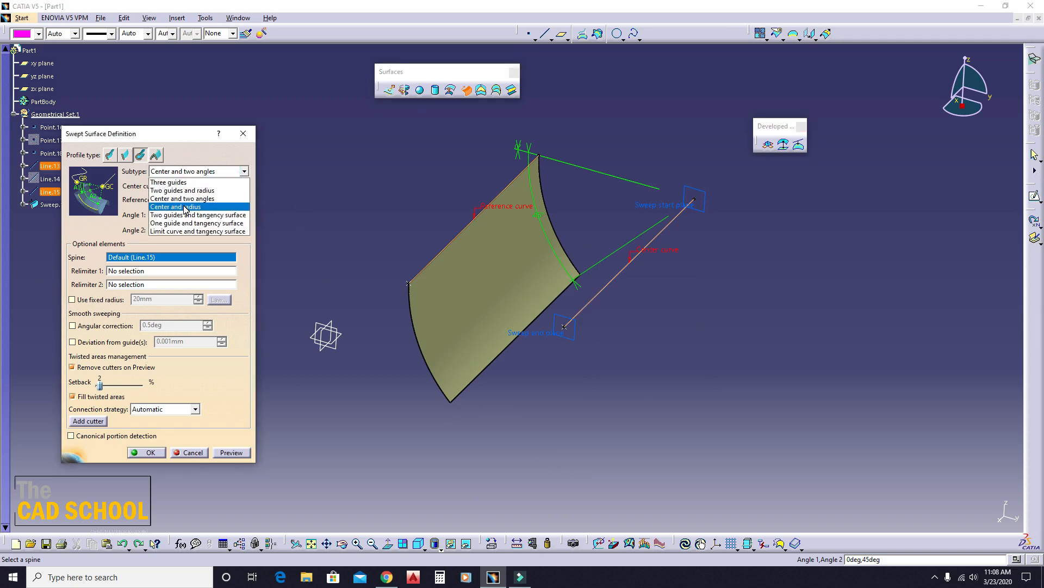
left_click(243, 133)
left_click(245, 134)
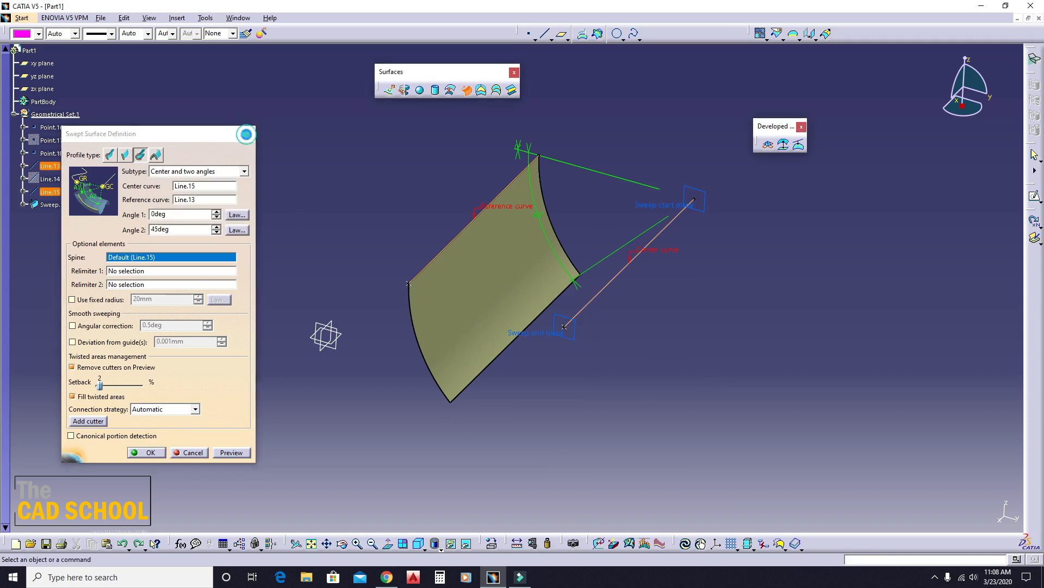
left_click(343, 188)
- Preview a Center and radius circular sweep with Line.15 as center curve and a 12.5 mm radius, and inspect it
middle_click_drag(473, 258, 466, 277)
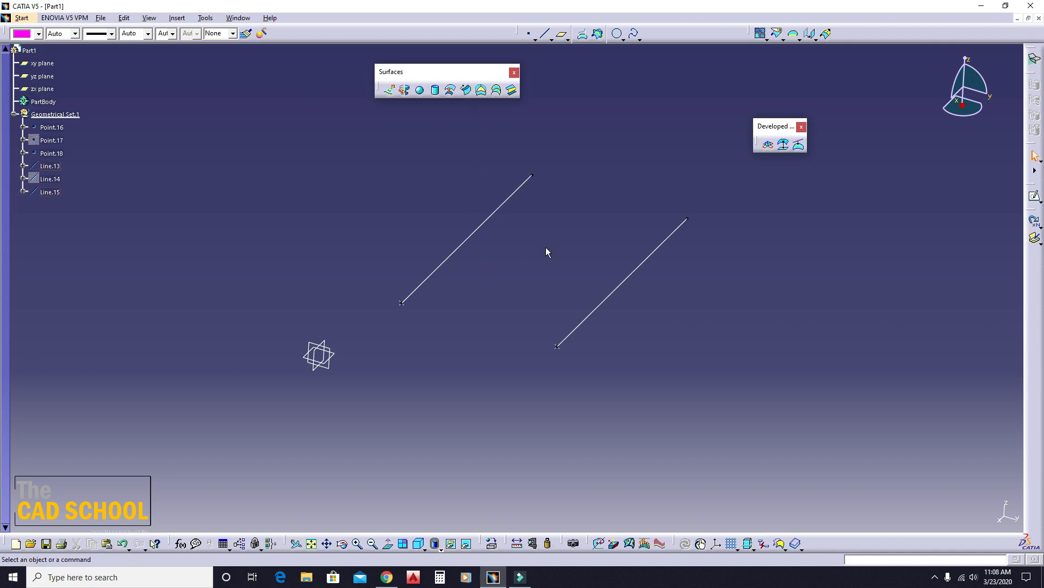
middle_click_drag(527, 276, 467, 286)
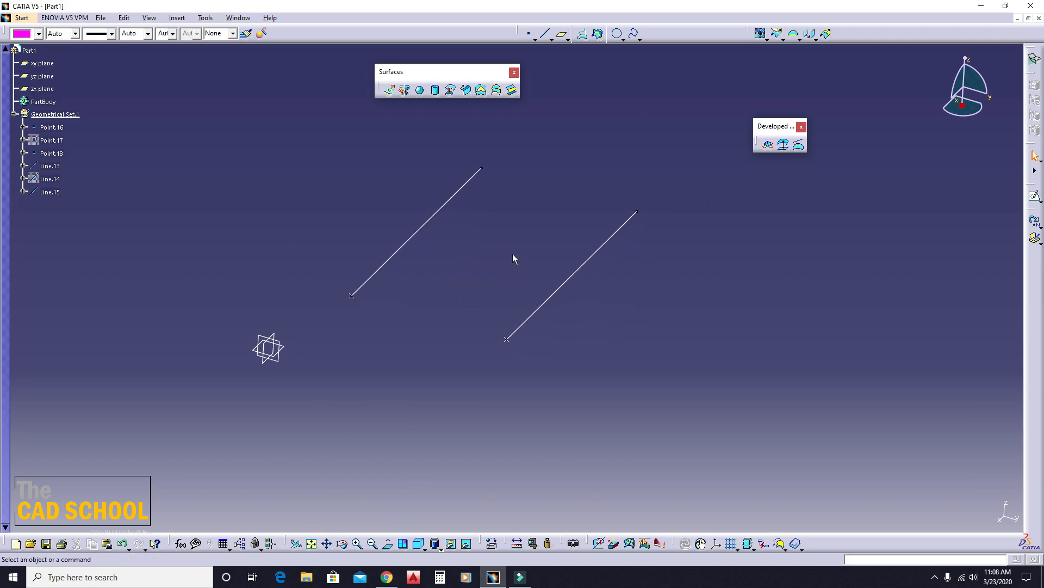
left_click(466, 90)
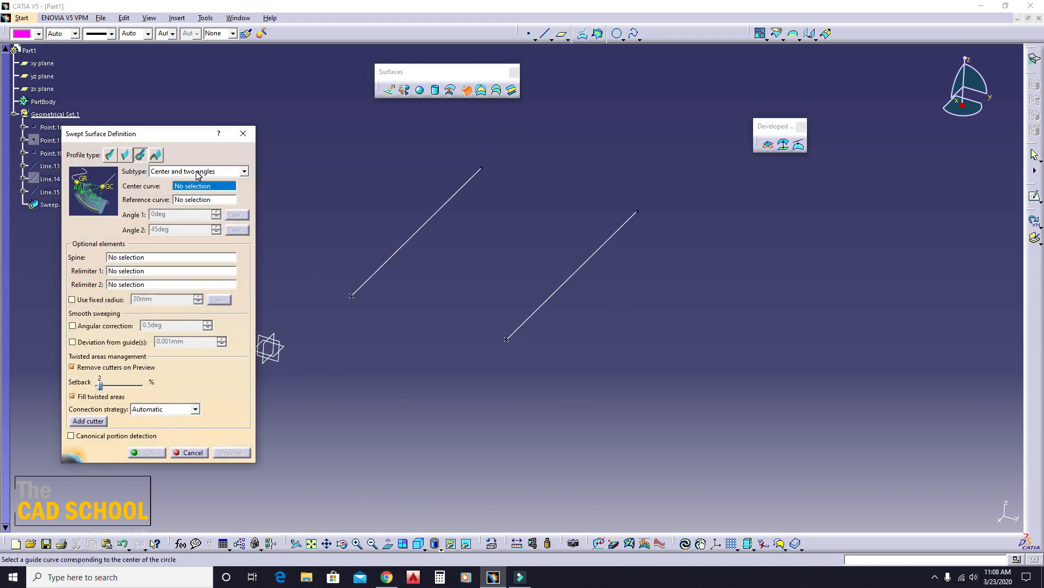
left_click(184, 172)
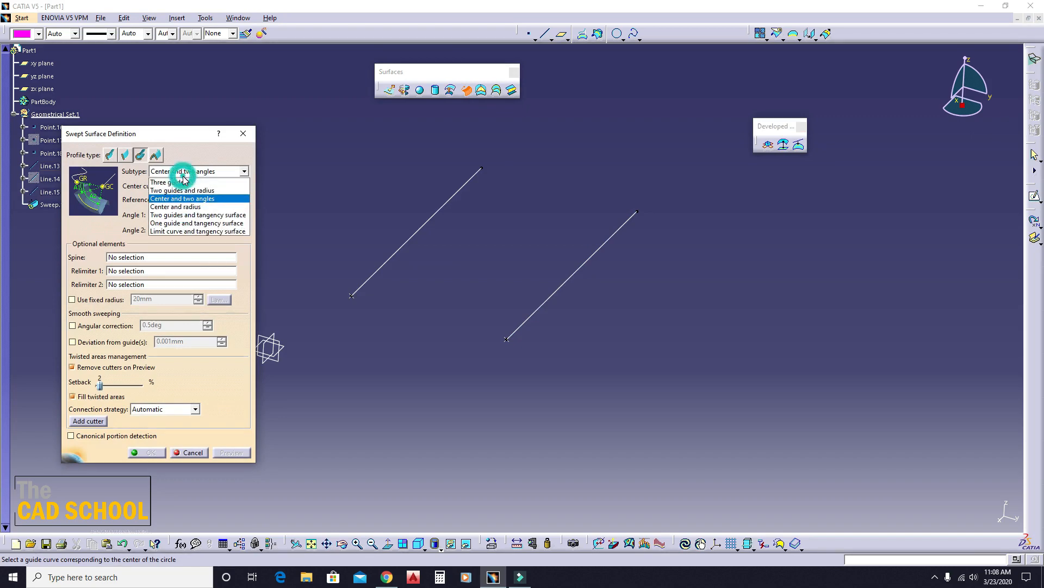
left_click(186, 207)
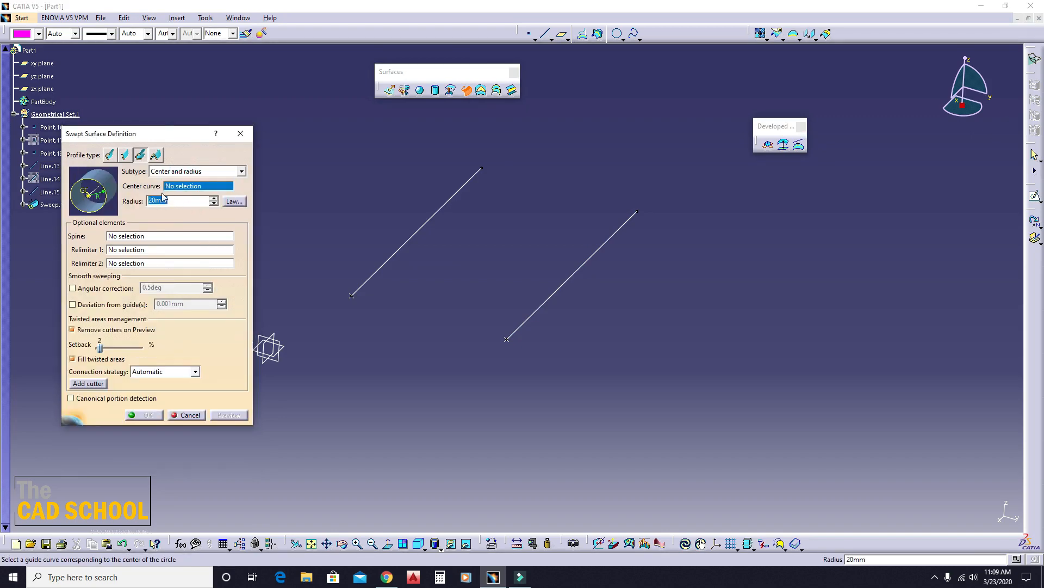
left_click(578, 270)
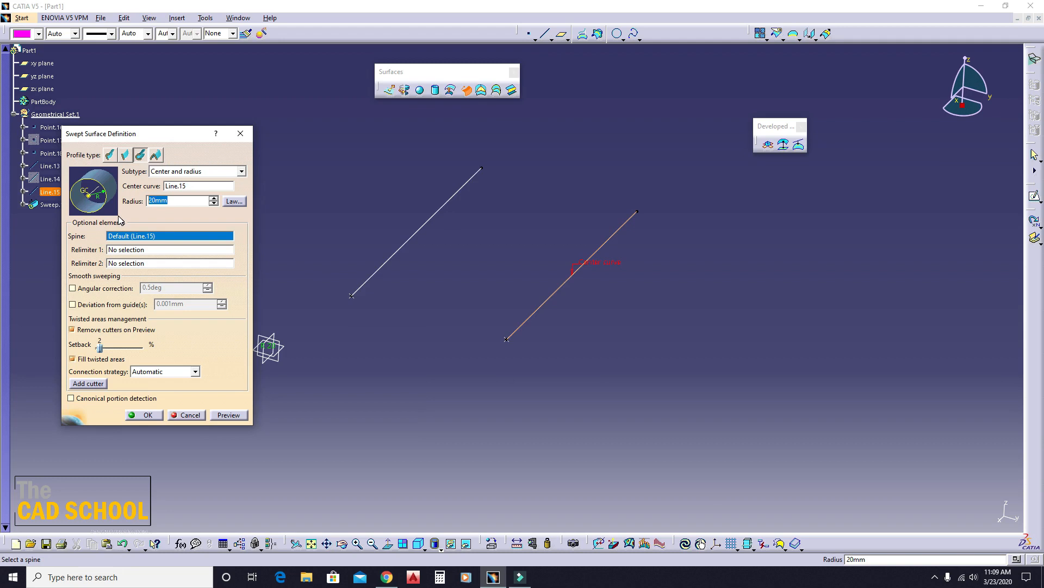
type("12.5")
left_click(220, 417)
middle_click_drag(408, 361, 431, 363)
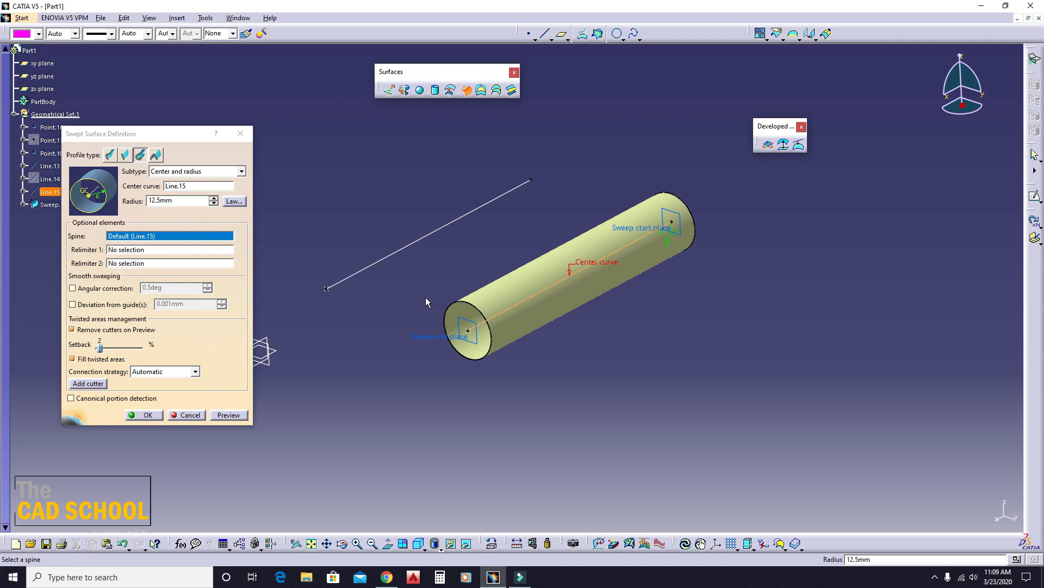
- Undo the radius change and close the Center and radius sweep definition without creating it
key("ctrl+z")
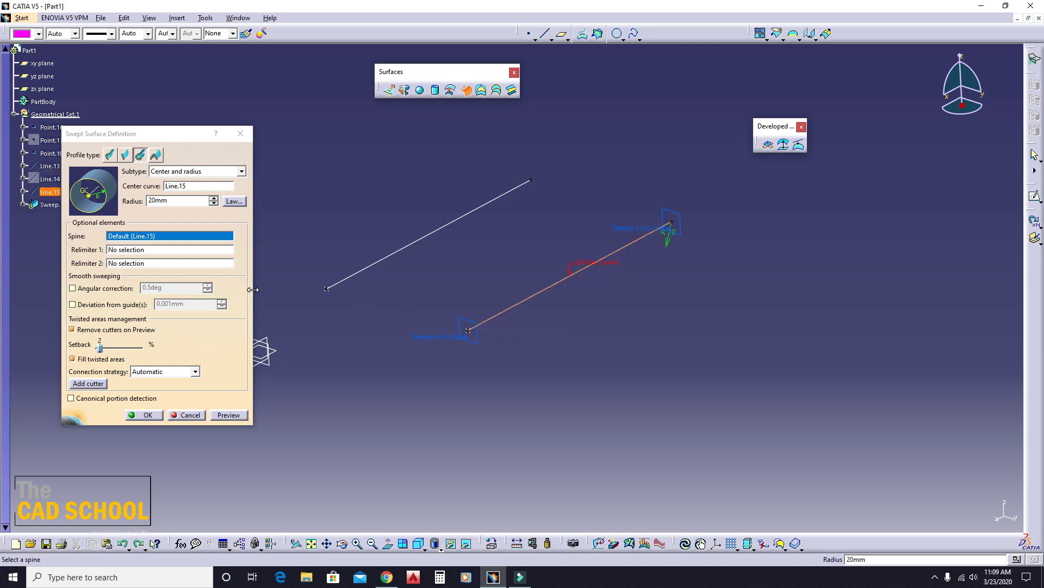
left_click(191, 172)
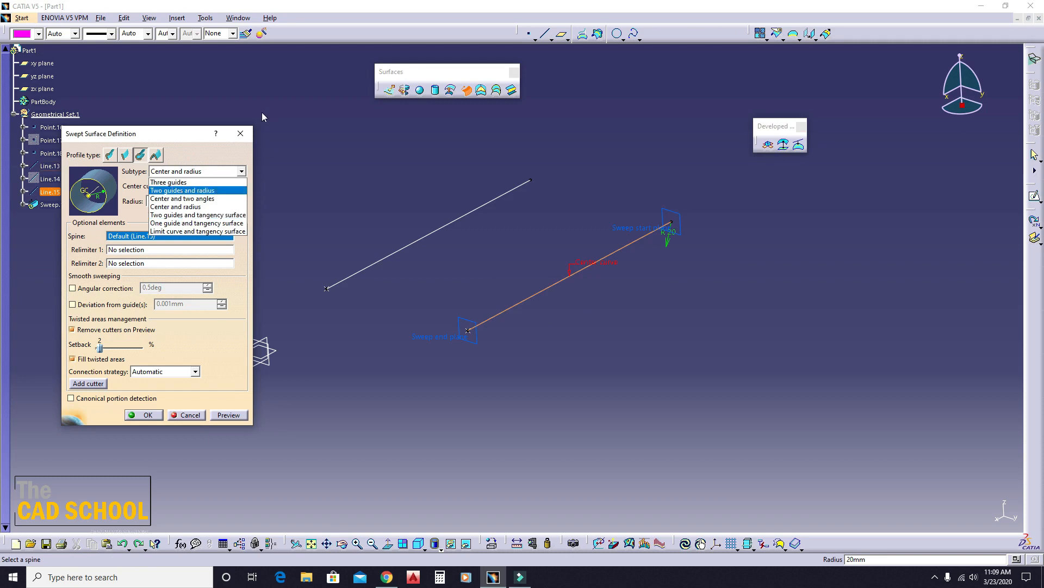
left_click(241, 133)
left_click(240, 134)
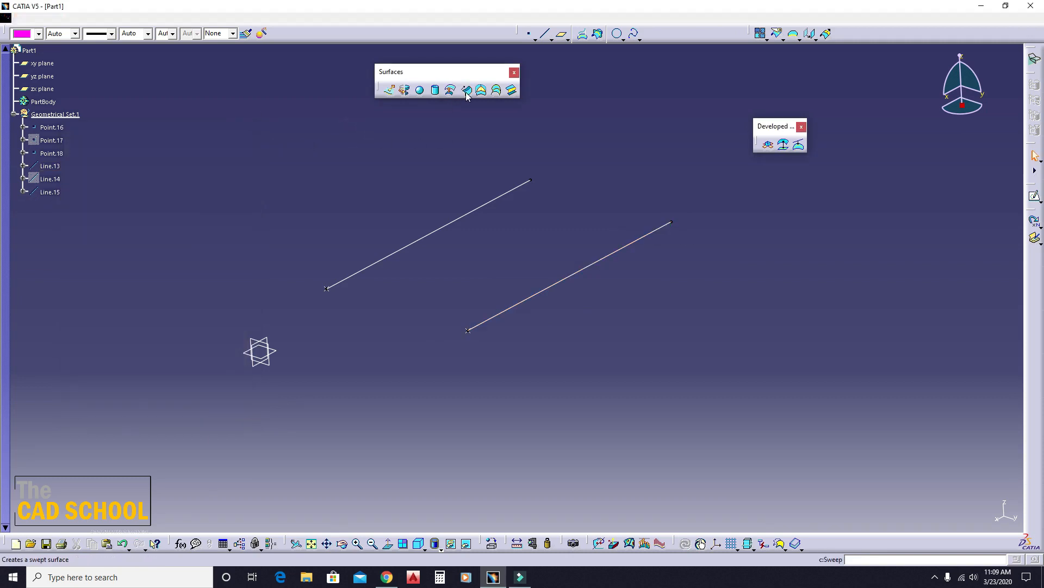
- Switch the circular sweep subtype to Two guides and tangency surface, and close the definition without creating a surface
left_click(466, 90)
left_click(192, 172)
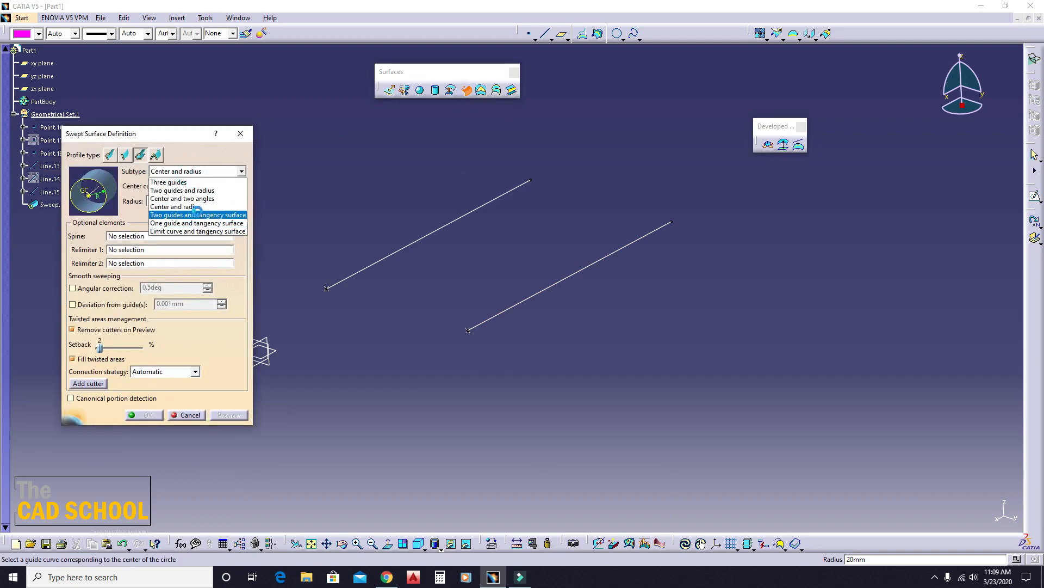
left_click(196, 212)
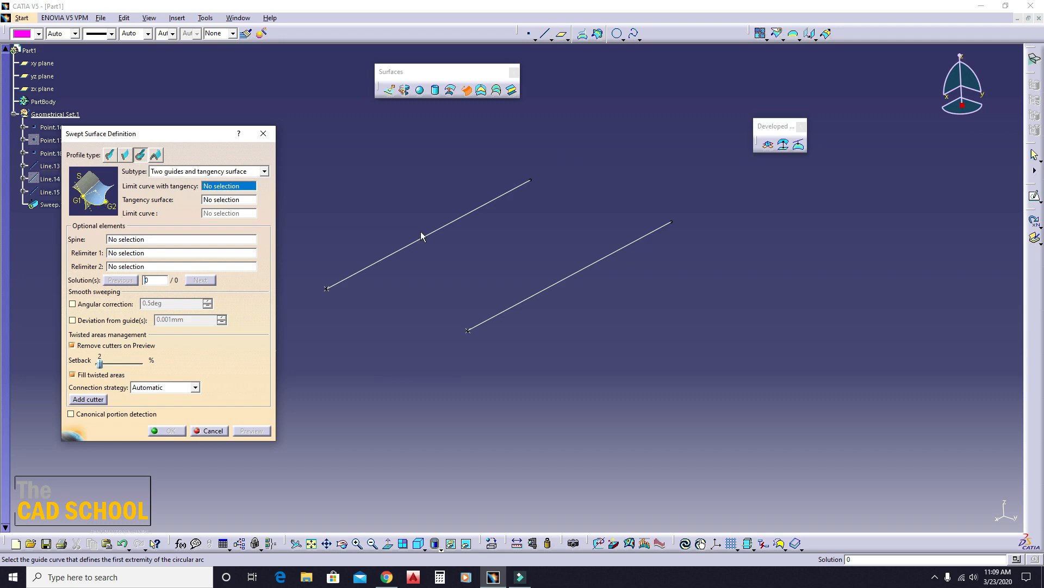
left_click(263, 135)
- Sketch a three-point arc on the yz plane, starting at Line.13's endpoint and curving up and away from Line.15
middle_click_drag(338, 269, 446, 315)
left_click(430, 332)
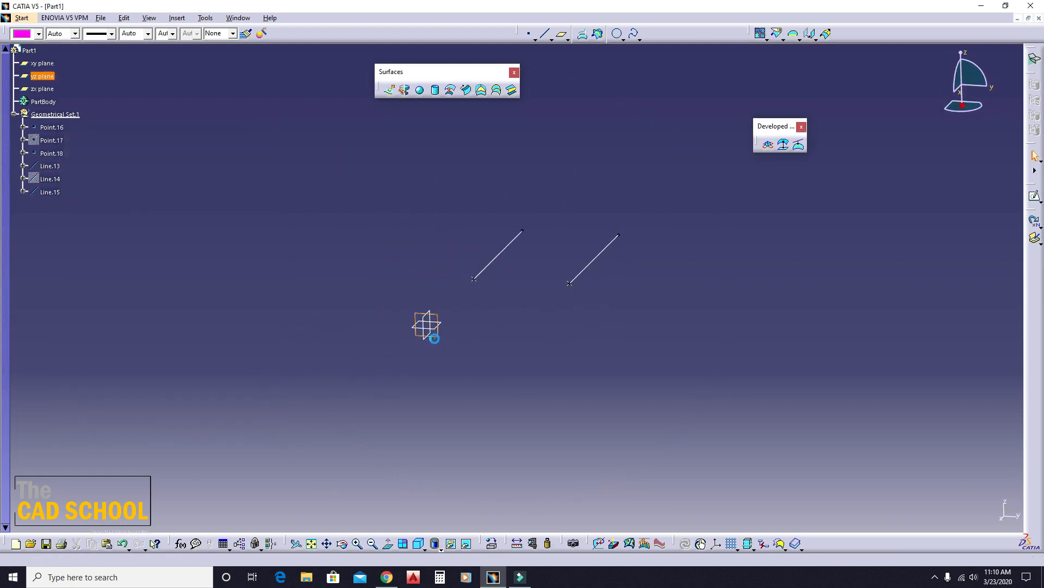
left_click(1035, 196)
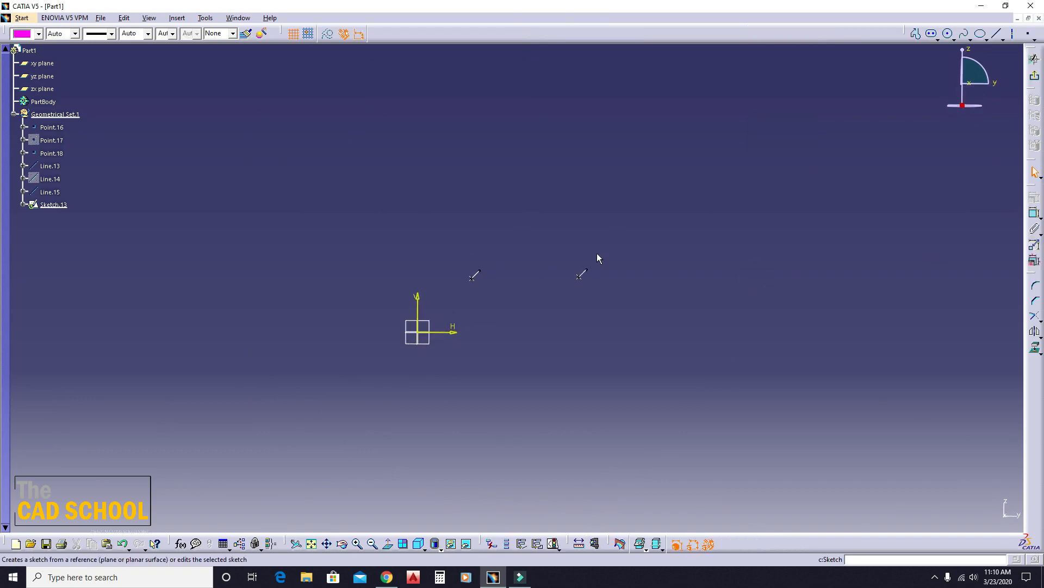
left_click(947, 34)
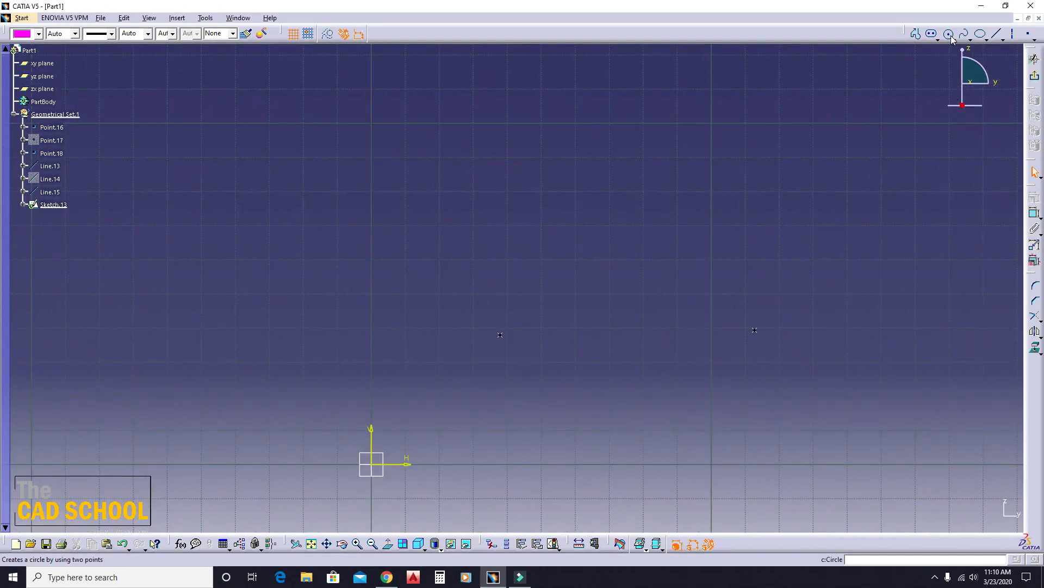
left_click(953, 39)
left_click(960, 112)
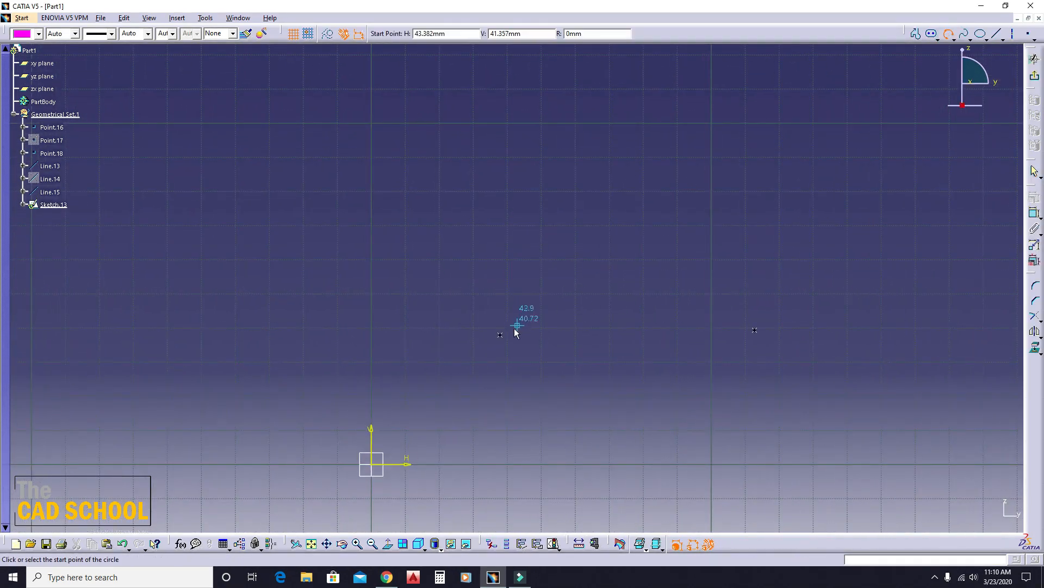
left_click(501, 335)
left_click(441, 186)
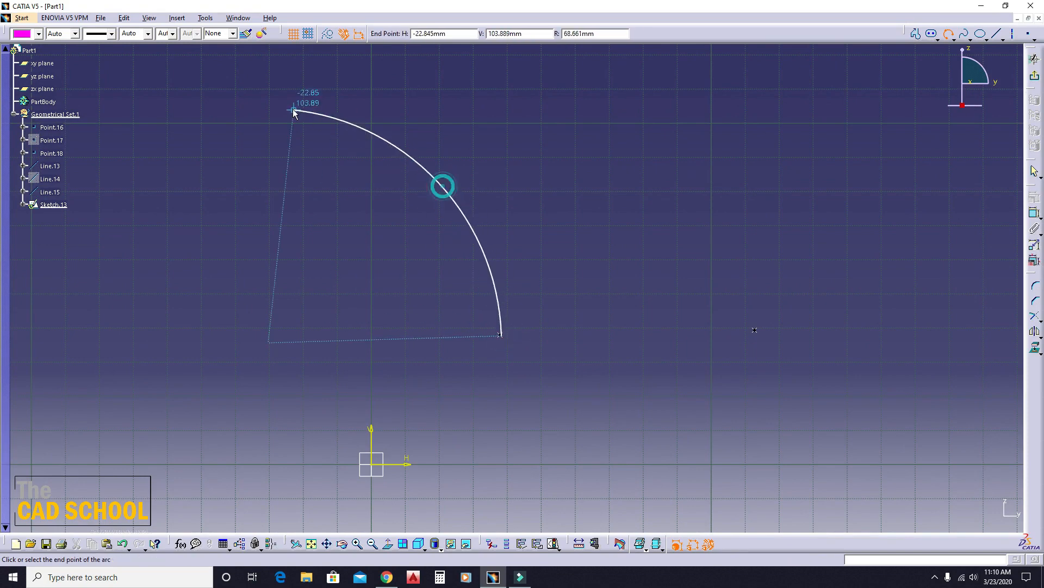
left_click(250, 97)
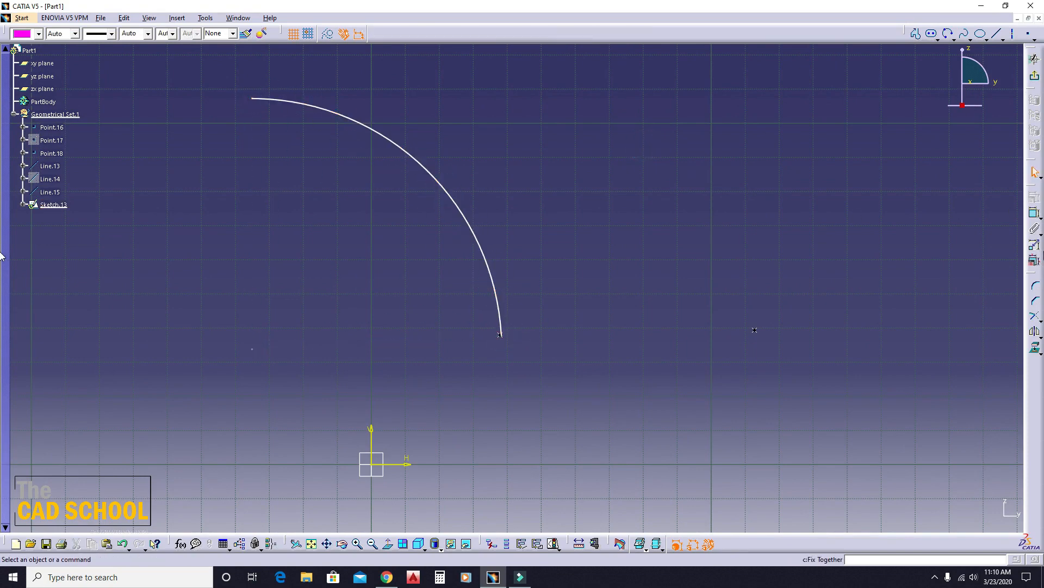
- Constrain the arc's lower end coincident with Line.13's endpoint and exit the sketch
left_click(1034, 214)
mouse_move(495, 366)
middle_mouse_down()
mouse_move(490, 315)
mouse_move(466, 278)
middle_mouse_up()
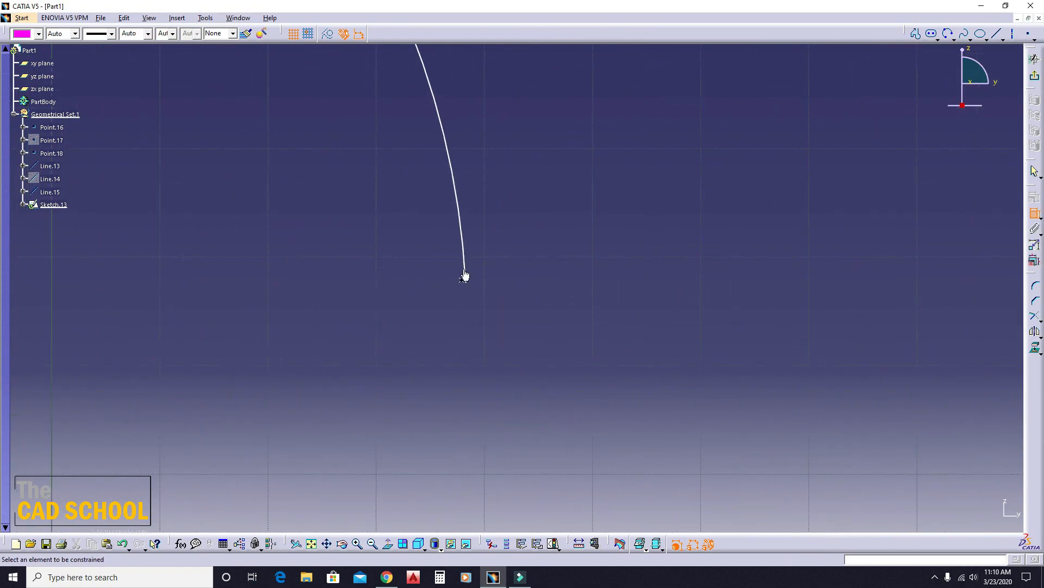
left_click(462, 280)
left_click(471, 280)
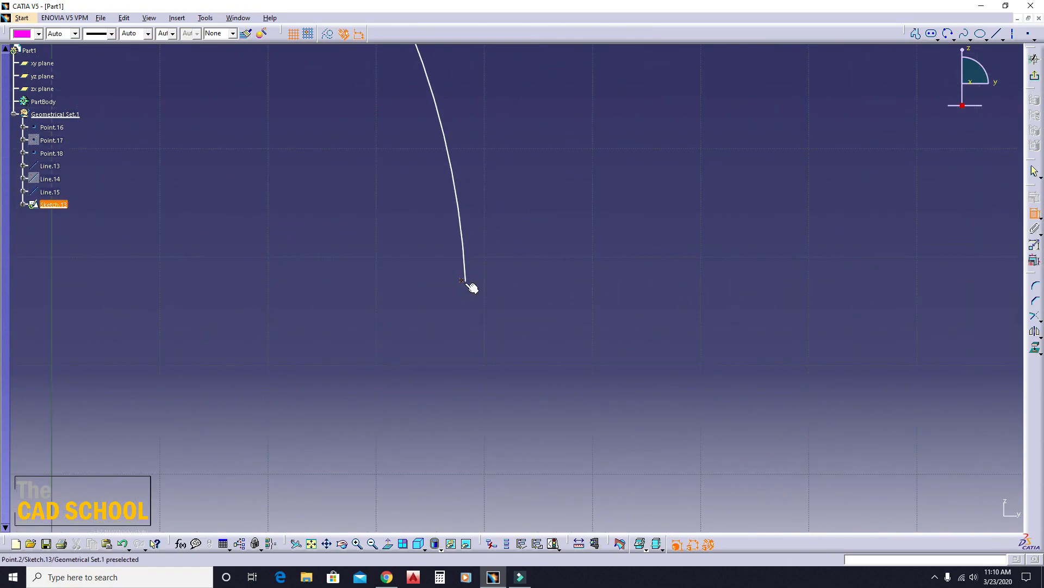
right_click(504, 250)
left_click(541, 331)
middle_click_drag(540, 334, 500, 429)
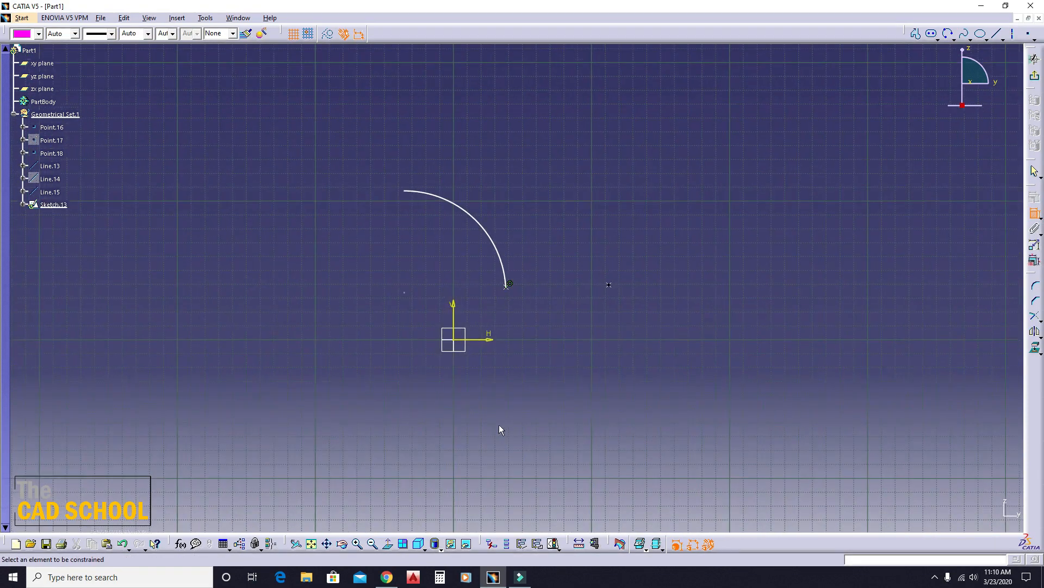
left_click(1036, 79)
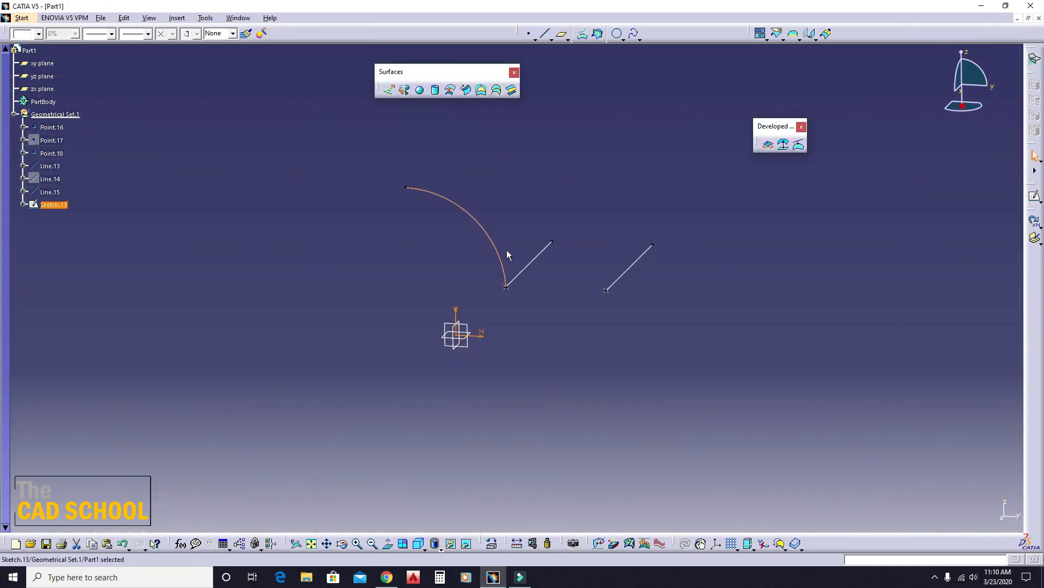
- Extrude the arc sketch 139 mm as a surface, with the direction reversed so it runs along Line.13
left_click(389, 97)
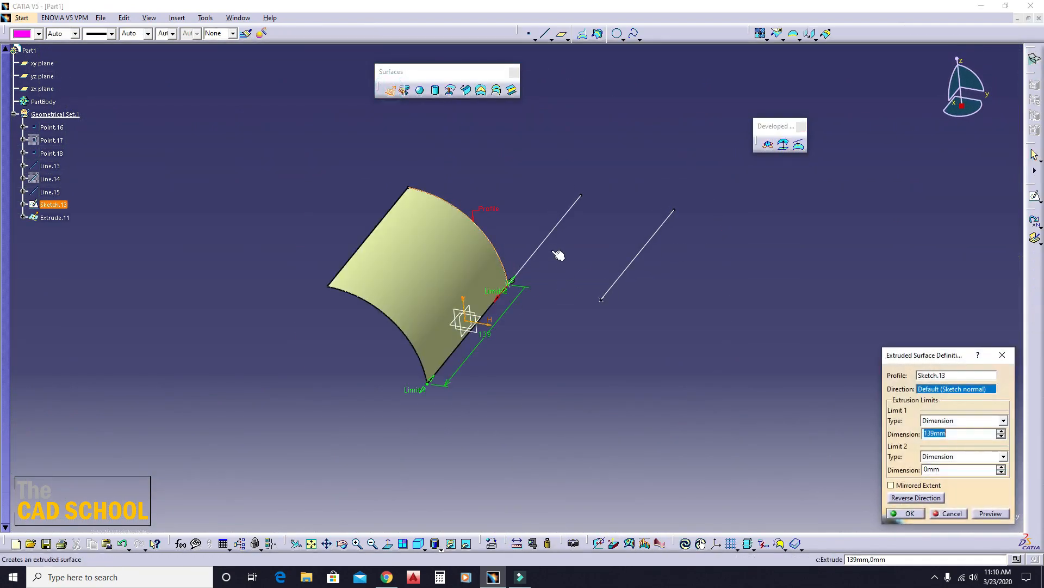
left_click(905, 513)
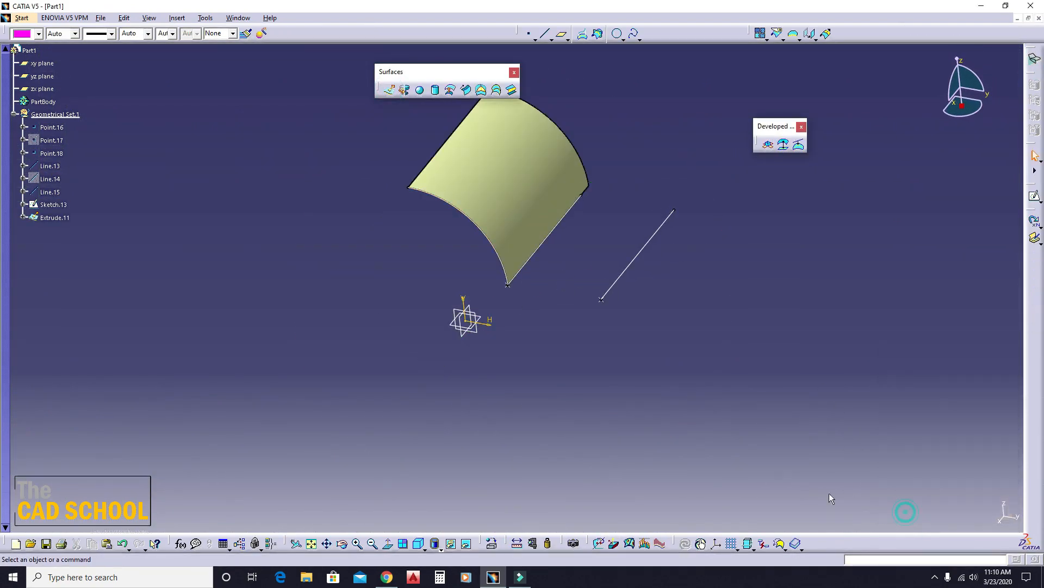
middle_click_drag(706, 459, 582, 303)
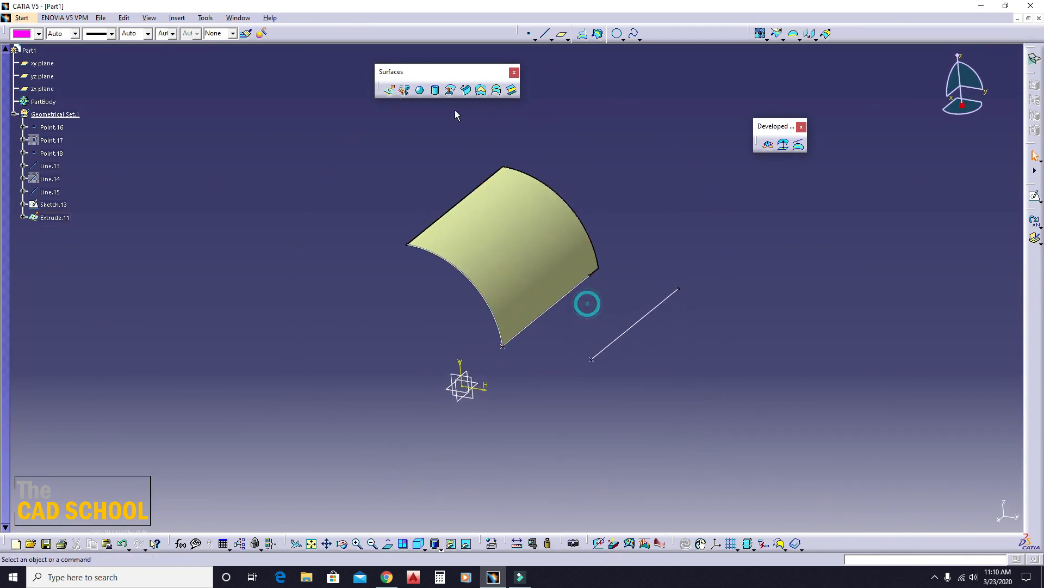
- Preview a Two guides and tangency surface sweep with Line.13 as tangent limit curve, the extruded surface as tangency surface and Line.15 as limit curve
left_click(466, 89)
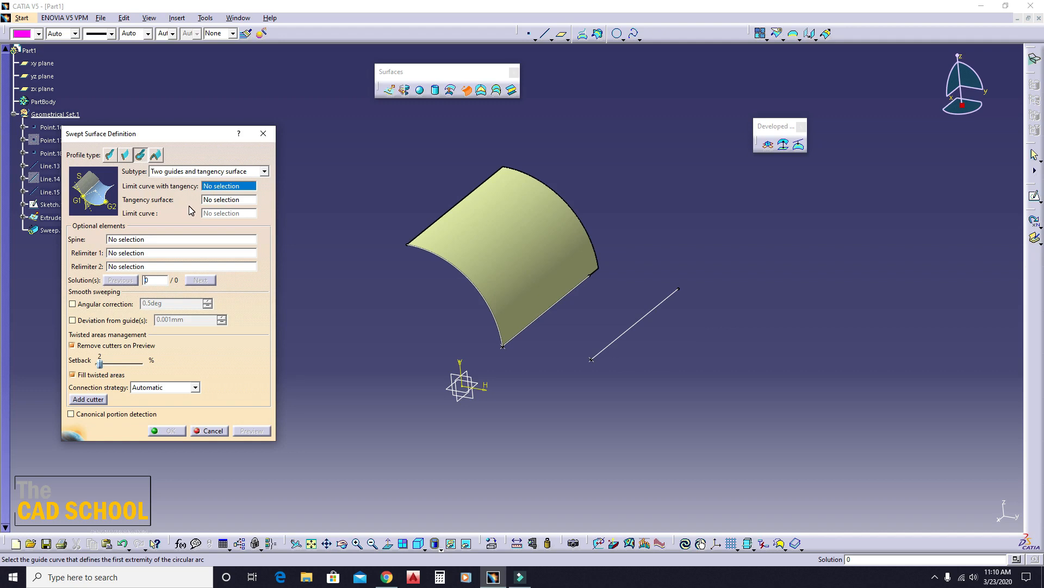
left_click(548, 308)
left_click(522, 288)
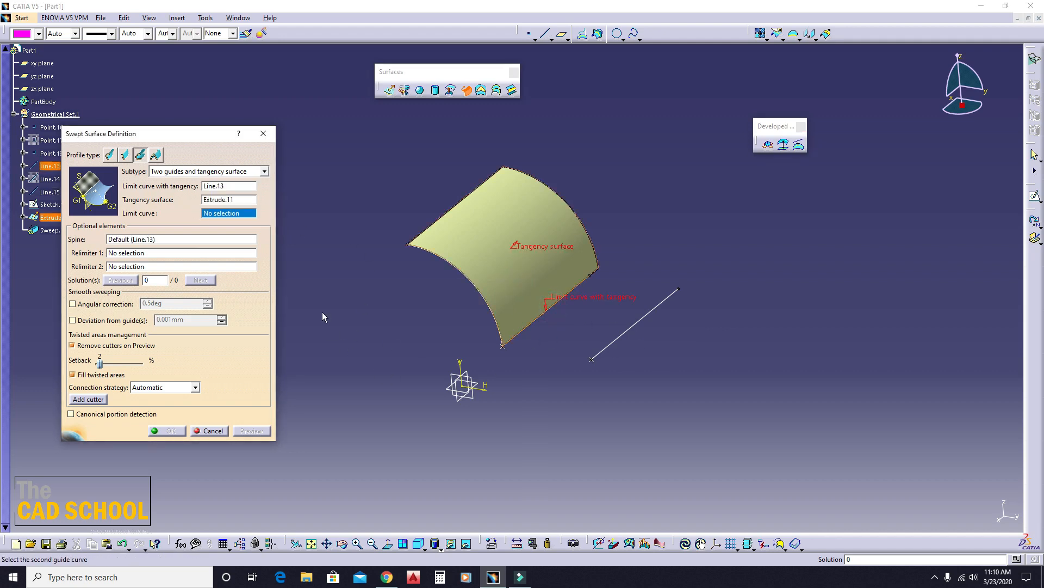
left_click(645, 327)
left_click(251, 430)
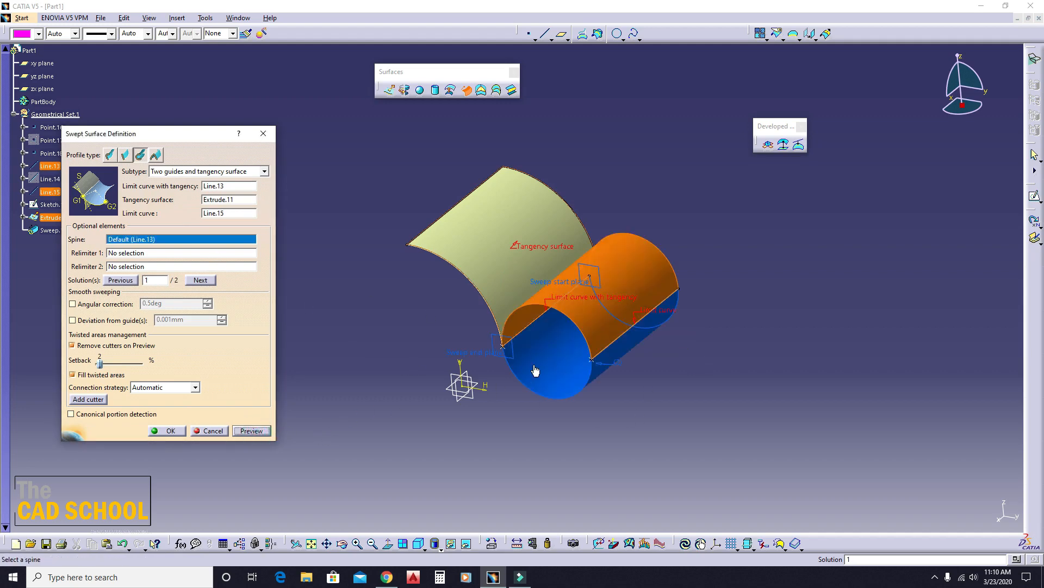
- Examine the previewed sweep against the tangency surface and switch it to solution 2
middle_click_drag(536, 371, 447, 317)
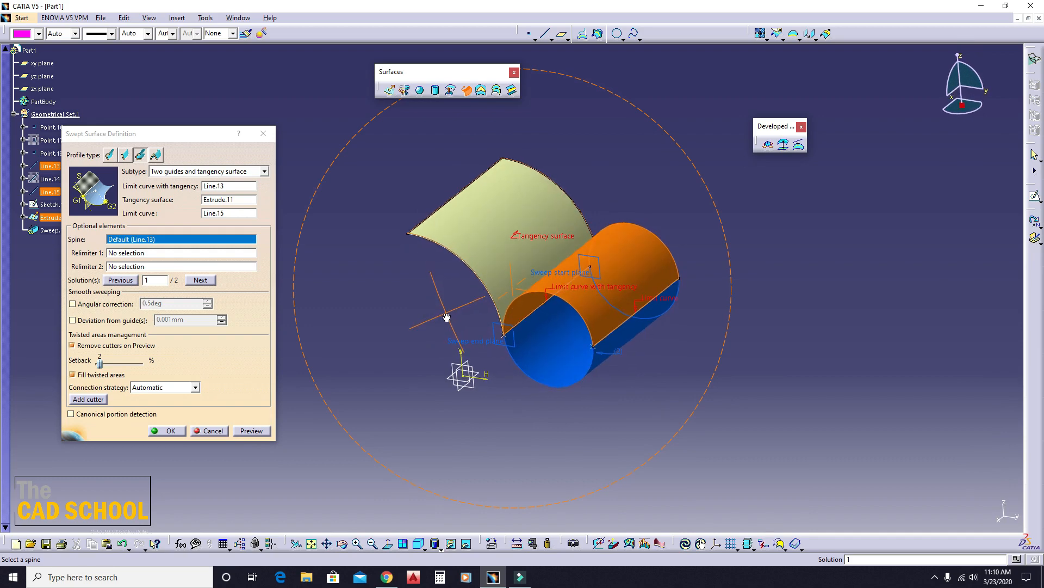
middle_click_drag(550, 325, 544, 265)
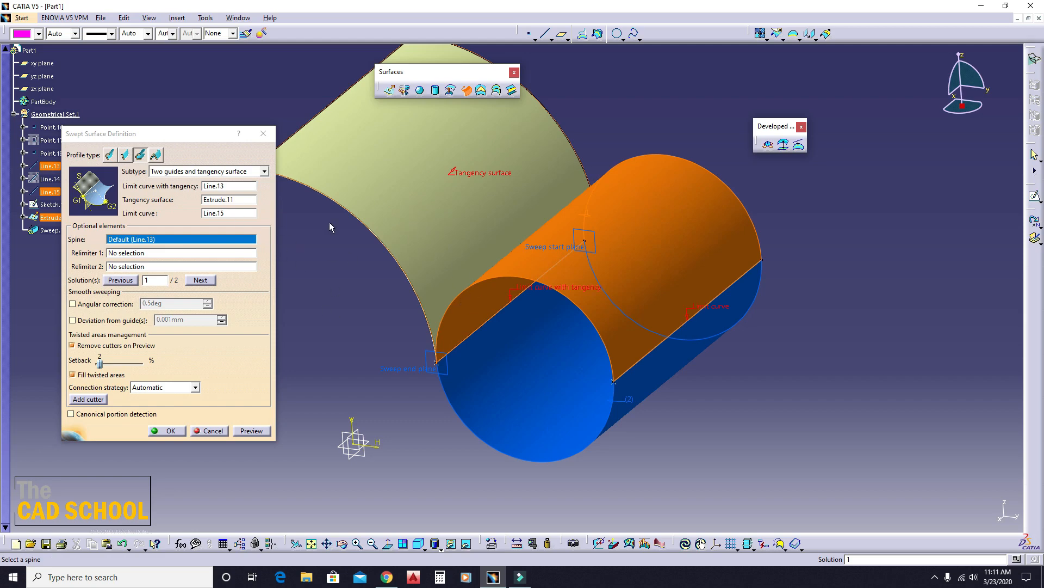
middle_click_drag(469, 371, 490, 360)
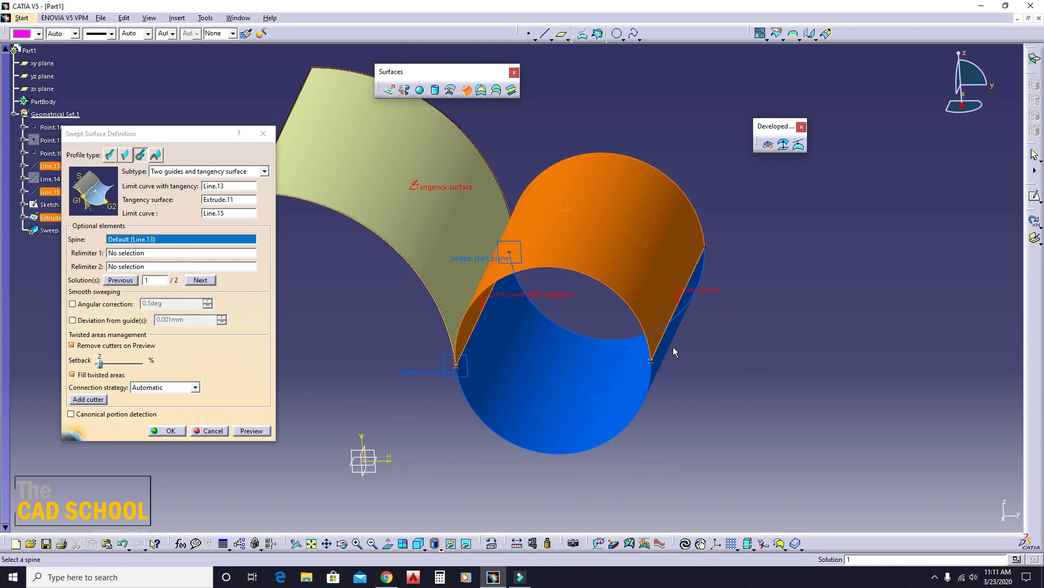
middle_click_drag(673, 348, 634, 366)
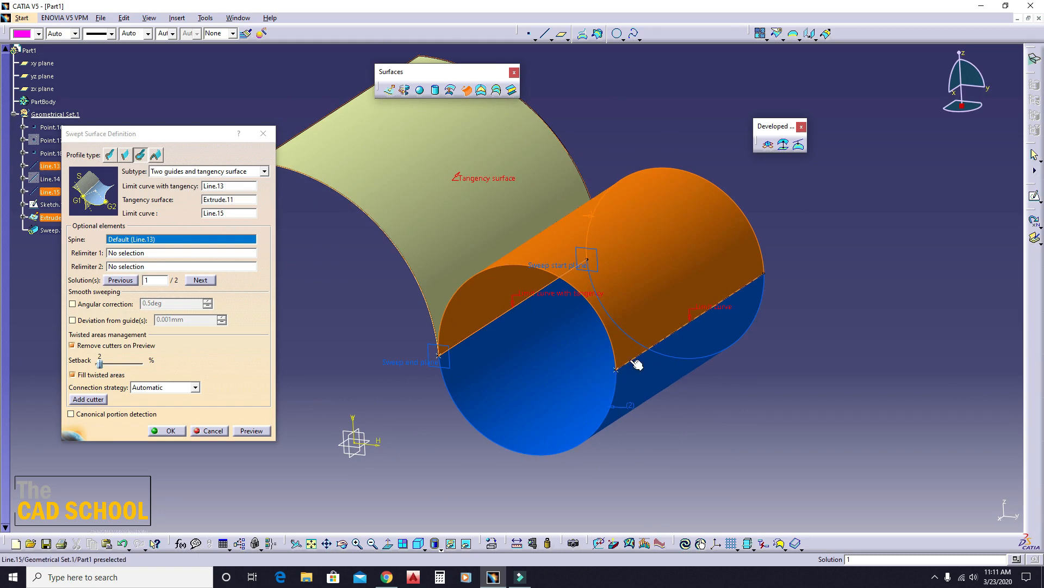
middle_click_drag(433, 336, 450, 342)
left_click(489, 384)
middle_click_drag(490, 385, 573, 306)
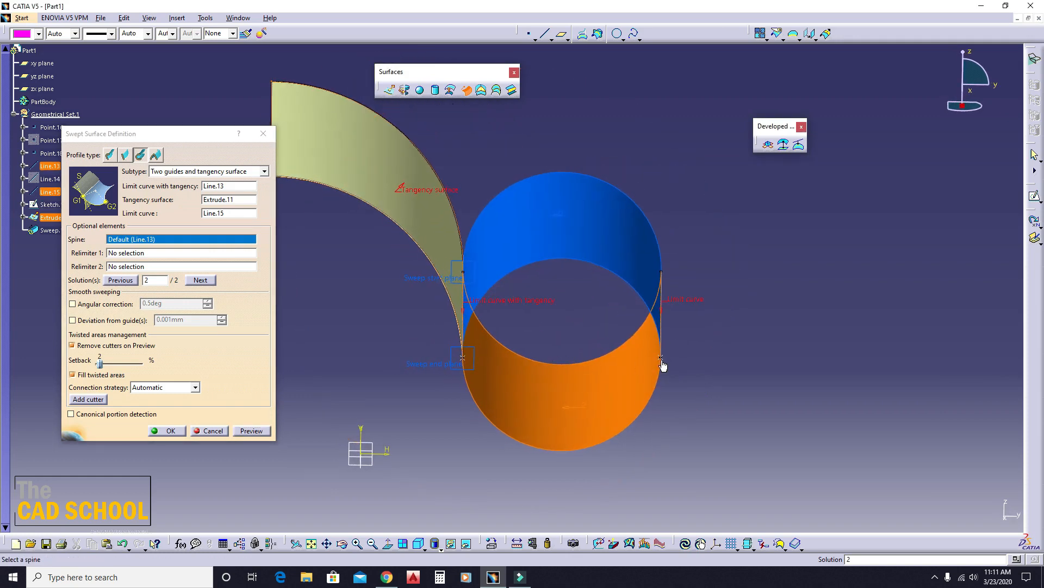
middle_click_drag(663, 365, 490, 385)
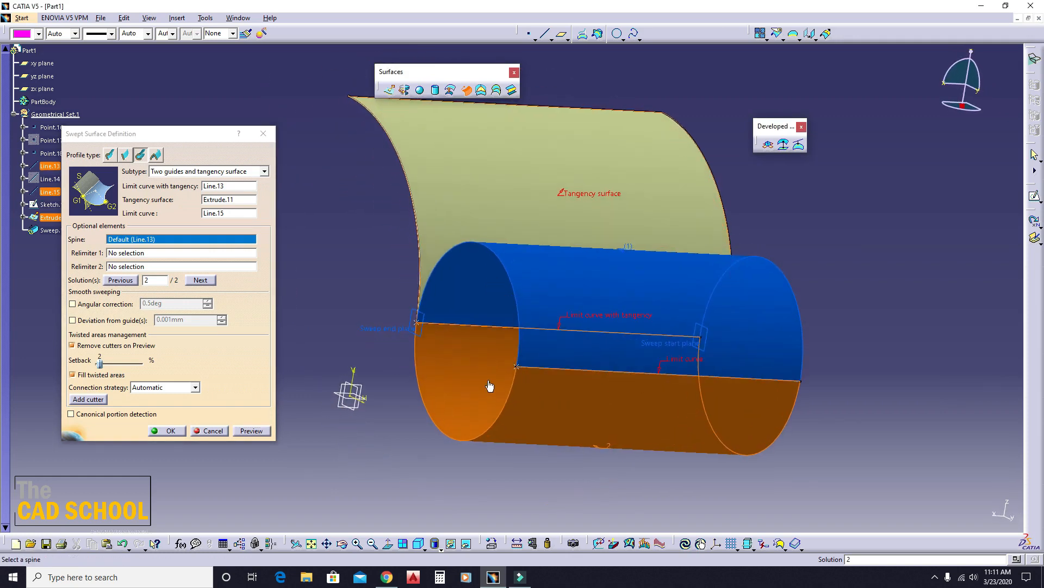
middle_click_drag(435, 292, 550, 388)
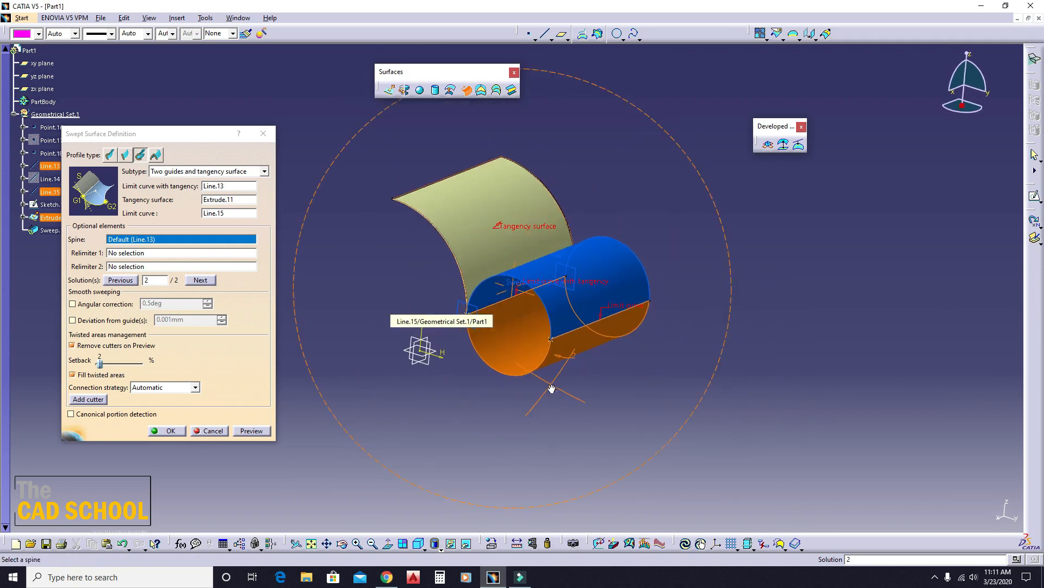
- Create the previewed Two guides and tangency surface sweep with solution 2, inspect it and undo its creation
left_click(250, 426)
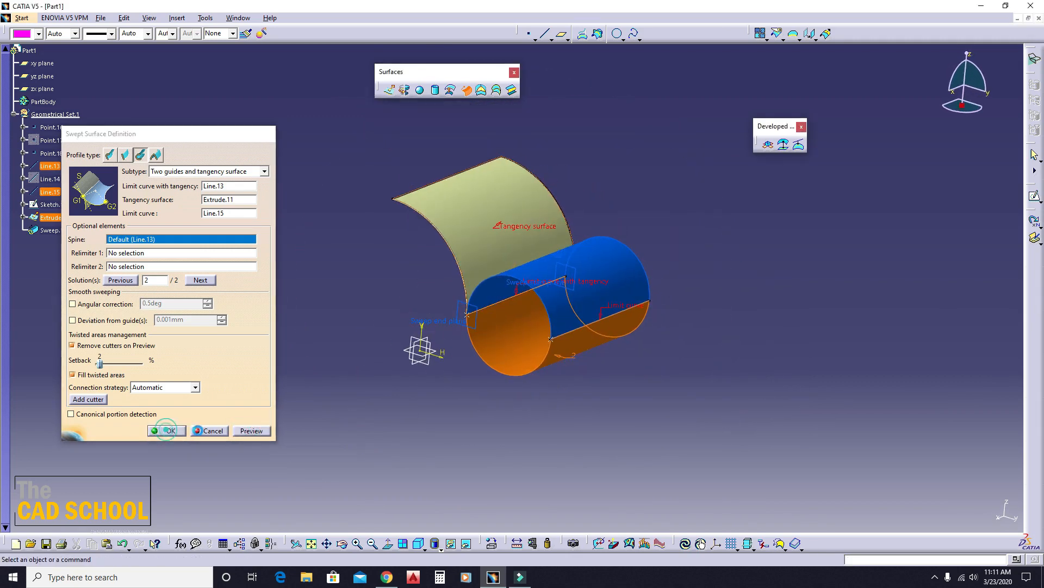
left_click(167, 430)
middle_click_drag(419, 441, 517, 343)
key("ctrl+z")
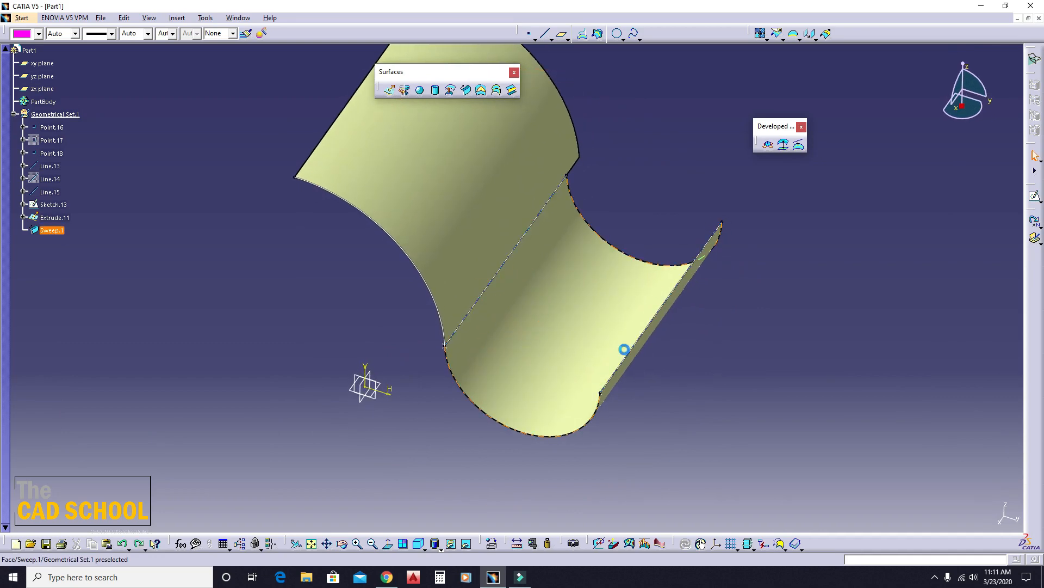
- Try to preview a One guide and tangency surface sweep with Line.13 as guide curve, the extruded surface as tangency surface and a 20 mm radius
left_click(465, 91)
left_click(176, 173)
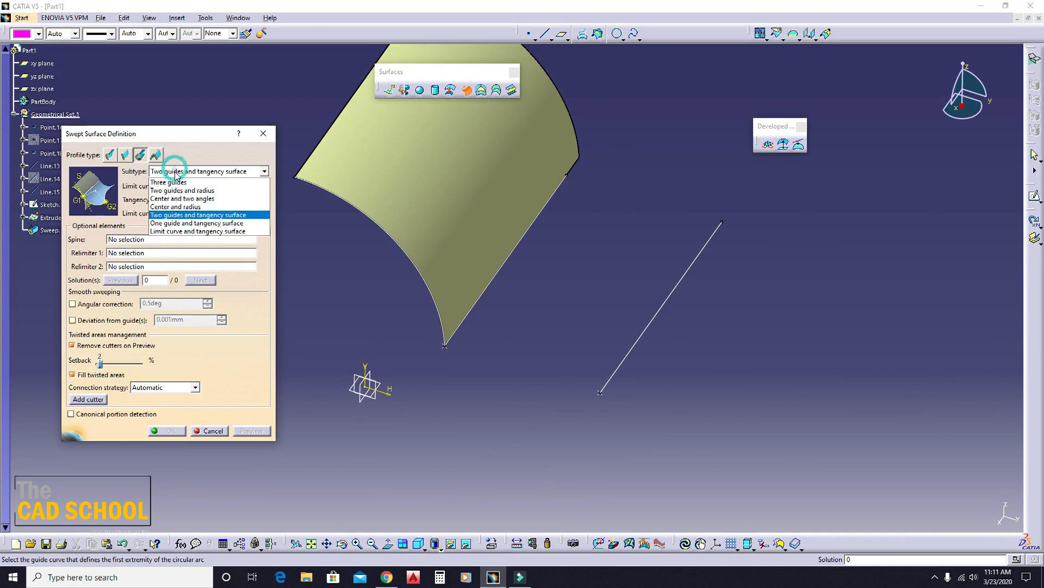
left_click(179, 224)
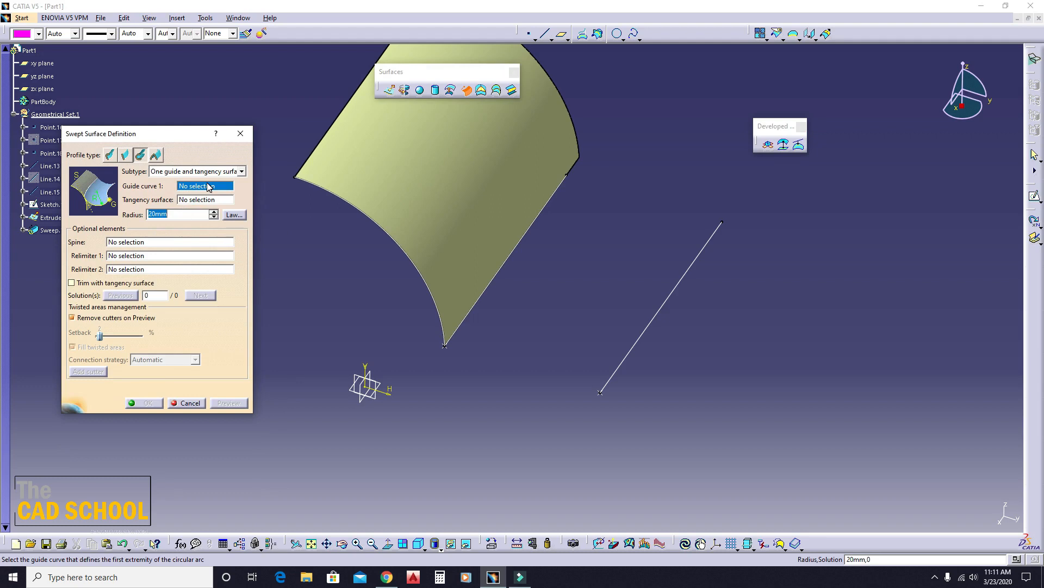
left_click(561, 303)
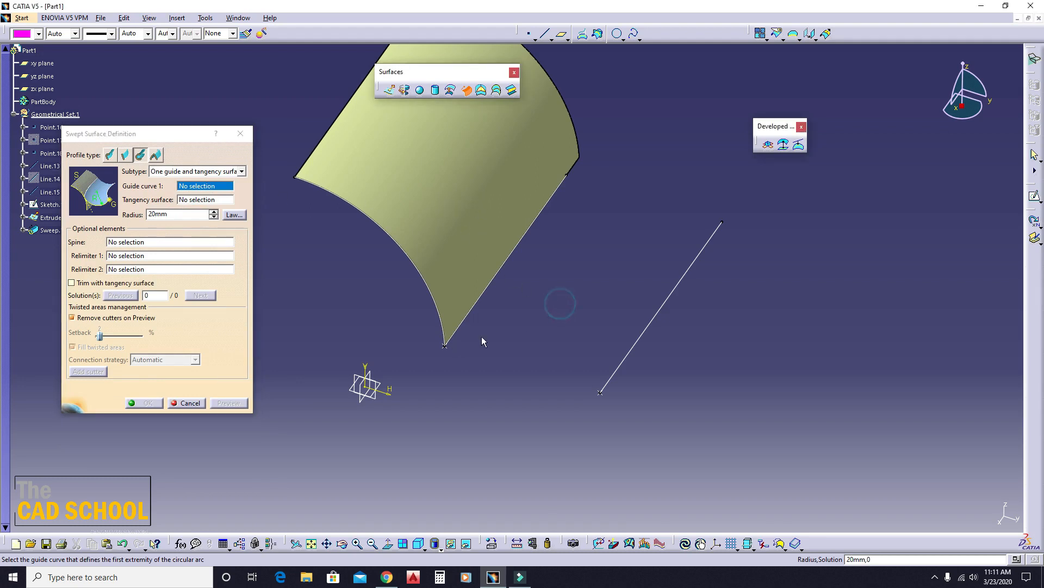
middle_click_drag(482, 341, 468, 272)
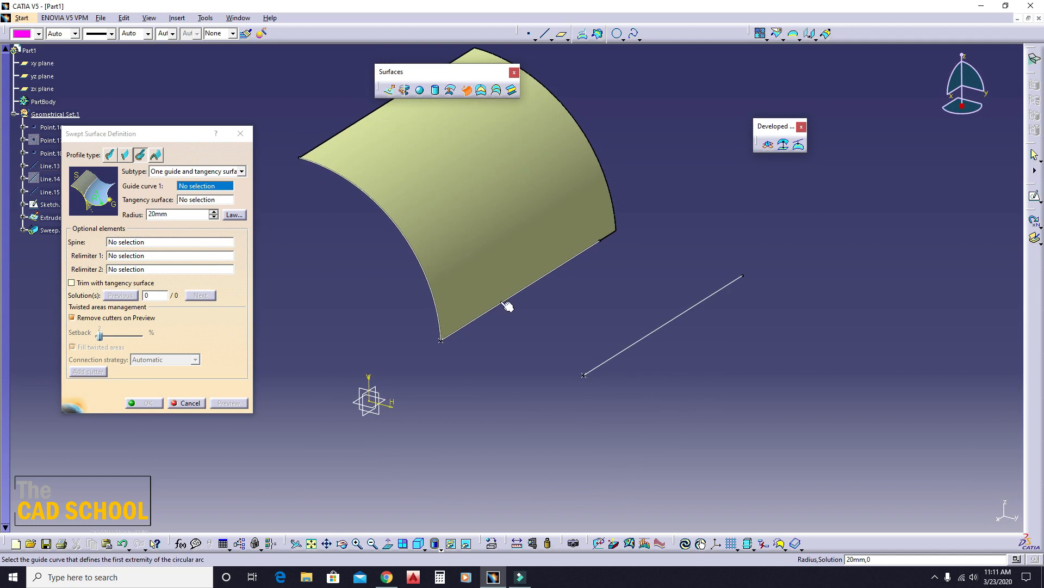
left_click(524, 282)
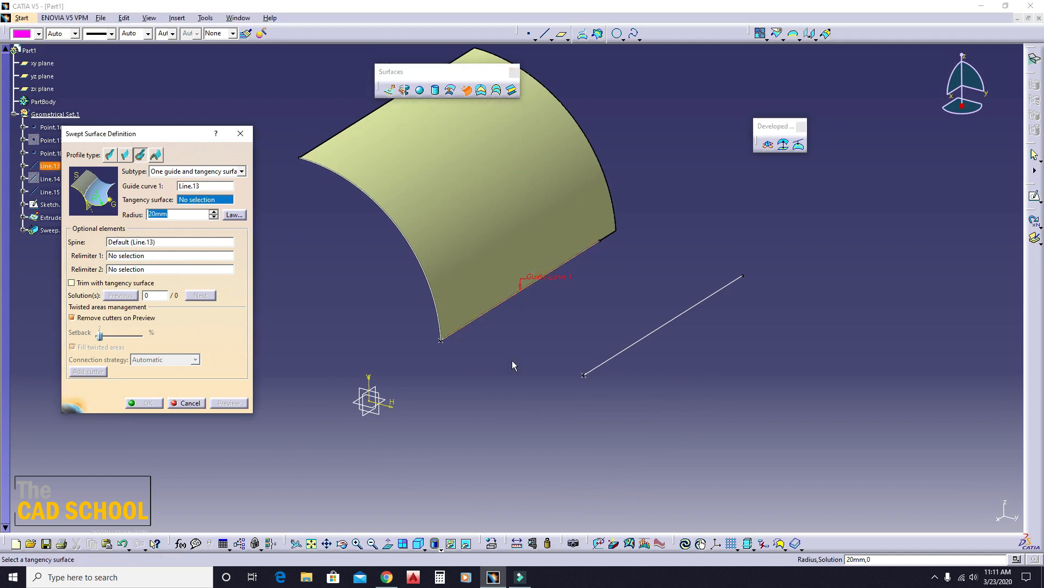
left_click(480, 231)
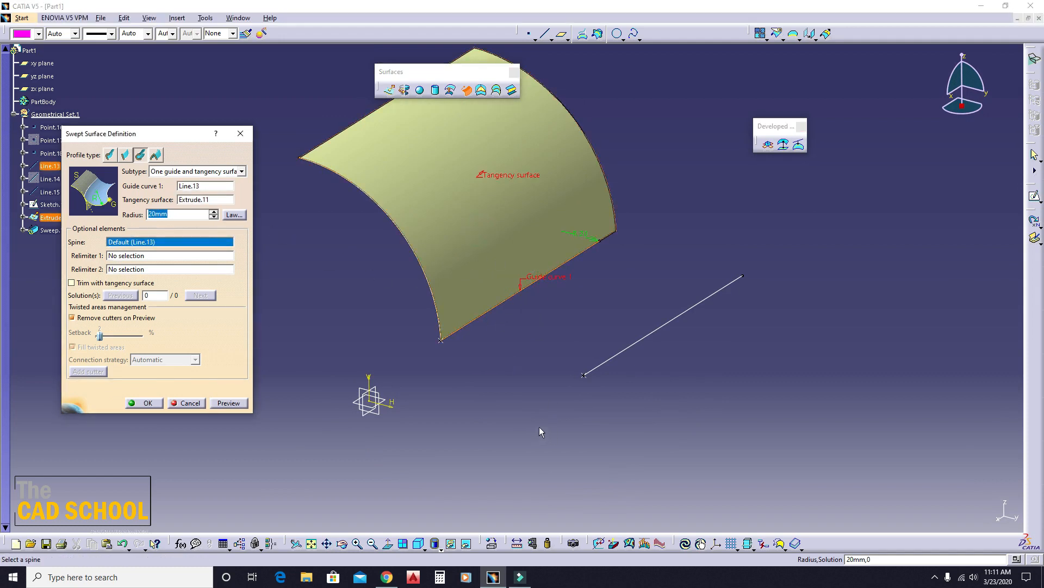
left_click(228, 403)
left_click(574, 313)
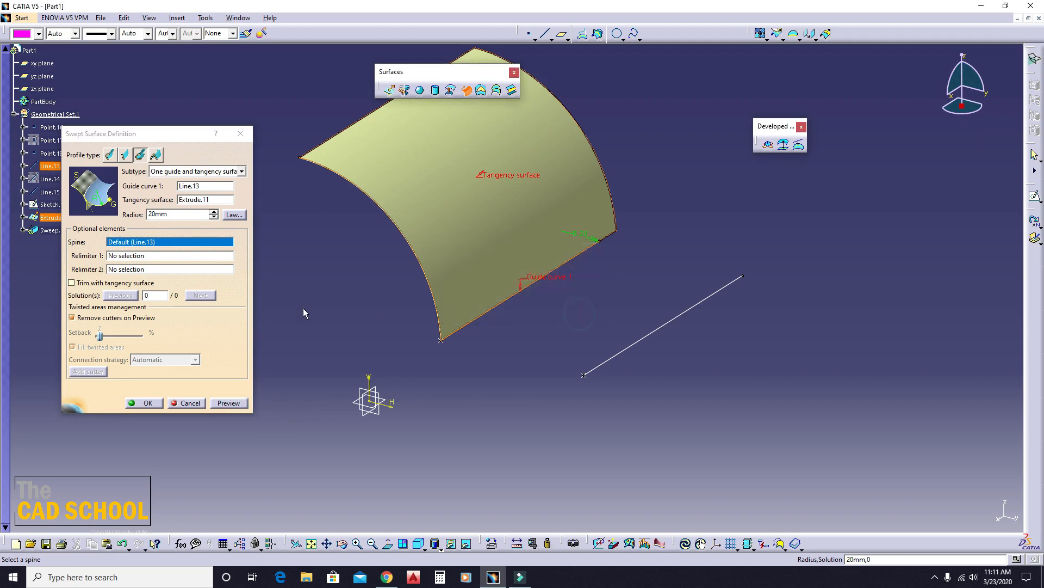
middle_click_drag(406, 291, 457, 311)
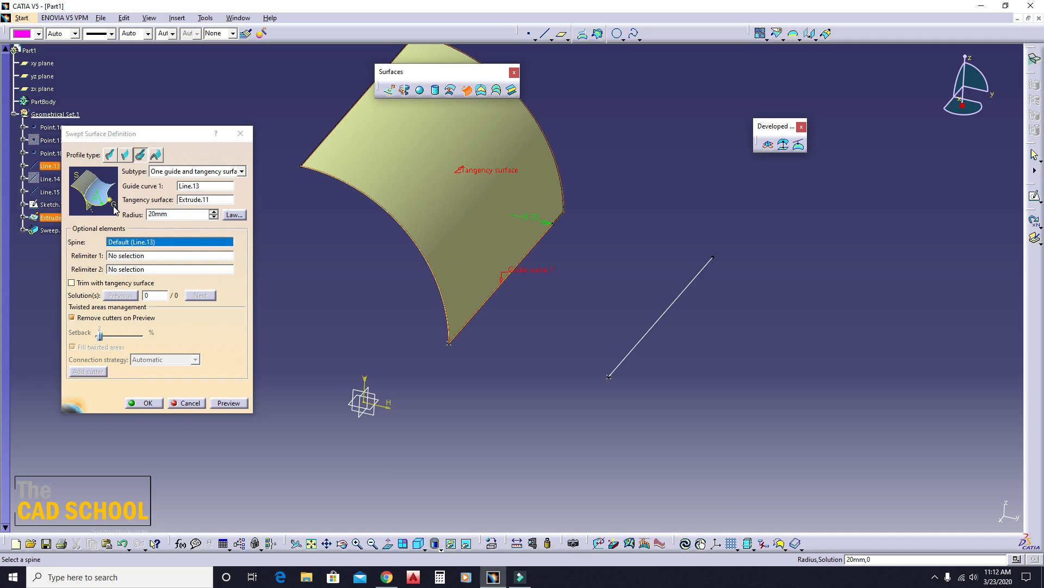
left_click(240, 134)
- Try to preview the One guide and tangency surface sweep with Line.15 as guide curve, keeping the extruded tangency surface and 20 mm radius
left_click(467, 89)
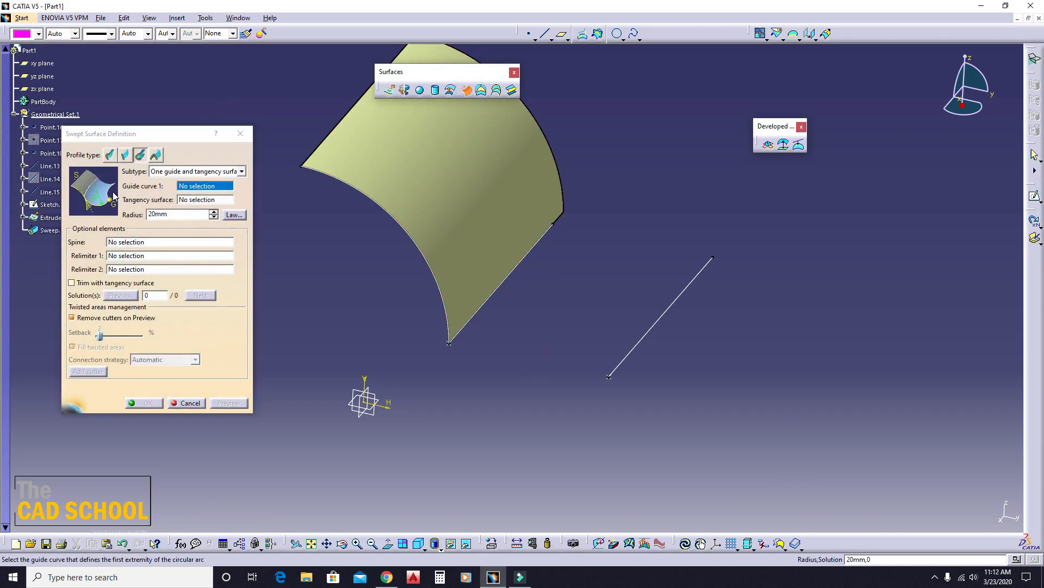
left_click(674, 300)
middle_click_drag(569, 359, 461, 277)
left_click(492, 213)
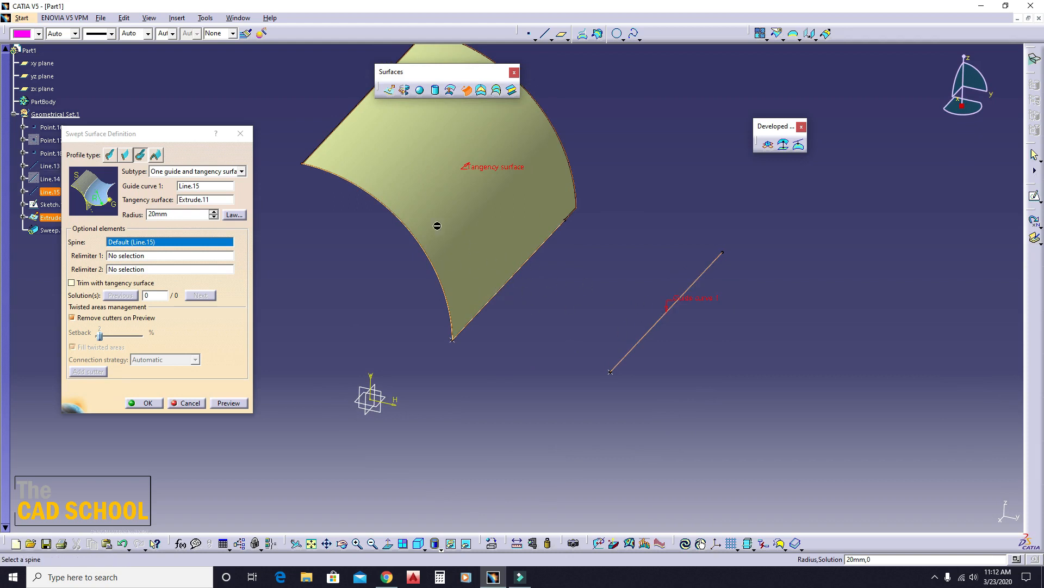
left_click(227, 403)
left_click(573, 312)
- Measure the minimum distance between Line.13 and Line.15
left_click(517, 542)
left_click(491, 311)
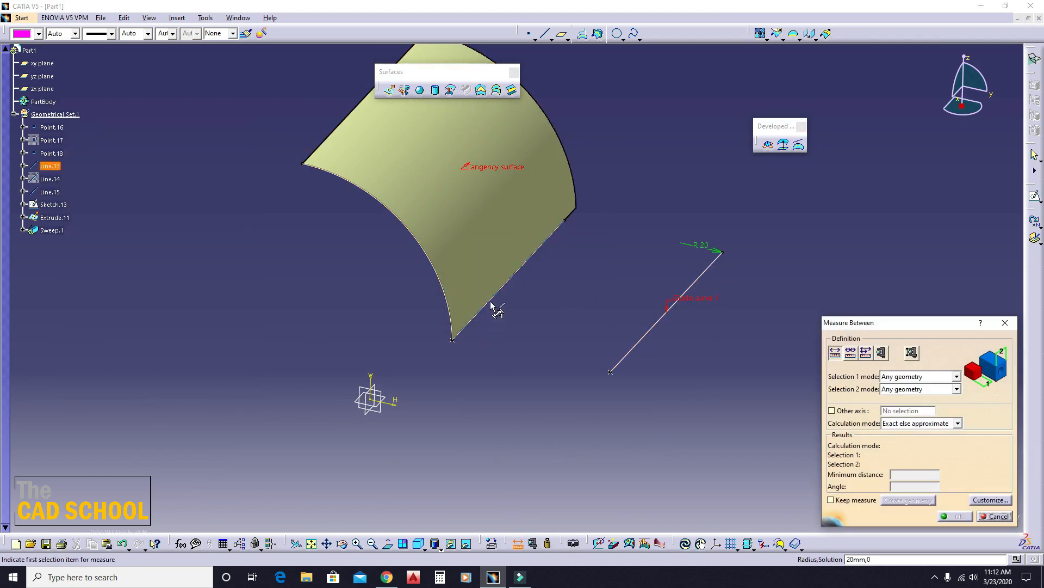
left_click(623, 359)
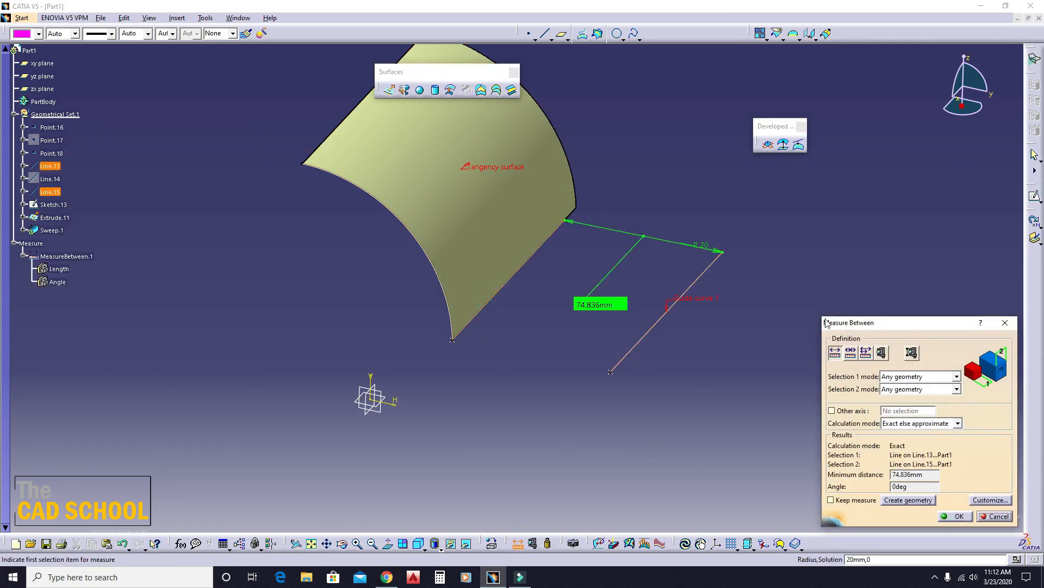
left_click(1005, 323)
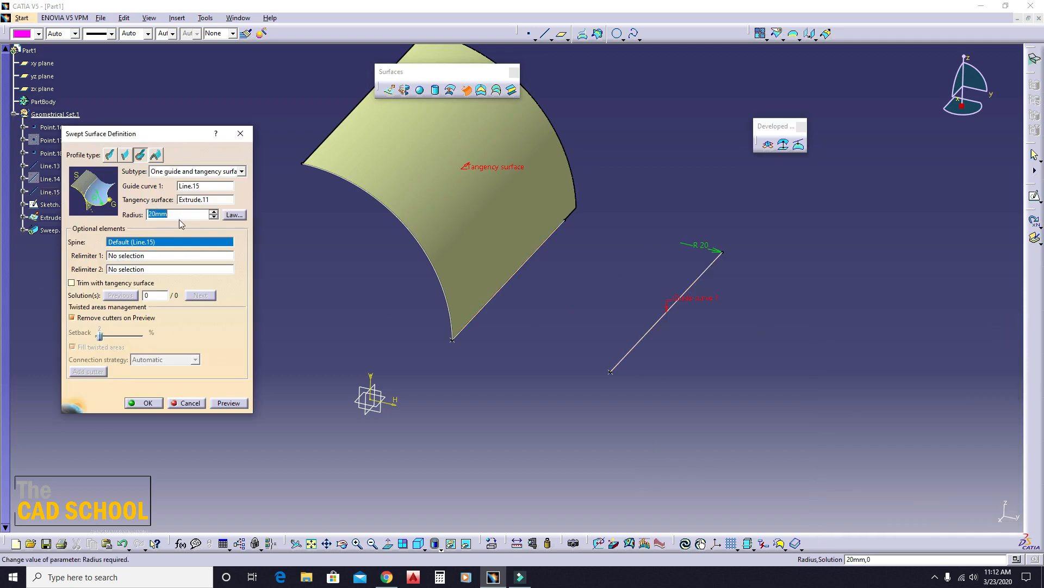
- Set the sweep radius to 37.5 mm, preview the surface and cancel the sweep definition
type("37.5")
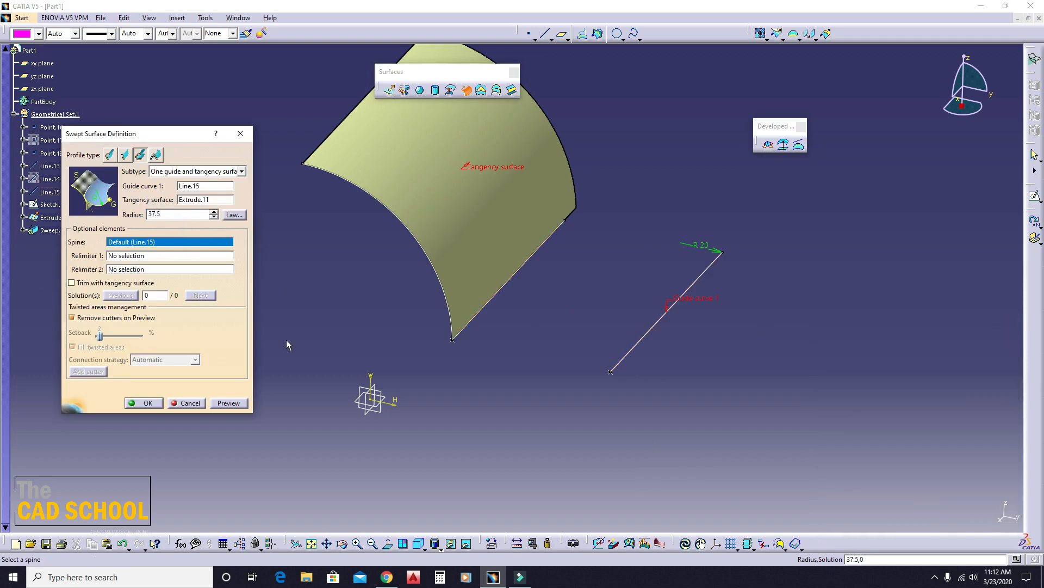
left_click(229, 406)
middle_click_drag(511, 234, 483, 331)
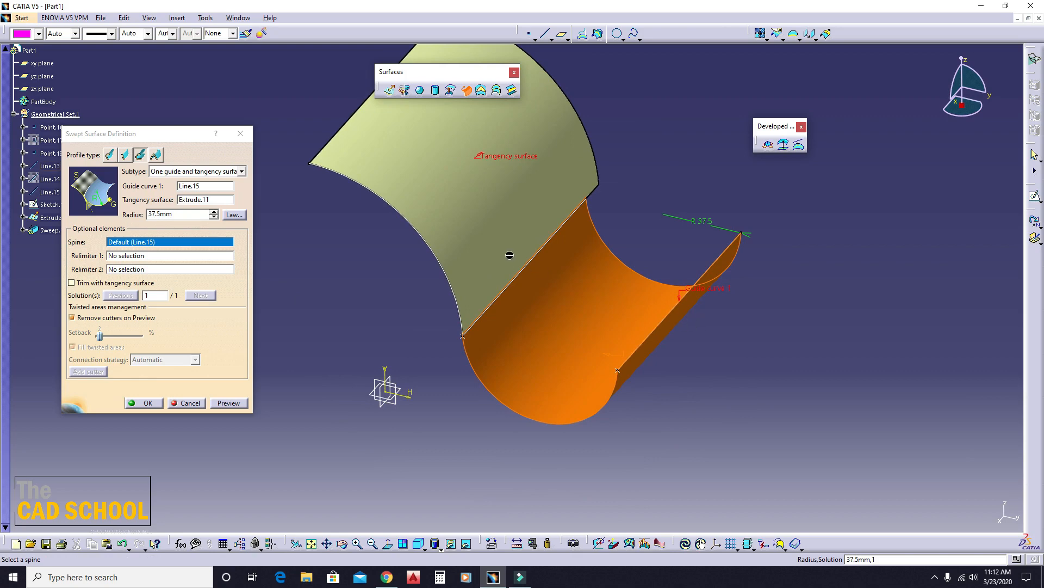
key("Escape")
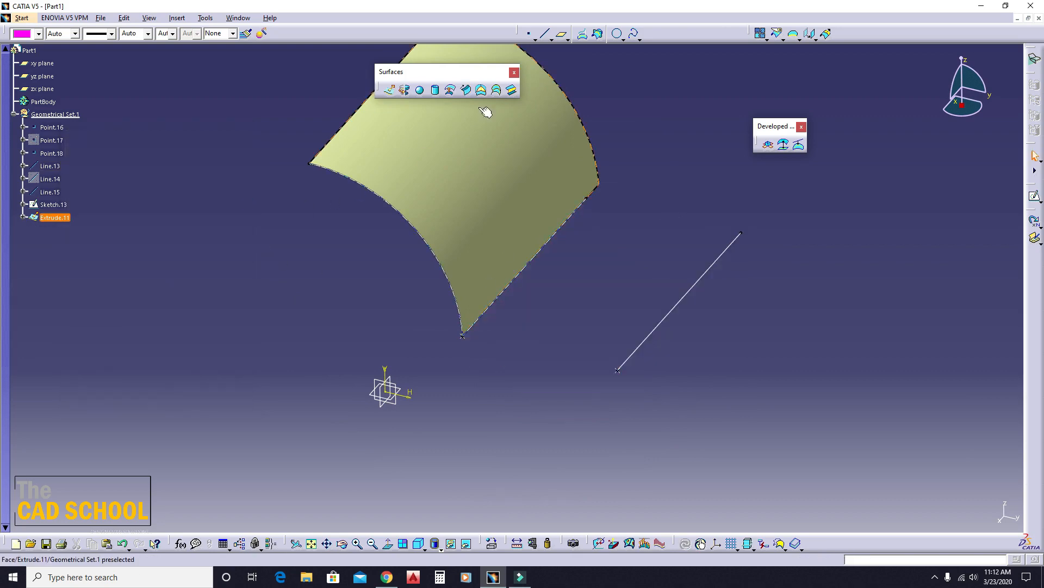
- Create a 37.5 mm radius One guide and tangency surface sweep with Line.15 as guide and the extruded surface as tangency surface, and undo it
left_click(466, 90)
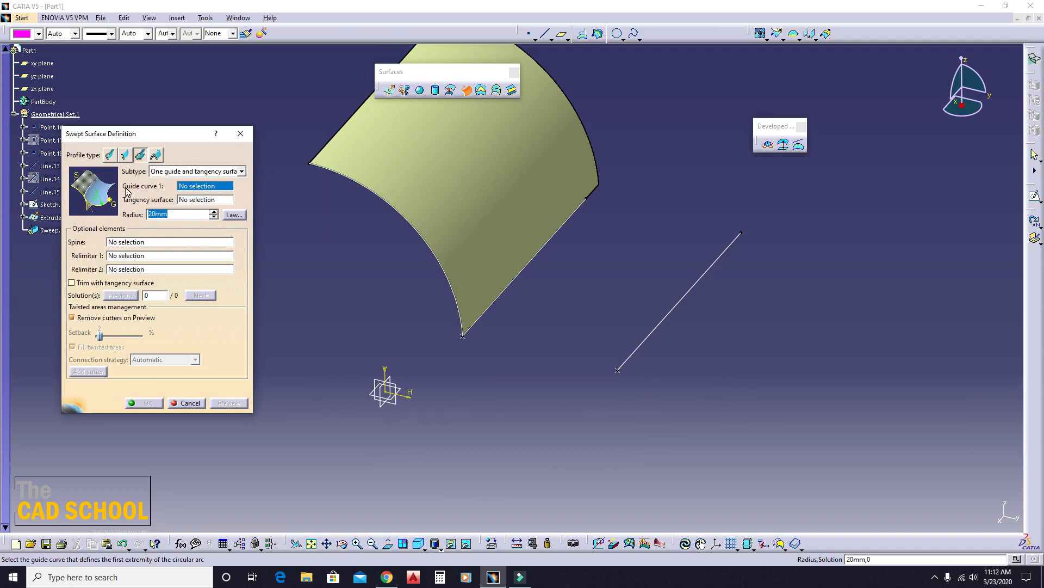
left_click(685, 294)
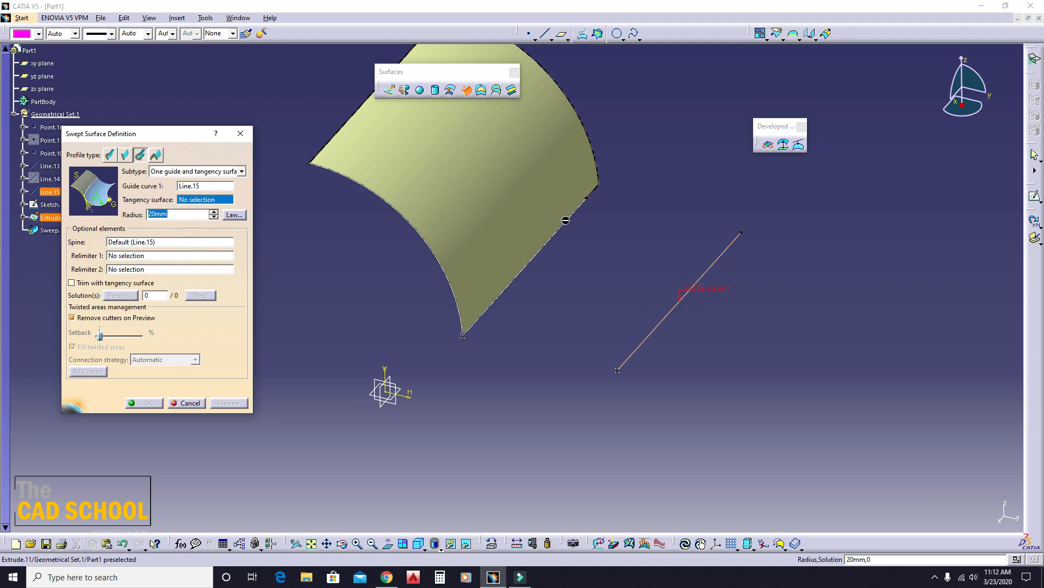
left_click(481, 192)
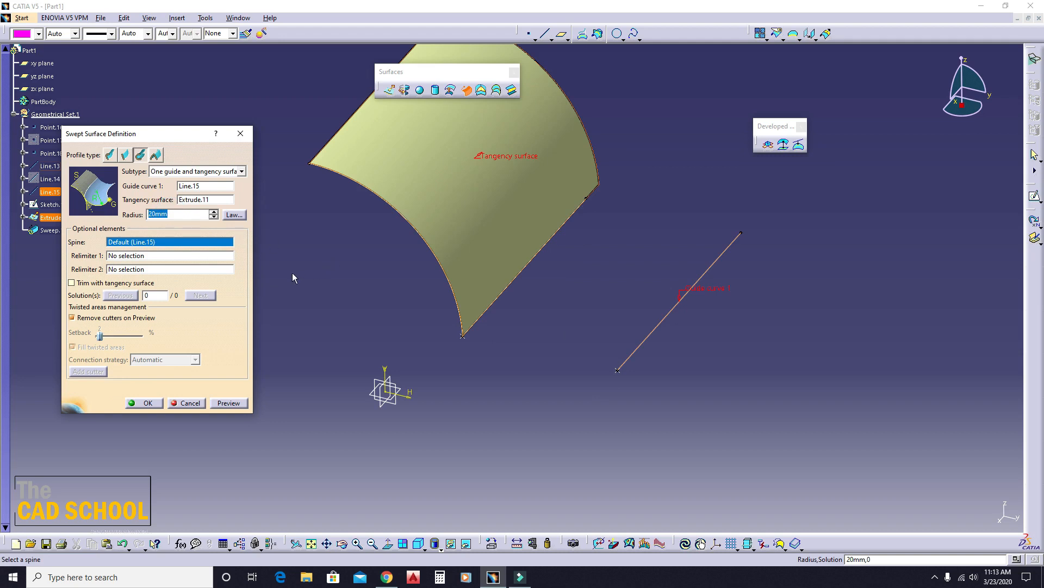
type("37.5")
left_click(229, 403)
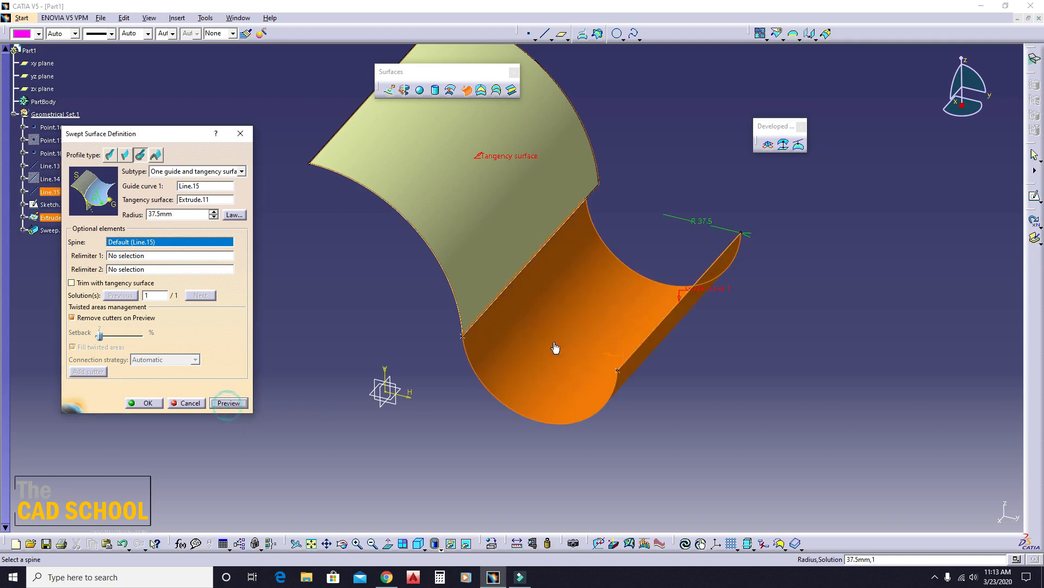
middle_click_drag(445, 327, 497, 287)
left_click(145, 403)
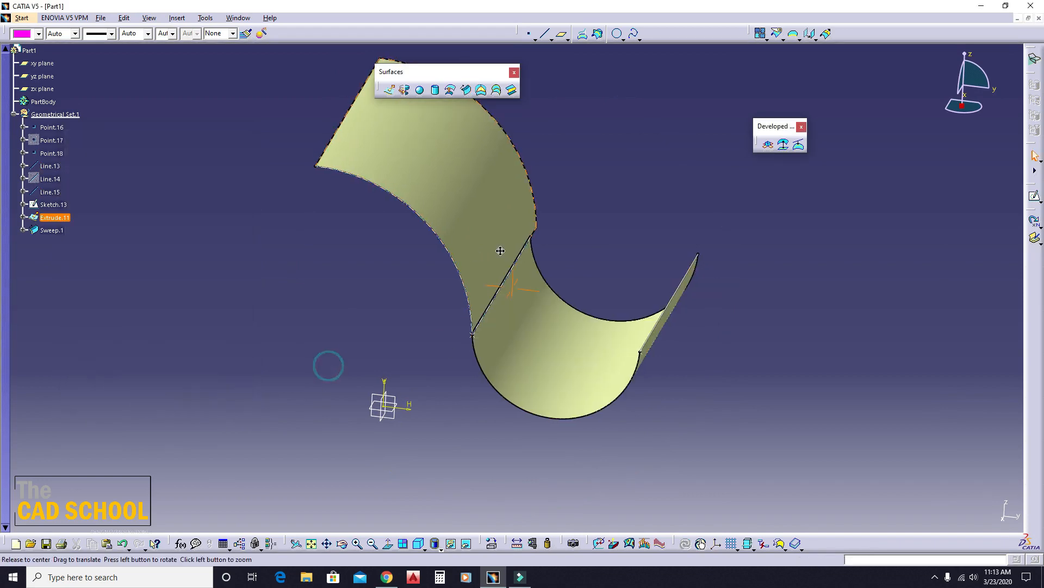
middle_click_drag(499, 250, 508, 306)
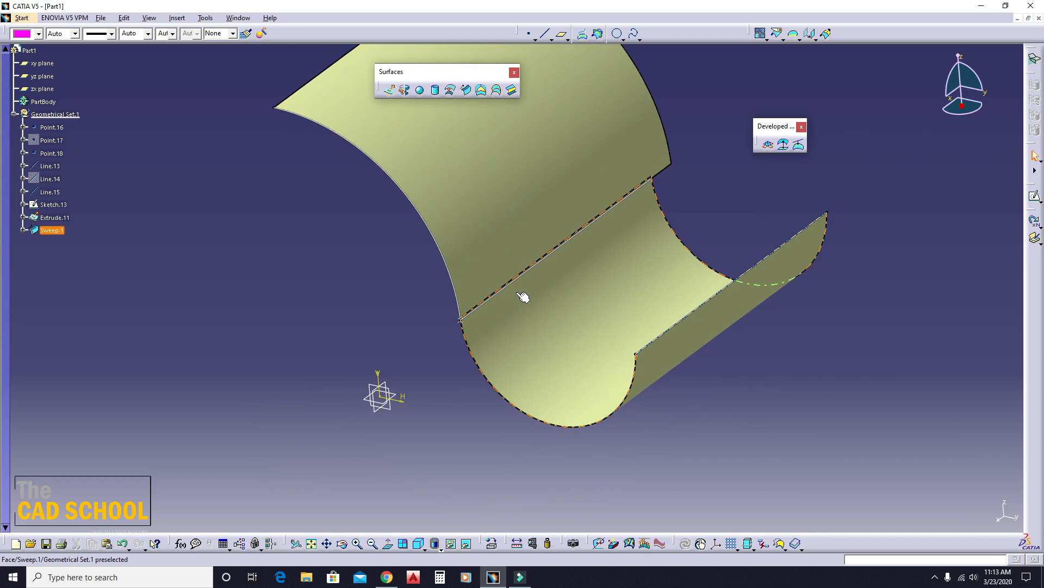
key("ctrl+z")
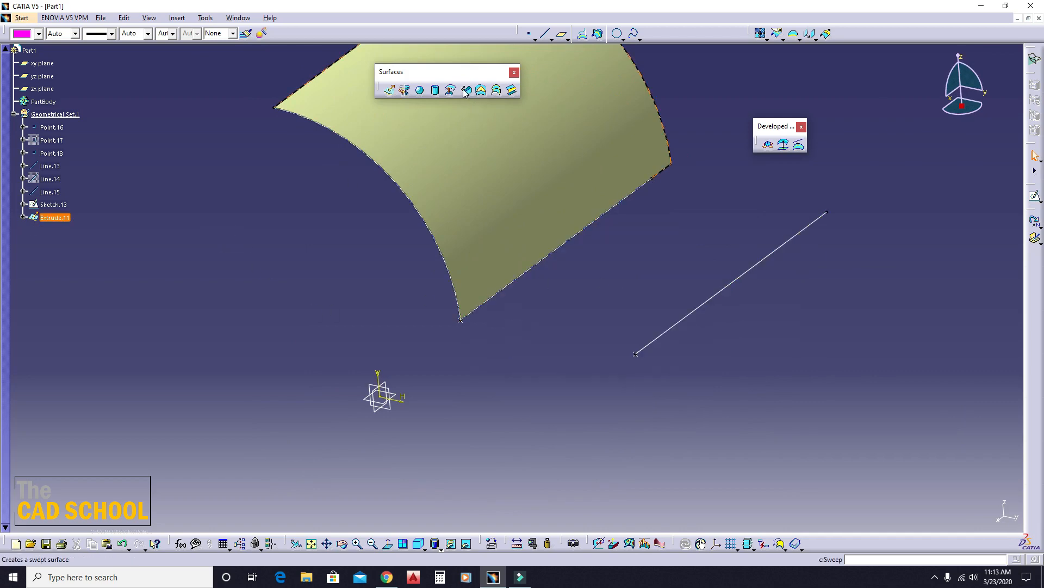
- Preview a Limit curve and tangency surface sweep with Line.13 as limit curve, the extruded surface as tangency surface and a 40 mm radius
left_click(467, 90)
left_click(206, 171)
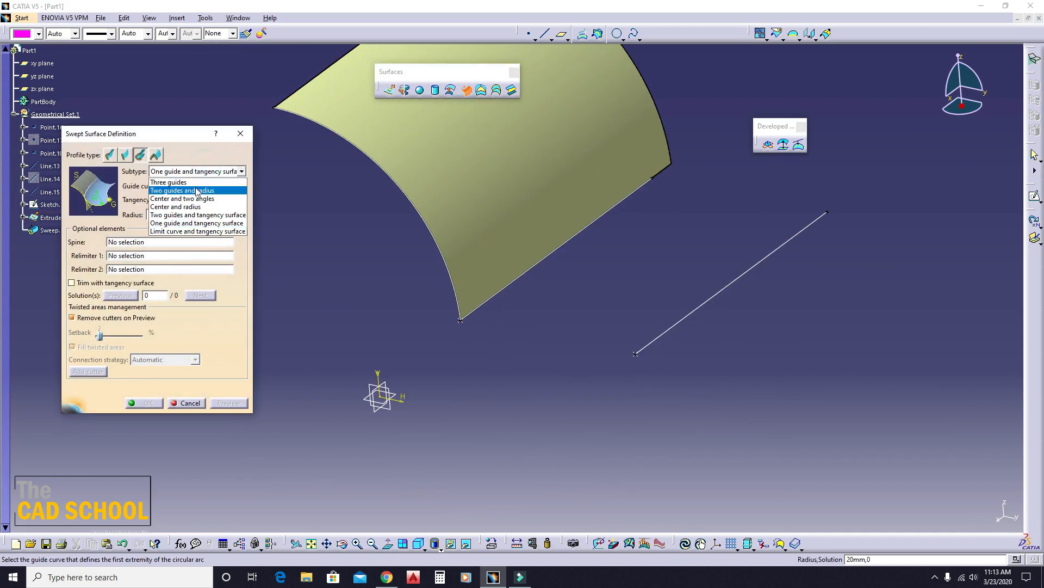
left_click(194, 232)
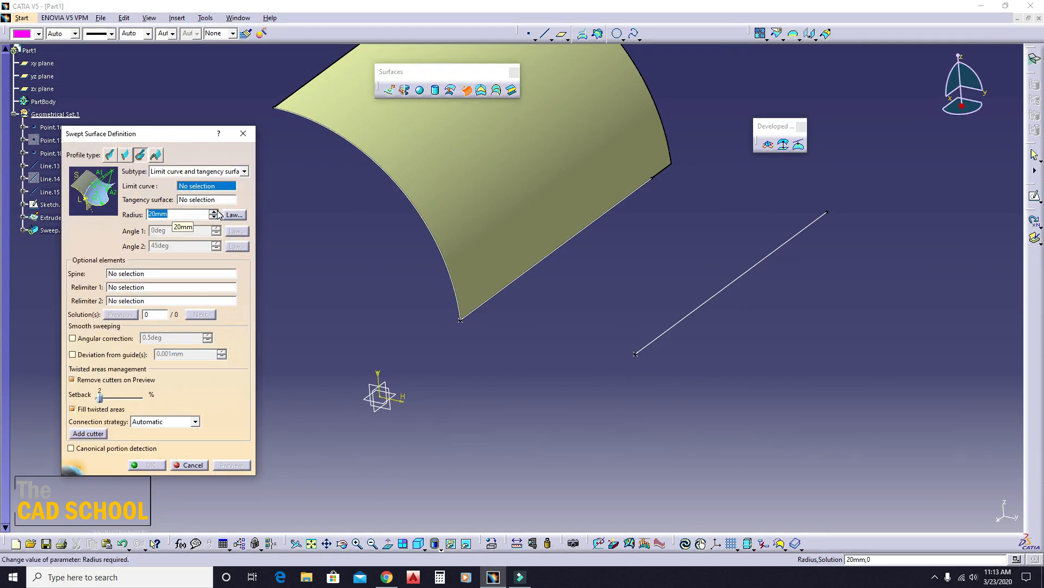
left_click(579, 238)
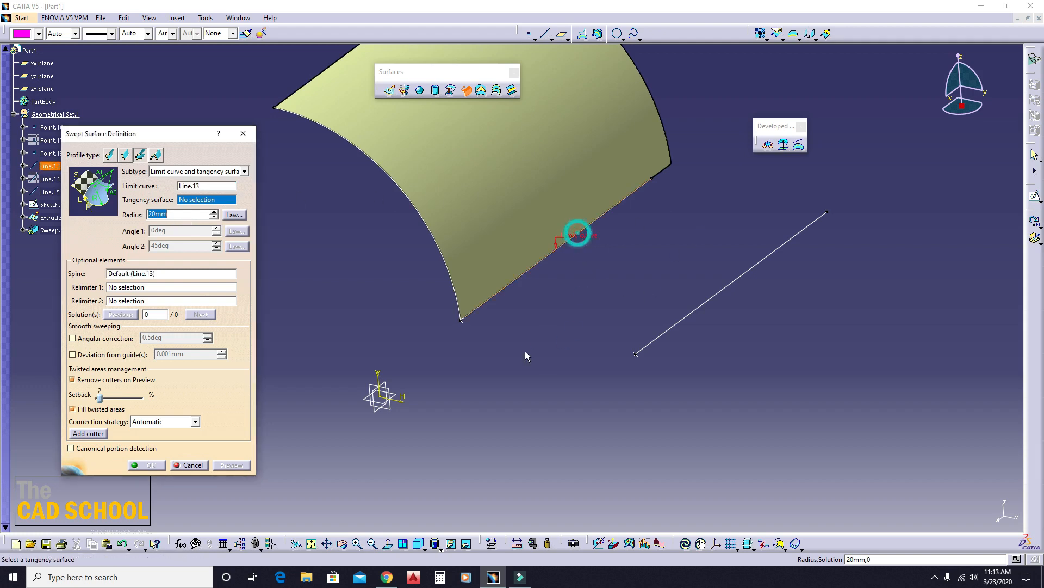
left_click(493, 202)
type("40")
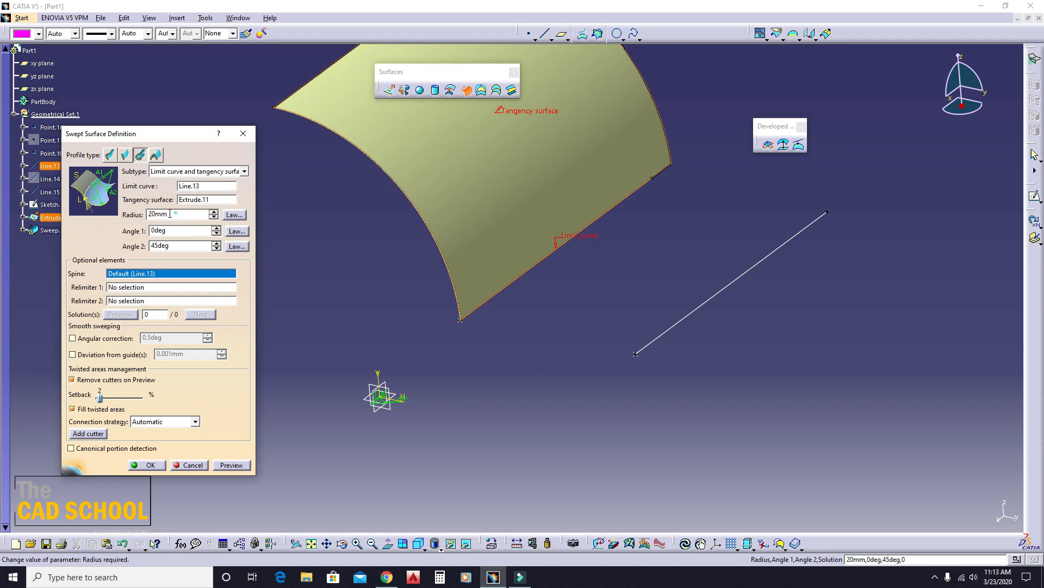
left_click(237, 469)
- Create the Limit curve and tangency surface sweep from solution 2, inspect it and undo its creation
middle_click_drag(380, 339, 484, 272)
left_click(542, 353)
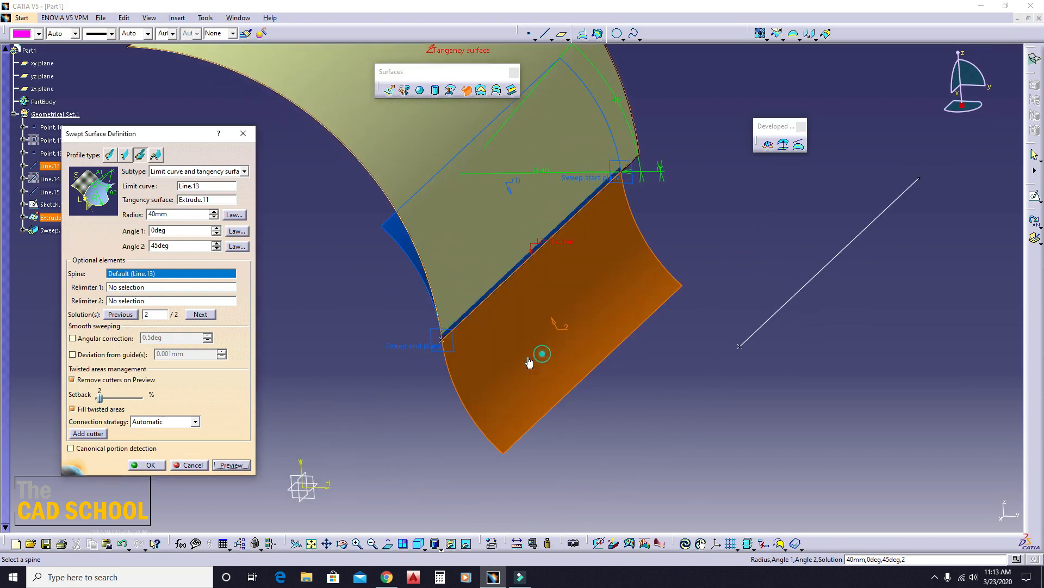
left_click(402, 248)
left_click(544, 368)
middle_click_drag(638, 273, 533, 359)
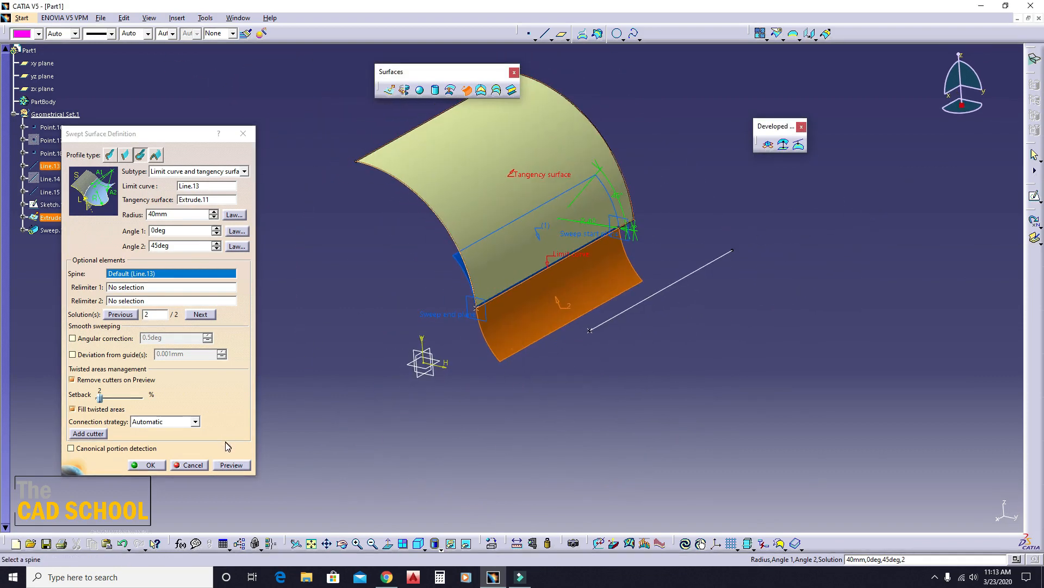
left_click(146, 464)
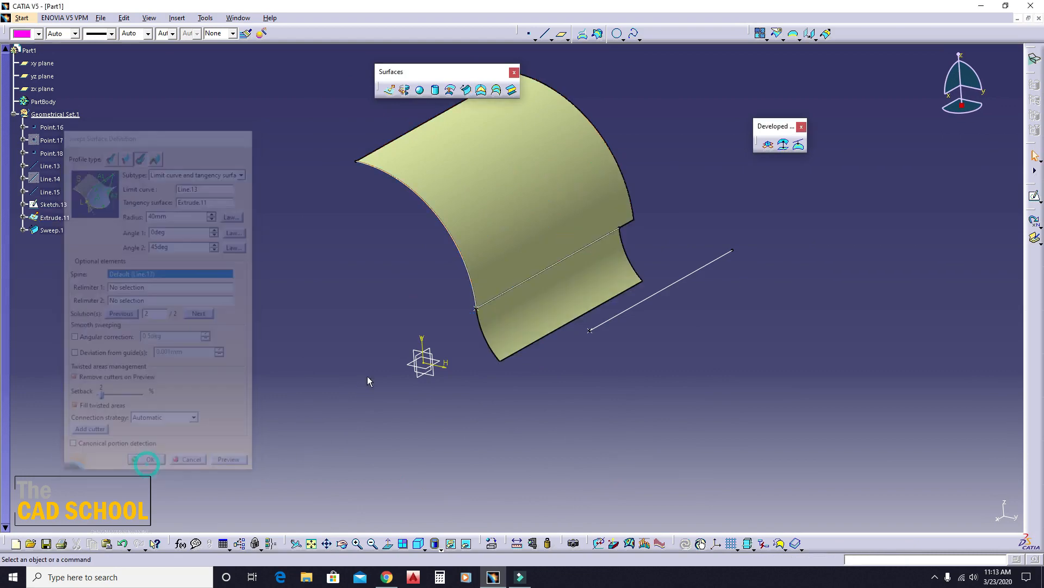
middle_click_drag(368, 365, 602, 330)
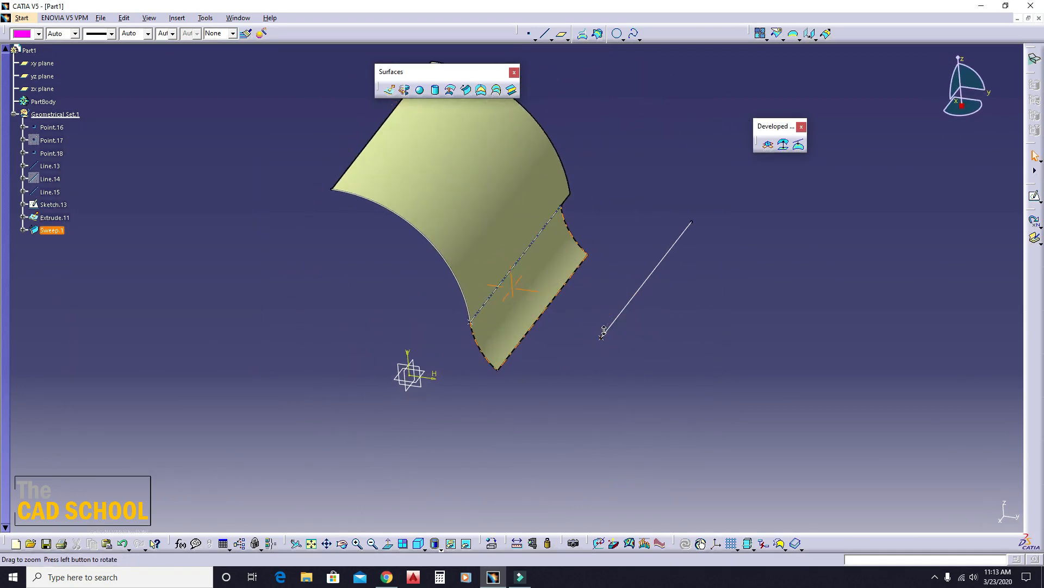
left_click(548, 338)
key("ctrl+z")
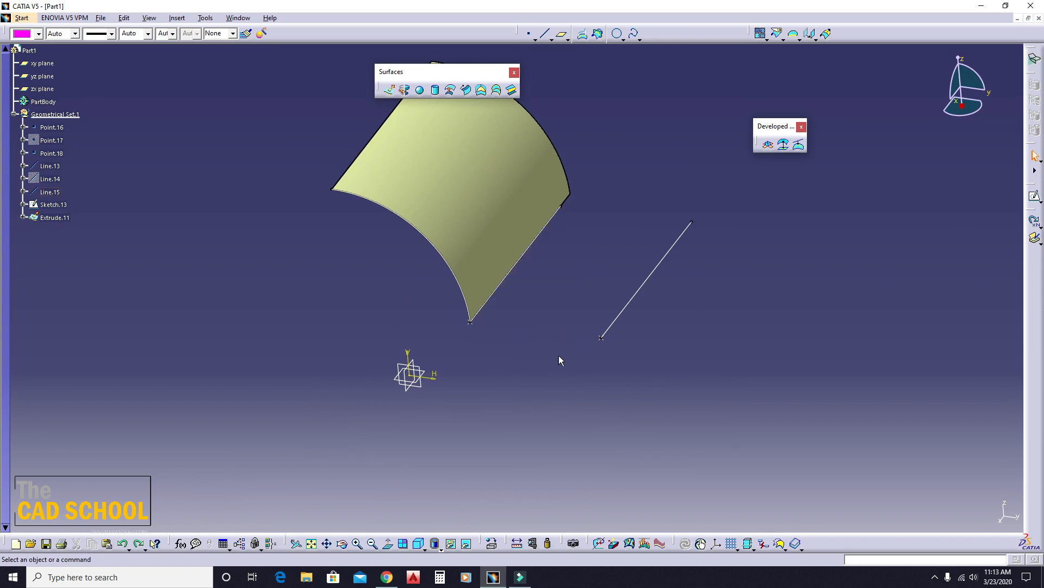
- Preview a Limit curve and tangency surface sweep with Line.13 as limit curve, the extruded surface as tangency surface and 35 mm radius, choosing solution 2
left_click(466, 90)
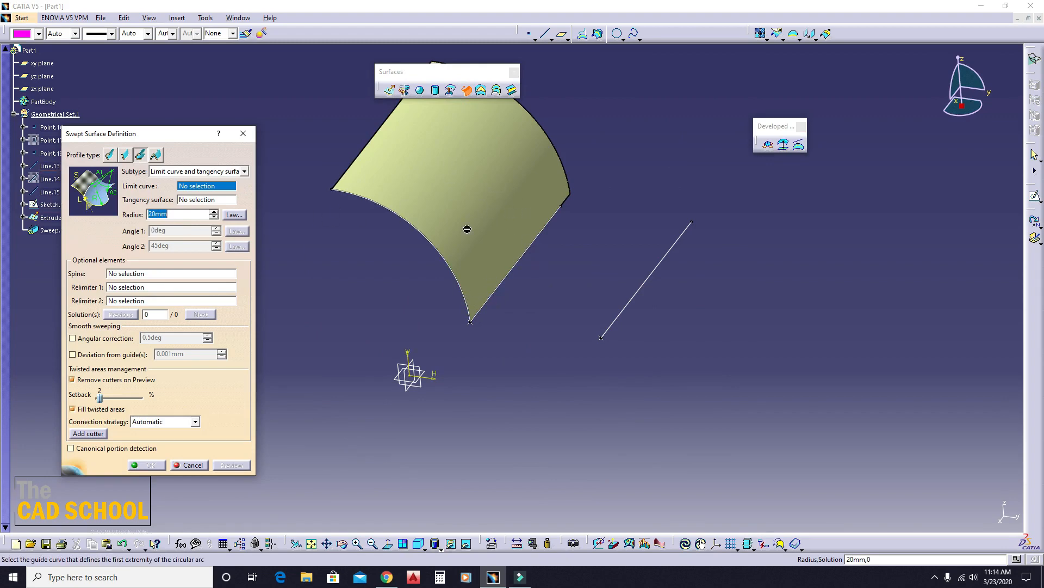
left_click(527, 247)
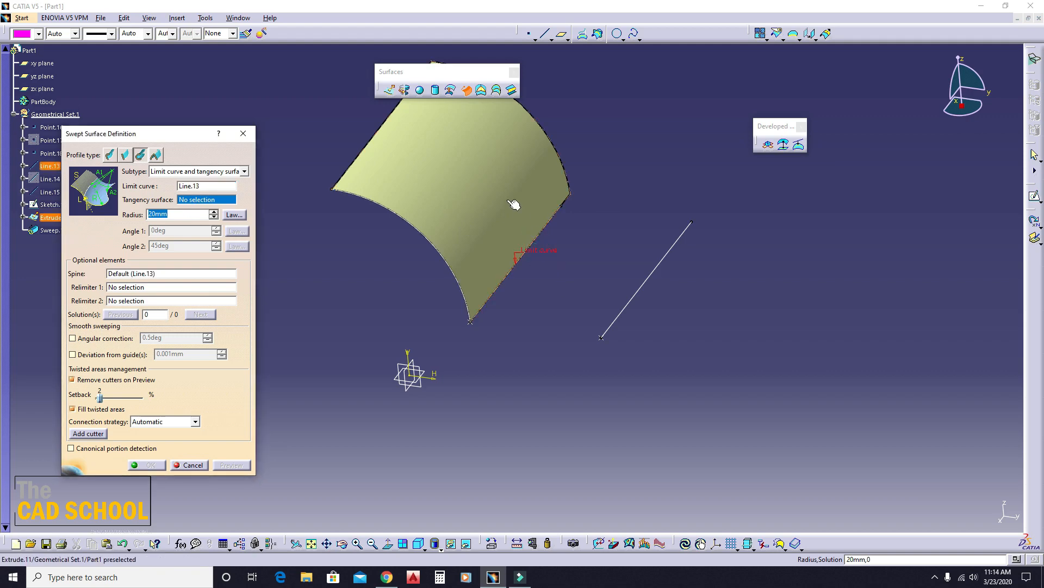
left_click(507, 200)
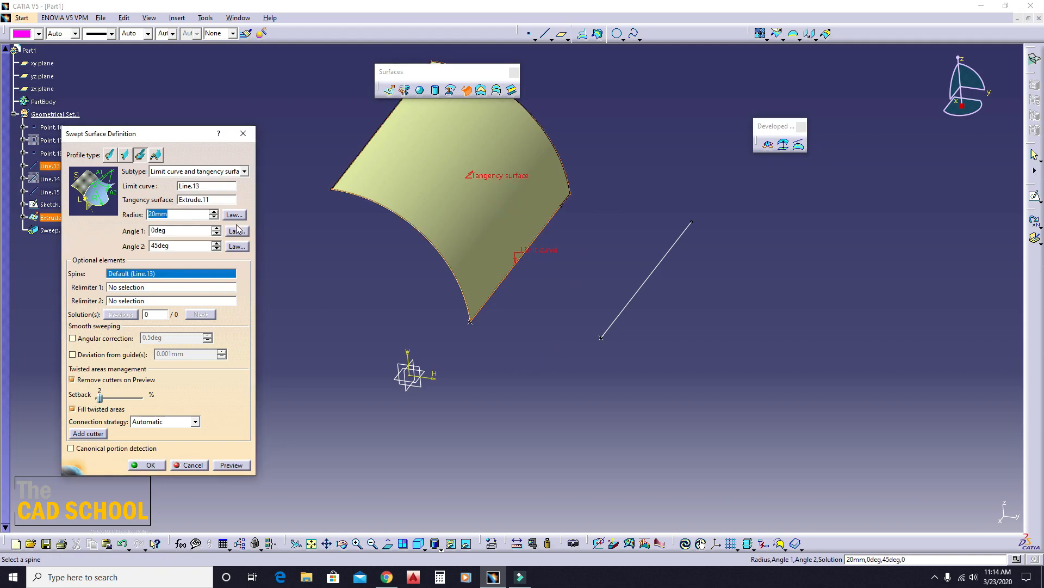
type("35")
left_click(231, 465)
middle_click_drag(462, 367, 508, 267)
middle_click_drag(471, 360, 495, 315)
left_click(493, 393)
- Set the circular sweep's Angle 2 to 90 degrees and preview the surface
middle_click_drag(416, 291, 386, 311)
left_click_drag(190, 243, 114, 255)
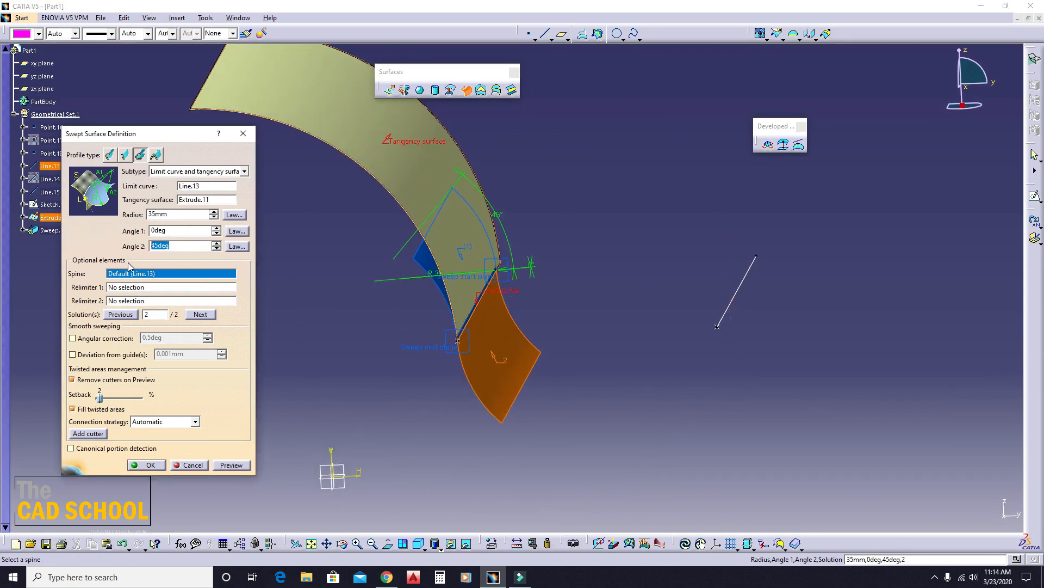
type("90")
left_click(401, 429)
left_click(227, 466)
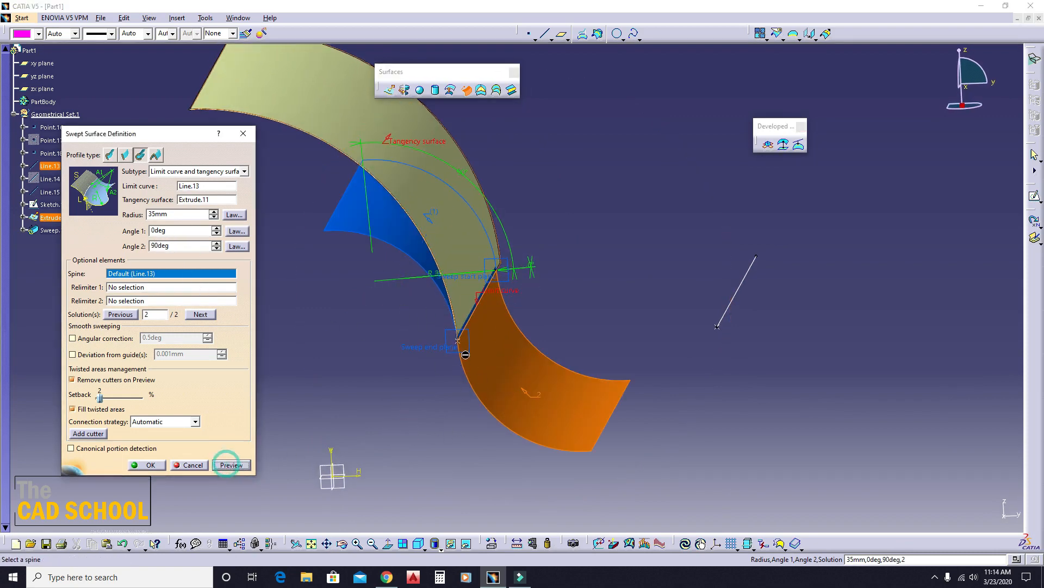
middle_click_drag(479, 375, 501, 341)
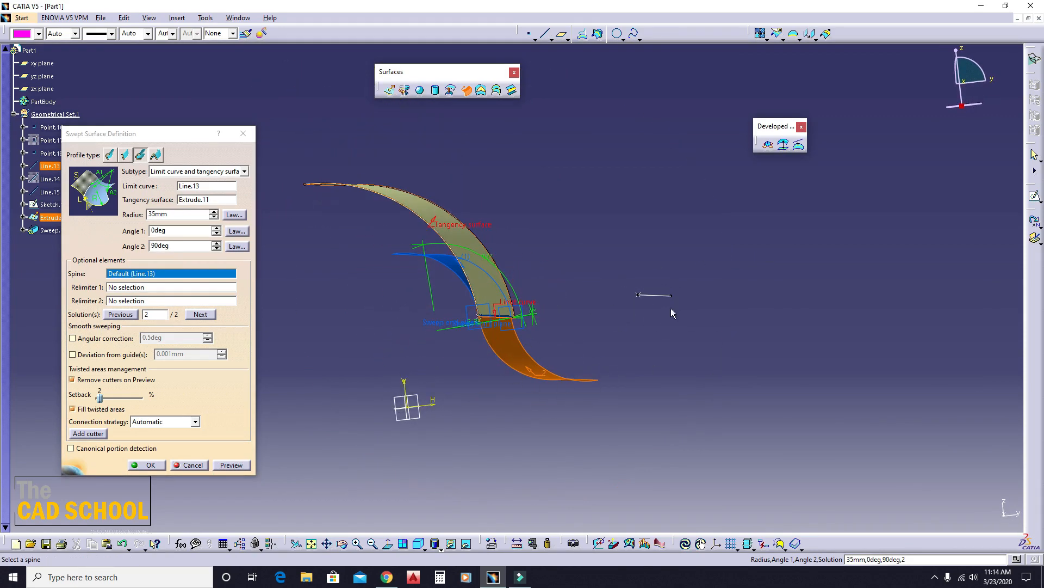
- Set the circular sweep's Angle 2 to 180 degrees and preview the surface
double_click(185, 246)
type("180")
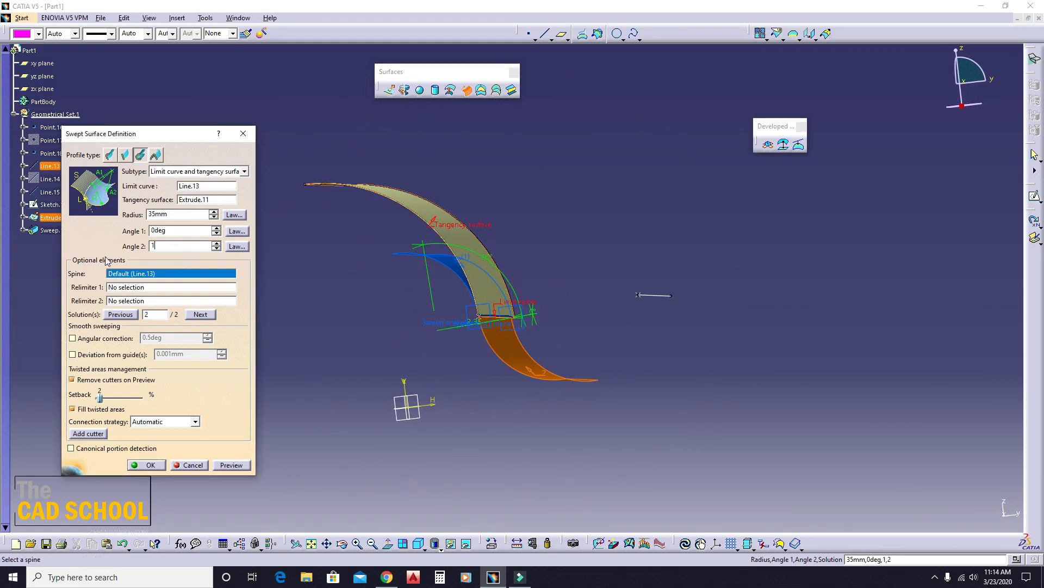
left_click(231, 464)
middle_click_drag(354, 342, 344, 374)
middle_click_drag(512, 294, 466, 409)
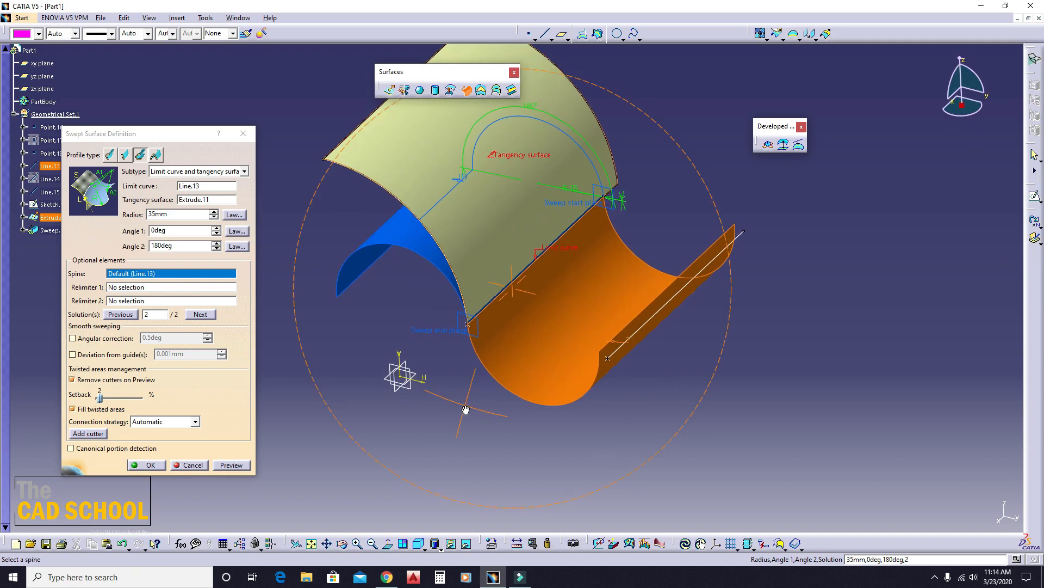
- Create the swept surface from the previewed solution, inspect it and undo its creation
left_click(140, 465)
middle_click_drag(522, 381, 429, 345)
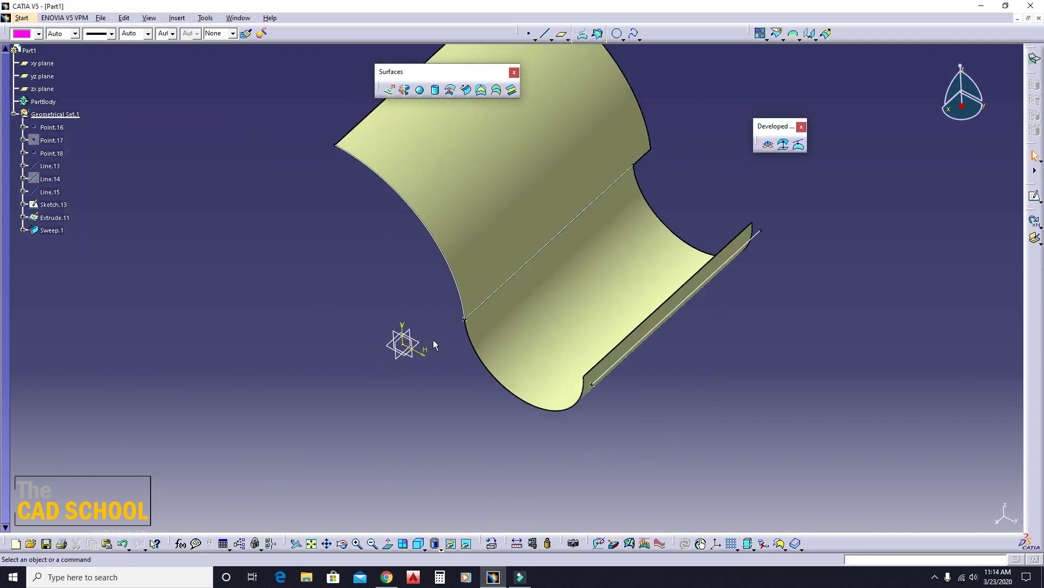
key("ctrl+z")
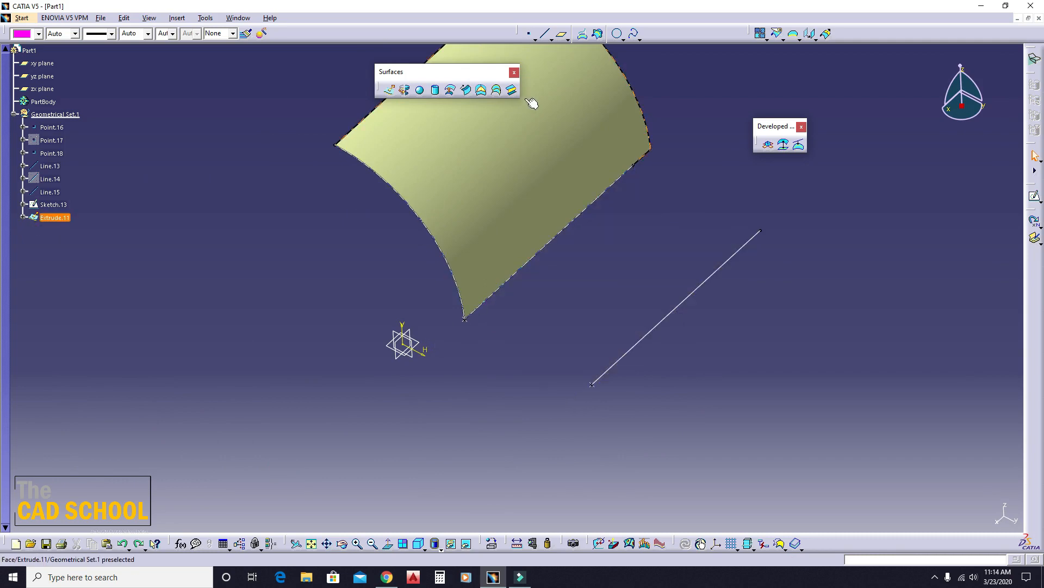
- Switch the sweep definition to the conic profile with the Two guide curves subtype, review the available subtypes and close the definition
left_click(465, 90)
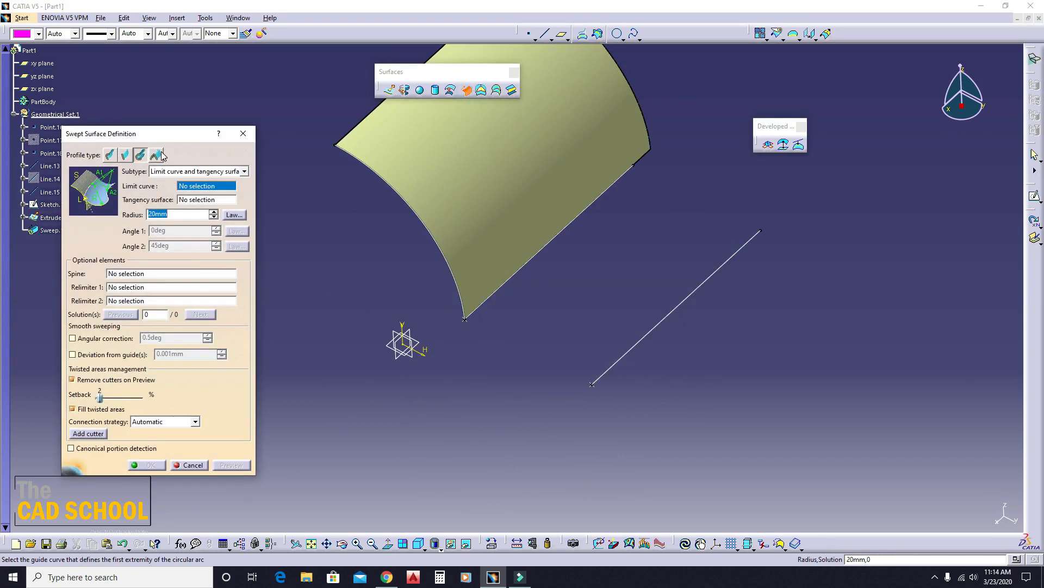
left_click(161, 155)
left_click(141, 155)
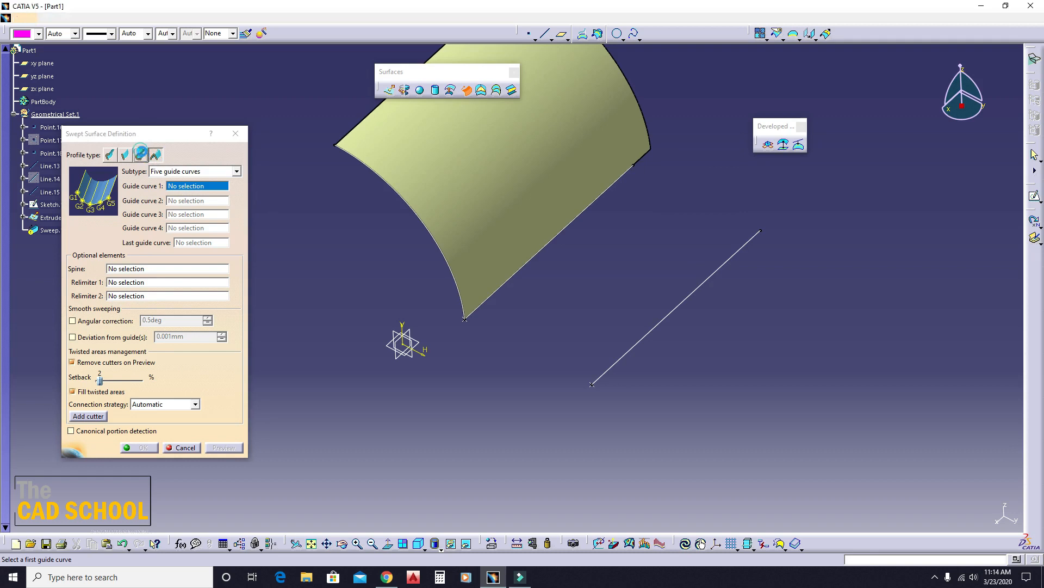
left_click(167, 172)
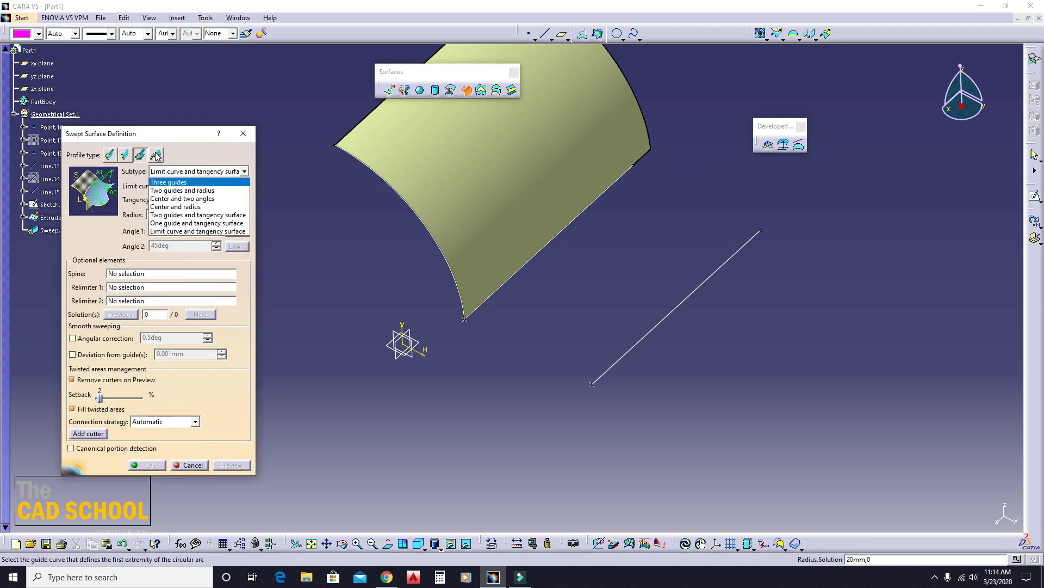
left_click(156, 155)
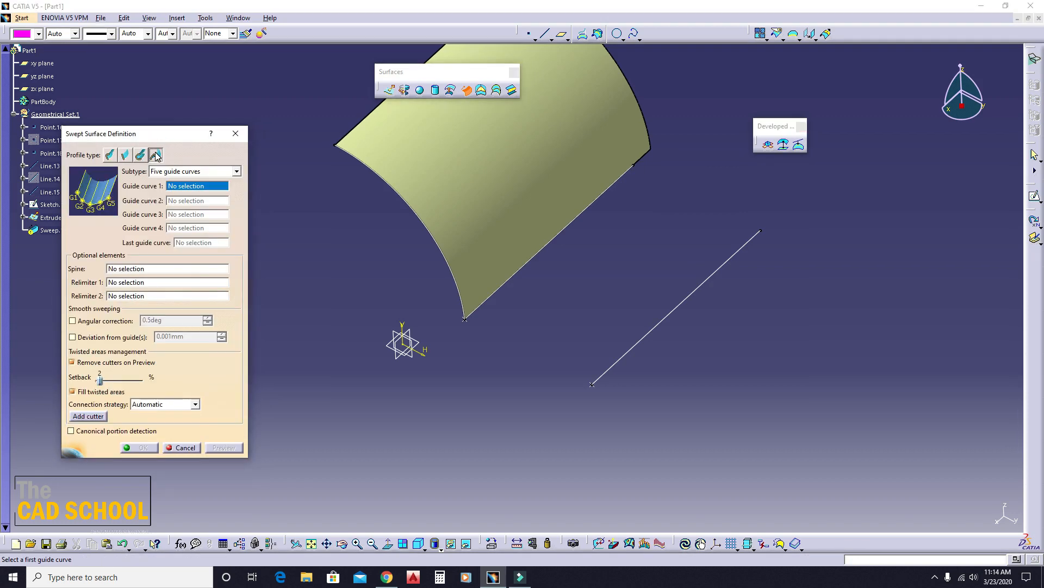
left_click(196, 171)
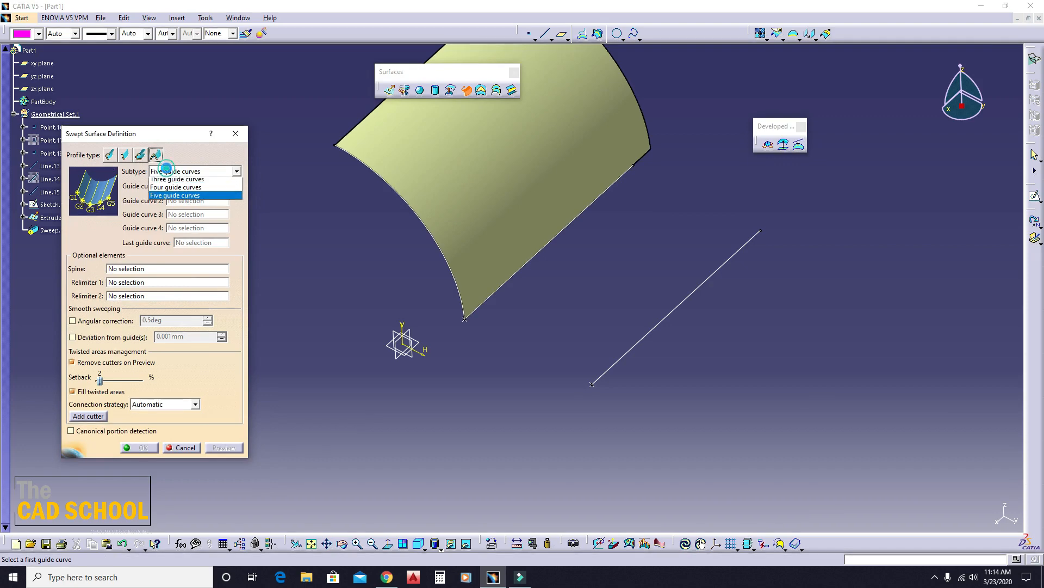
left_click(179, 180)
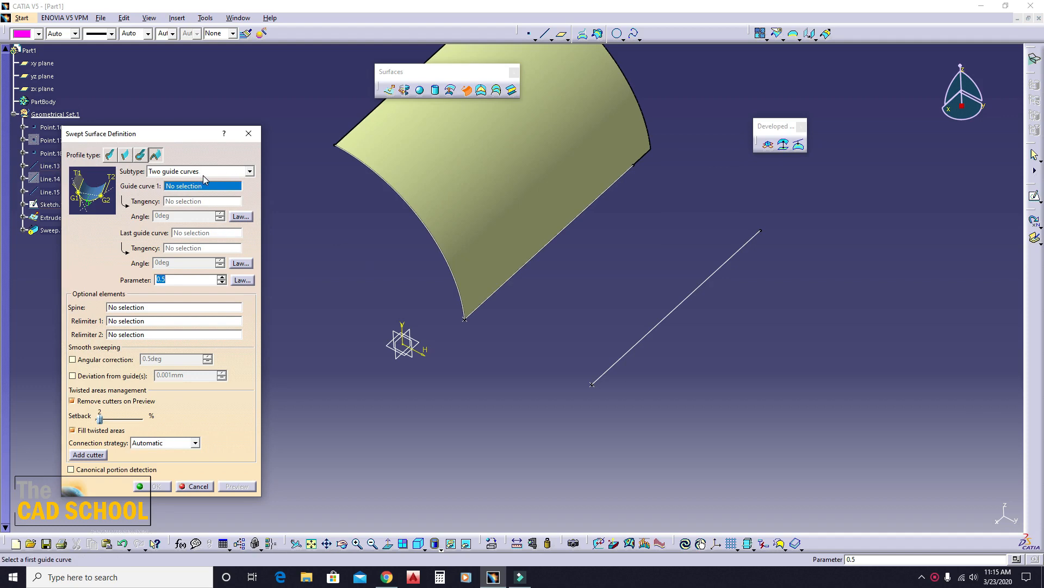
left_click(177, 170)
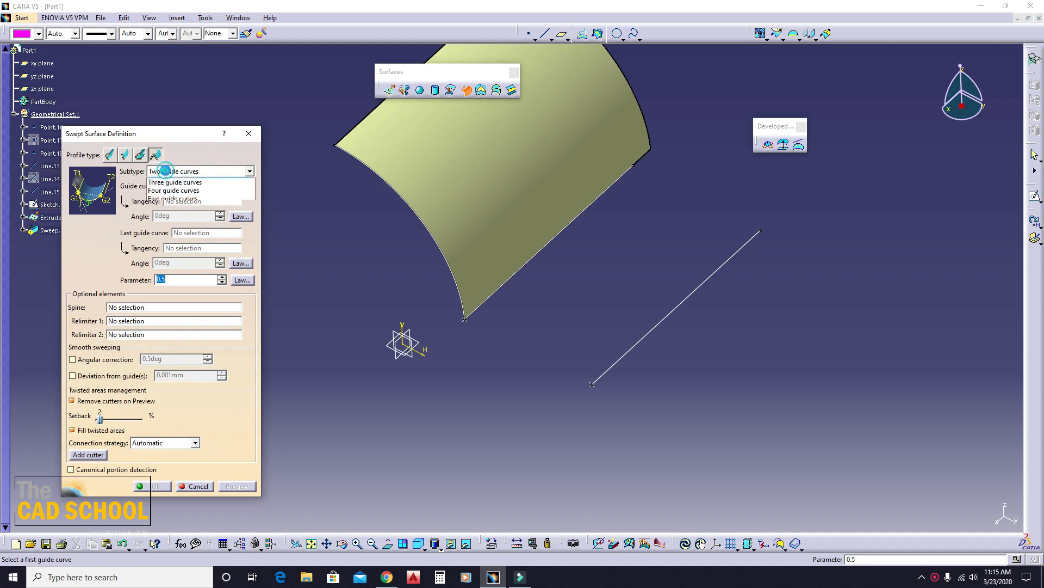
left_click(177, 171)
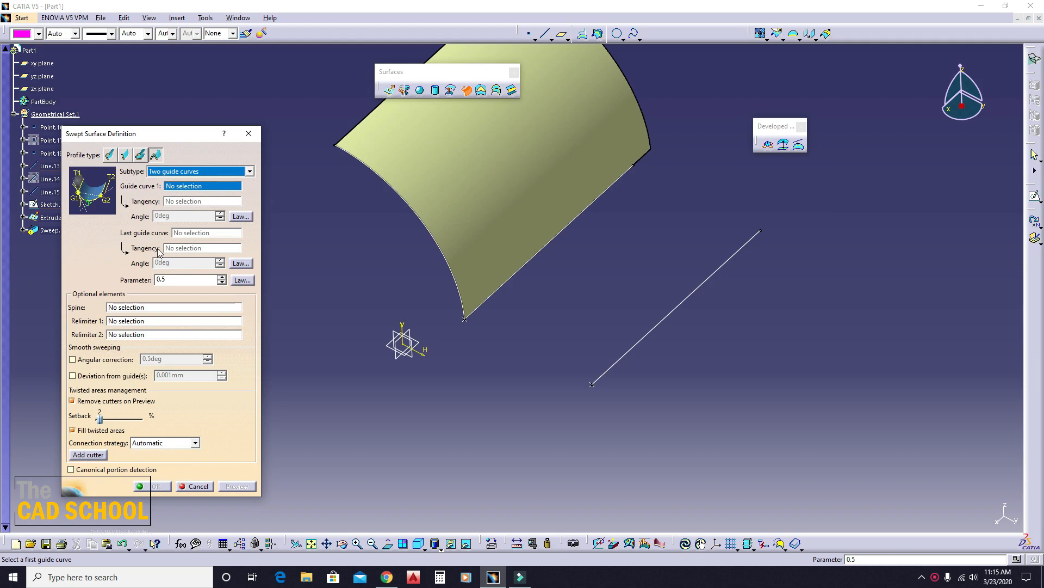
left_click(249, 133)
middle_click_drag(314, 301, 436, 294)
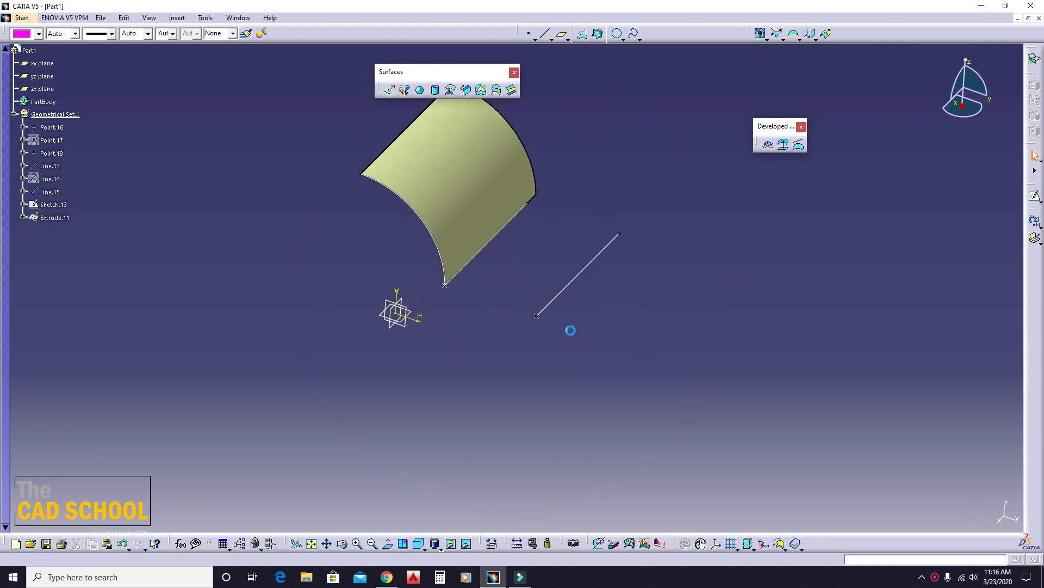
middle_click_drag(571, 330, 481, 326)
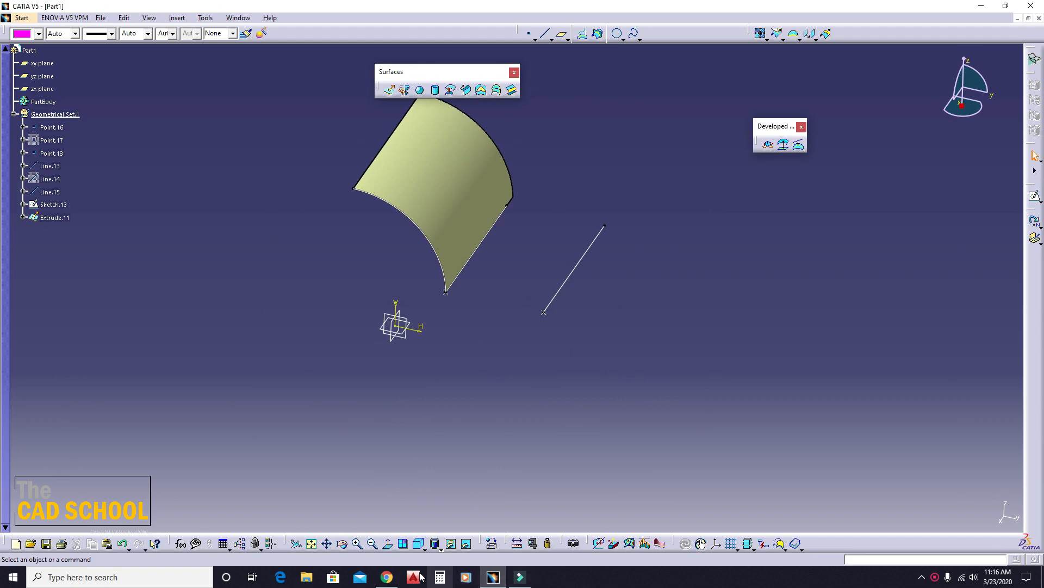
left_click(467, 90)
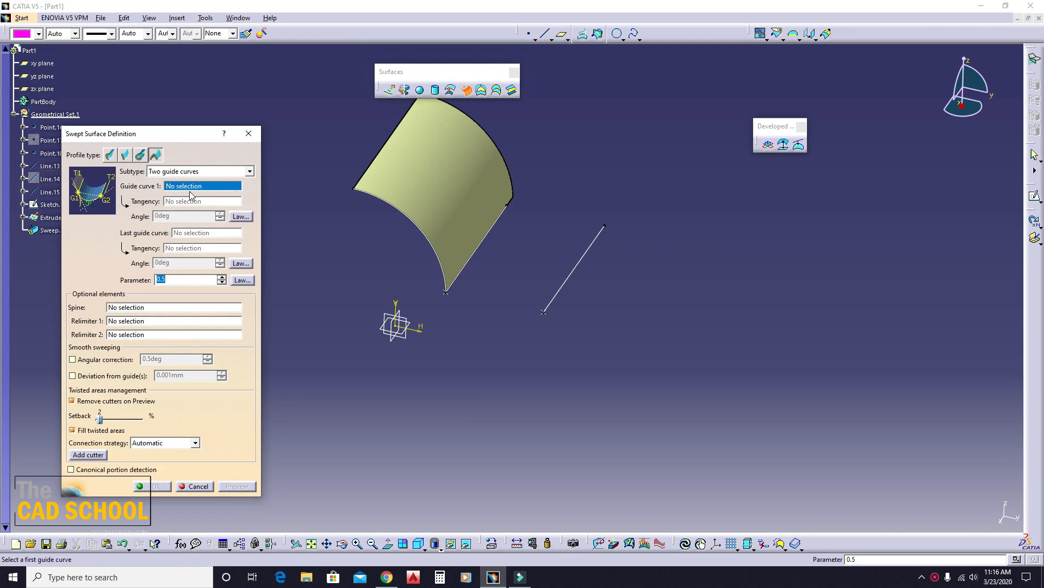
left_click(248, 134)
- Create a reference plane offset 81 mm from the zx plane
middle_click_drag(642, 256, 607, 265)
middle_click_drag(443, 280, 471, 257)
middle_click_drag(428, 296, 474, 273)
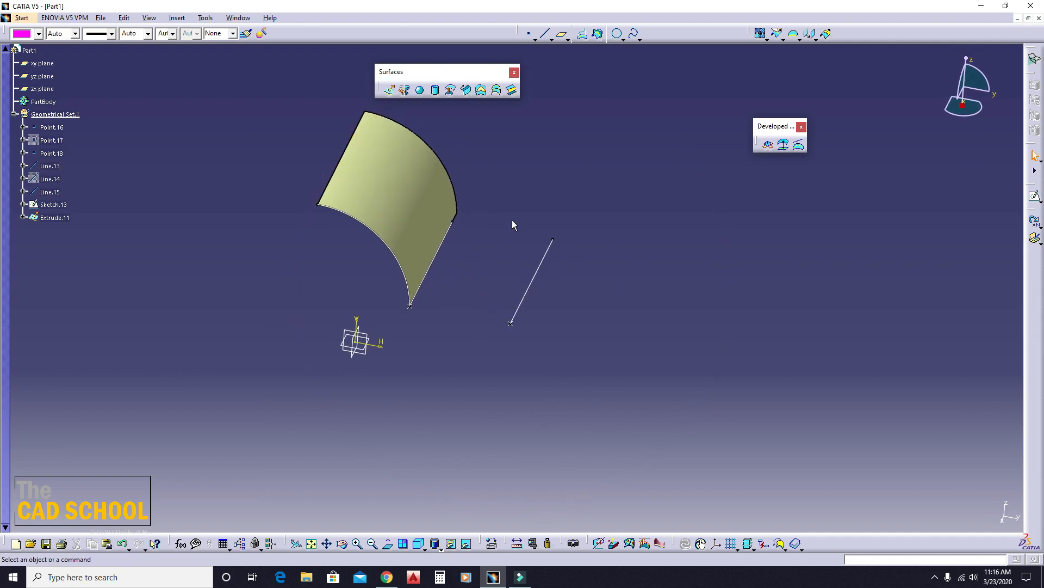
left_click(561, 34)
left_click(350, 354)
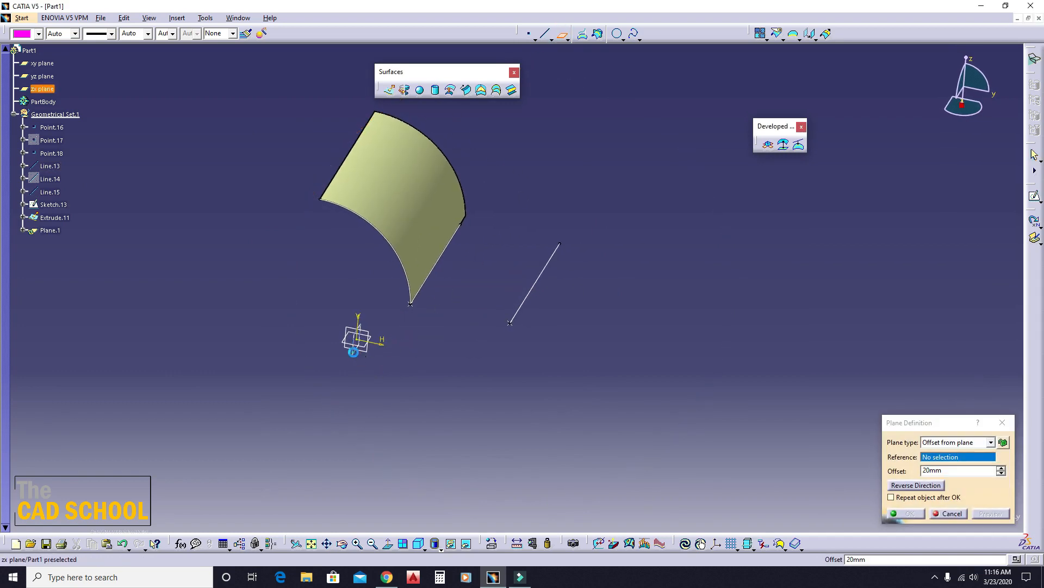
left_click_drag(370, 358, 451, 369)
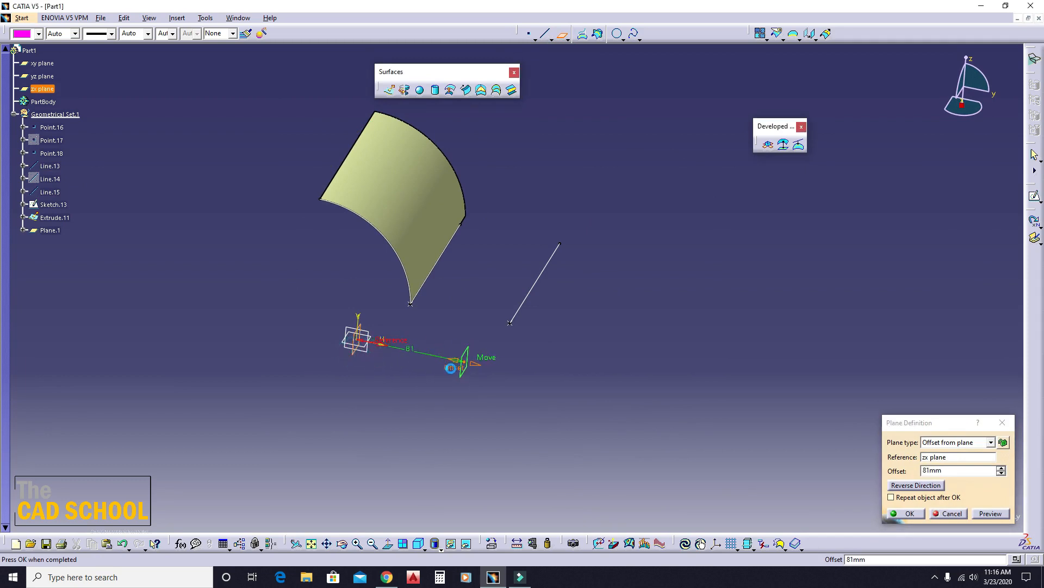
left_click(907, 514)
- Mirror the extruded surface about the offset plane with the Symmetry command, keeping the result as a surface
middle_click_drag(500, 304, 437, 286)
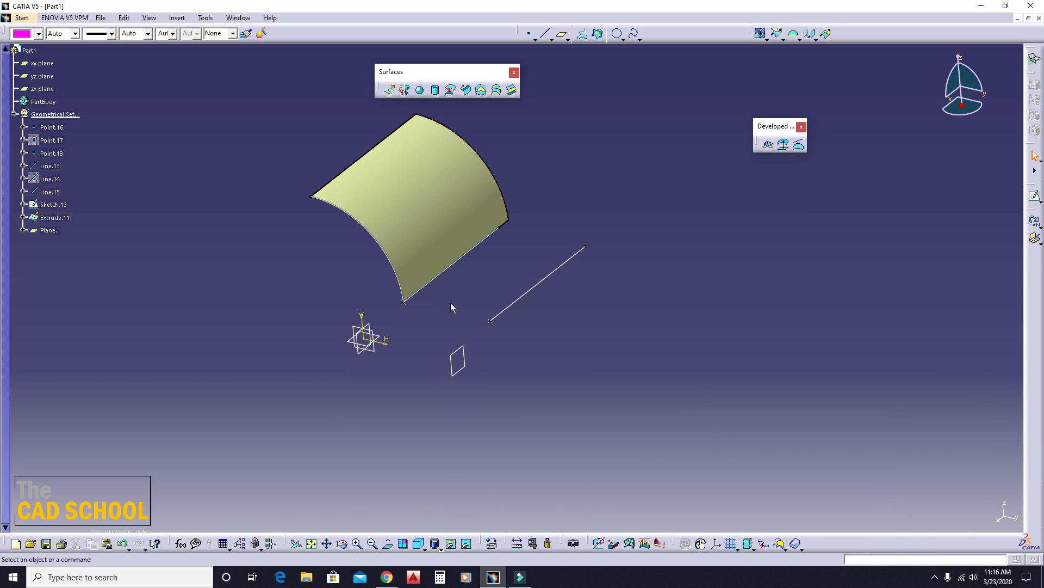
middle_click_drag(451, 302, 550, 212)
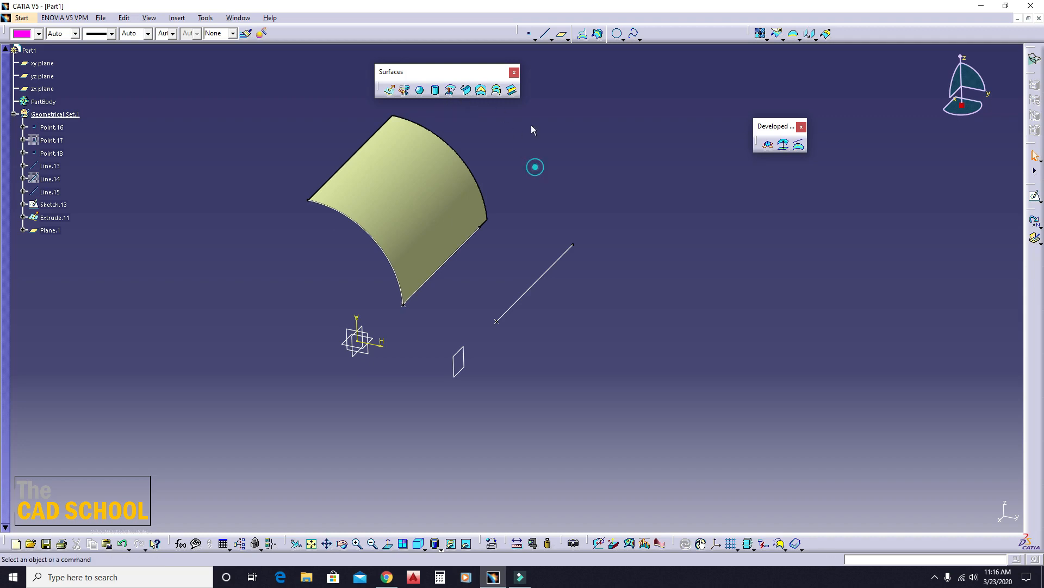
left_click(815, 39)
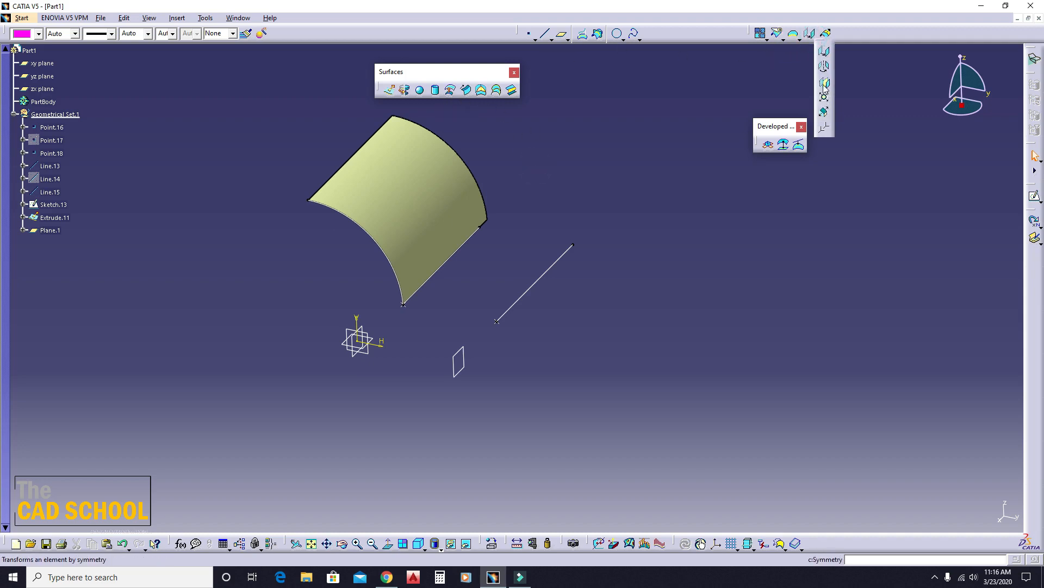
left_click(818, 79)
left_click(420, 212)
left_click(457, 363)
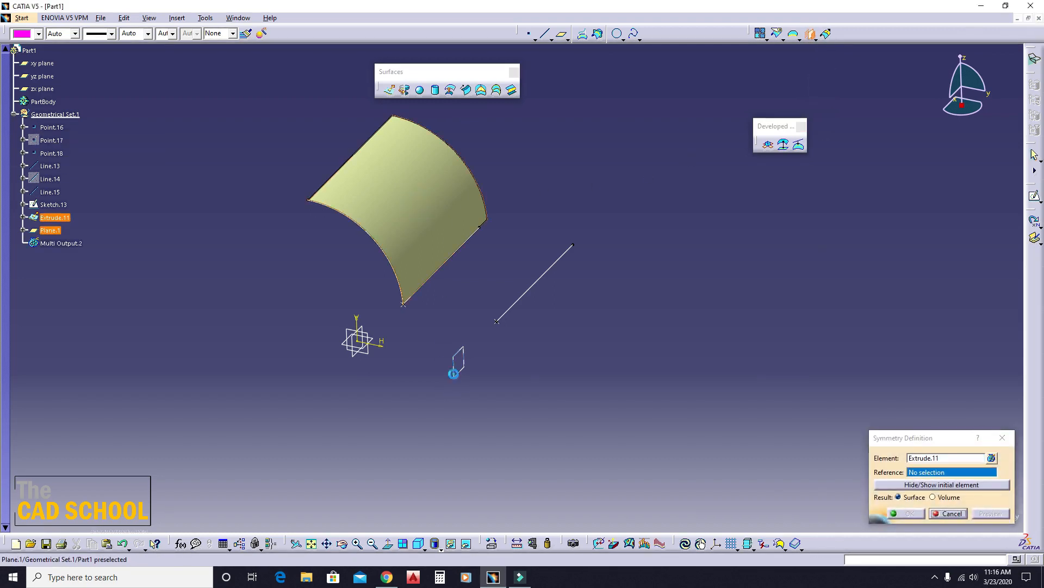
left_click(907, 513)
- Define a two-guide conic sweep from Line.13 tangent to the extruded surface to the mirrored surface's facing lower edge, tangent to that surface
middle_click_drag(655, 448, 526, 181)
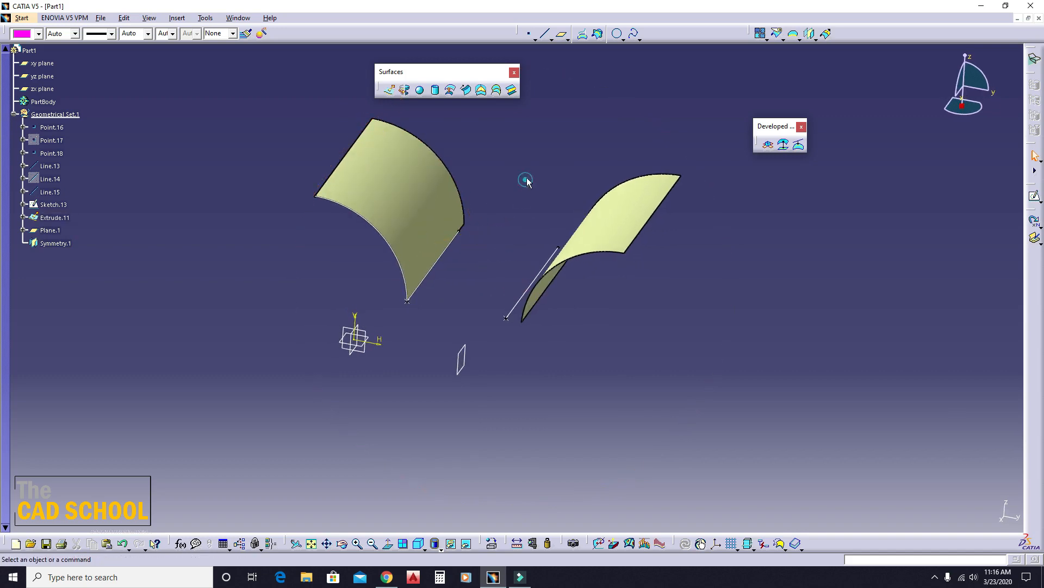
left_click(466, 90)
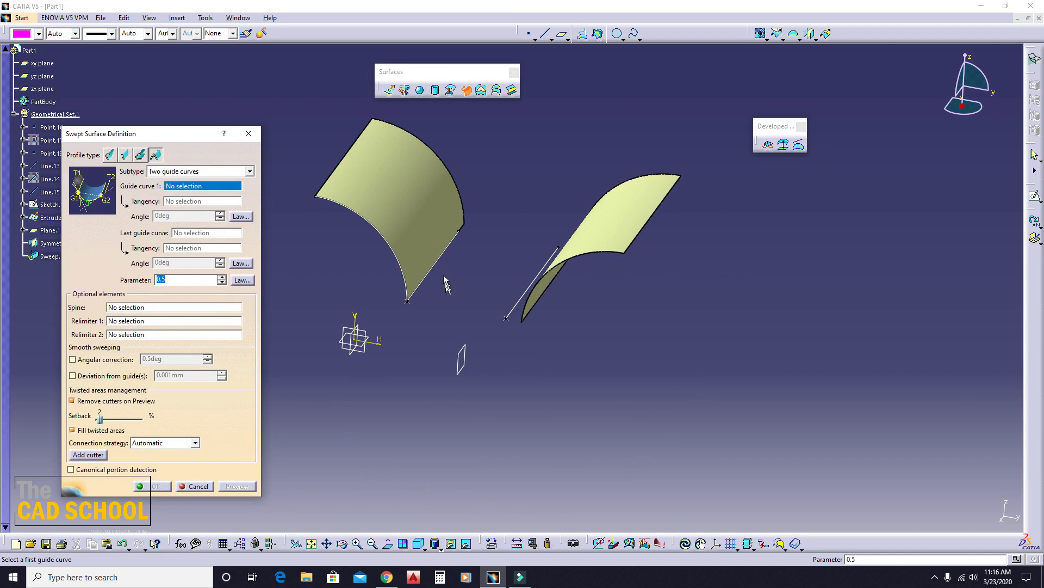
left_click(451, 256)
left_click(405, 294)
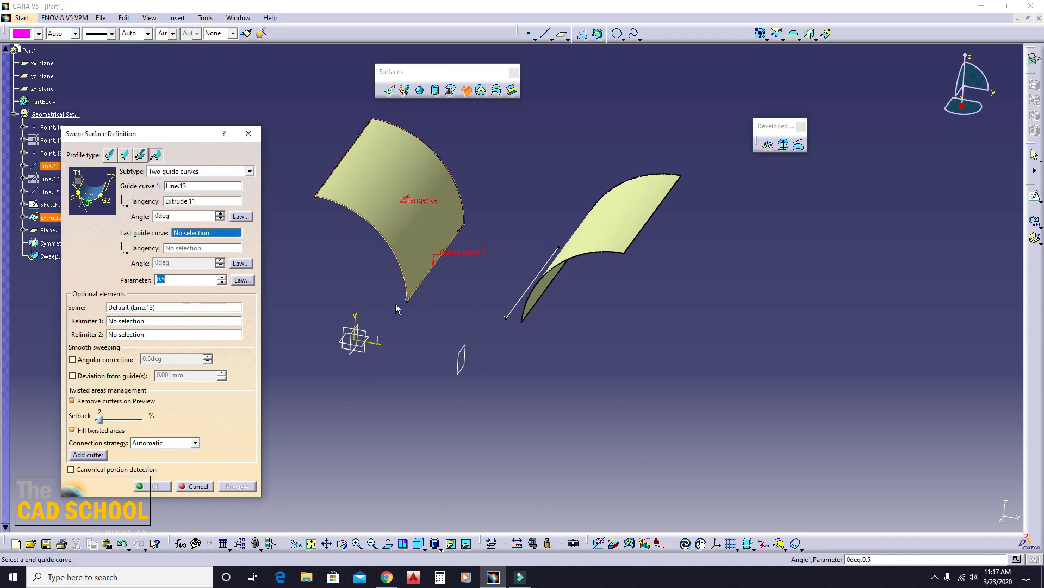
middle_click_drag(405, 294, 522, 286)
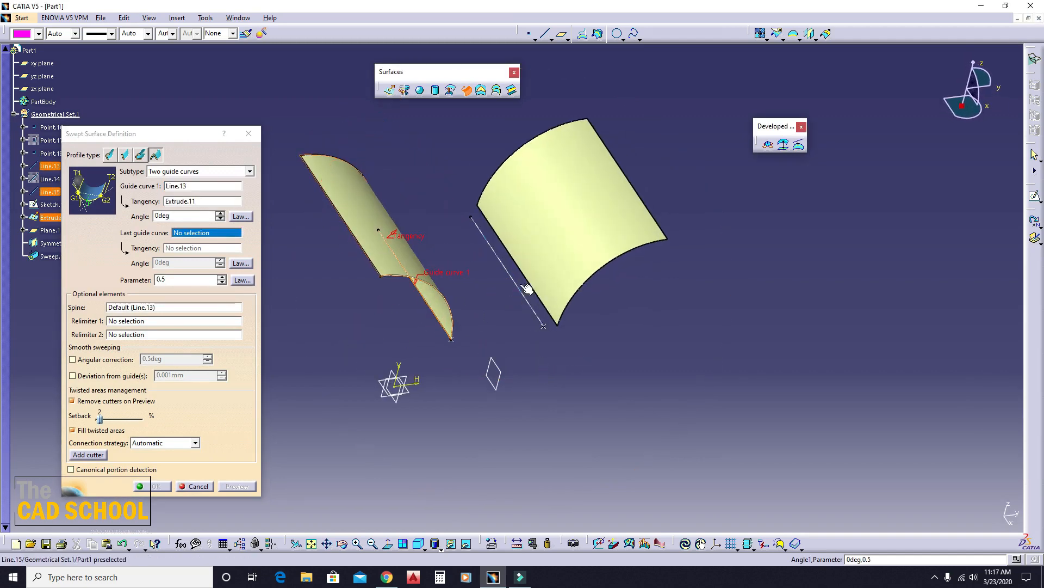
left_click(515, 255)
left_click(597, 240)
middle_click_drag(601, 239, 336, 318)
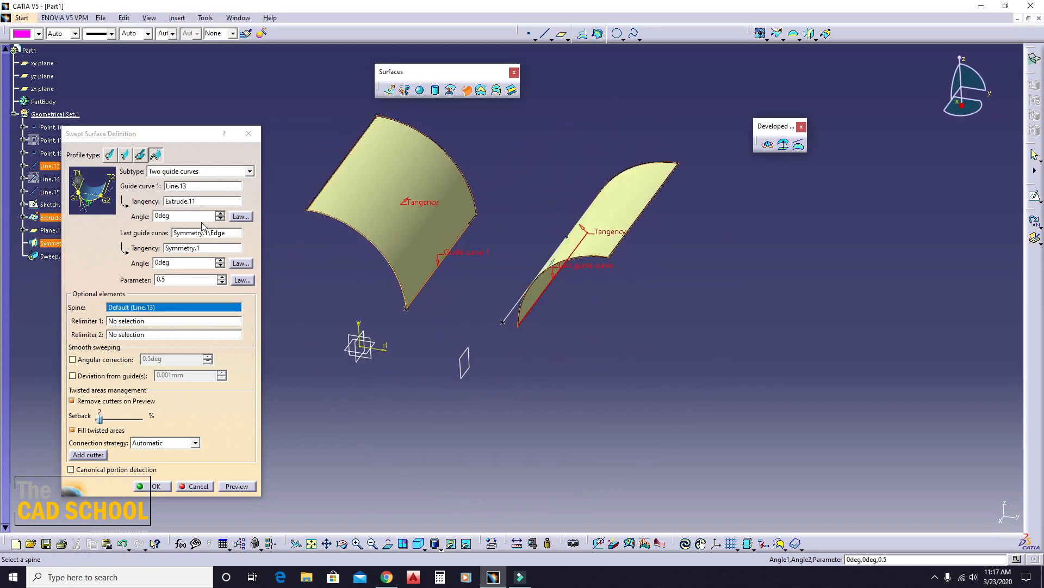
- Set the tangency angle at guide curve 1 to 10 degrees and preview the conic sweep
double_click(188, 215)
type("1")
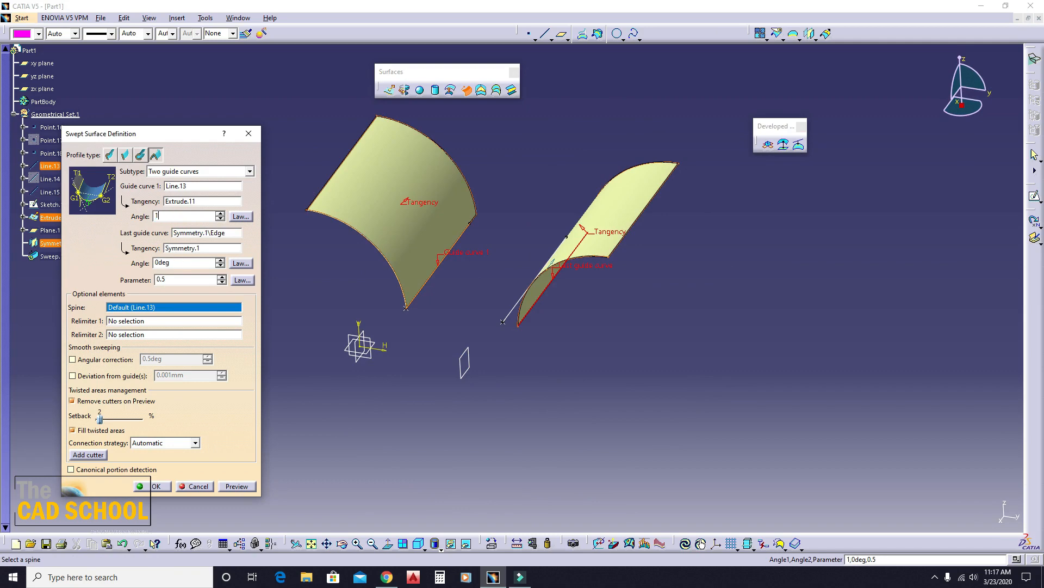
type("0")
left_click(245, 486)
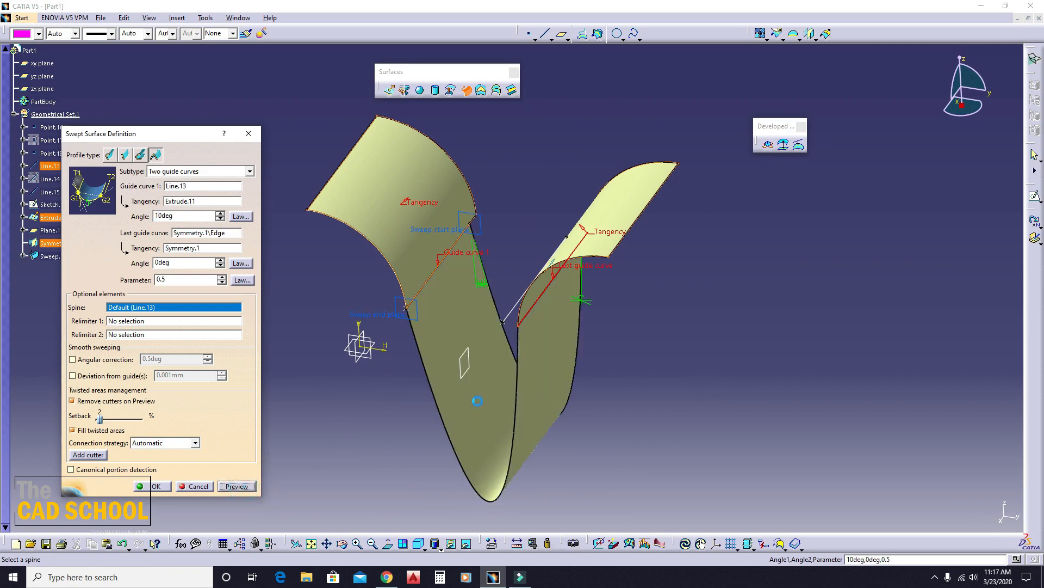
middle_click_drag(479, 305, 360, 270)
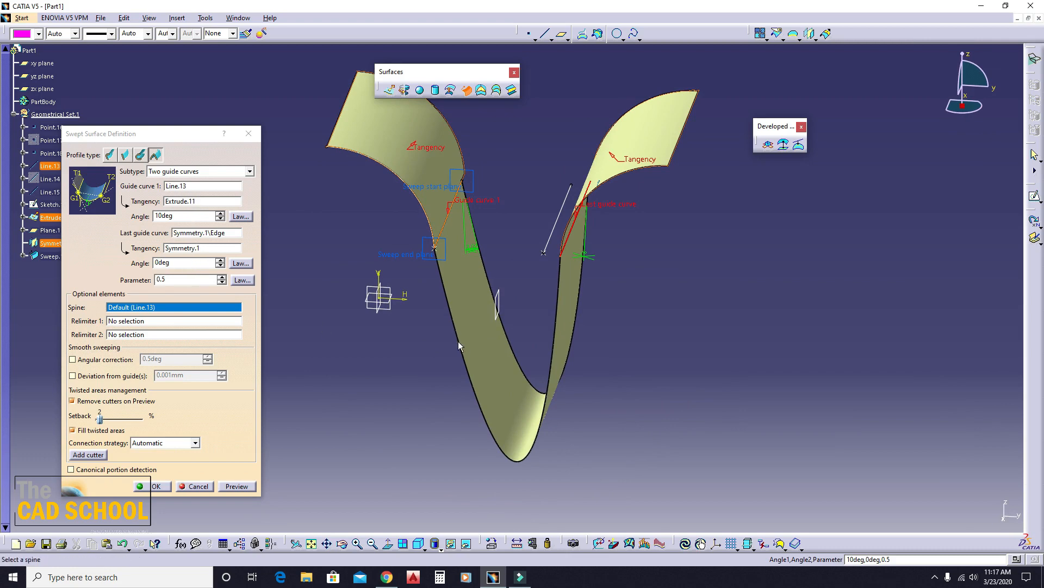
- Try a tangency angle of -10 degrees at the last guide curve and preview the conic sweep
middle_click_drag(458, 341, 526, 291)
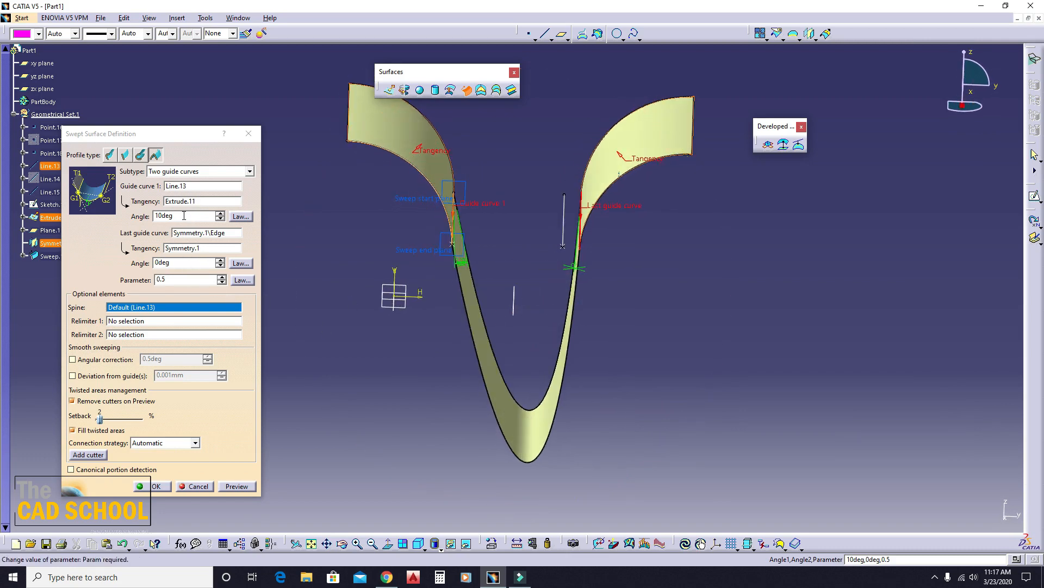
left_click(179, 262)
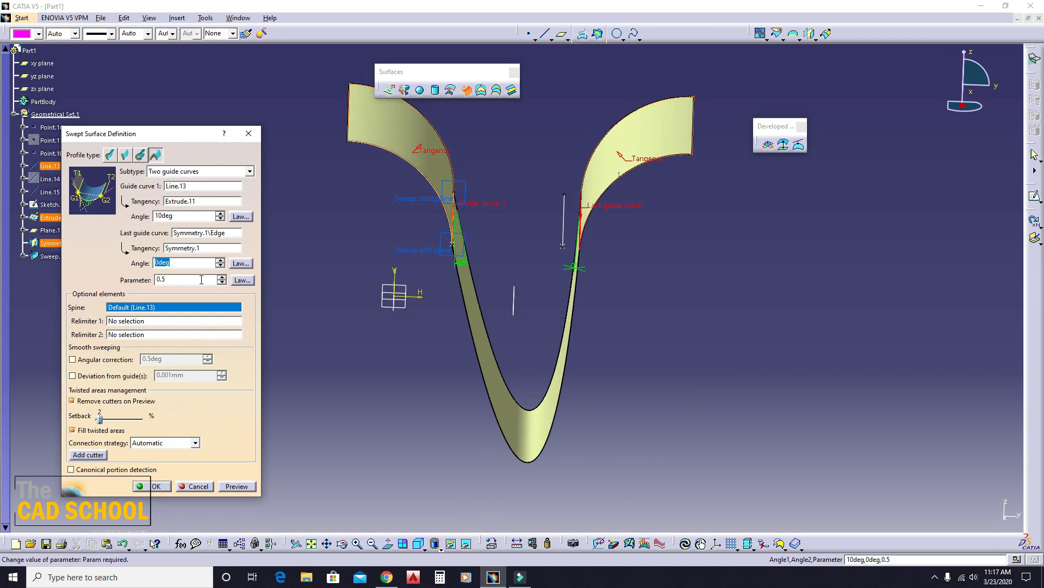
type("-10")
left_click(232, 488)
middle_click_drag(461, 387, 452, 340)
- Set the last guide curve's tangency angle to 10 degrees, preview the surface and accept the two-guide conic sweep
double_click(188, 264)
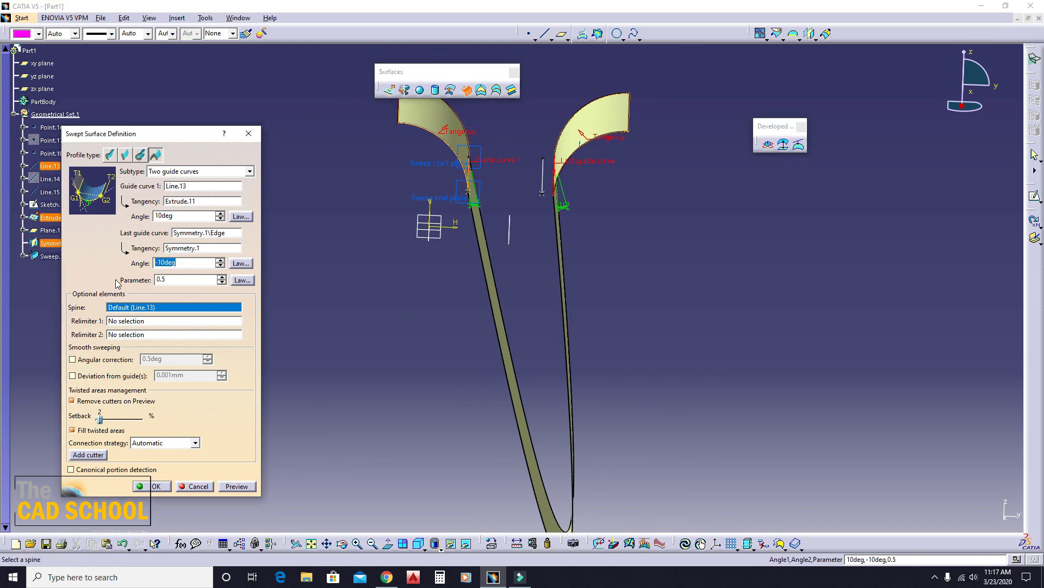
type("10")
left_click(253, 488)
middle_click_drag(468, 355, 475, 423)
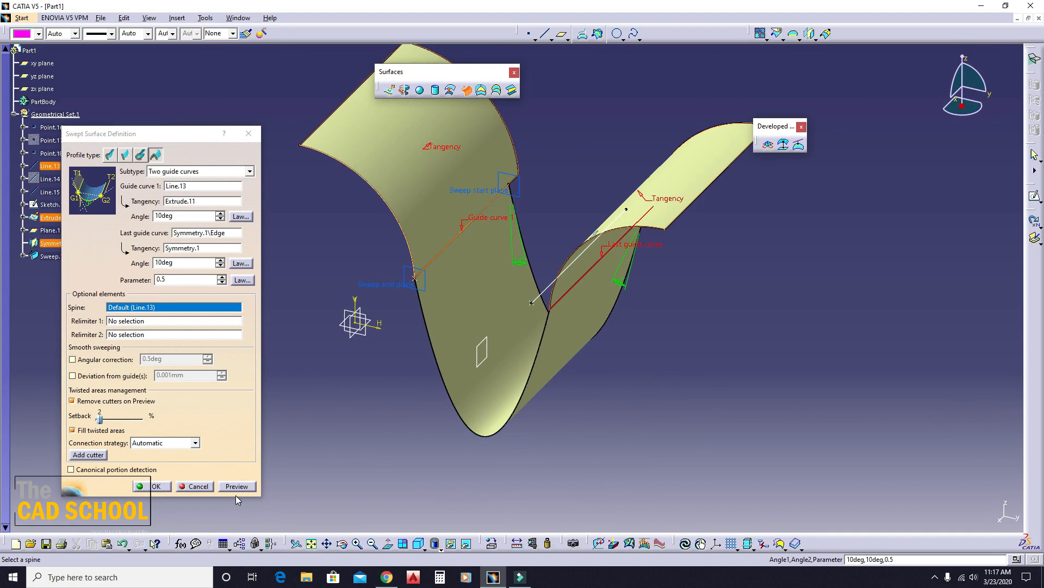
left_click(154, 486)
- Undo the conic sweep made between the two guide curves
middle_click_drag(338, 439, 432, 375)
left_click(433, 374)
key("ctrl+z")
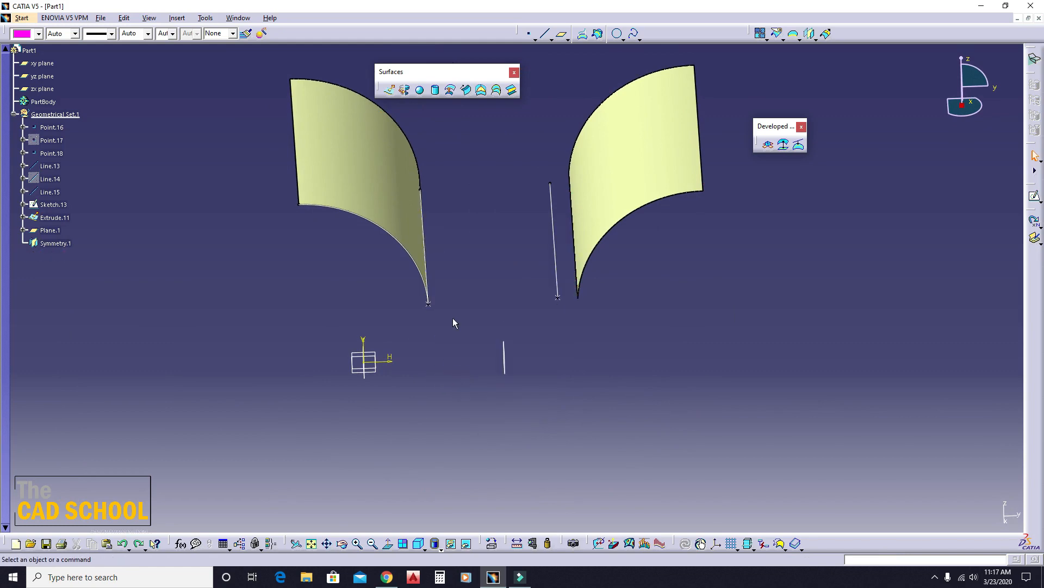
left_click(467, 89)
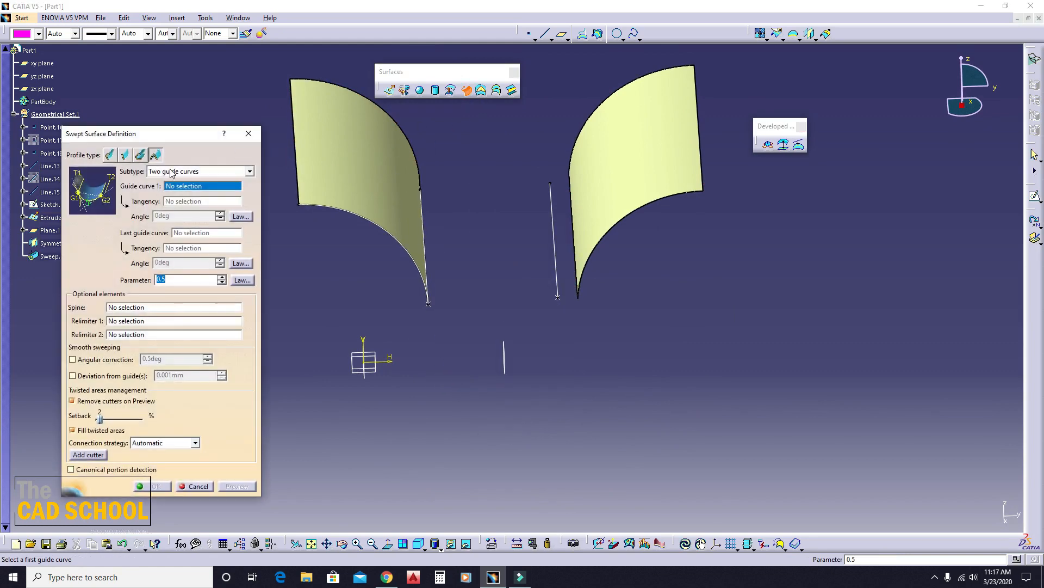
left_click(166, 170)
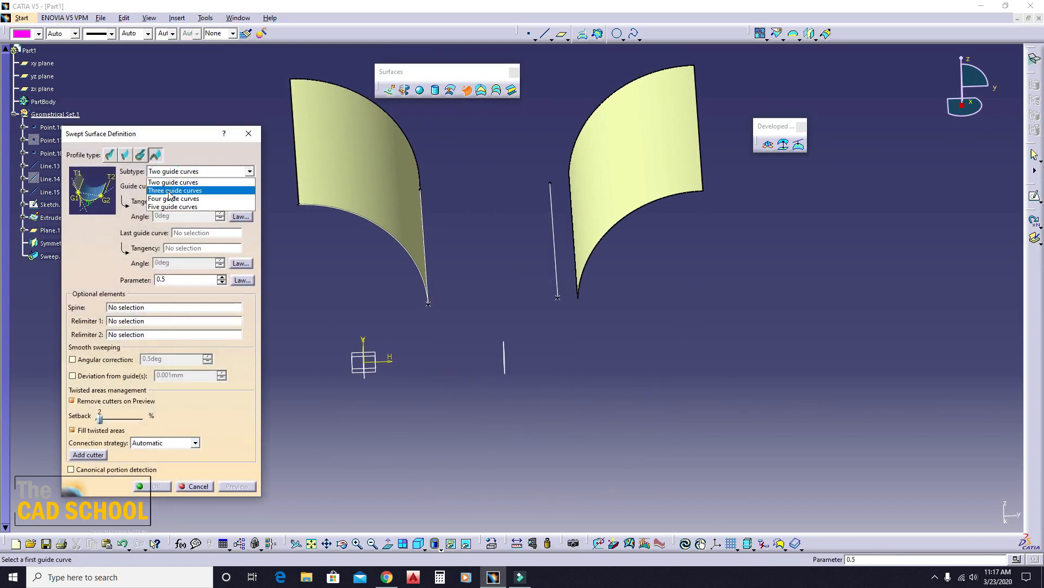
left_click(169, 191)
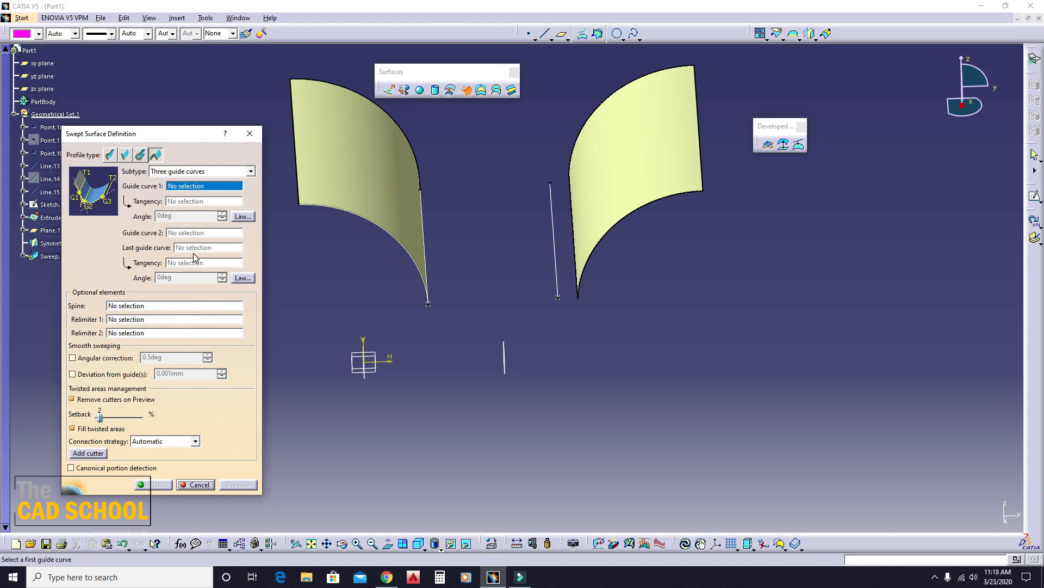
left_click(250, 134)
- Reposition the end point of the middle line on the yz plane to H 87.688 mm and V 22.327 mm
middle_click_drag(462, 326, 547, 291)
double_click(554, 266)
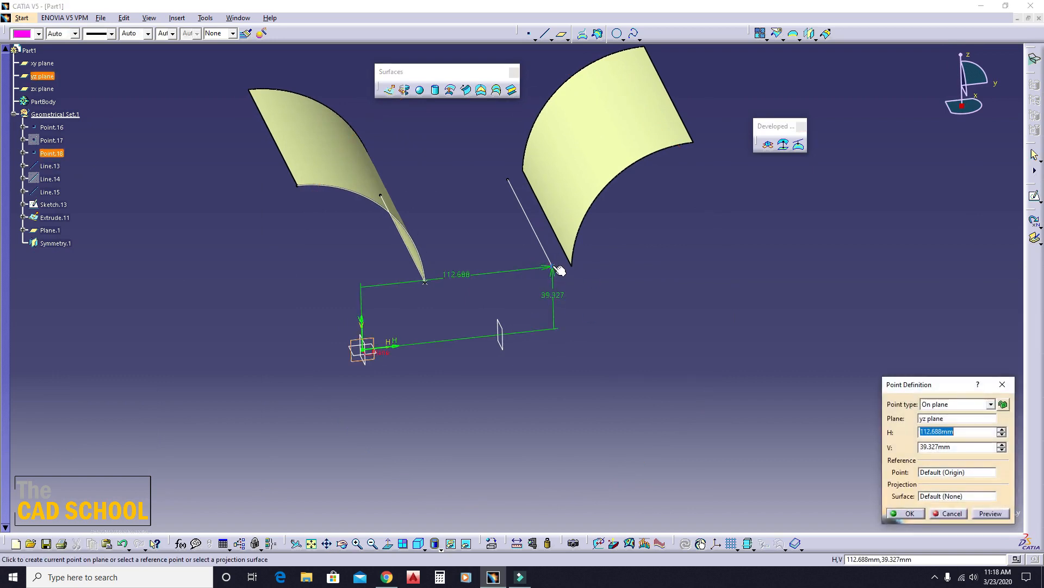
left_click(1001, 449)
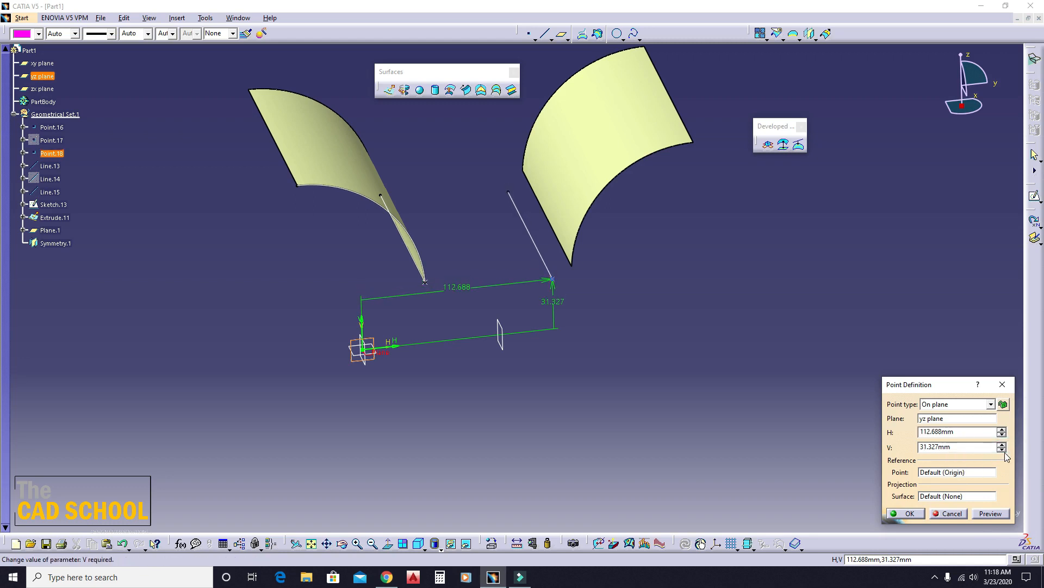
left_click(1001, 450)
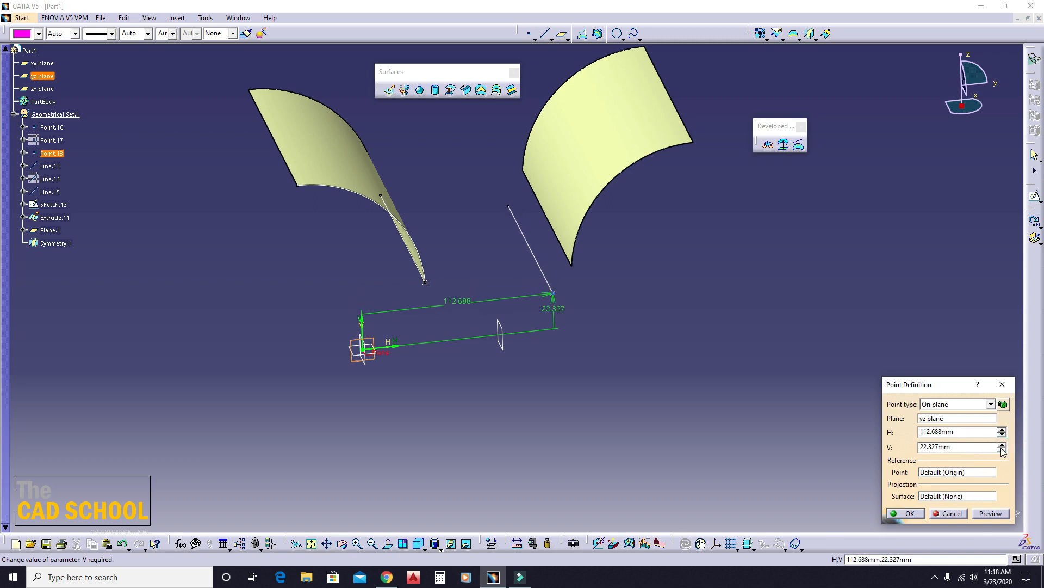
left_click(1003, 434)
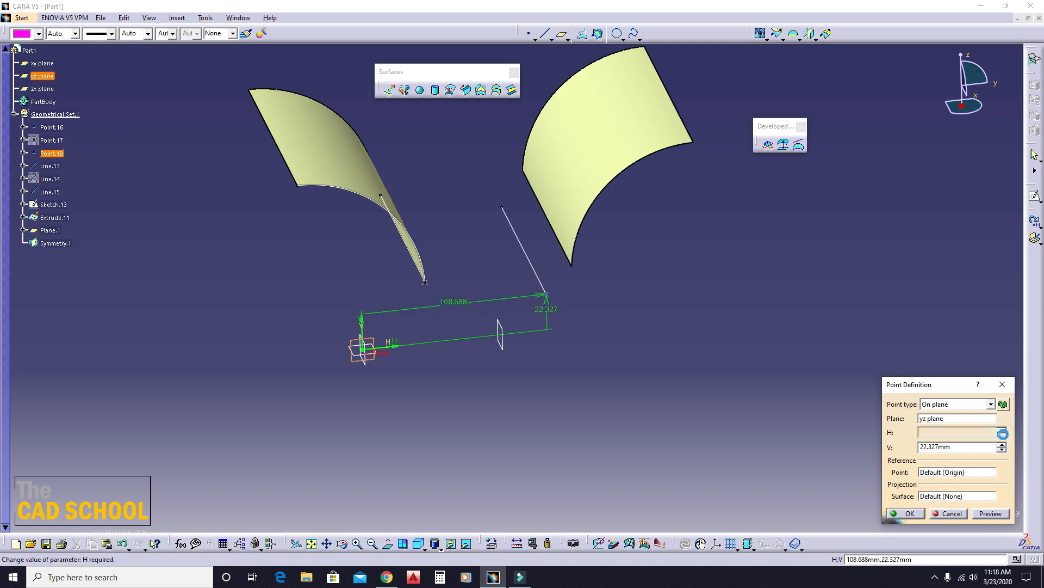
left_click(1002, 435)
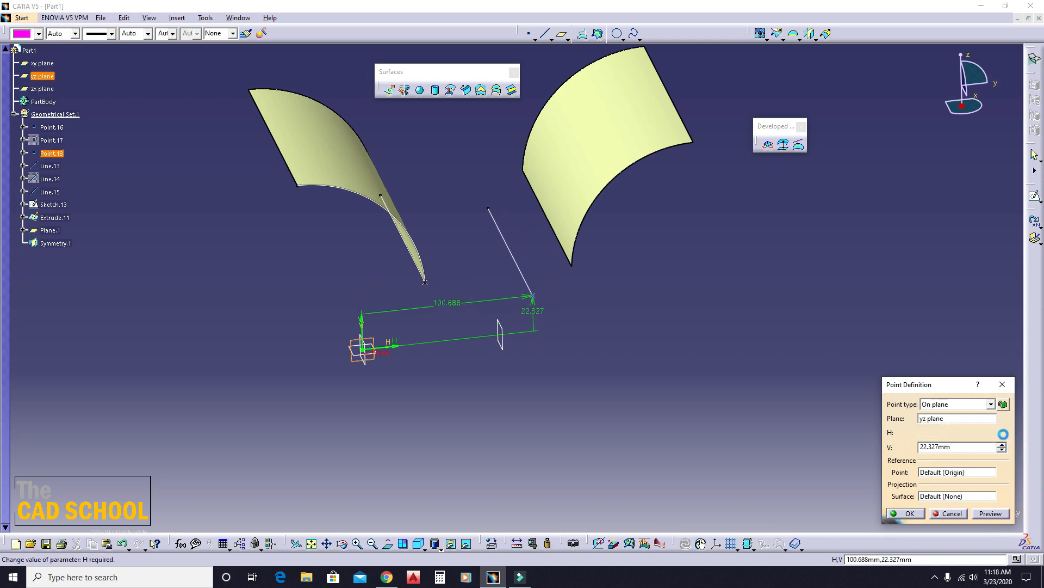
left_click(910, 513)
- Start a three-guide conic sweep with Line.13 as guide curve 1, tangent to the extruded surface, and Line.15 as guide curve 2
middle_click_drag(537, 318, 538, 374)
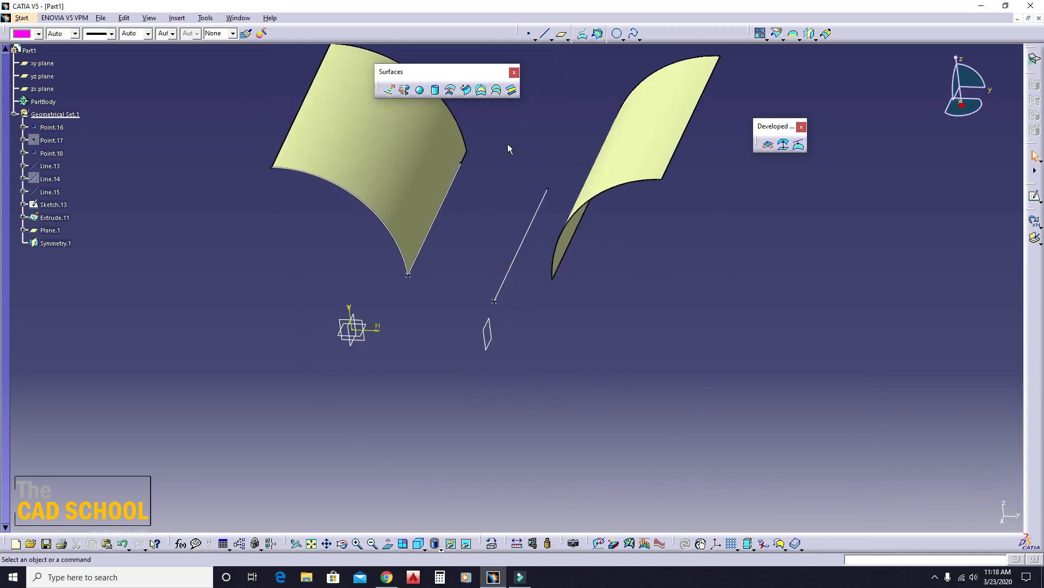
middle_click_drag(510, 149, 669, 345)
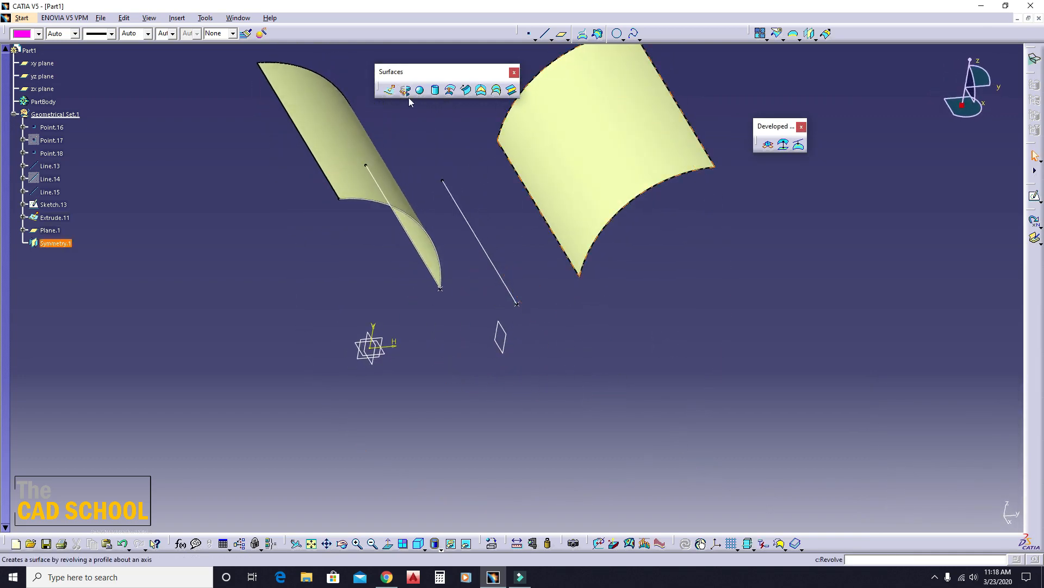
left_click(466, 90)
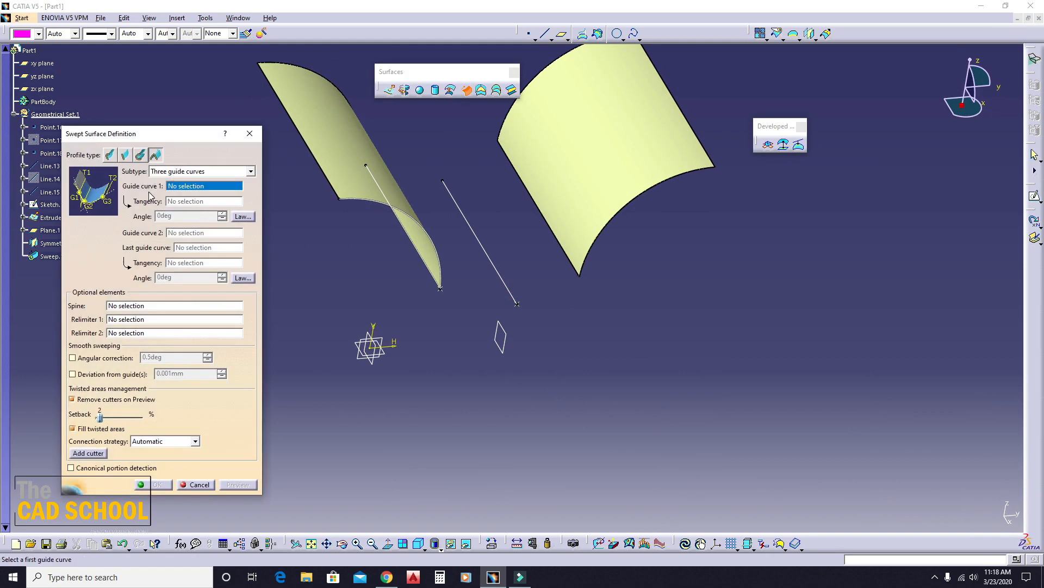
middle_click_drag(611, 244, 436, 261)
left_click(441, 220)
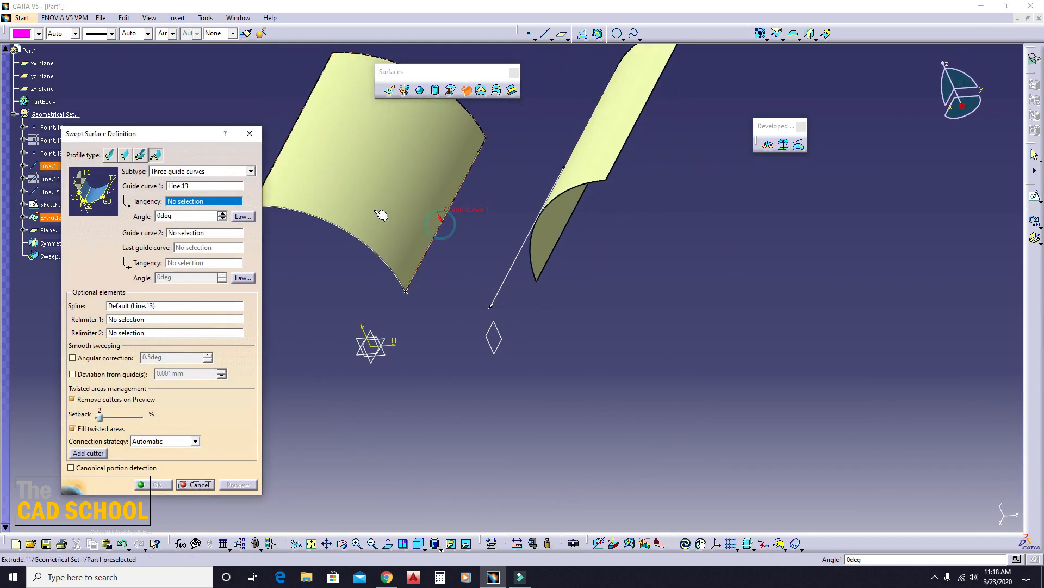
left_click(381, 215)
middle_click_drag(349, 284, 556, 232)
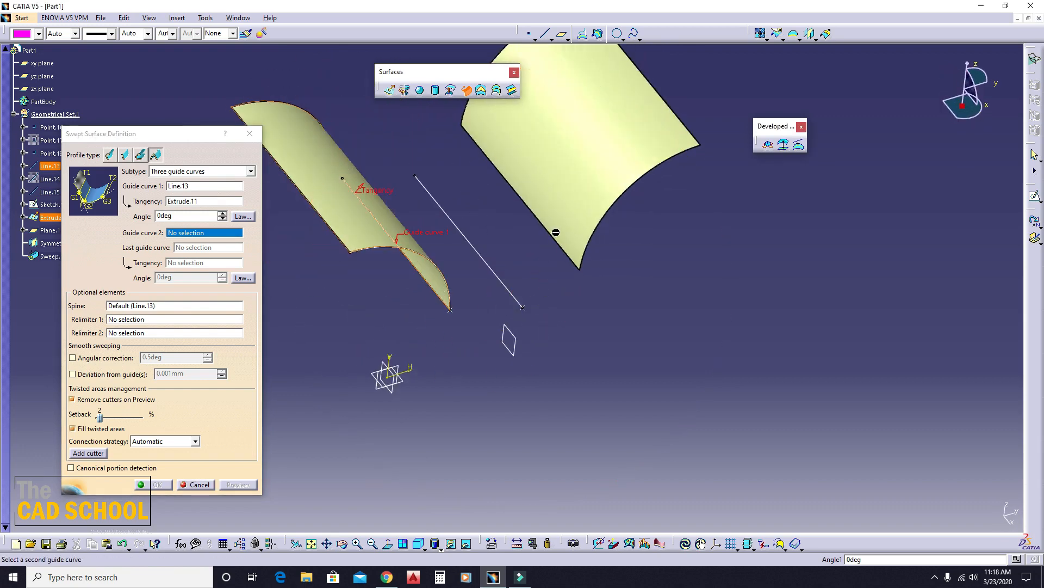
left_click(494, 268)
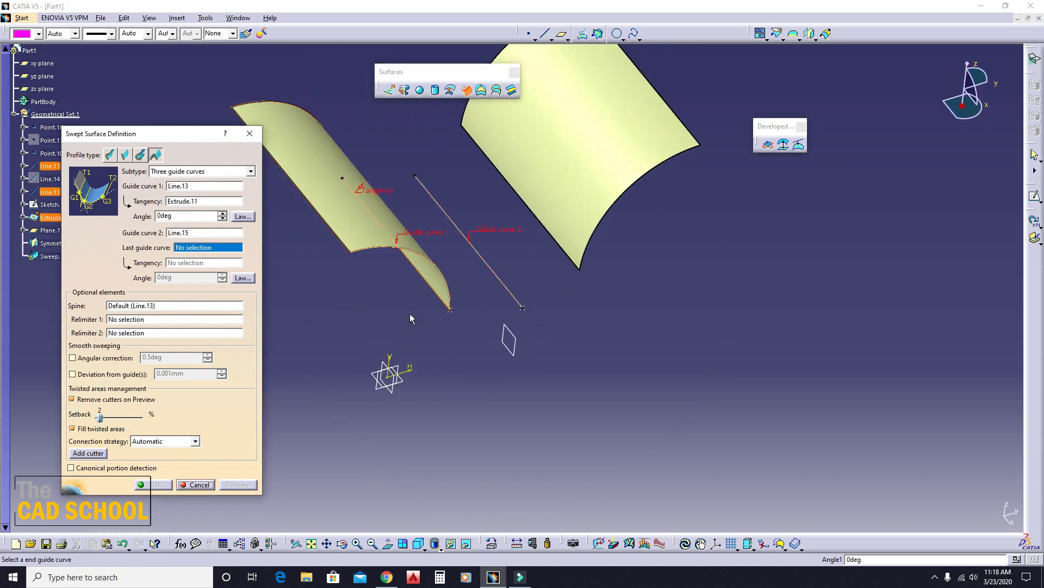
- Use the mirrored surface's facing lower edge as the last guide curve, tangent to the mirrored surface
middle_click_drag(490, 263, 527, 213)
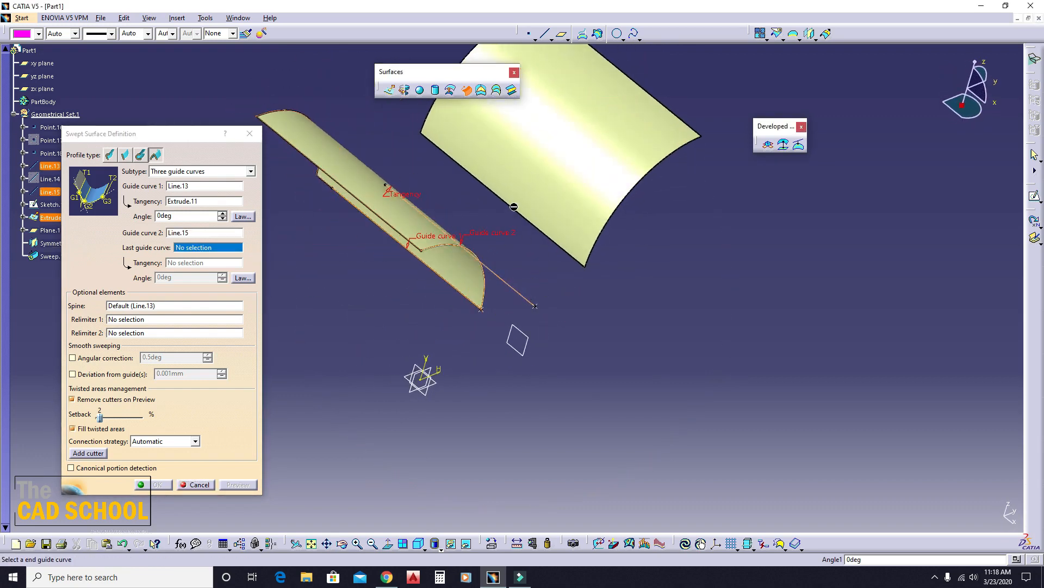
left_click(512, 205)
left_click(564, 211)
middle_click_drag(660, 320, 487, 237)
middle_click_drag(550, 387, 475, 370)
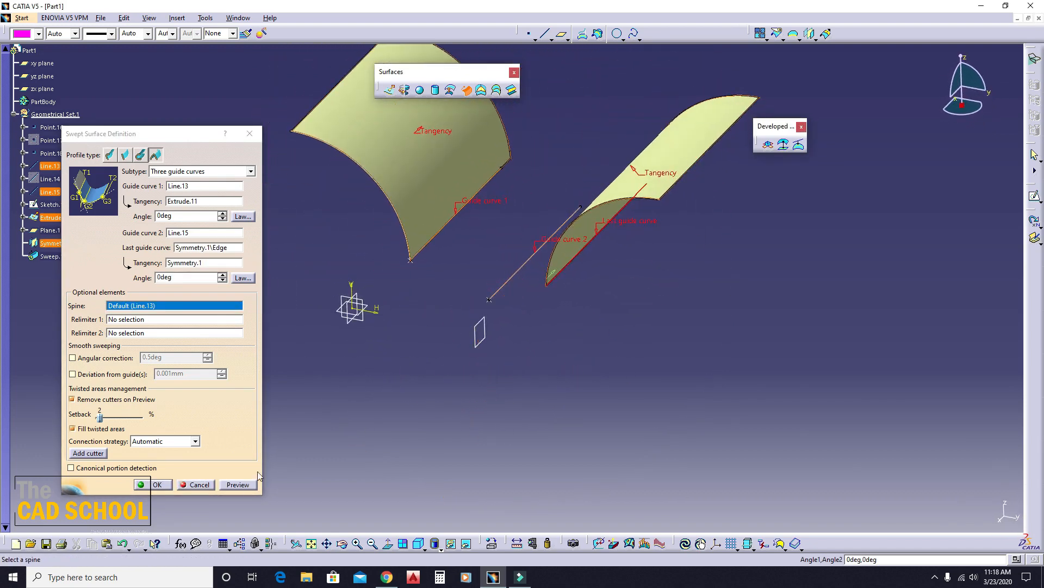
- Set the tangency angle at guide curve 1 of the three-guide sweep to 10 degrees and preview the surface
left_click(180, 277)
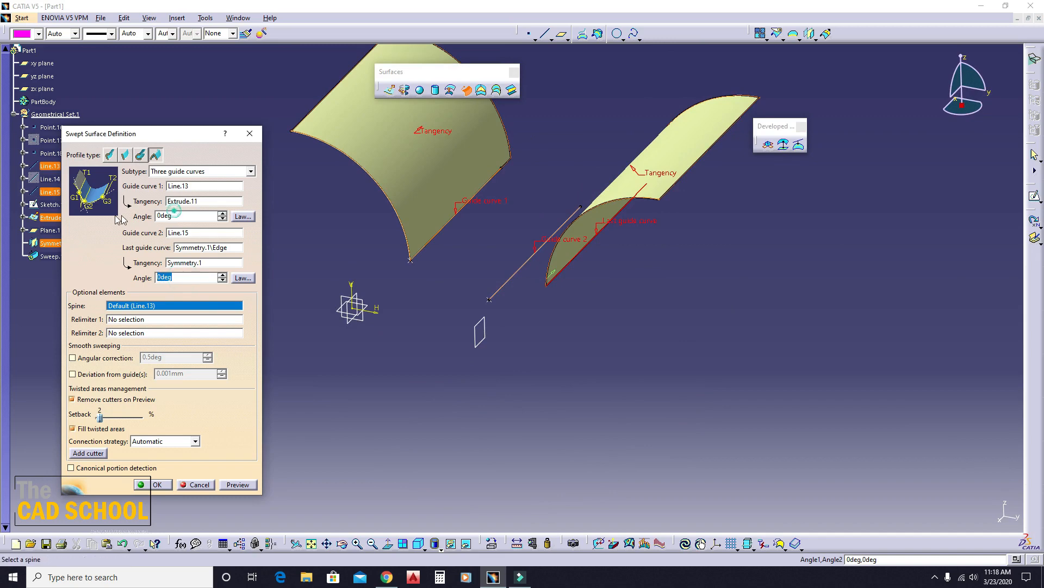
left_click(193, 217)
type("10")
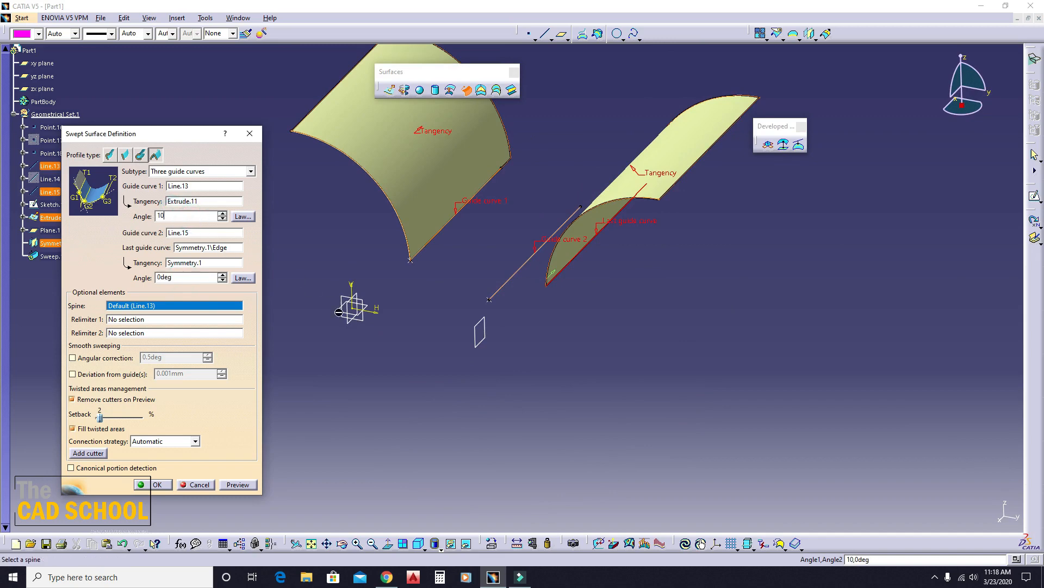
left_click(237, 483)
middle_click_drag(331, 445, 626, 285)
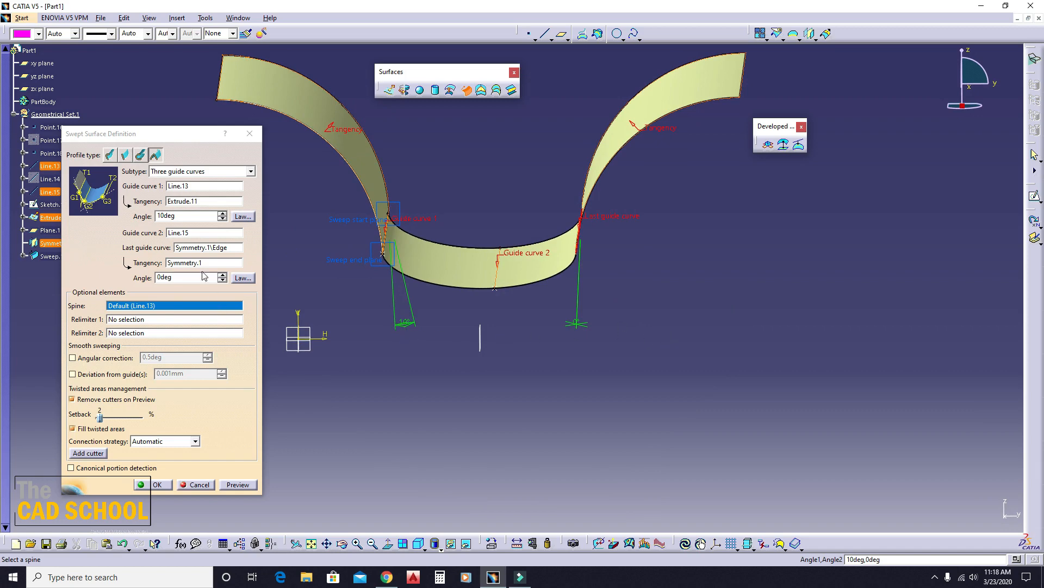
- Set the last guide curve's tangency angle to 10 degrees, preview the surface and accept the three-guide conic sweep
double_click(180, 277)
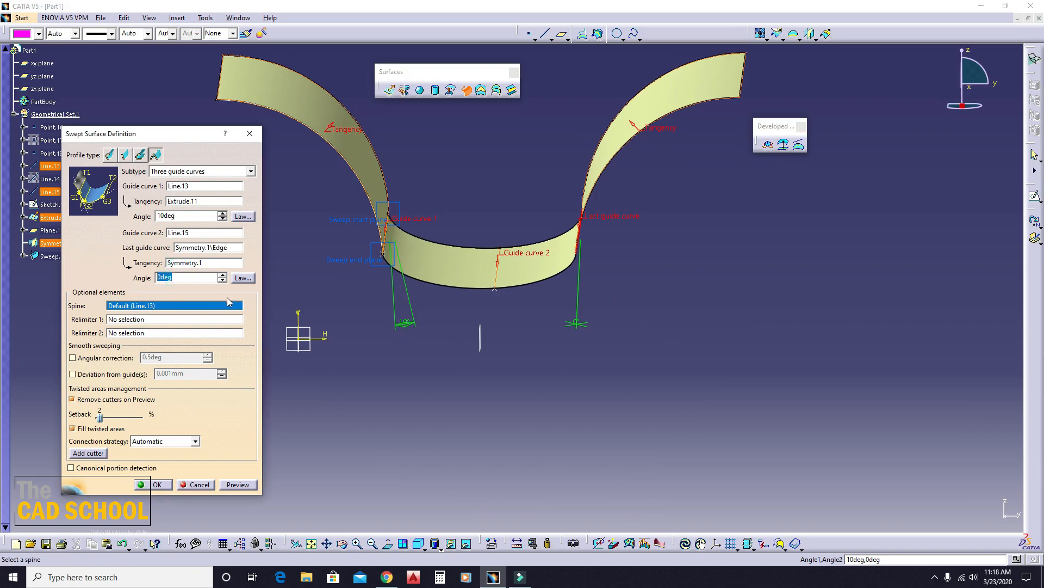
type("10")
left_click(239, 486)
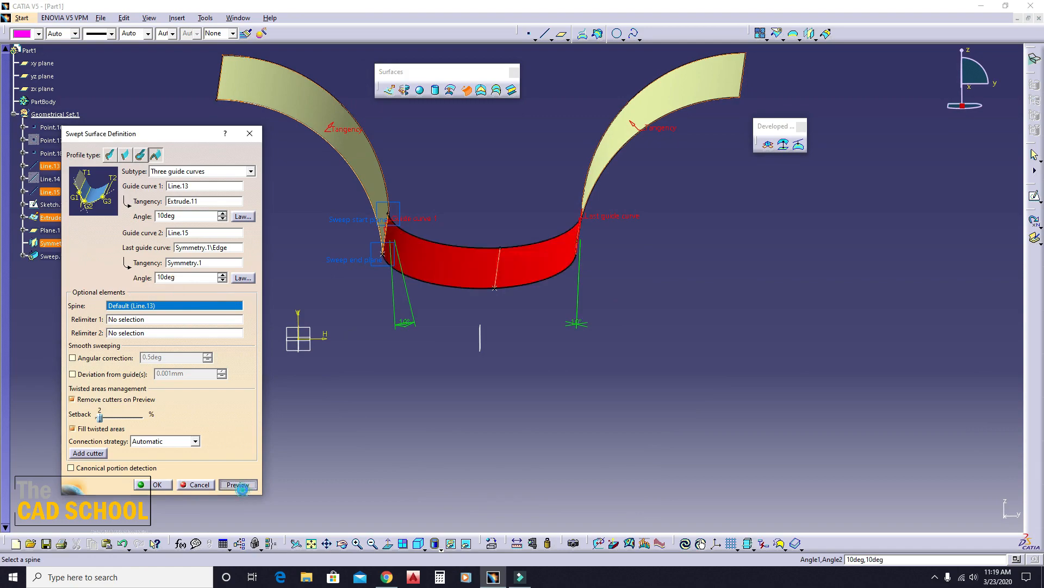
middle_click_drag(479, 332, 521, 407)
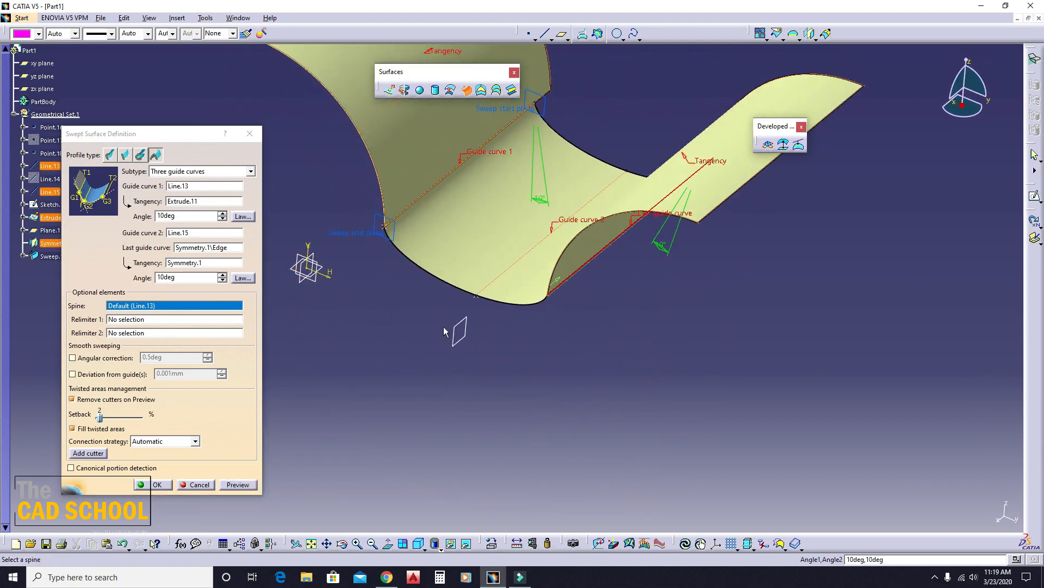
middle_click_drag(445, 331, 416, 399)
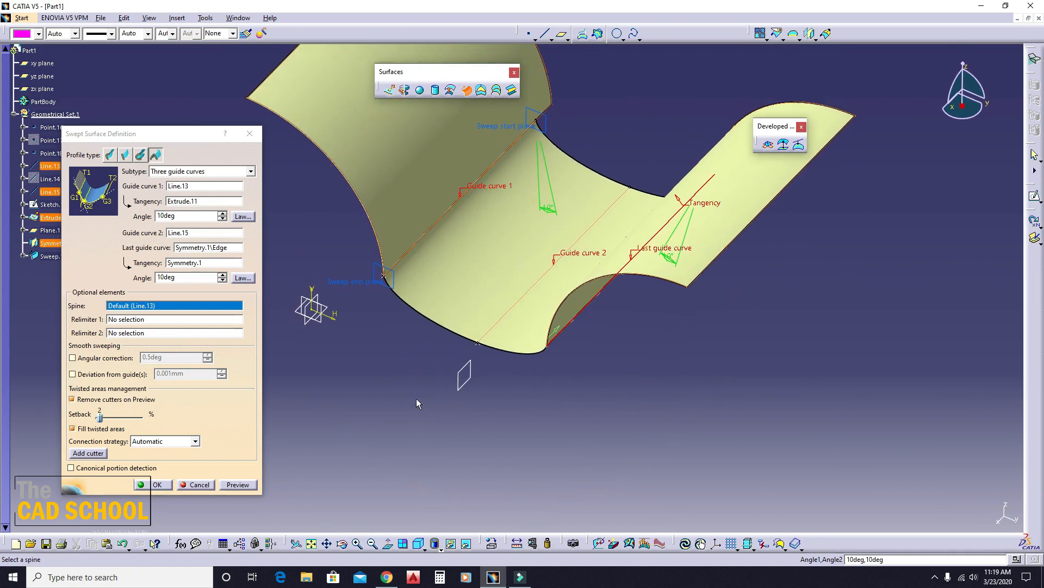
left_click(156, 484)
- Undo the conic sweep made through the three guide curves
middle_click_drag(352, 429, 337, 354)
middle_click_drag(483, 352, 370, 303)
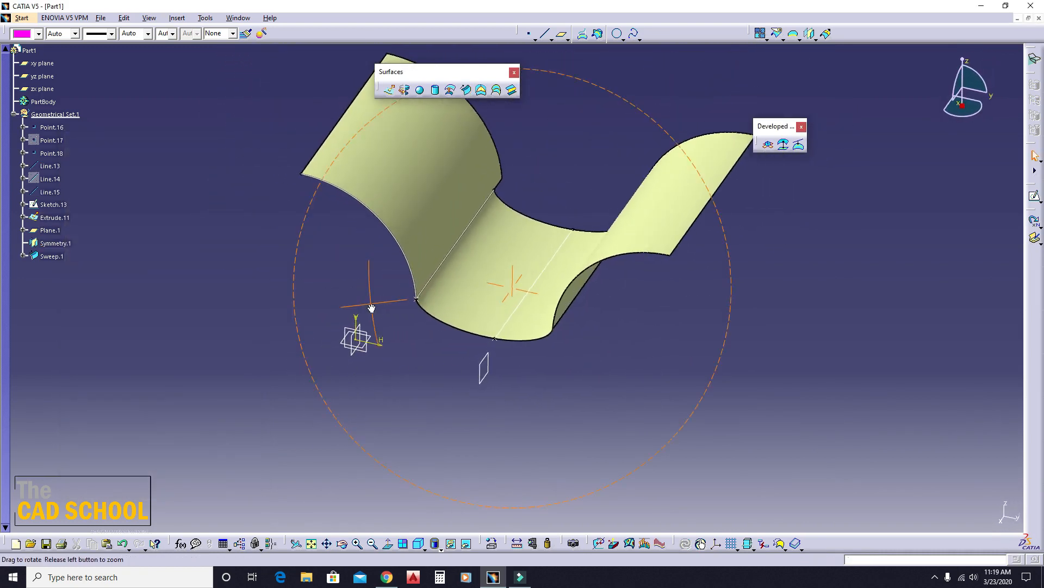
key("ctrl+z")
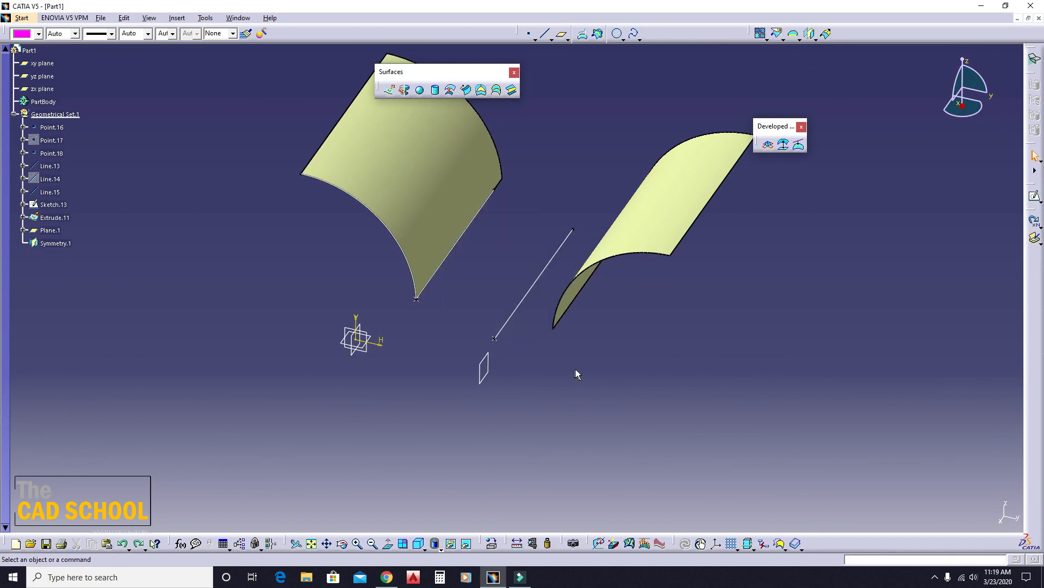
left_click(466, 90)
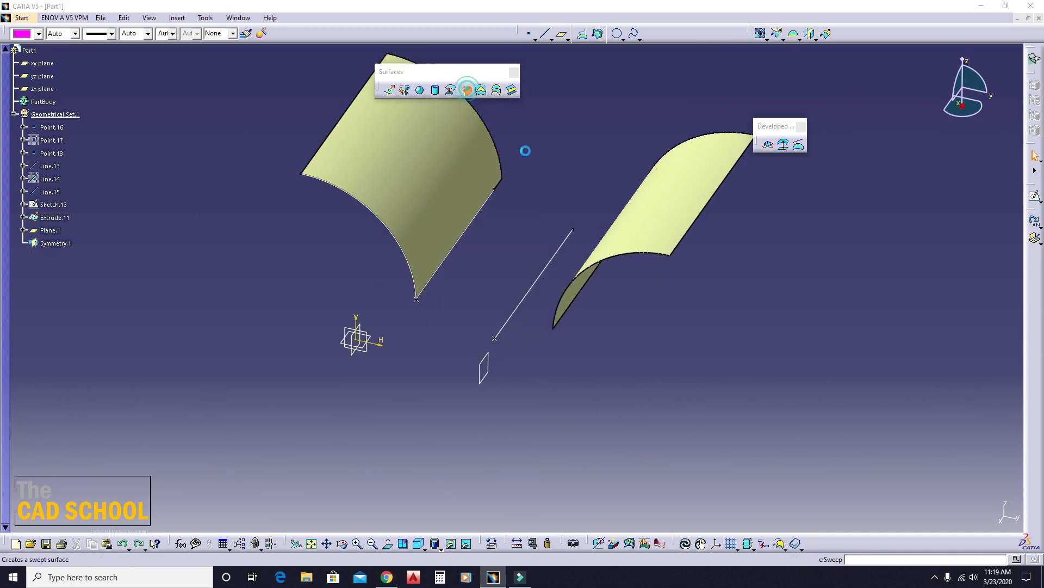
left_click(182, 171)
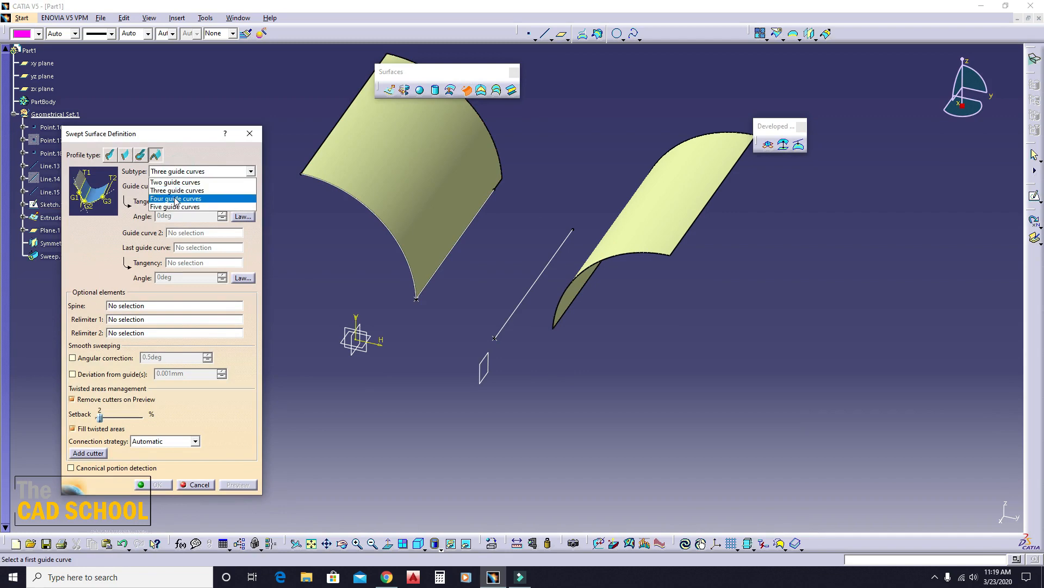
left_click(175, 199)
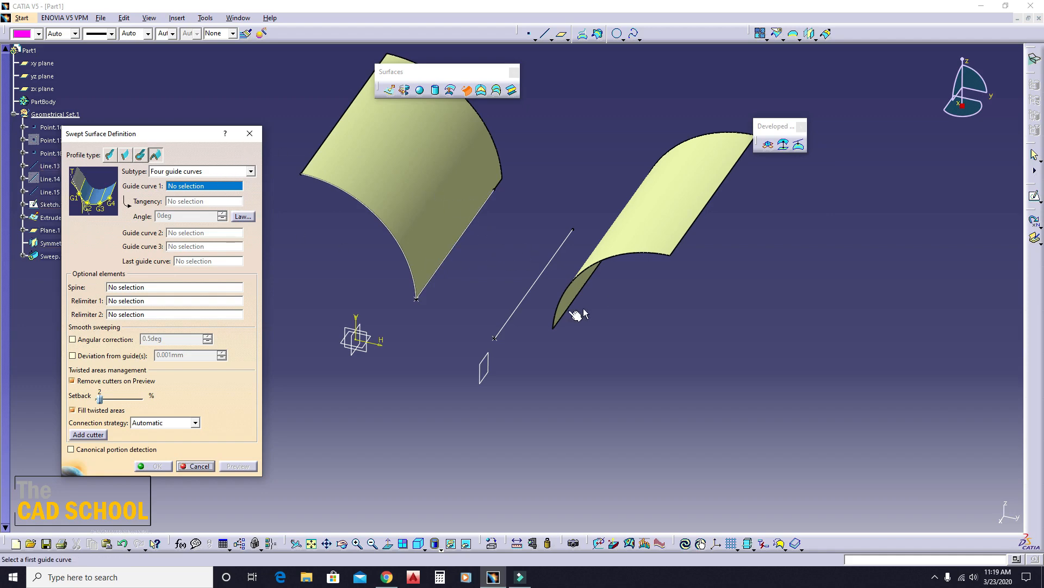
middle_click_drag(456, 308, 536, 320)
left_click(255, 135)
- Delete the mirrored surface Symmetry.1 from the part
right_click(608, 245)
left_click(640, 397)
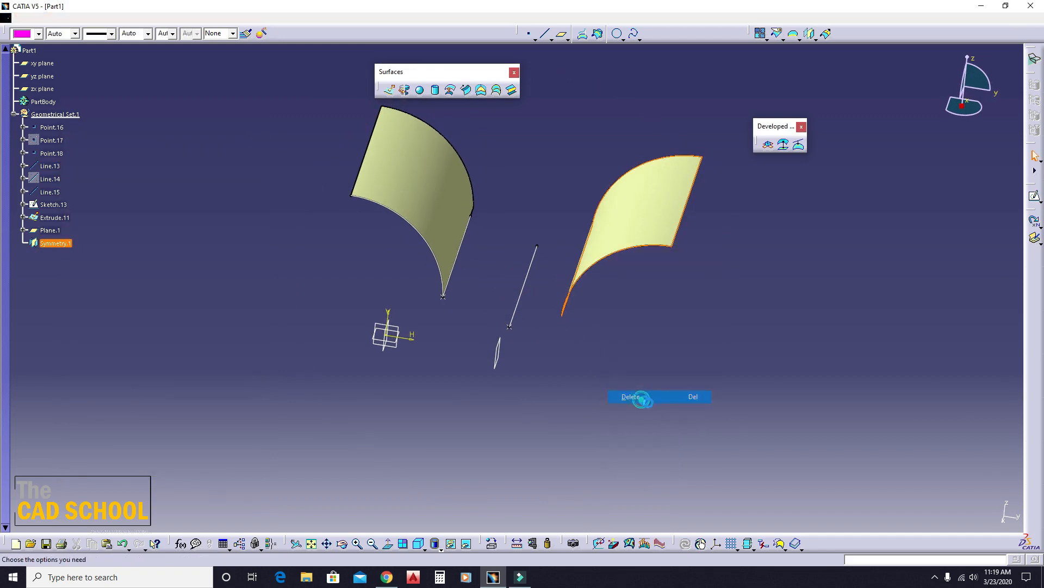
left_click(946, 514)
middle_click_drag(577, 310, 527, 144)
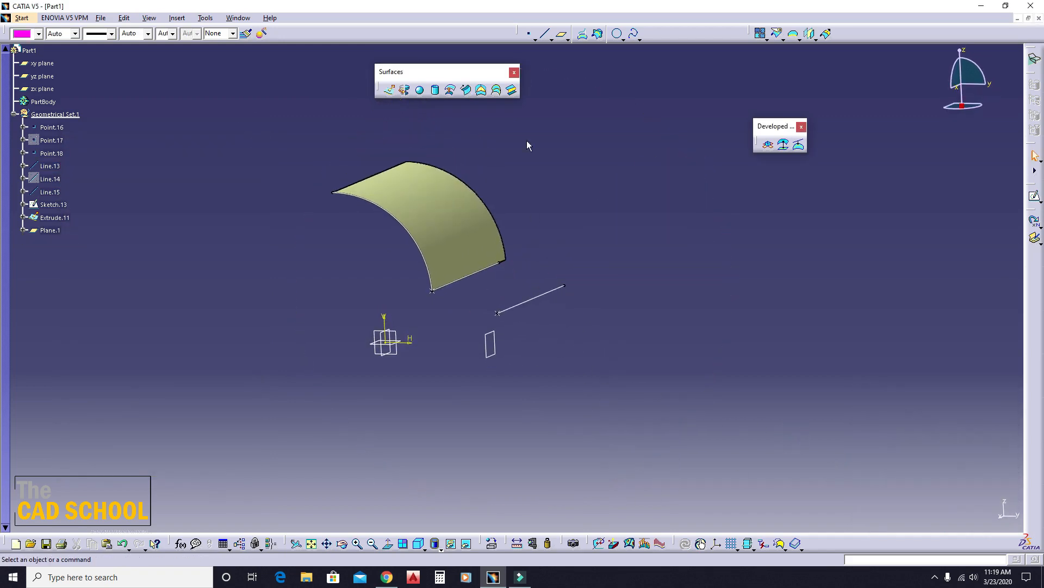
- Place two points on the yz plane beyond the existing line, the first at about H 139 mm, V 7 mm
left_click(533, 36)
left_click(385, 341)
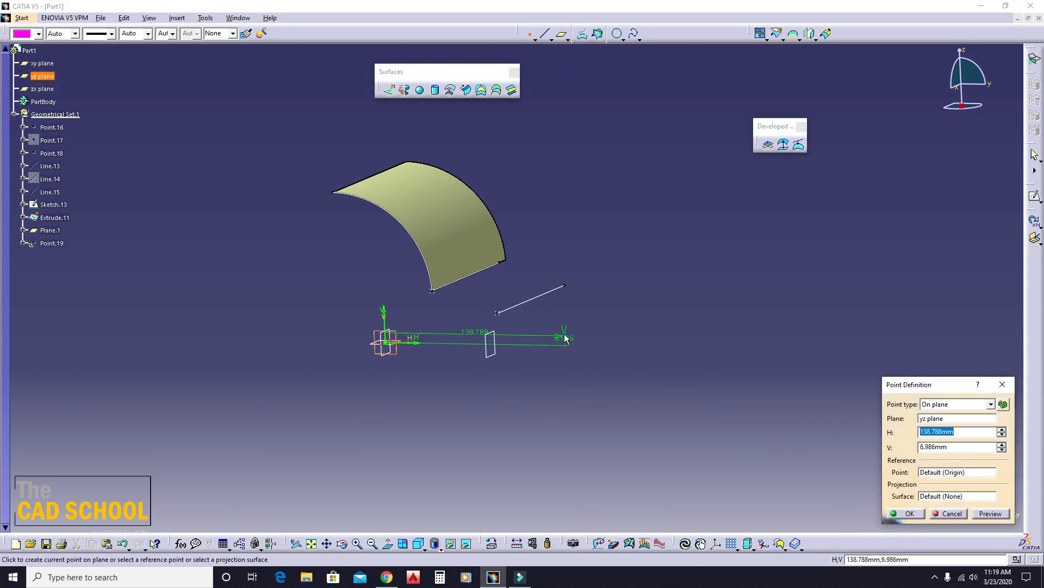
left_click(564, 338)
left_click(531, 37)
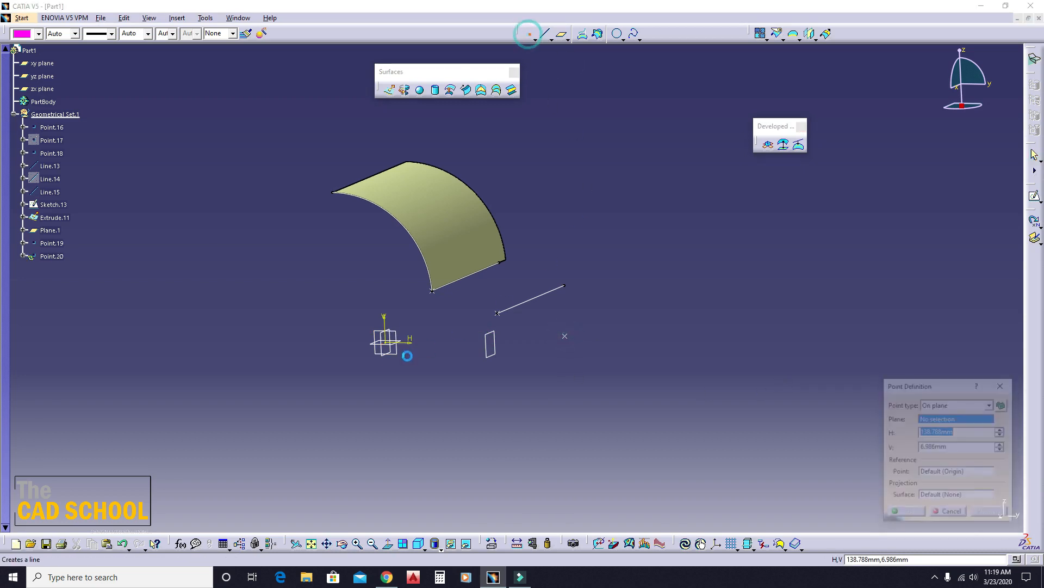
left_click(402, 357)
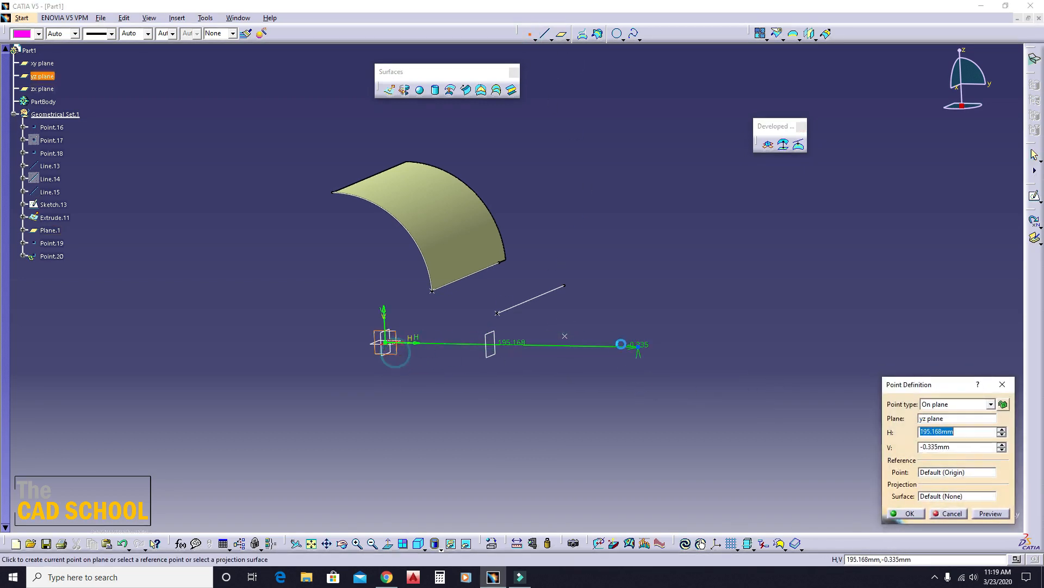
left_click(621, 341)
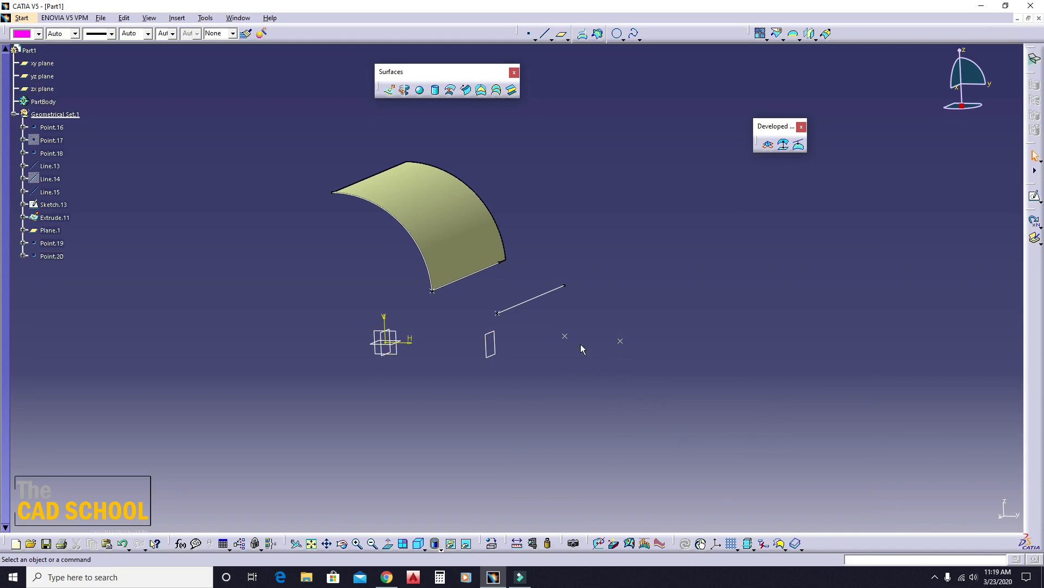
- Create a point-direction line from Point.19 normal to the yz plane, with start -126 mm and end 0 mm
middle_click_drag(645, 313, 458, 103)
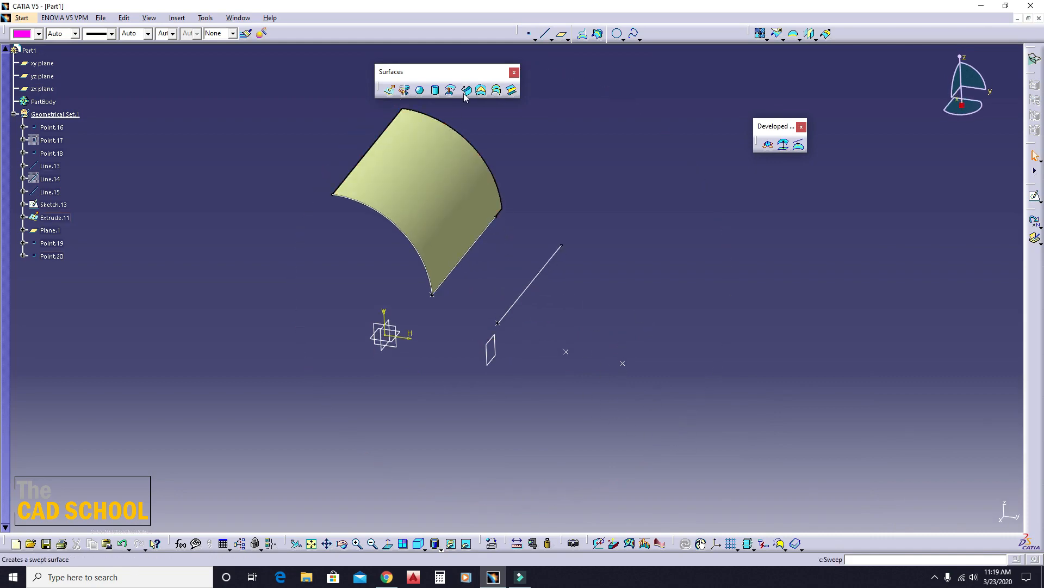
left_click(464, 93)
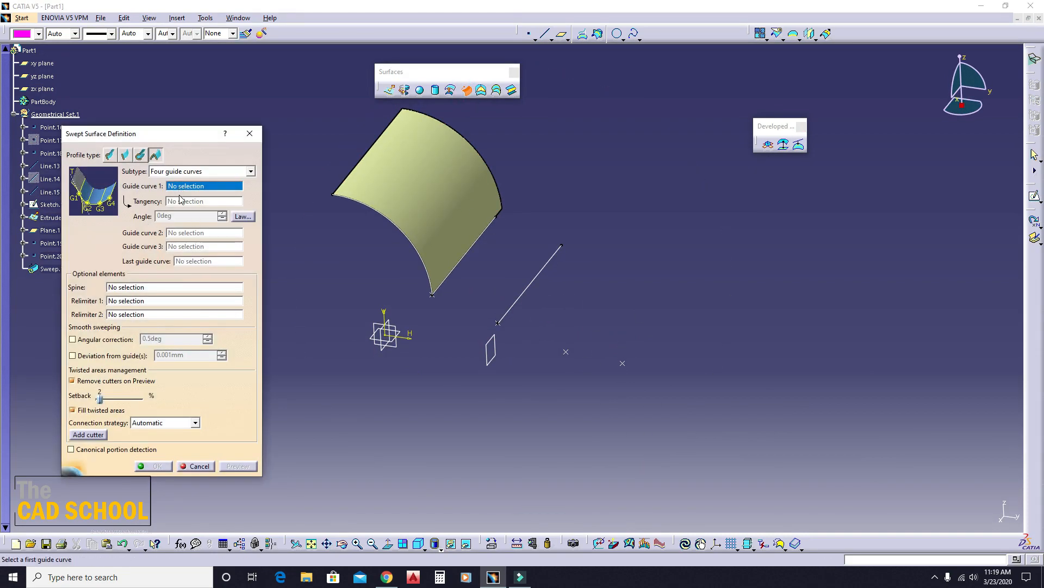
left_click(250, 134)
left_click(545, 34)
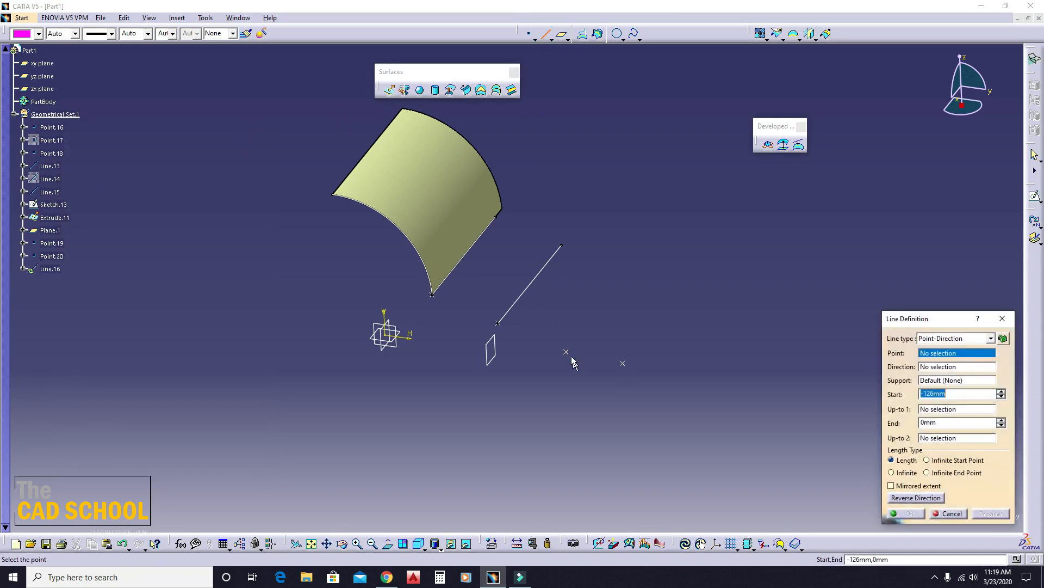
left_click(567, 351)
left_click(397, 348)
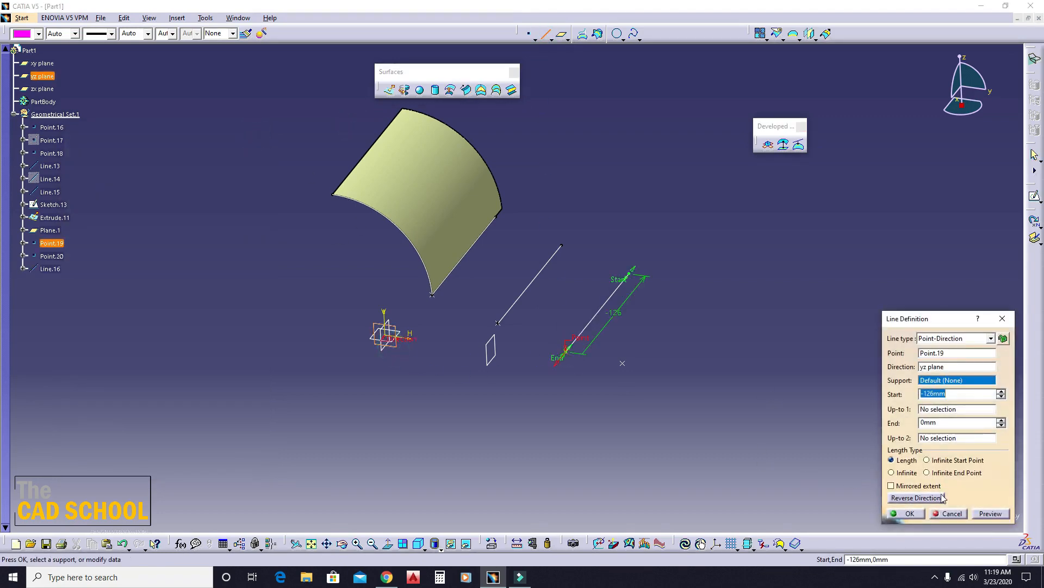
left_click(915, 515)
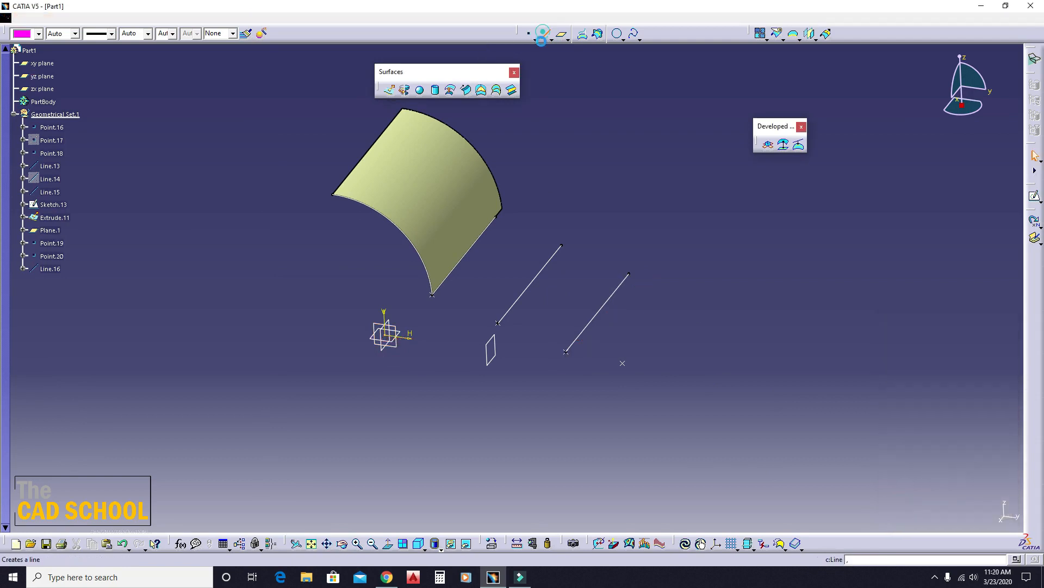
- Create a matching line from Point.20 normal to the yz plane, with start -126 mm and end 0 mm
left_click(623, 363)
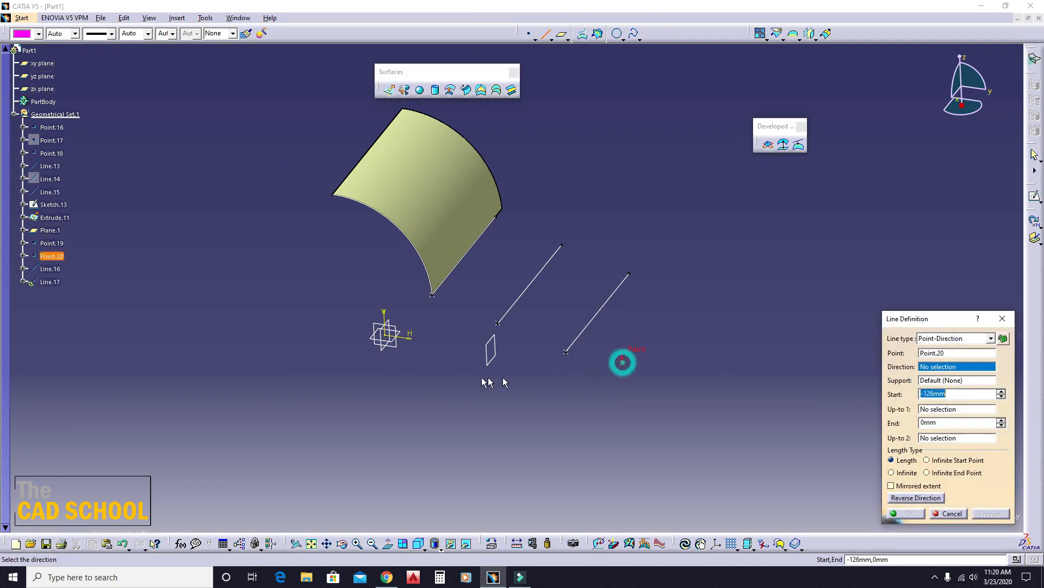
left_click(401, 348)
left_click(923, 518)
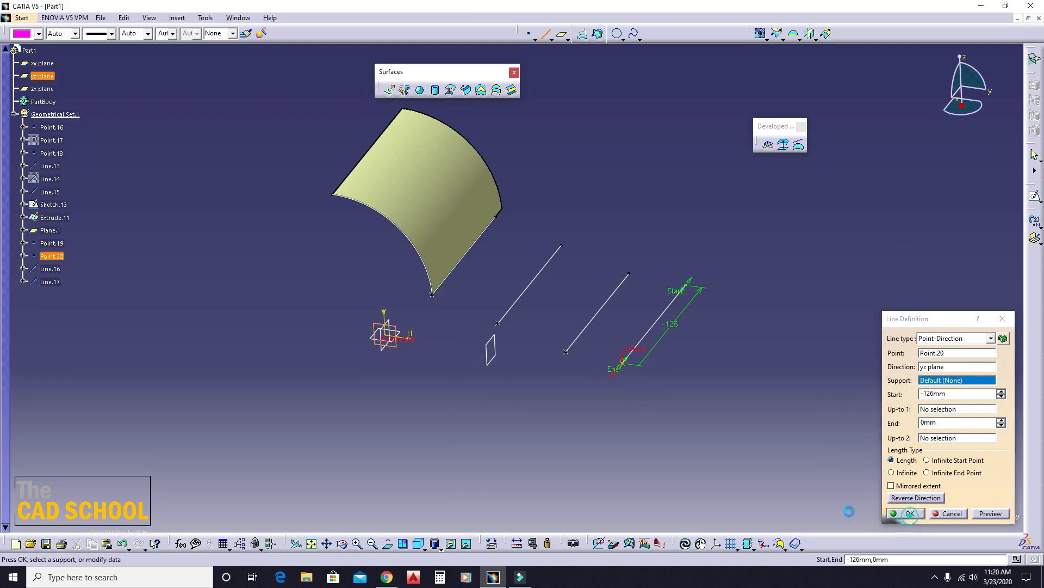
- Try a four-guide conic sweep through Line.13, Line.15, Line.16 and Line.17, tangent to Extrude.11 at 0 degrees
middle_click_drag(555, 255, 629, 184)
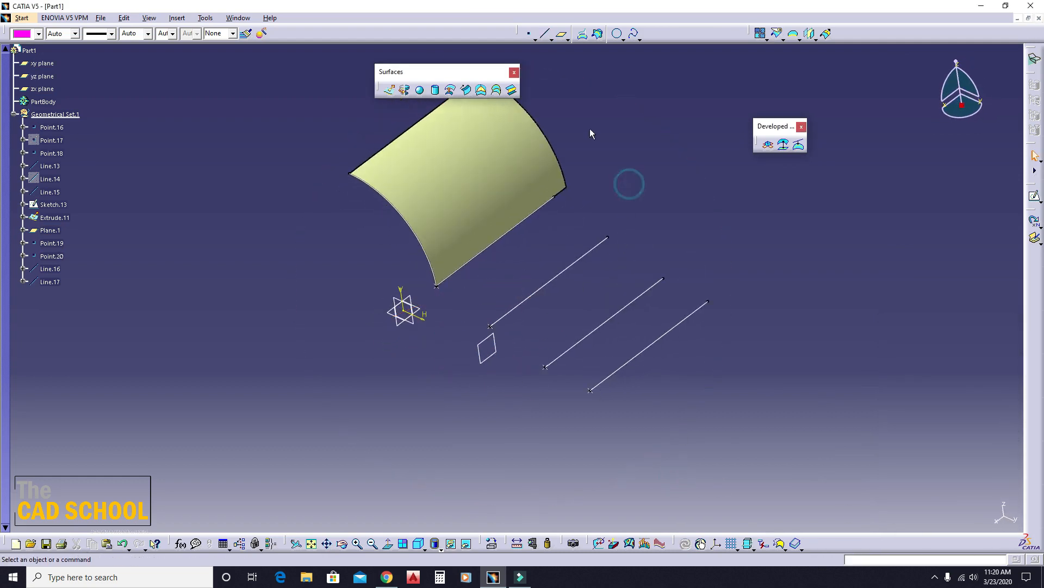
middle_click_drag(589, 128, 596, 165)
left_click(467, 90)
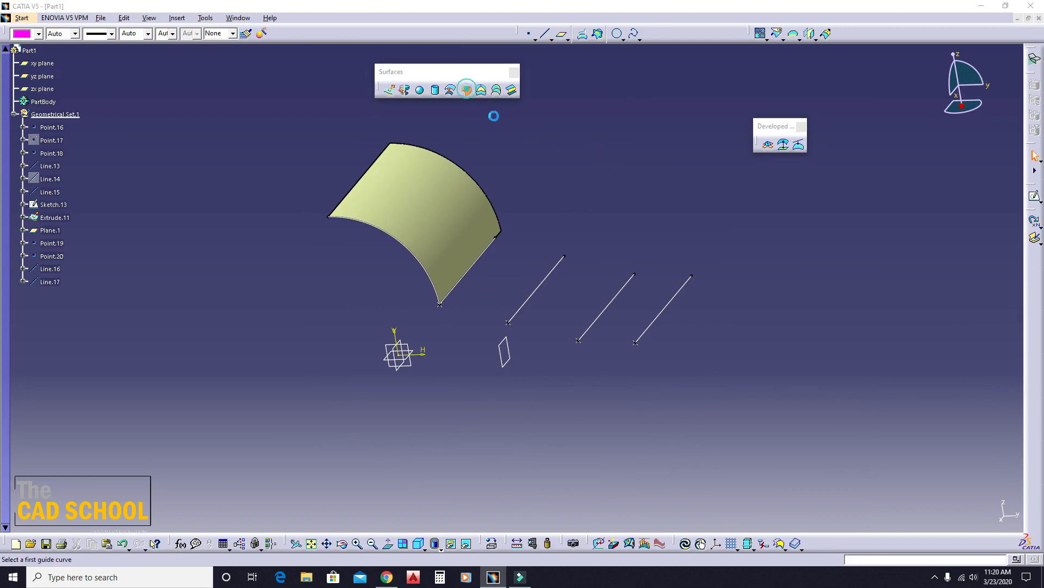
left_click(474, 262)
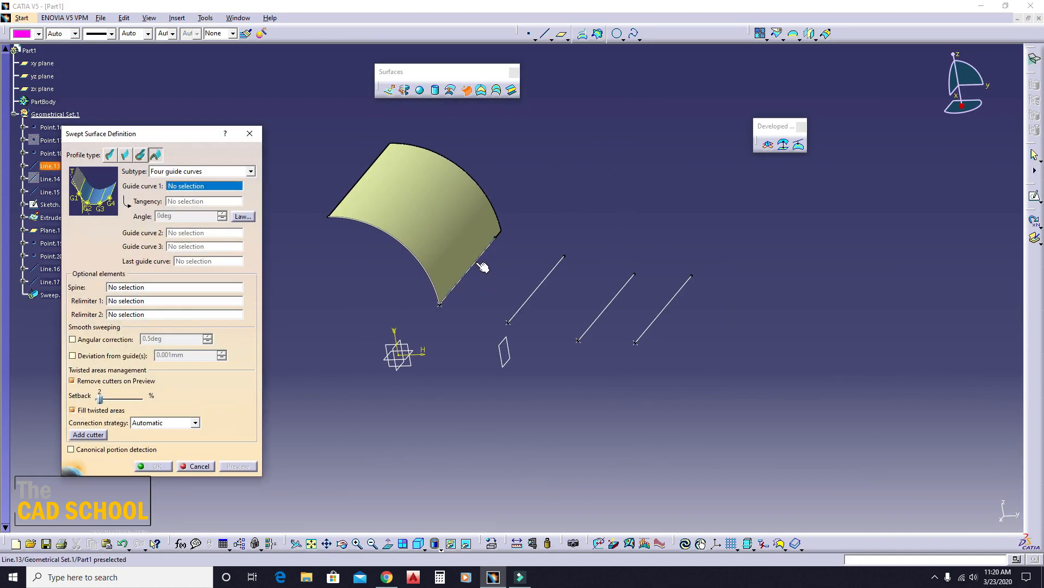
left_click(435, 216)
middle_click_drag(526, 226, 552, 285)
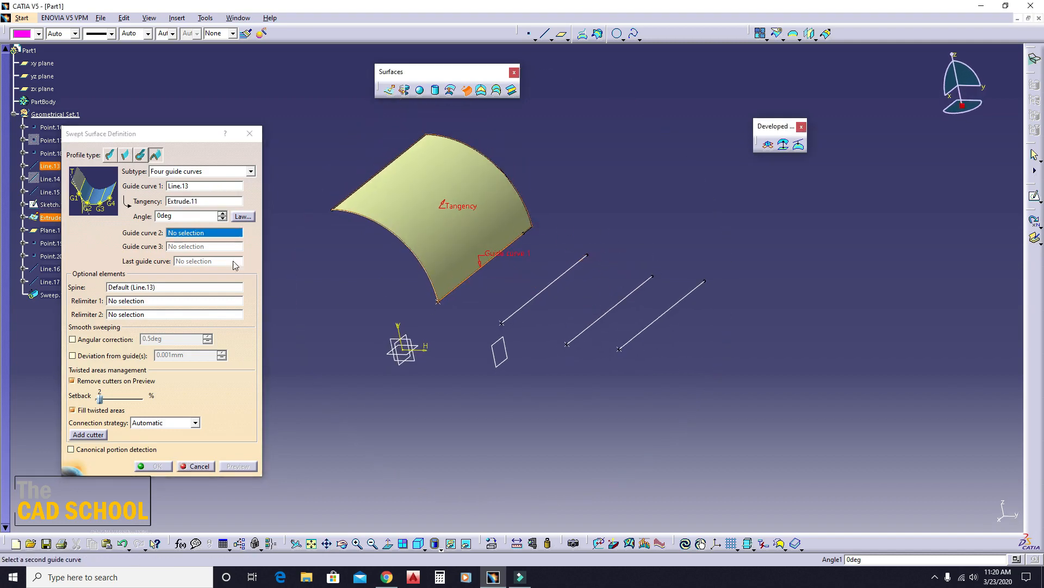
left_click(544, 287)
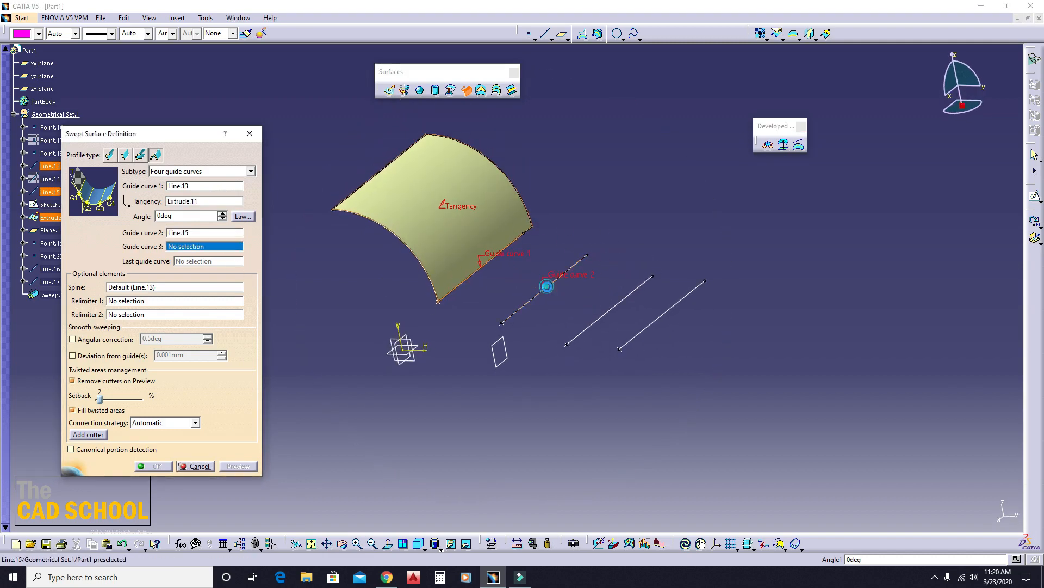
left_click(597, 330)
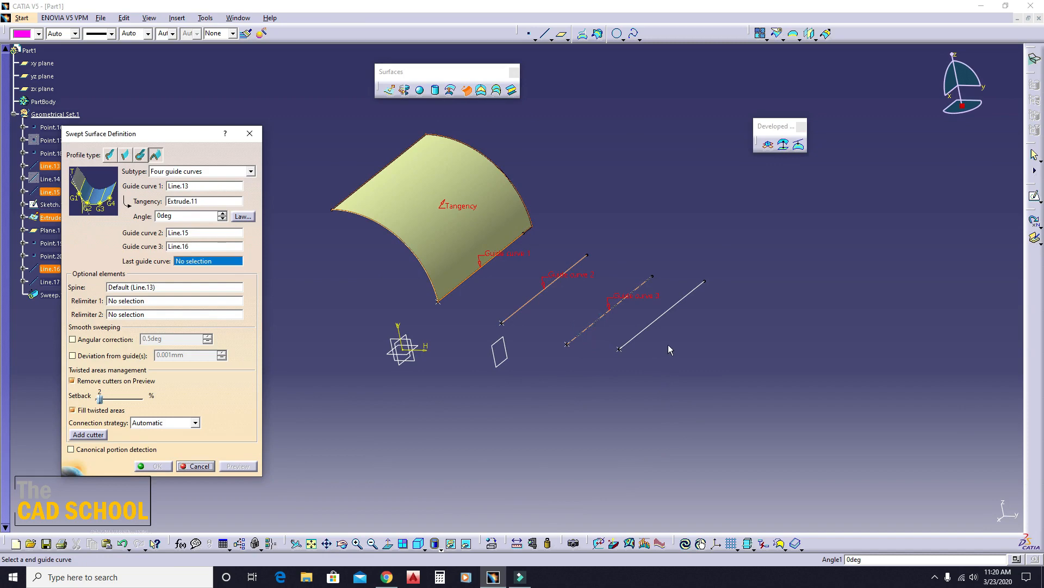
left_click(663, 314)
middle_click_drag(471, 271, 594, 298)
left_click(239, 463)
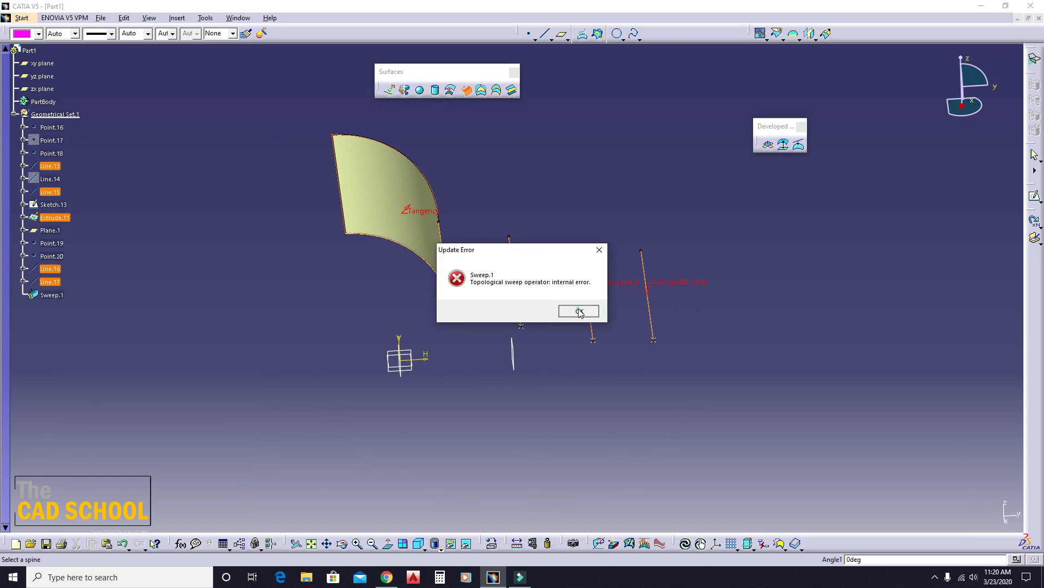
left_click(579, 311)
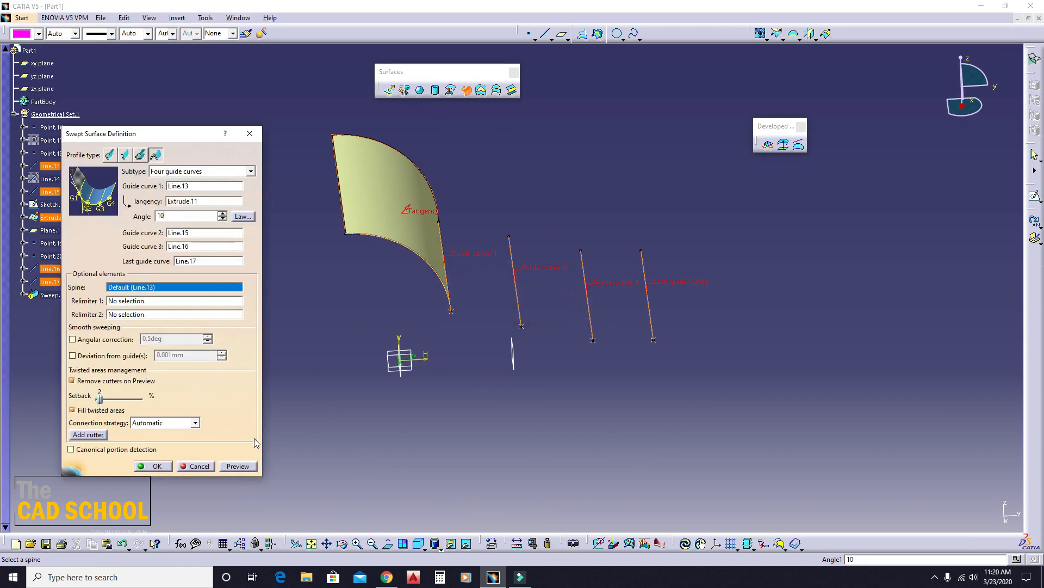
- Try previewing the four-guide conic sweep with a 10-degree tangency angle at guide curve 1
left_click(231, 466)
left_click(593, 309)
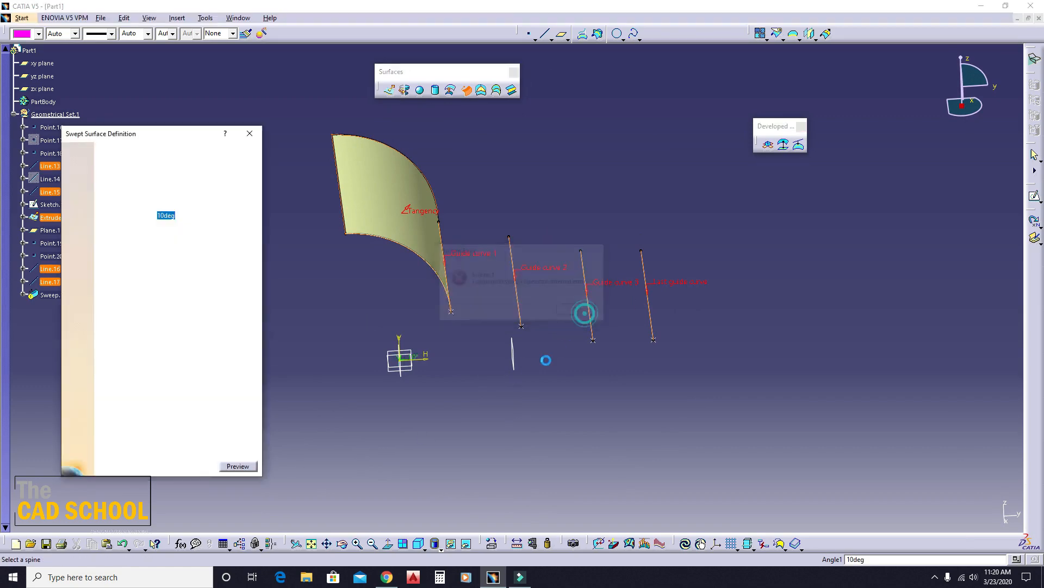
middle_click_drag(583, 310, 402, 325)
middle_click_drag(532, 380, 546, 348)
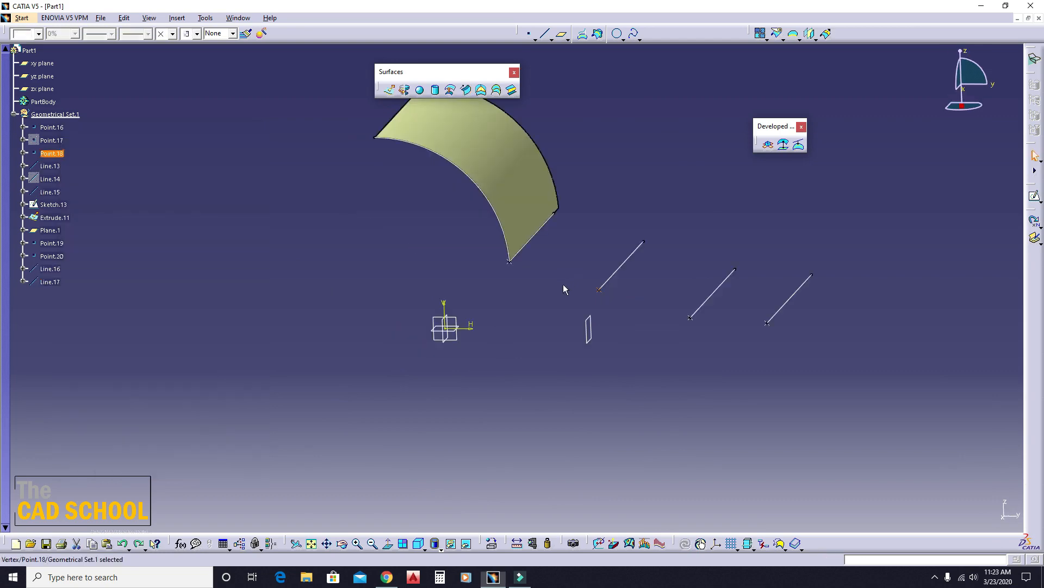
- Lower Point.18 at the end of Line.15 by setting its V coordinate to 12.327 mm
middle_click_drag(563, 284, 497, 331)
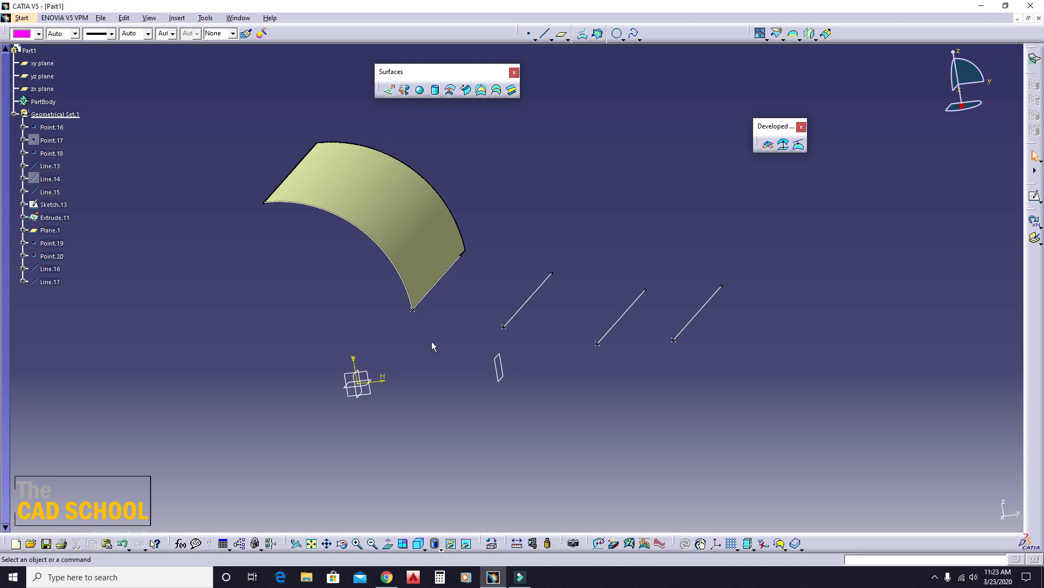
middle_click_drag(432, 346, 512, 283)
double_click(509, 320)
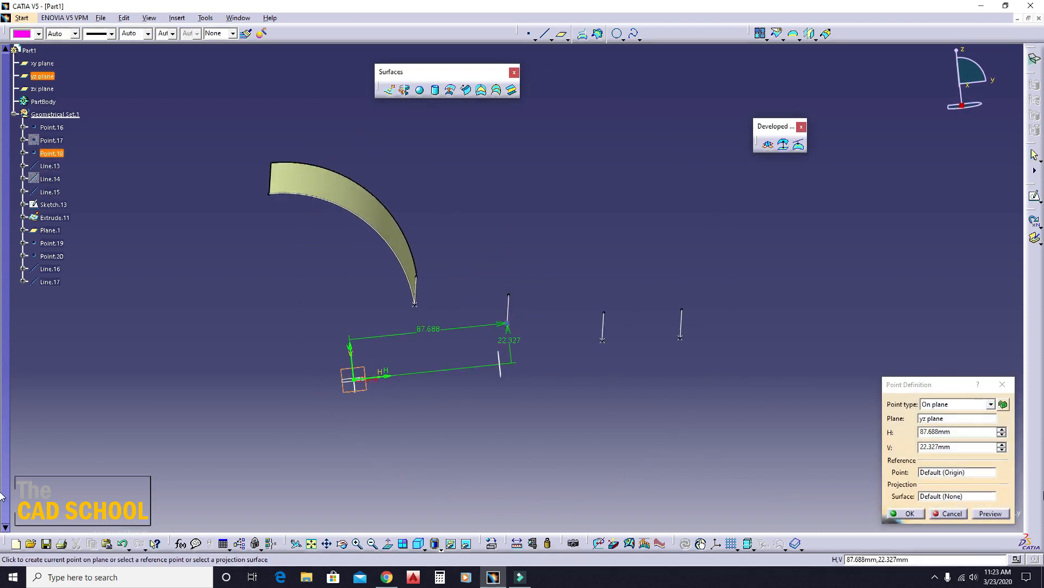
left_click(1002, 449)
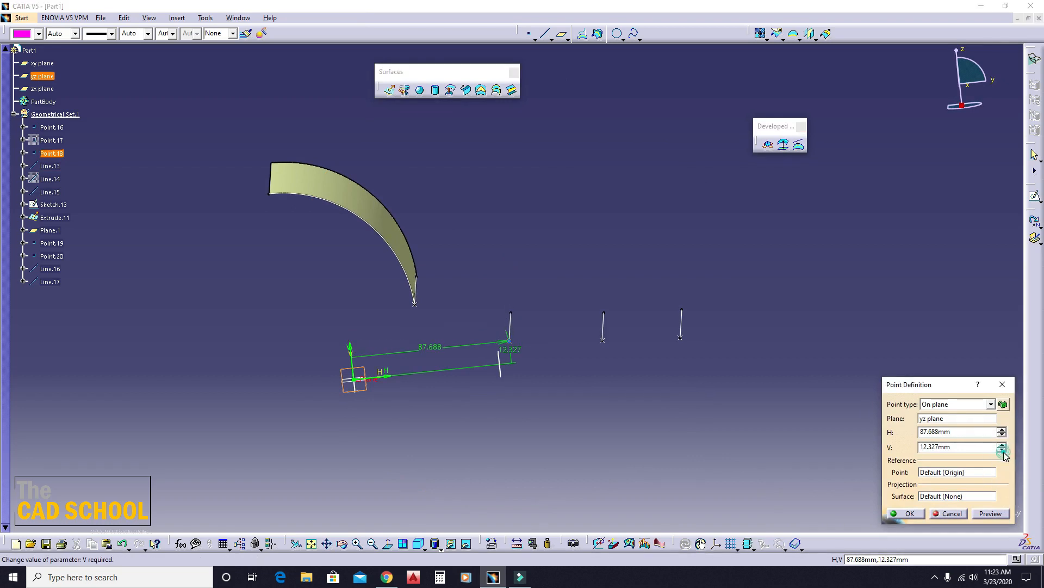
left_click(1003, 450)
left_click(912, 512)
- Begin a four-guide conic sweep with Line.13 as guide curve 1 and Extrude.11 as its tangency support
middle_click_drag(545, 203, 416, 276)
left_click(465, 90)
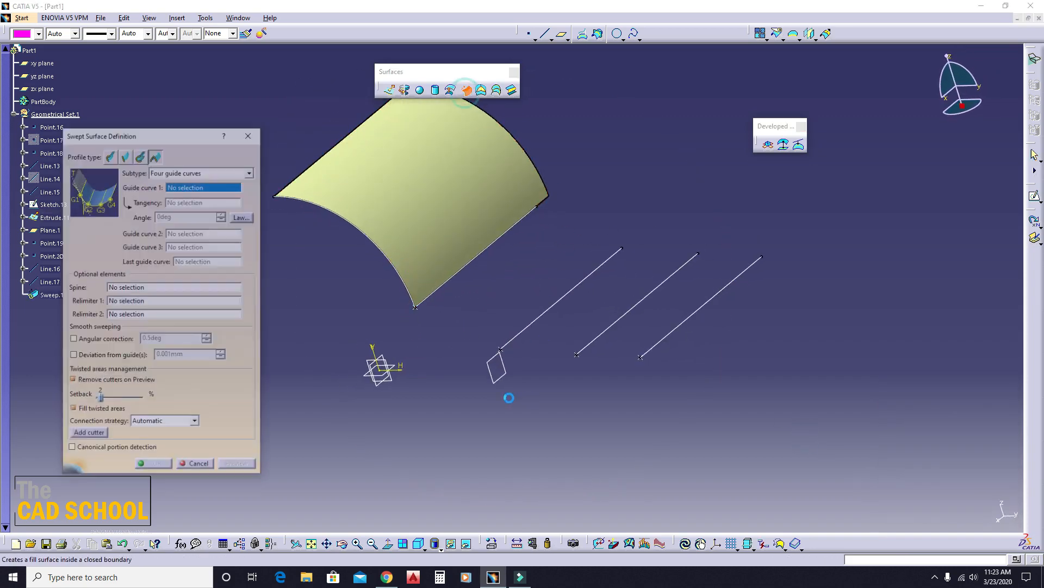
left_click(471, 263)
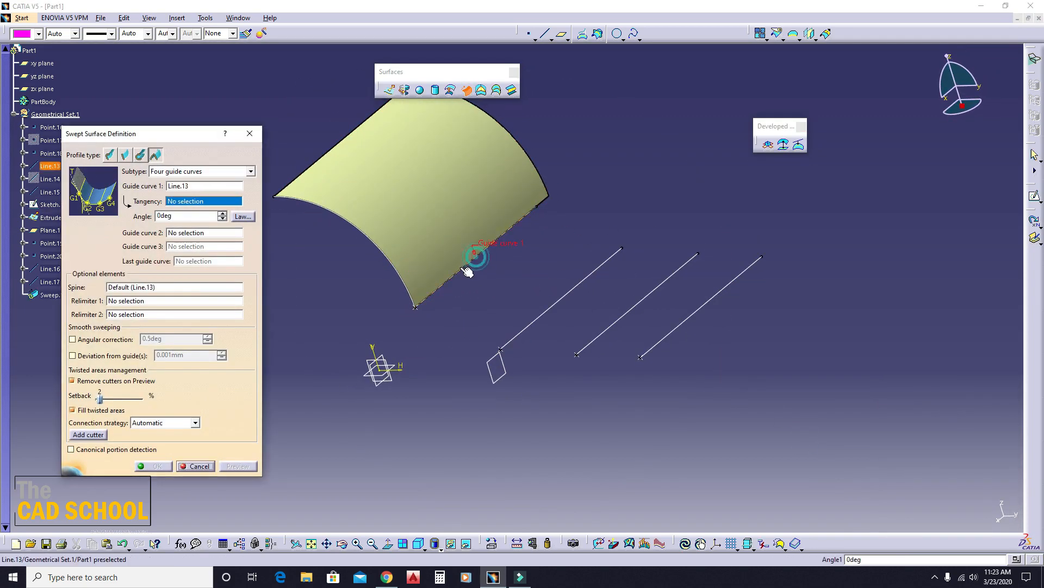
left_click(447, 226)
middle_click_drag(403, 315, 440, 307)
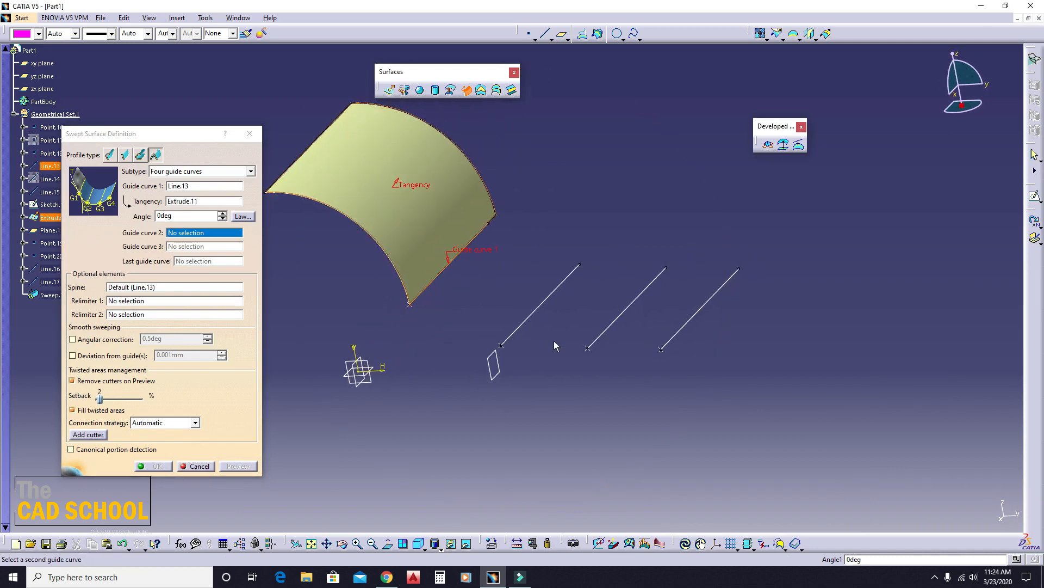
- Assign Line.15, Line.16 and Line.17 as the remaining guide curves, preview the conic sweep from all sides and accept it
left_click(533, 312)
left_click(629, 308)
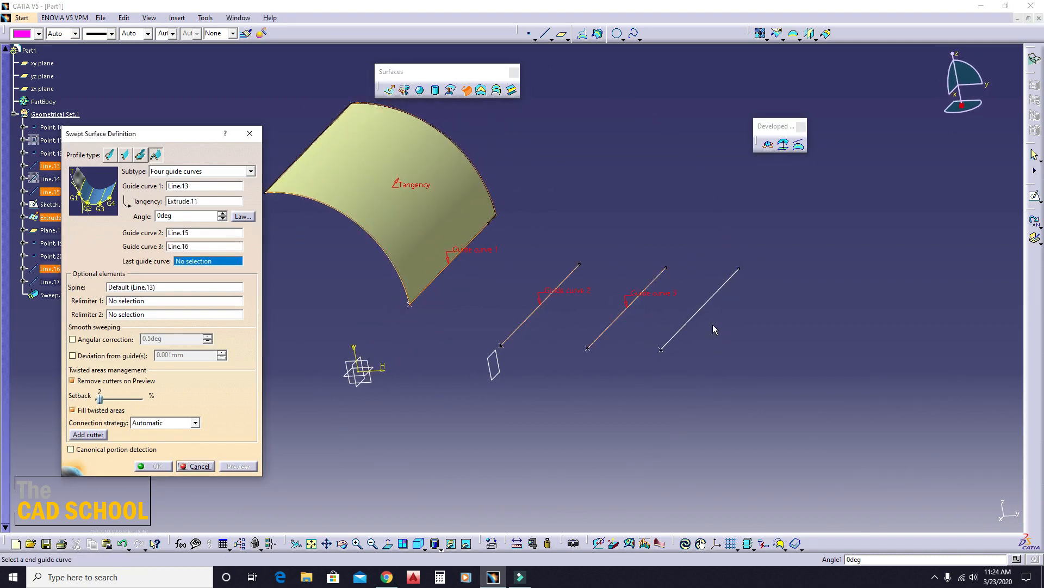
left_click(706, 300)
left_click(234, 468)
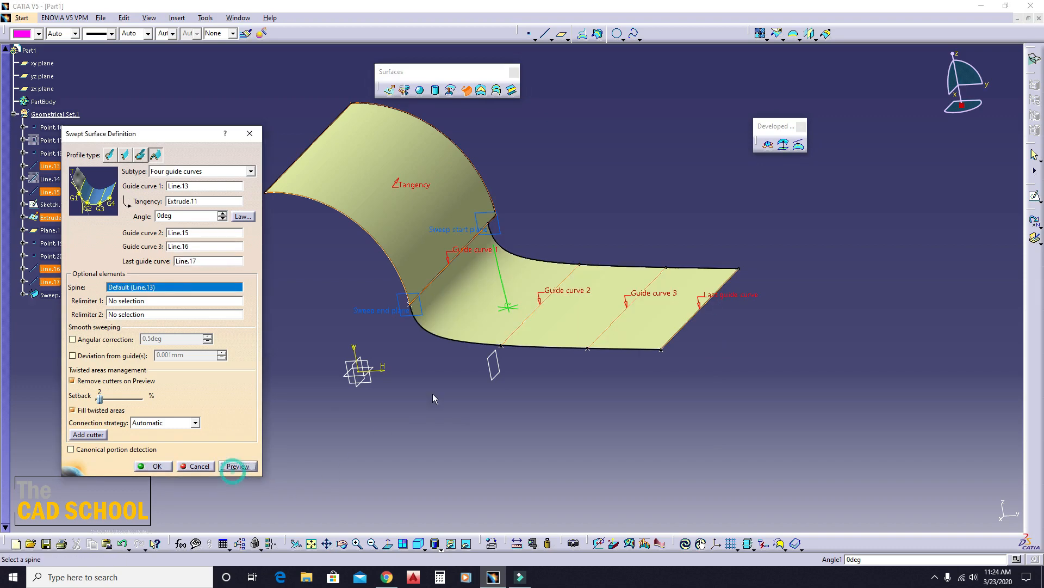
middle_click_drag(432, 393, 493, 325)
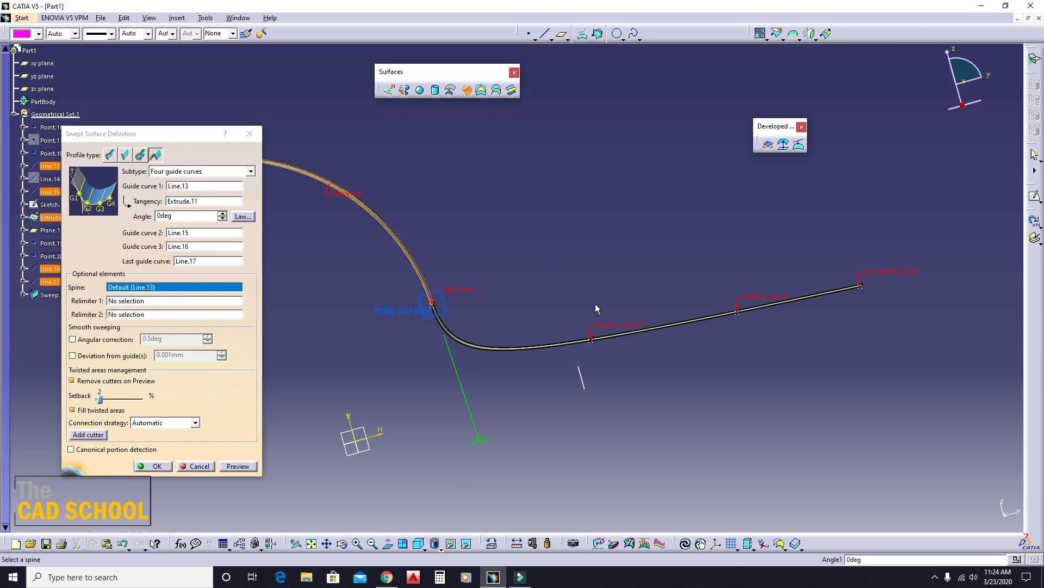
middle_click_drag(586, 350, 534, 393)
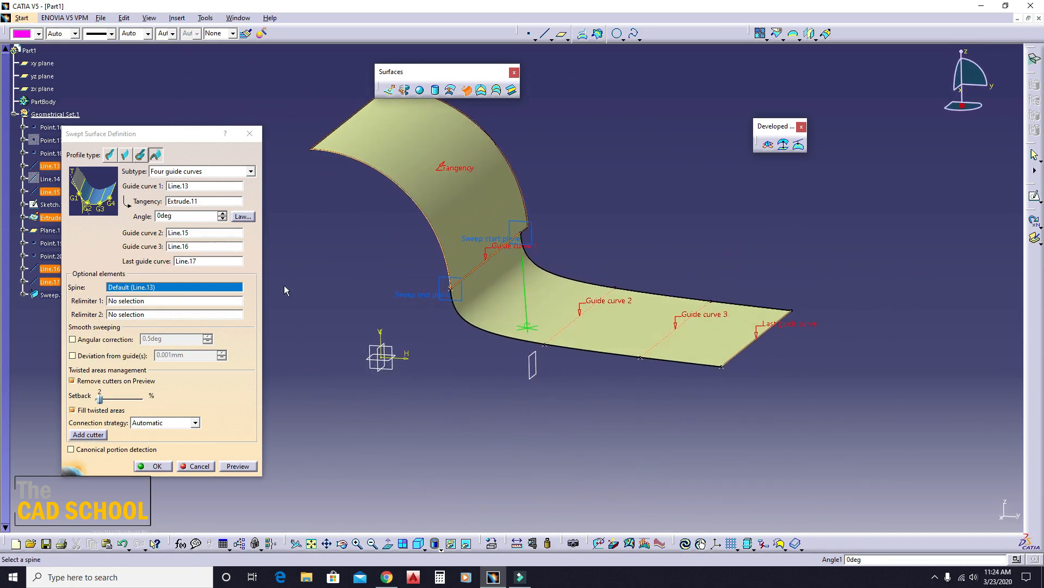
left_click(243, 468)
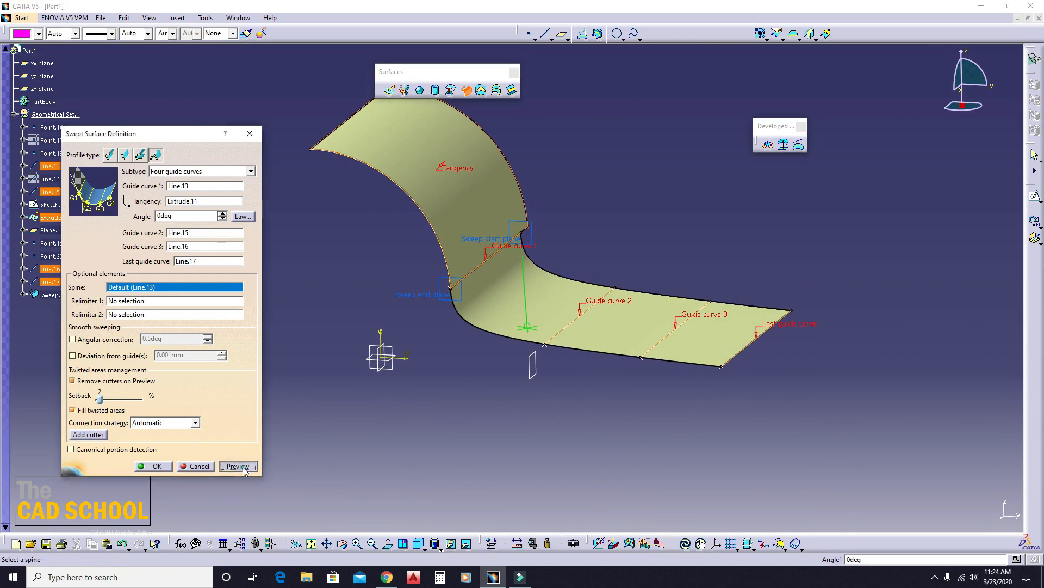
left_click(155, 467)
- Undo the four-guide conic sweep and the preceding change to Point.18's position
middle_click_drag(386, 457, 402, 377)
key("ctrl+z")
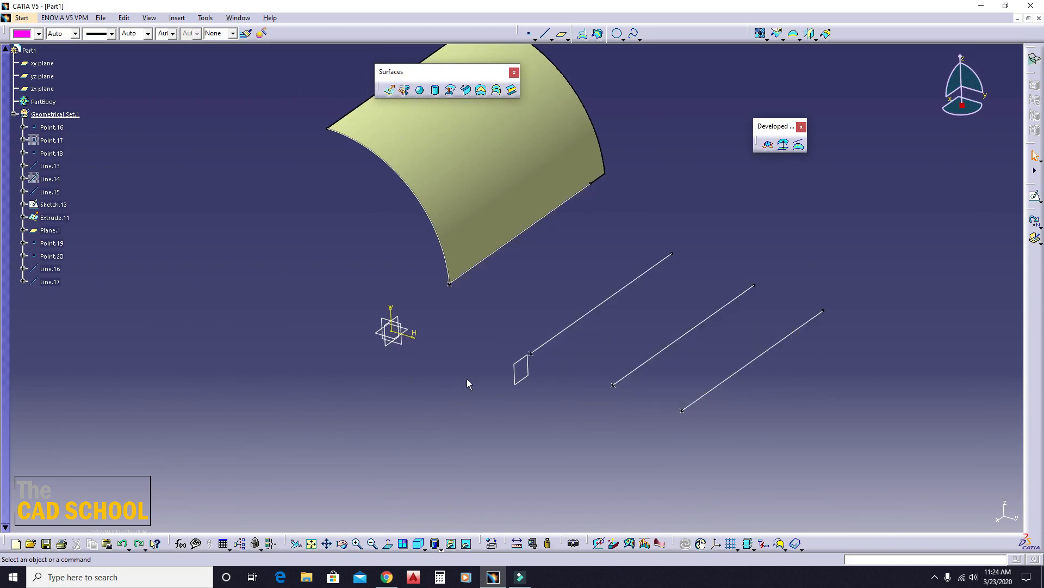
left_click(439, 357)
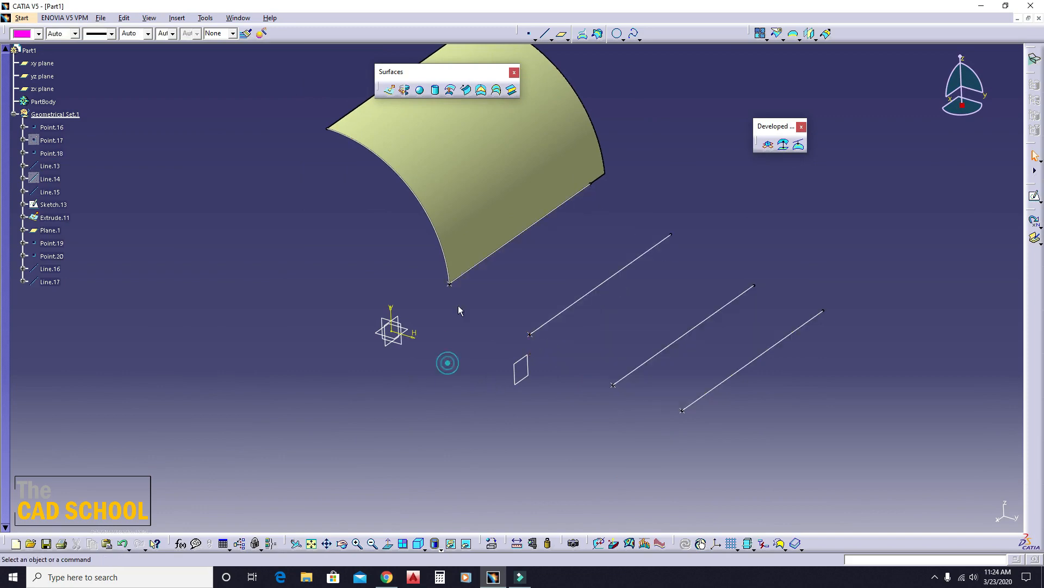
- Set the conic sweep subtype to Five guide curves and close the sweep definition without selecting any guides
left_click(408, 158)
left_click(473, 91)
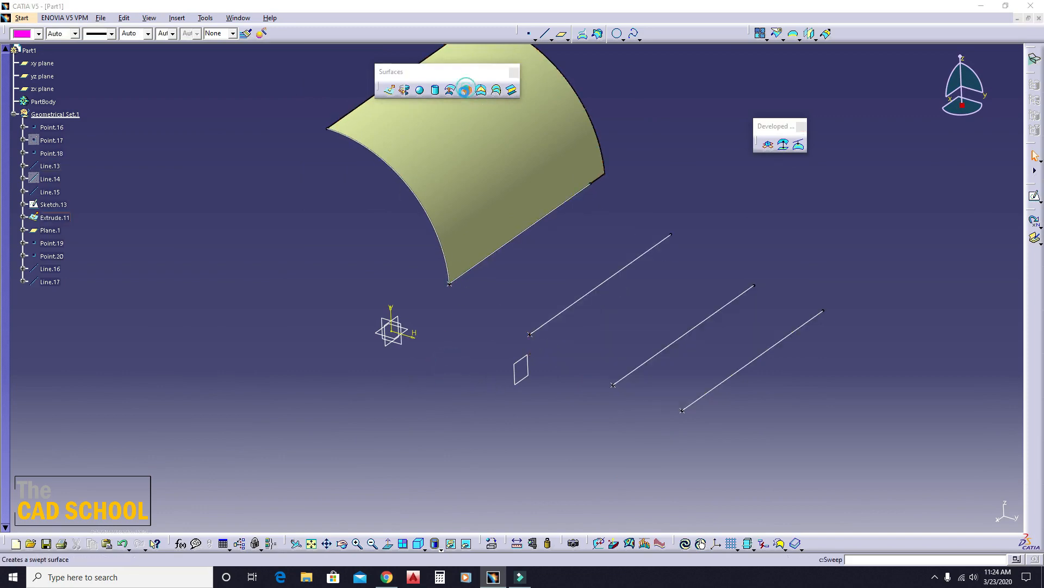
left_click(203, 172)
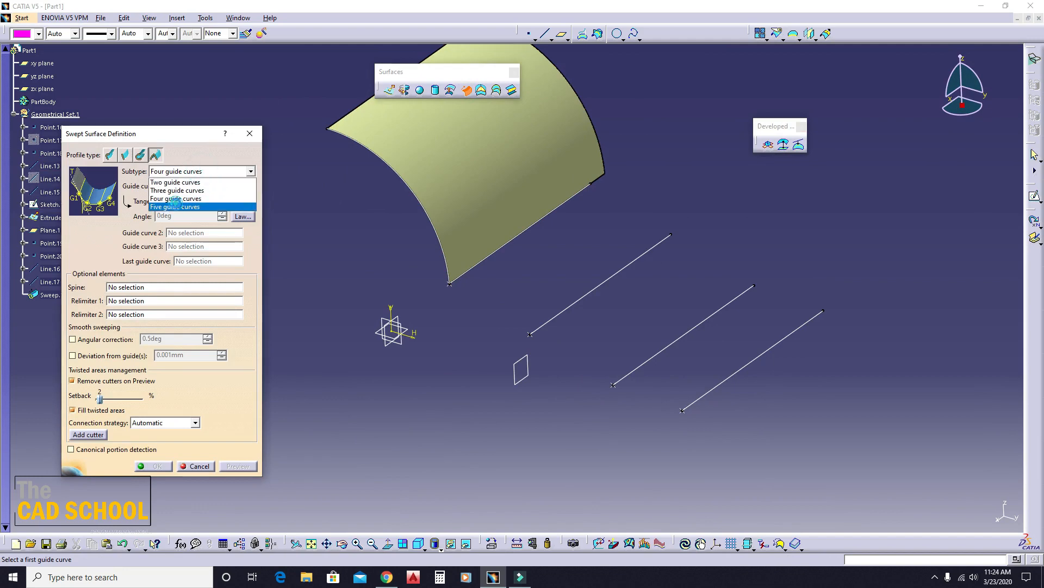
left_click(174, 207)
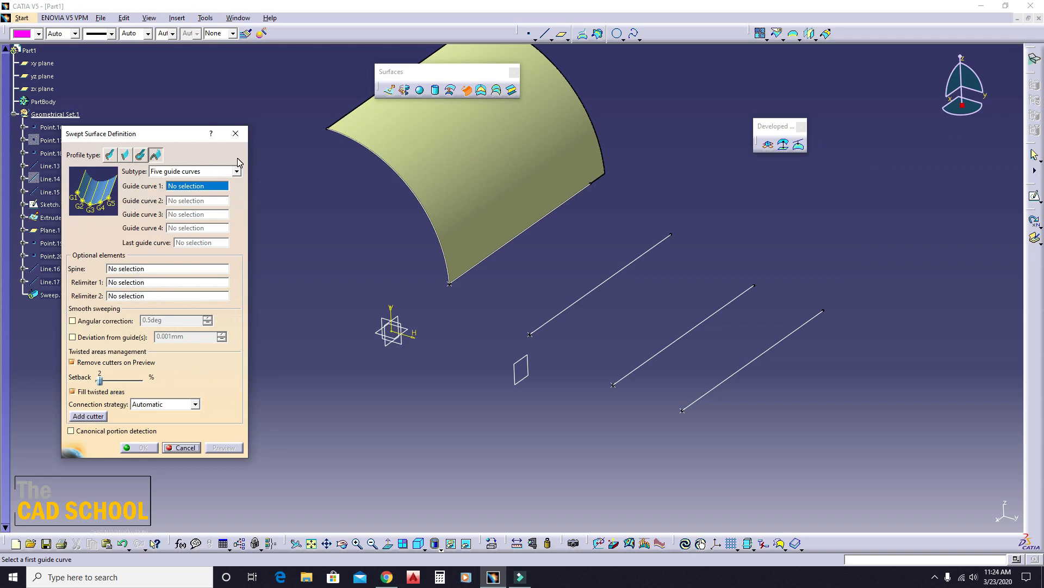
left_click(238, 140)
- Delete the curved surface Extrude.11 and its profile Sketch.13
middle_click_drag(282, 208, 303, 257, "ctrl")
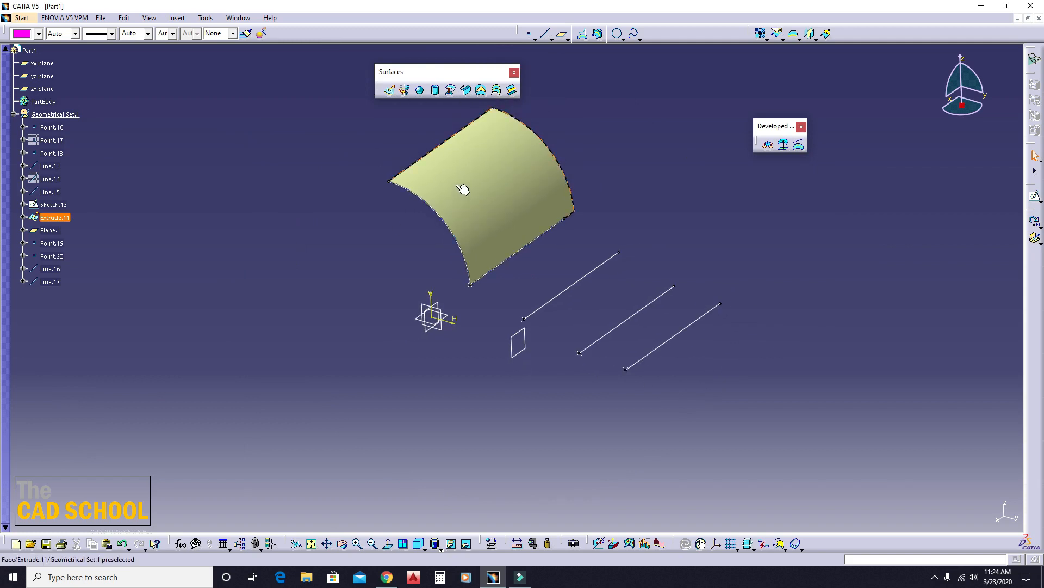
right_click(457, 185)
left_click(489, 339)
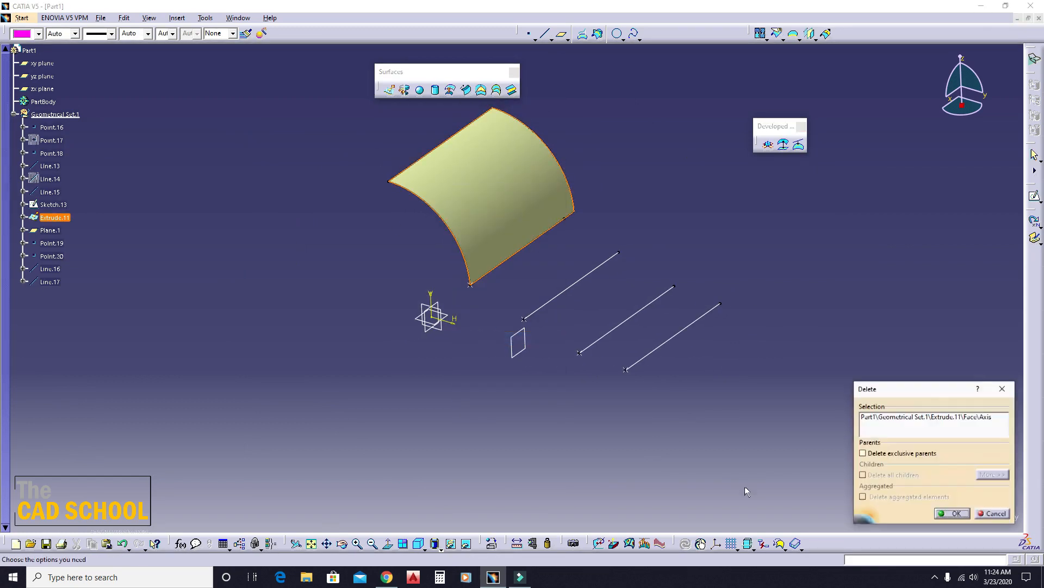
left_click(949, 508)
right_click(432, 201)
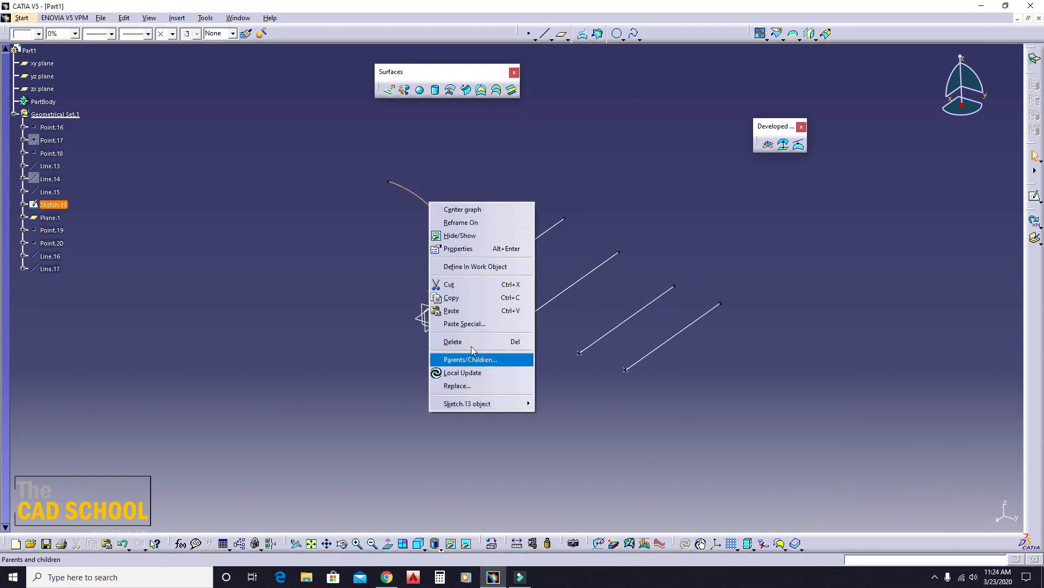
left_click(453, 341)
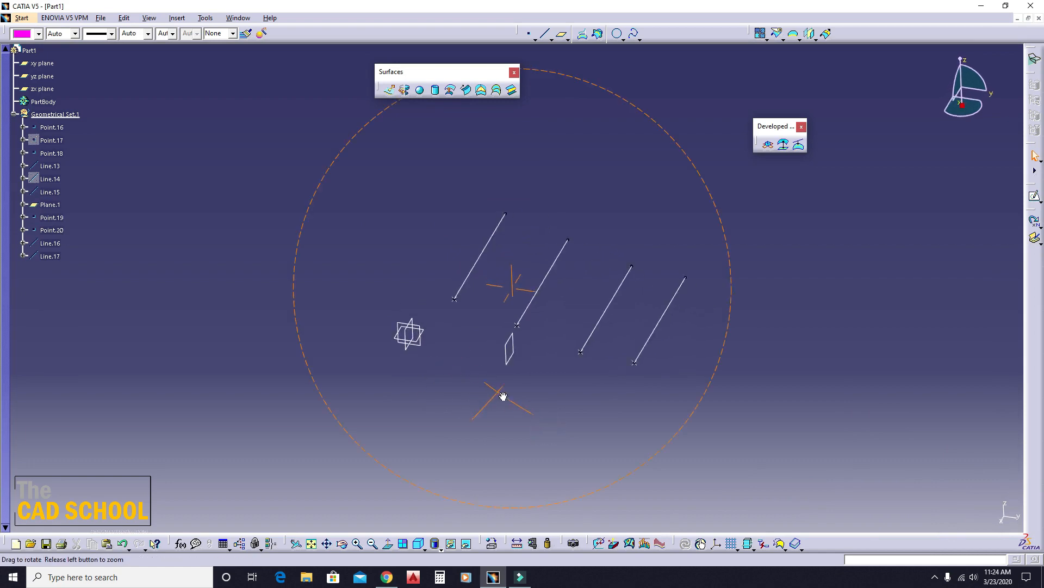
- Place a point on the yz plane beyond the outermost line, at about H 177.5 mm and V 55.6 mm
middle_click_drag(501, 396, 2, 447)
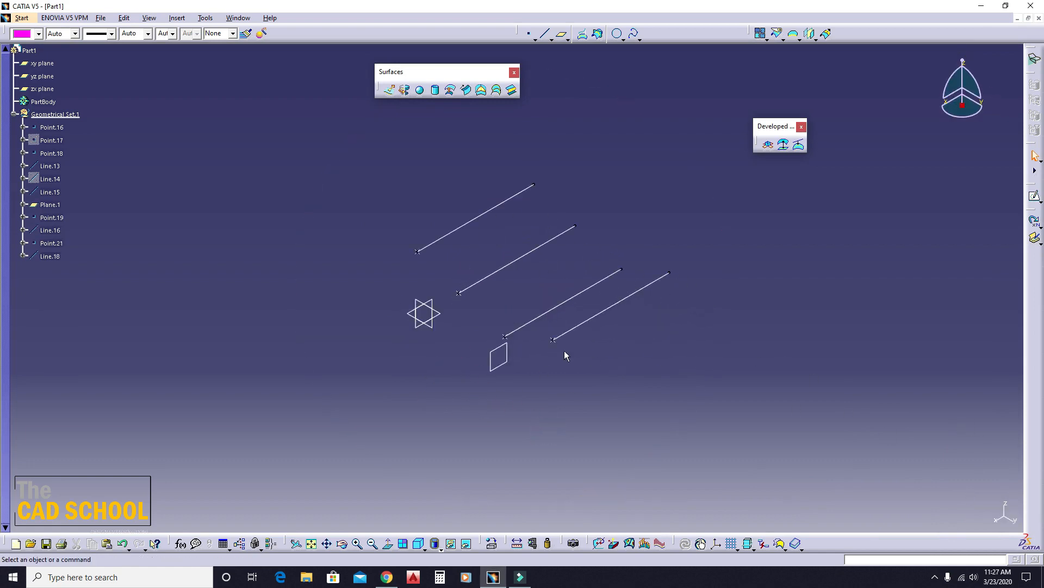
middle_click_drag(565, 354, 432, 376)
left_click(416, 359)
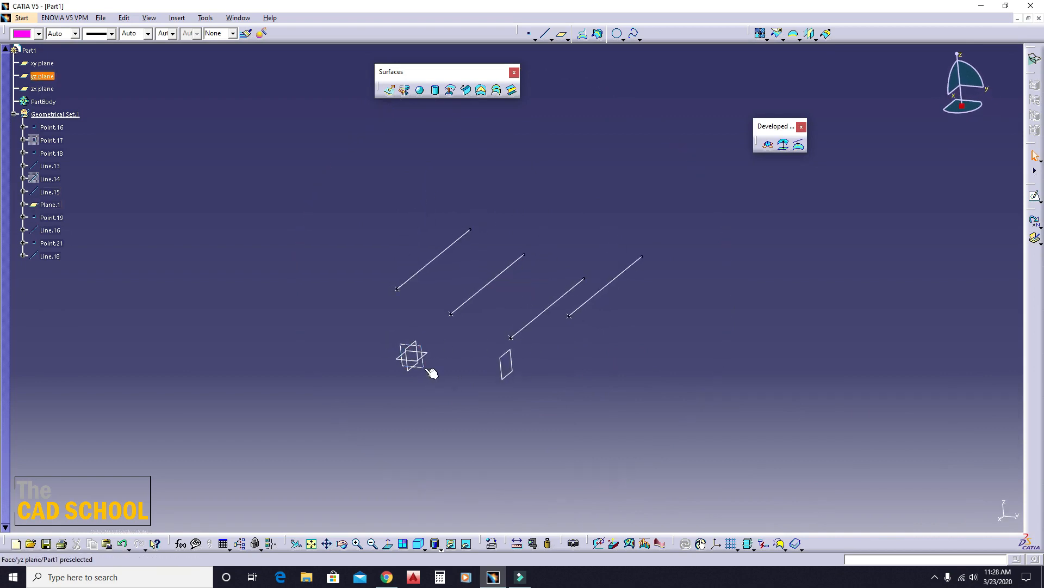
left_click(529, 33)
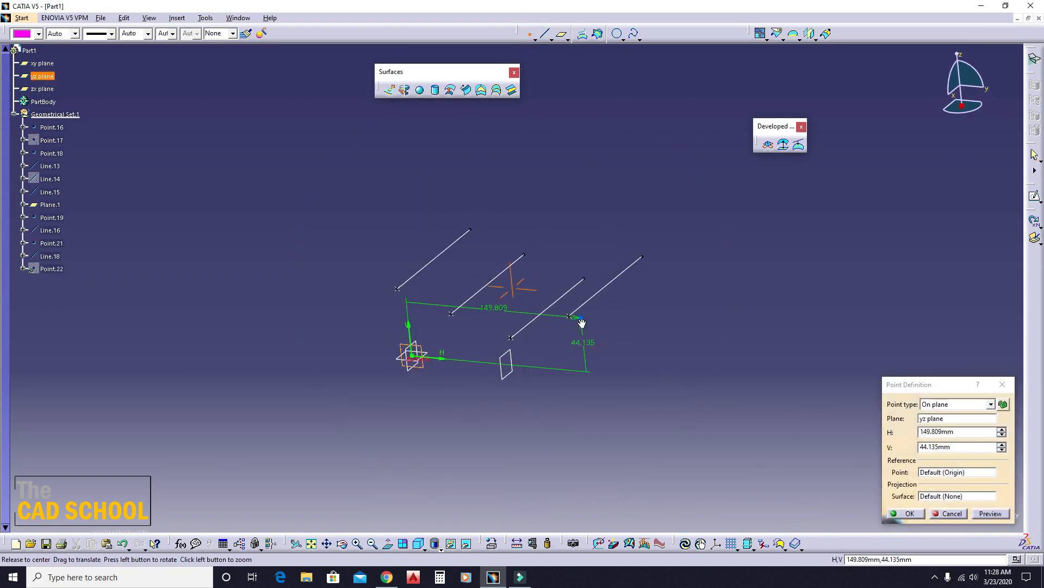
middle_click_drag(515, 286, 679, 270)
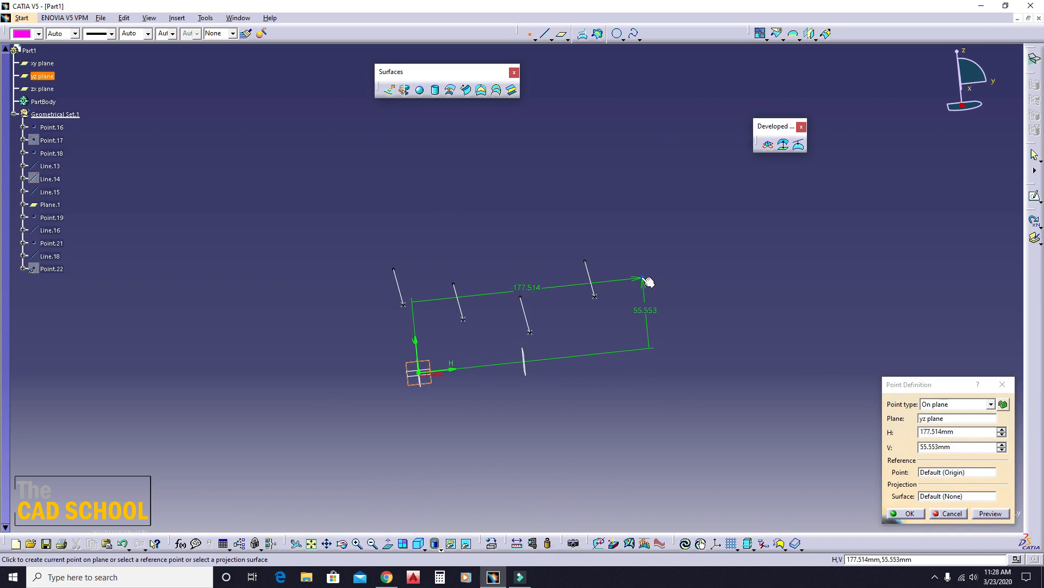
left_click(643, 278)
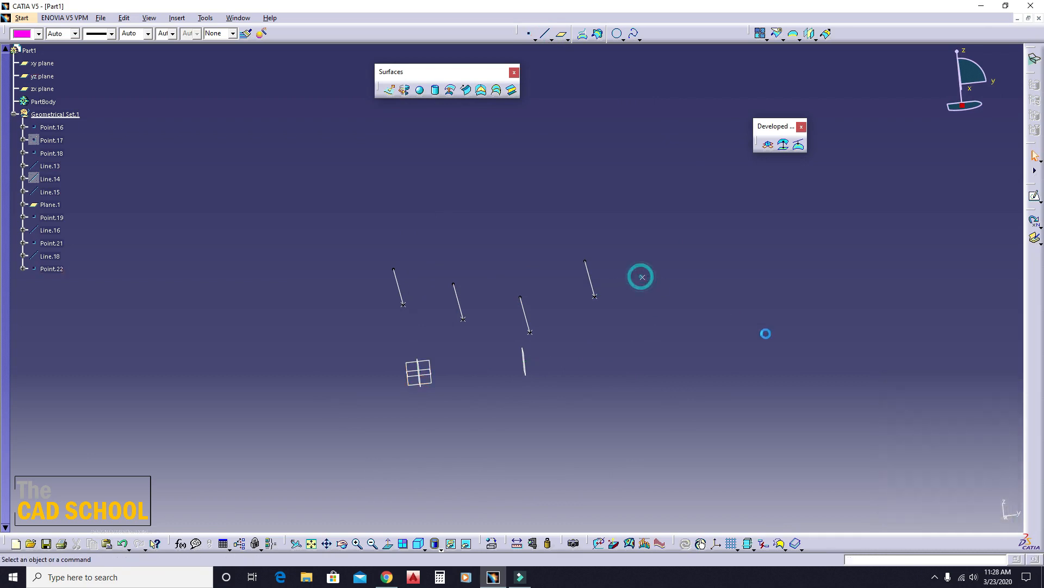
- Create a Point-Direction line from the new point with the yz plane as direction, start -126 mm and end 0 mm
left_click(547, 37)
left_click(643, 278)
middle_click_drag(638, 275, 445, 363)
left_click(416, 343)
middle_click_drag(558, 337, 542, 399)
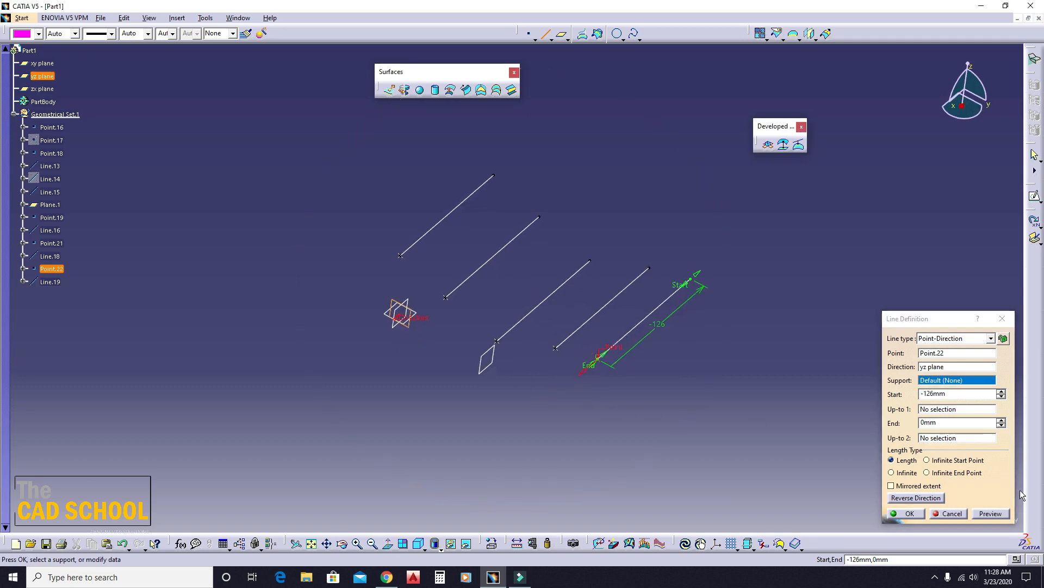
left_click(892, 514)
- Raise Point.22 at the end of Line.19 by increasing its V coordinate
middle_click_drag(653, 365, 663, 267)
double_click(636, 273)
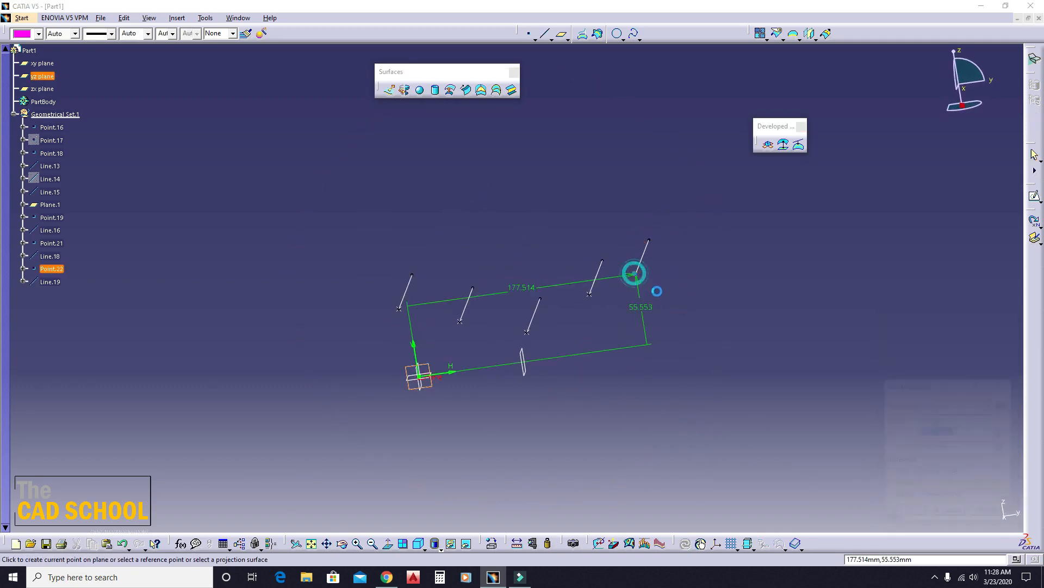
left_click(1002, 445)
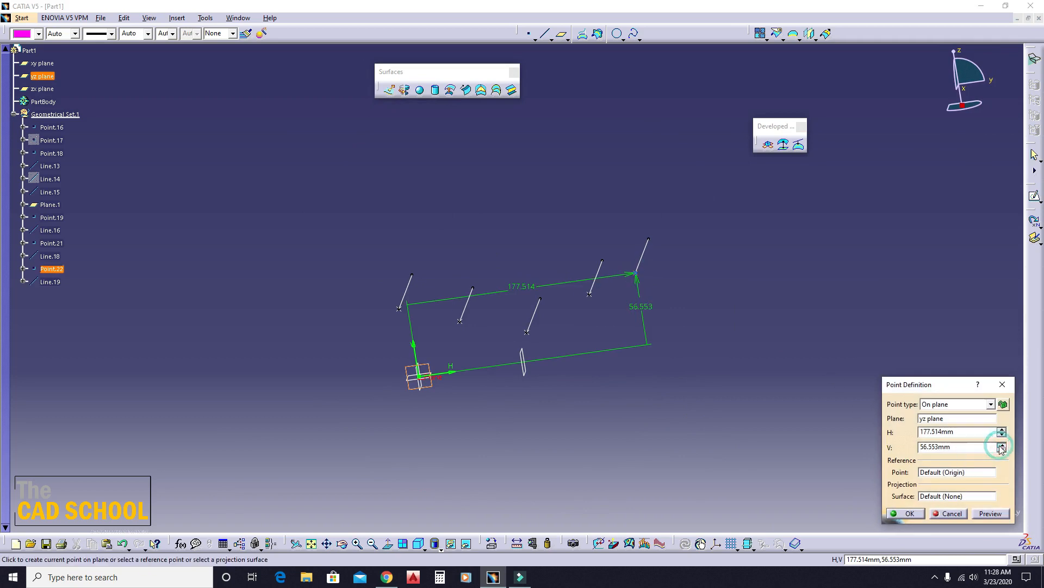
left_click(907, 514)
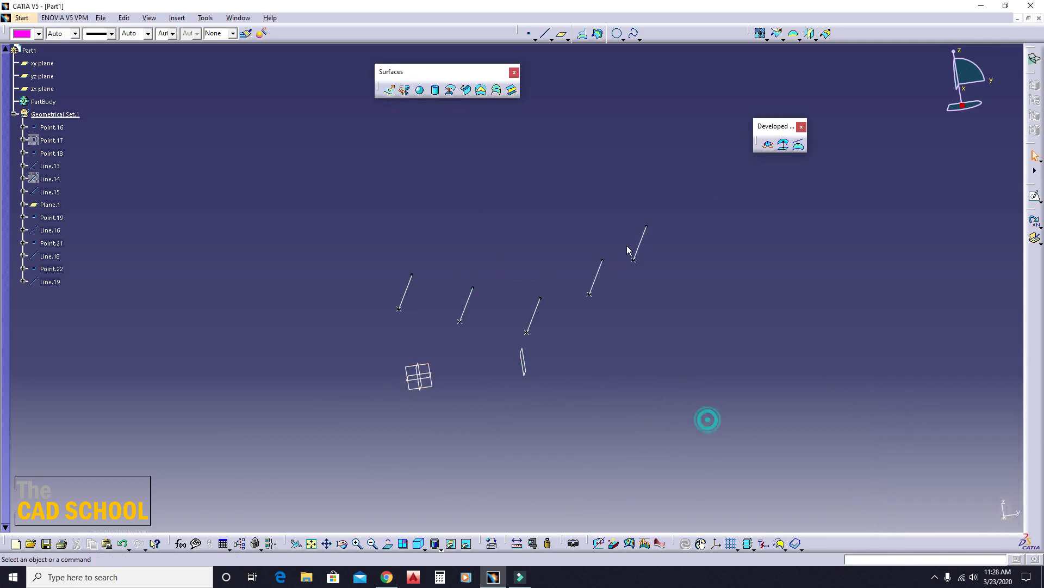
- Begin a five-guide conic sweep with Line.18, Line.13, Line.15, Line.16 and Line.19 as guide curves 1 to 5
middle_click_drag(706, 419, 567, 354)
left_click(466, 91)
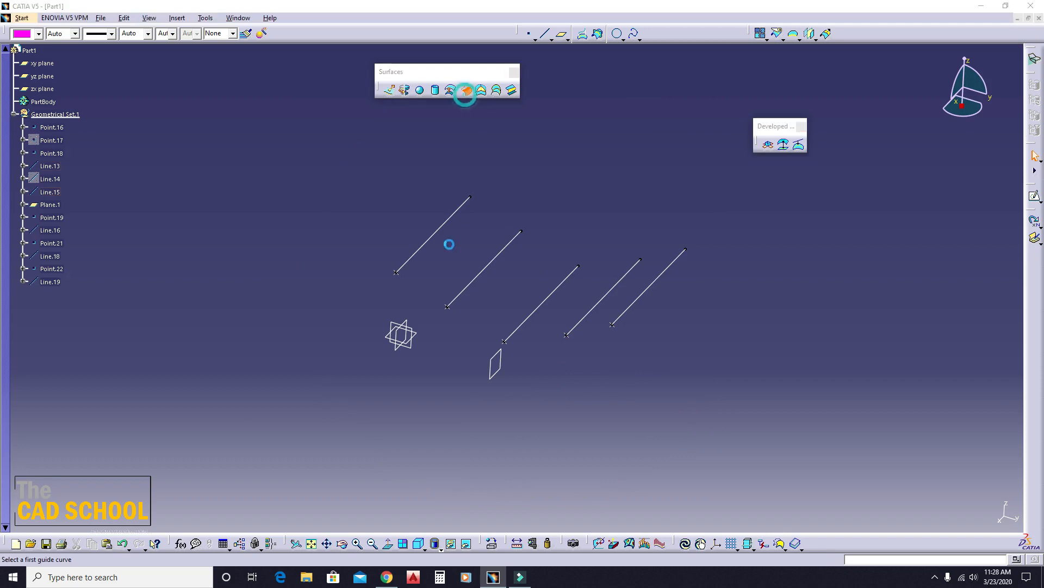
left_click(443, 225)
left_click(472, 283)
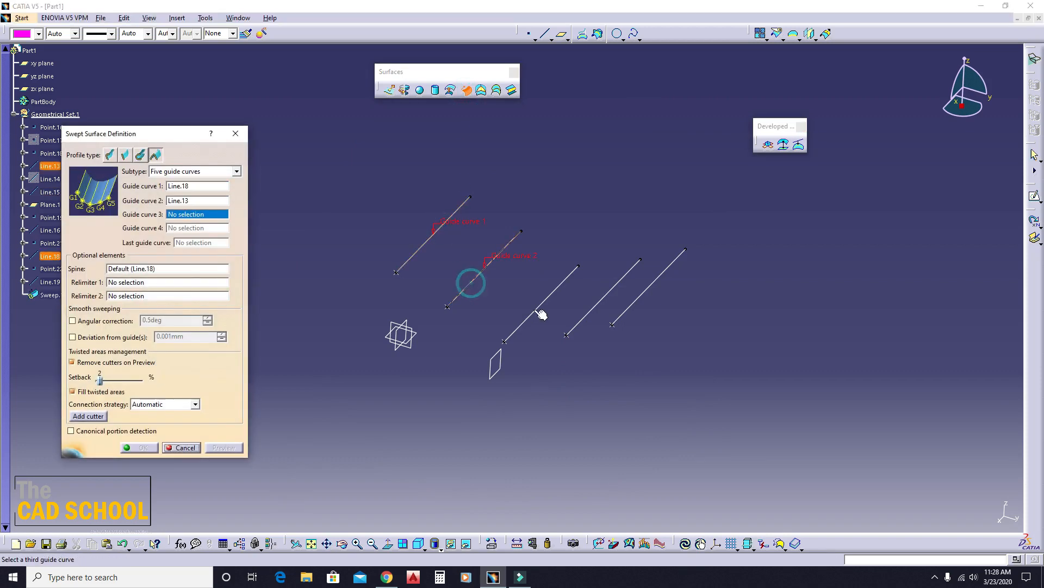
left_click(537, 306)
left_click(605, 296)
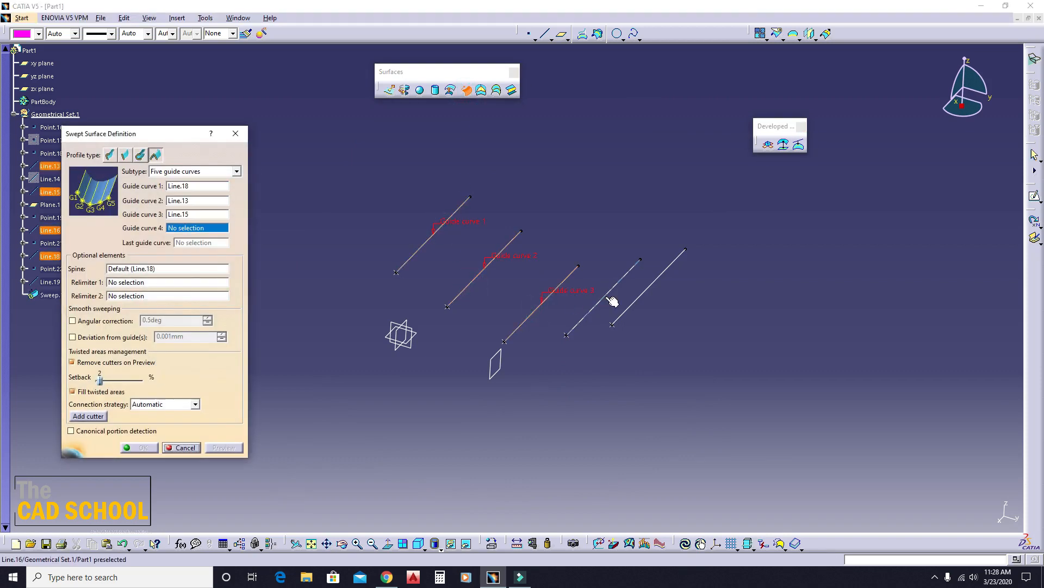
left_click(644, 293)
- Preview the five-guide conic sweep and accept it with the default spine
left_click(231, 447)
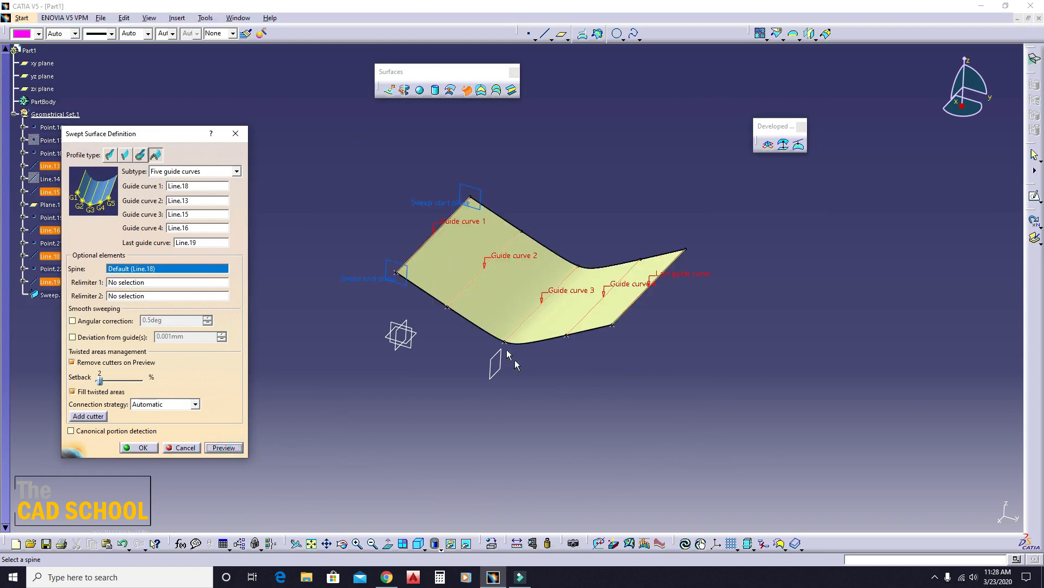
mouse_move(515, 360)
middle_mouse_down()
mouse_move(644, 341)
mouse_move(564, 356)
mouse_move(408, 310)
mouse_move(555, 296)
mouse_move(603, 317)
mouse_move(501, 354)
mouse_move(525, 370)
middle_mouse_up()
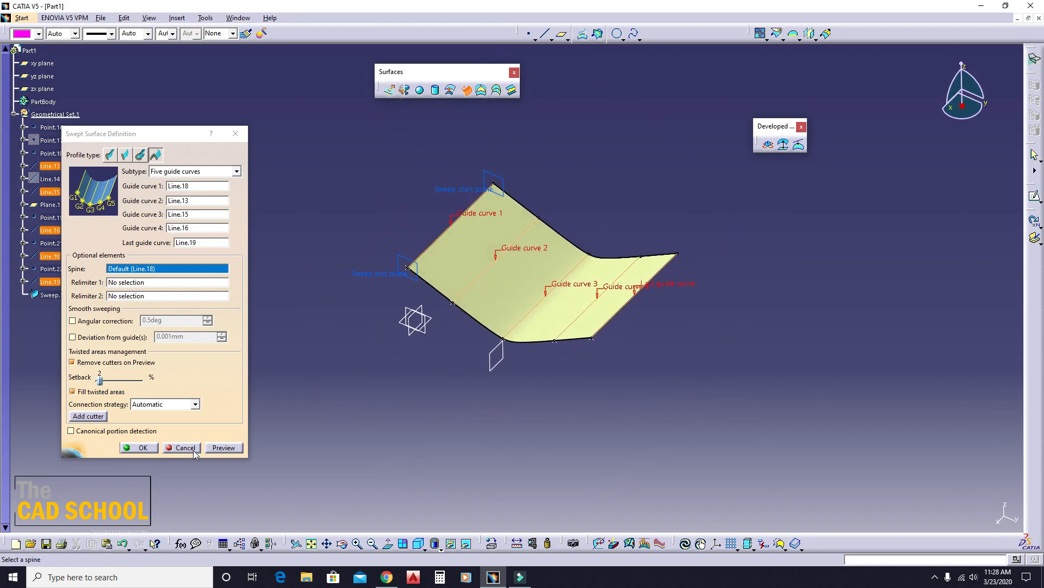
left_click(137, 448)
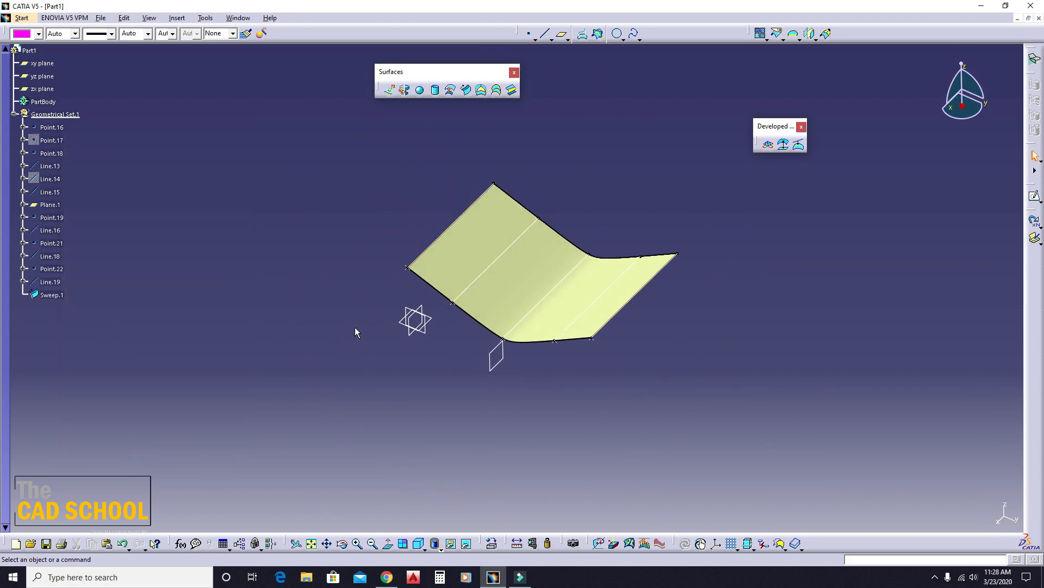